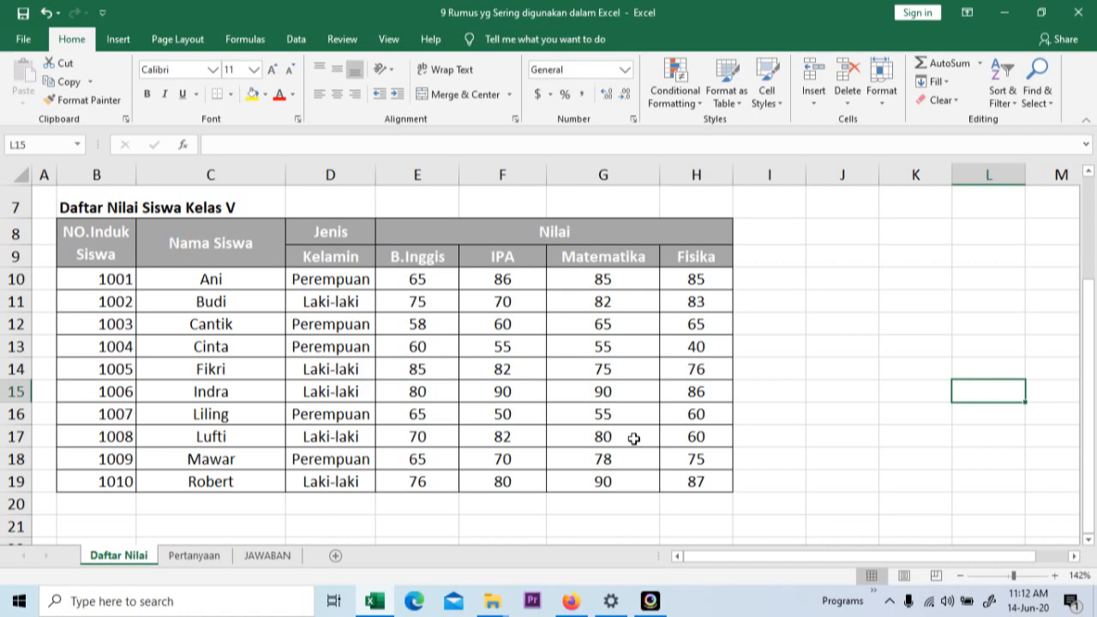
Review the student score table on the Daftar Nilai sheet and read the nine questions on the Pertanyaan sheet
drag(86, 207, 661, 504)
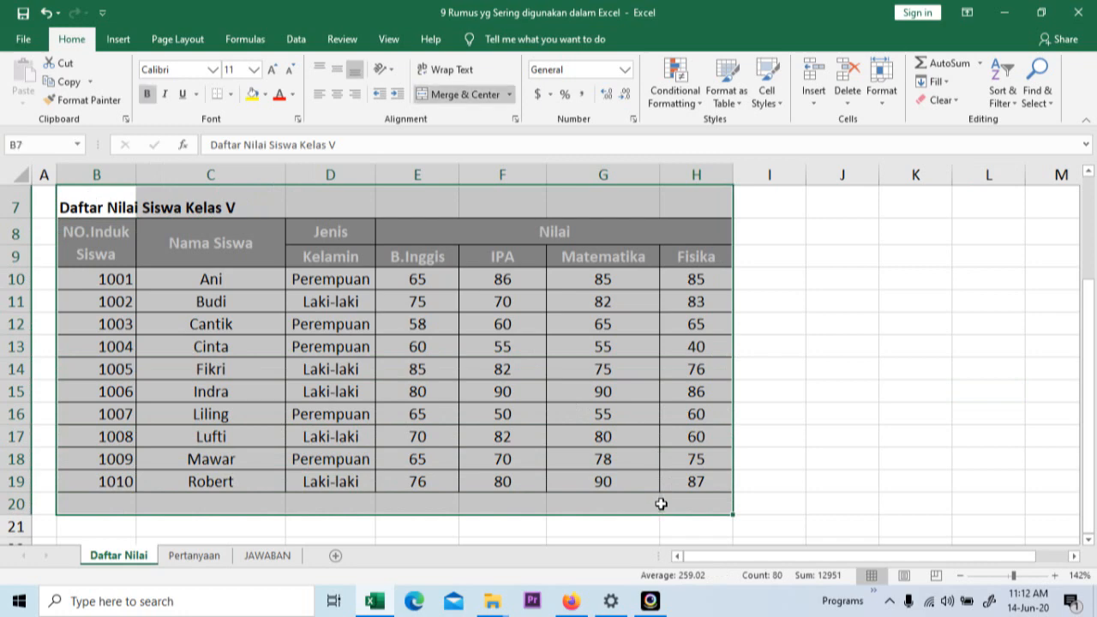
click(862, 459)
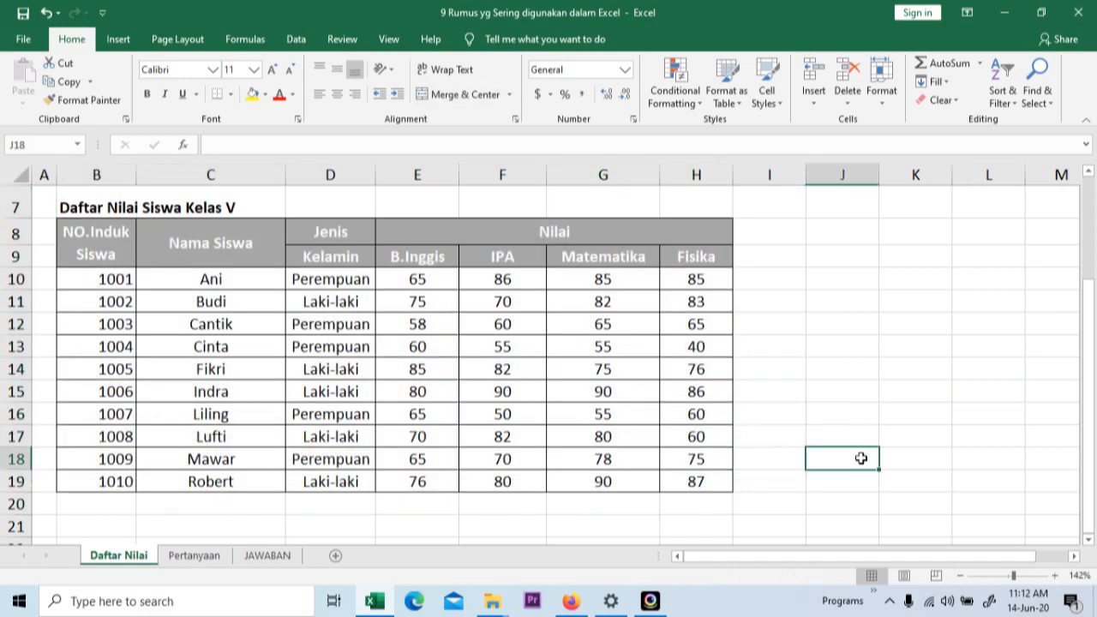
click(192, 555)
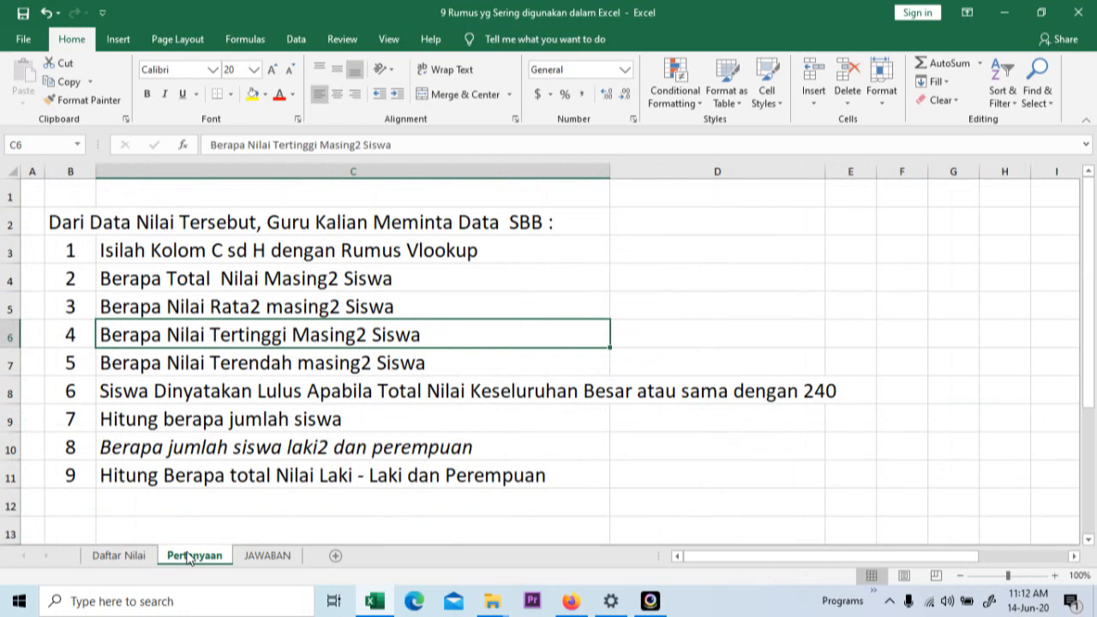
click(64, 240)
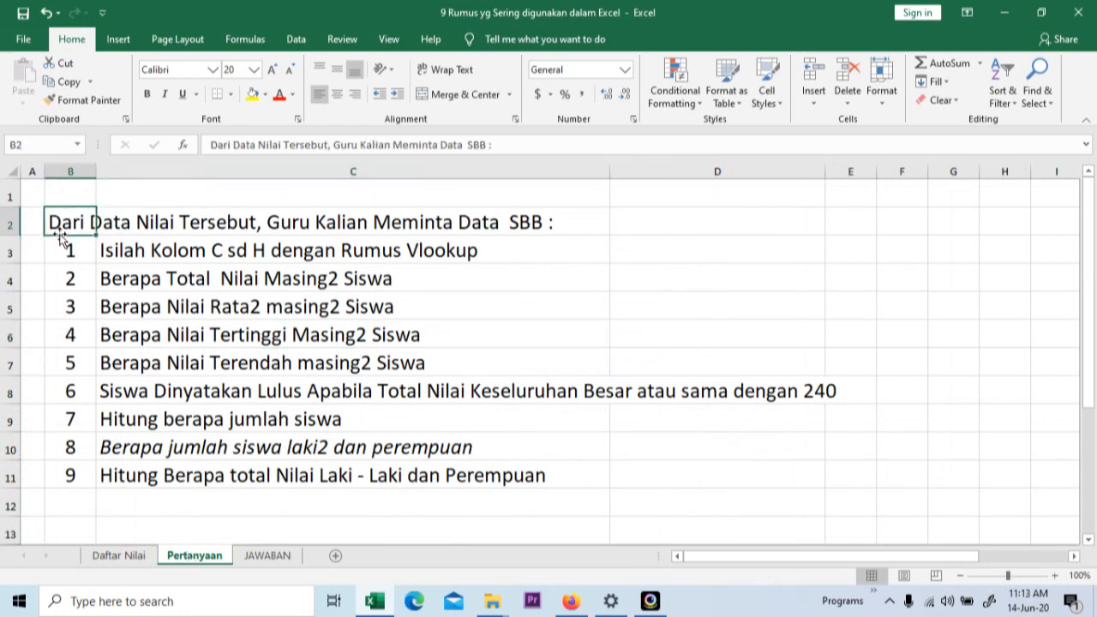
key(Down)
key(Right)
key(Left)
key(Right)
key(Down)
key(Down)
key(Down)
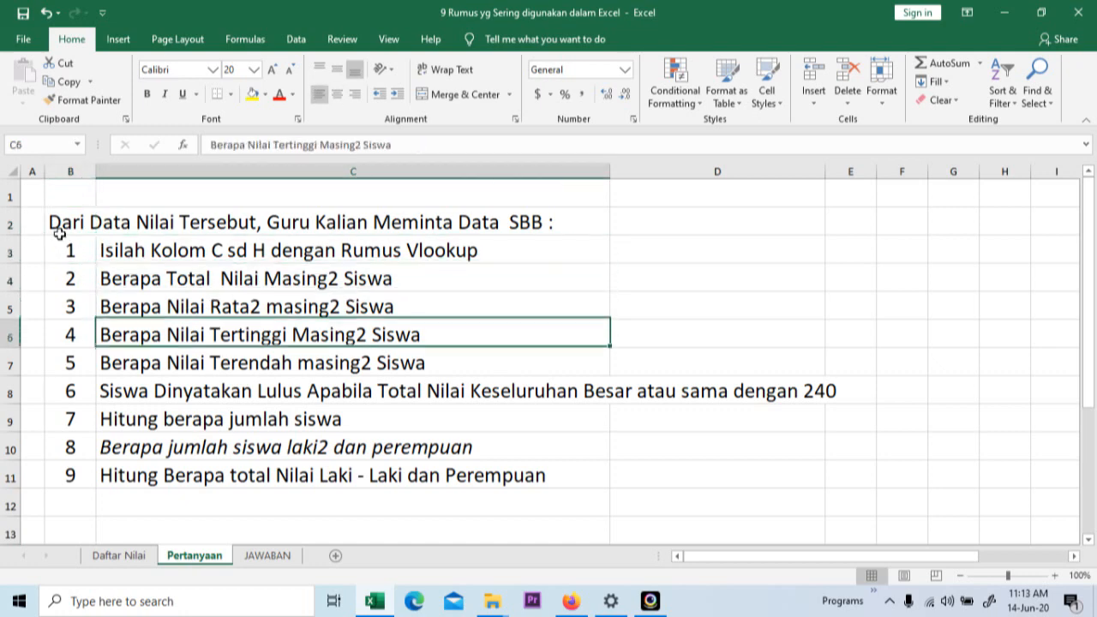
key(Down)
key(Down)
key(Left)
key(Right)
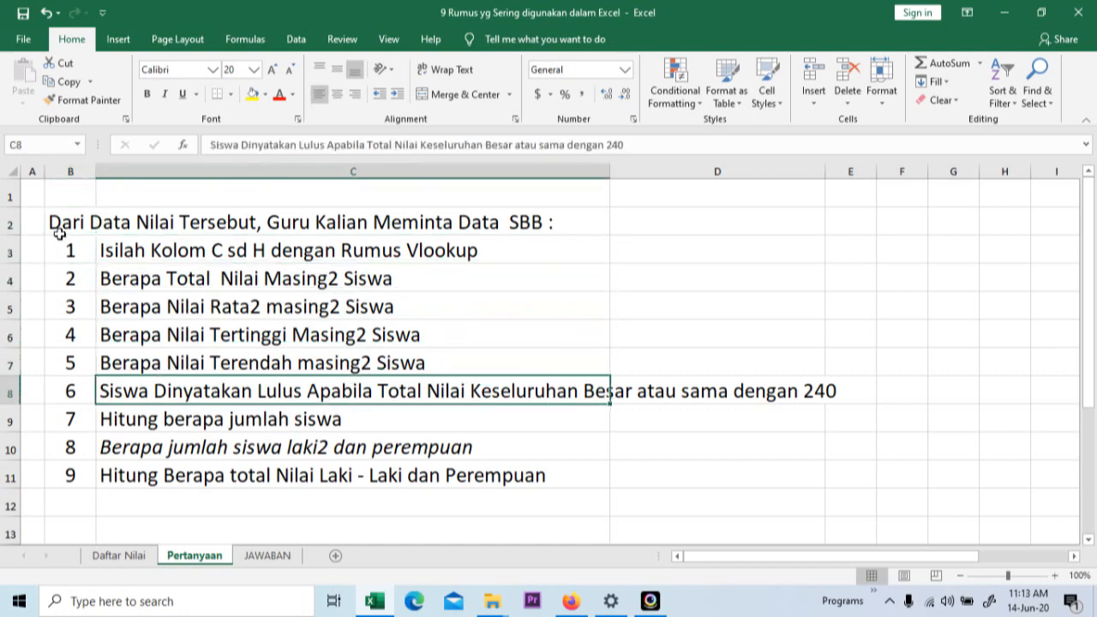
click(308, 252)
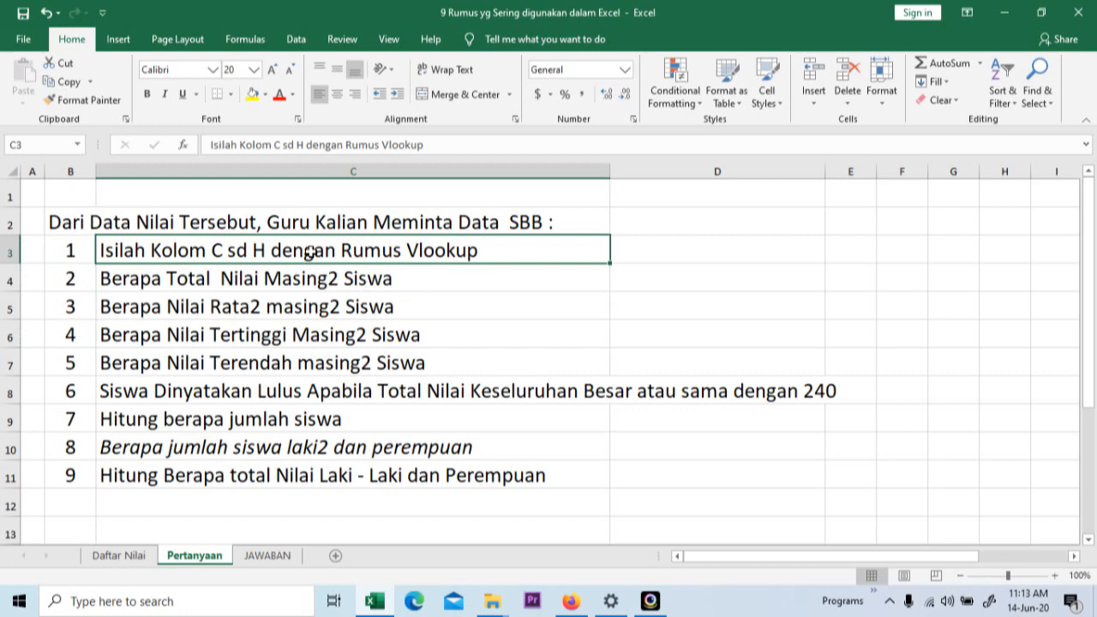
click(164, 275)
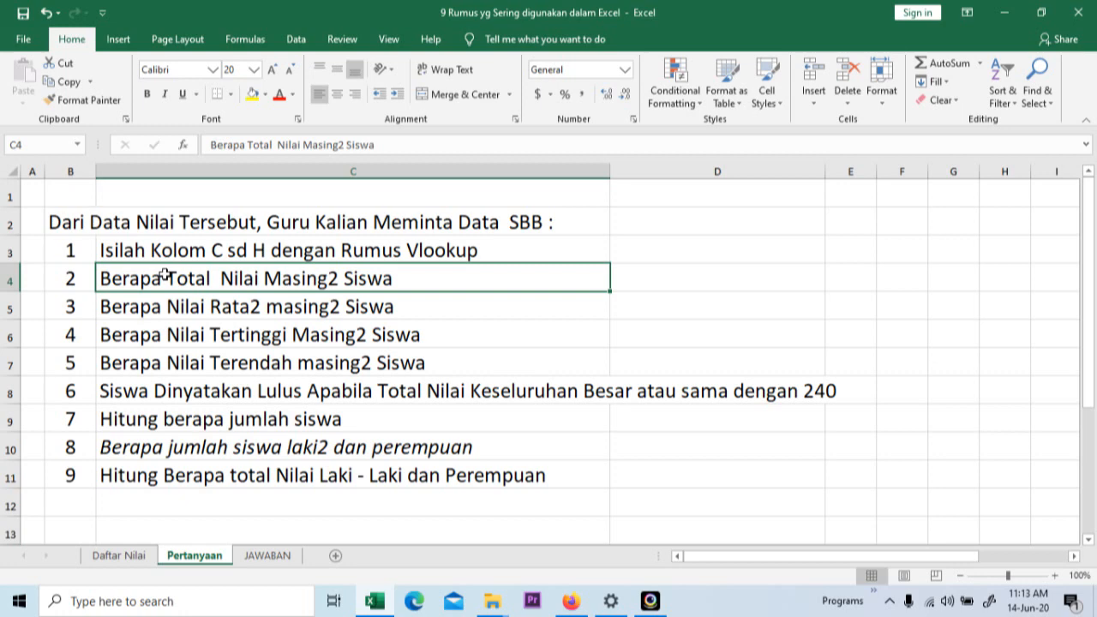
click(354, 339)
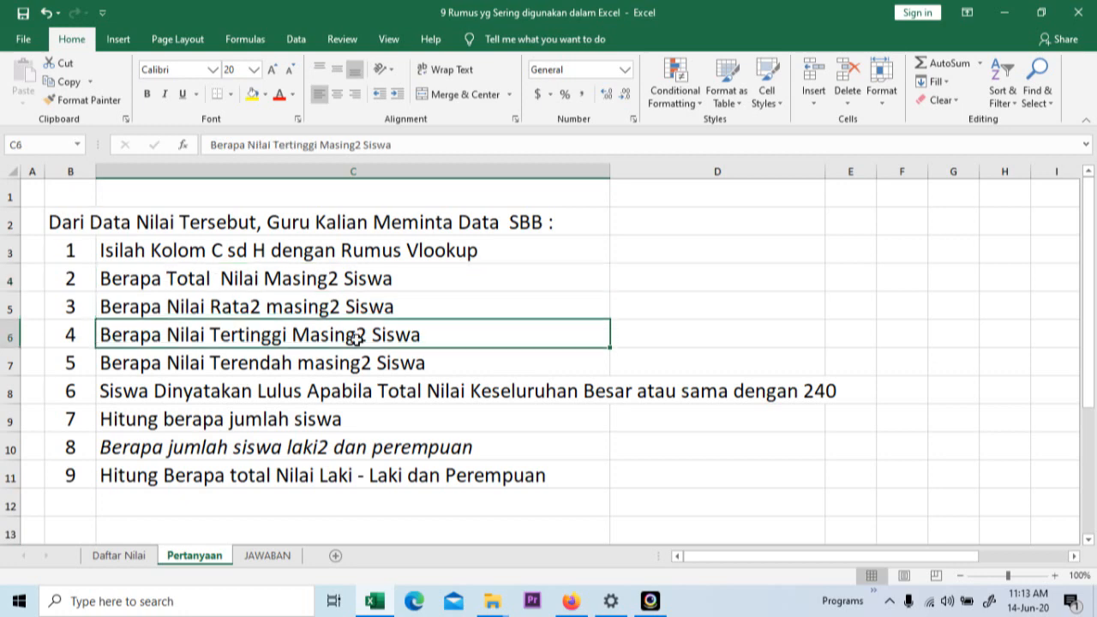
On the JAWABAN sheet, widen the Rata2 and Tertinggi columns (J and K) of the answer table
click(264, 556)
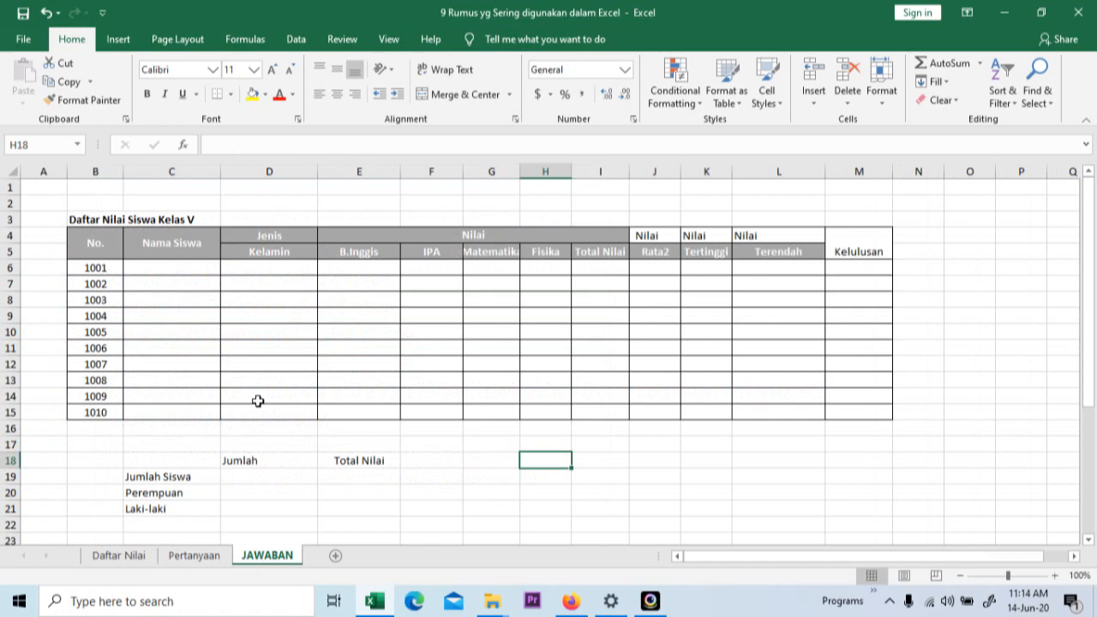
drag(732, 171, 691, 177)
click(676, 185)
drag(94, 235, 943, 248)
drag(629, 171, 627, 172)
click(475, 298)
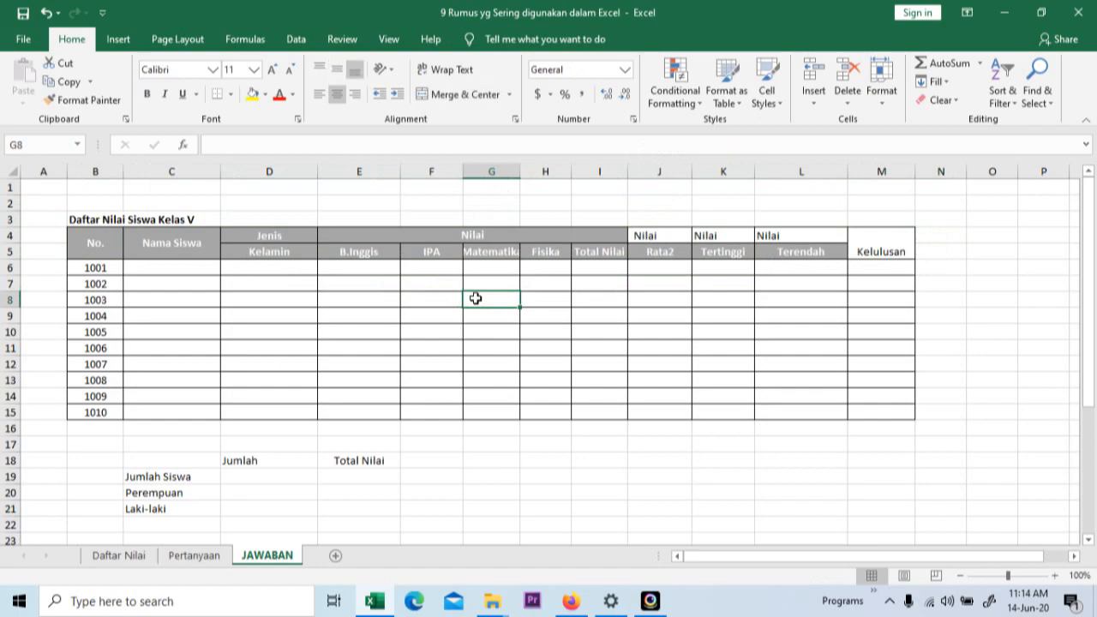
Compare the empty JAWABAN answer table with the Pertanyaan questions and the Daftar Nilai source data
click(167, 269)
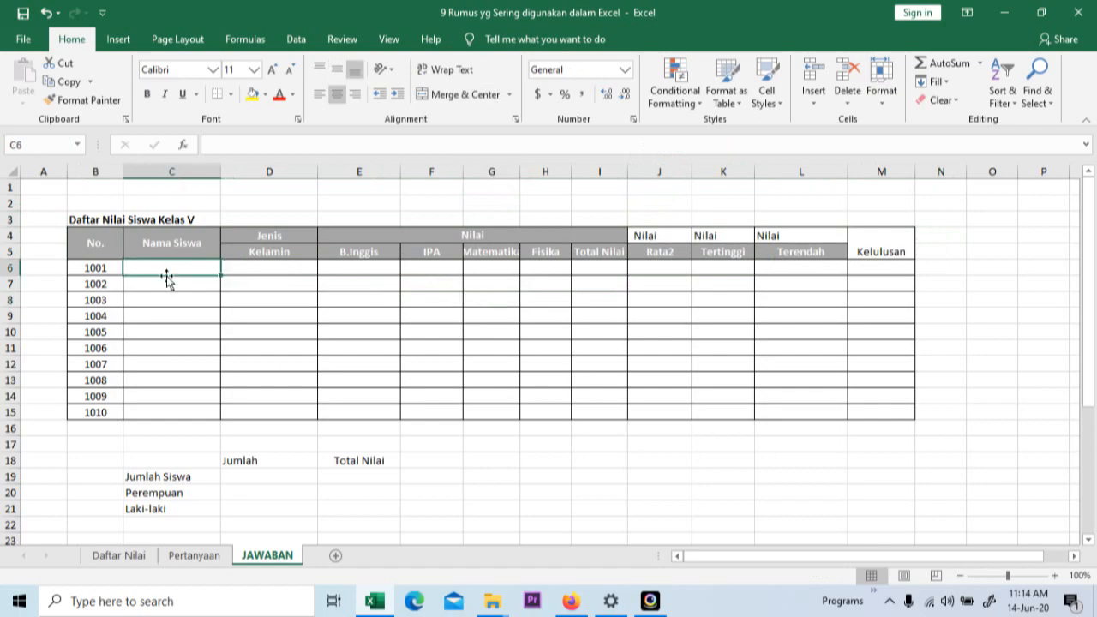
scroll(189, 382, down, 3)
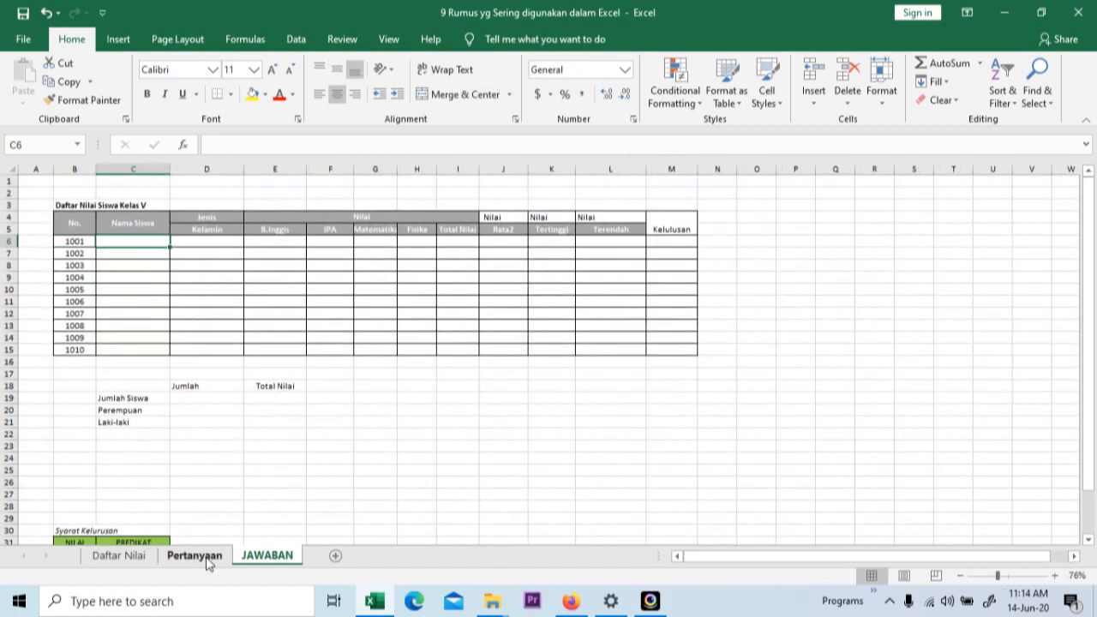
click(195, 555)
click(286, 369)
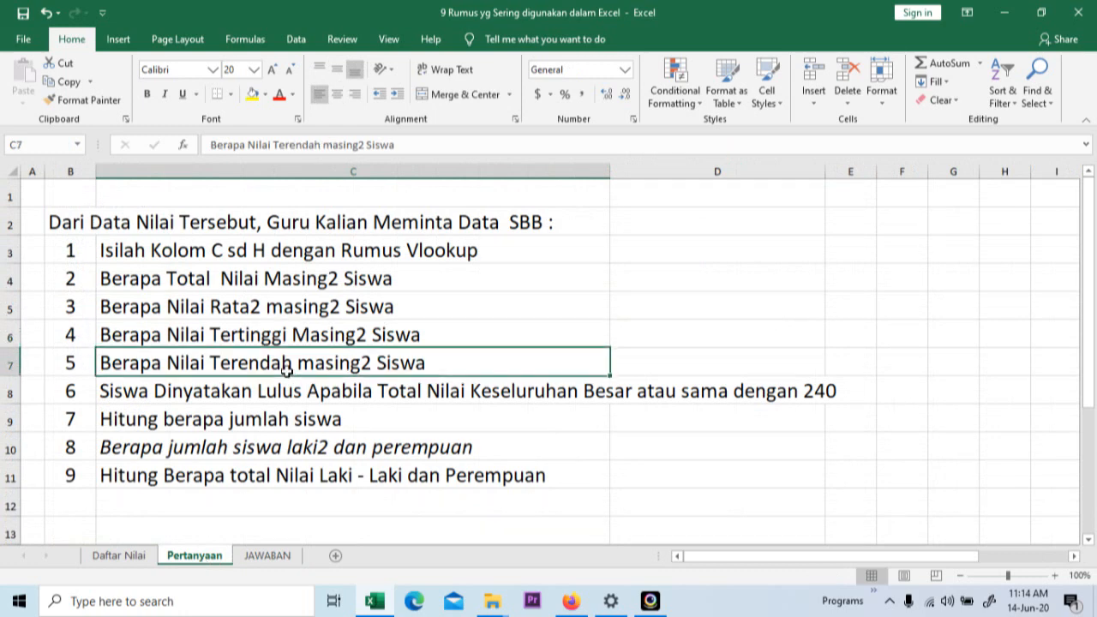
click(264, 554)
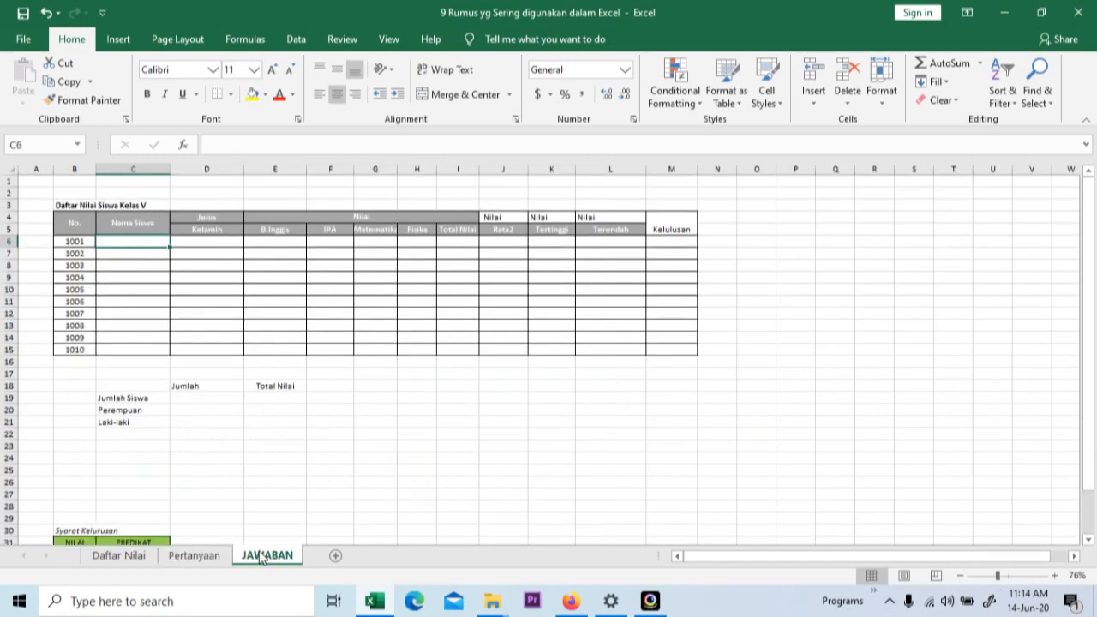
click(115, 557)
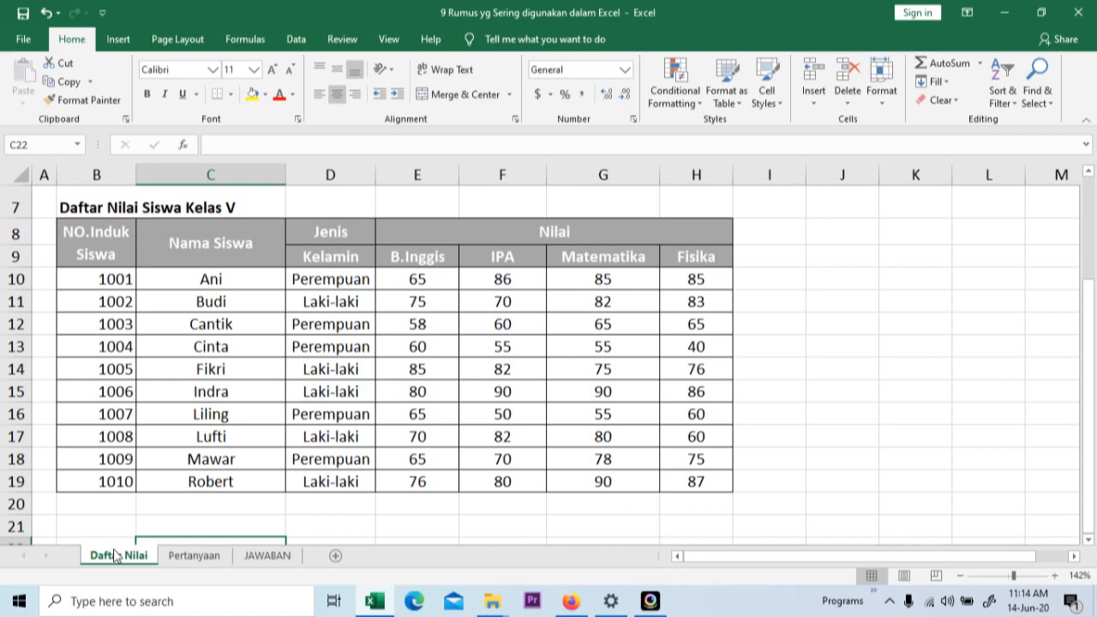
click(267, 556)
click(315, 424)
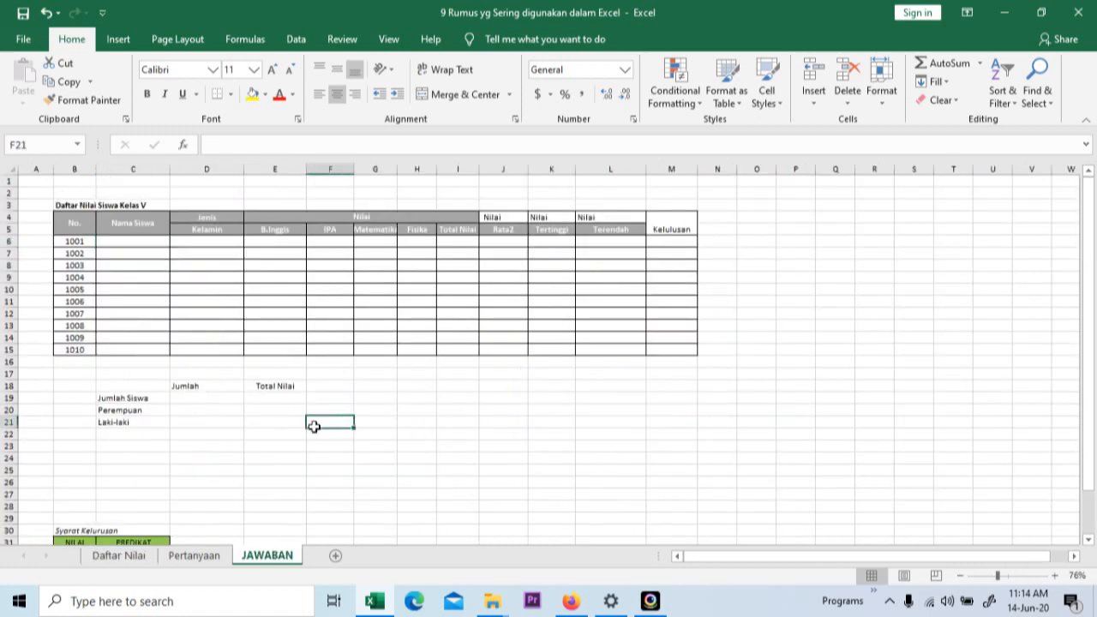
Start a VLOOKUP formula in cell C6 of the JAWABAN sheet with B6 as the lookup value
click(122, 240)
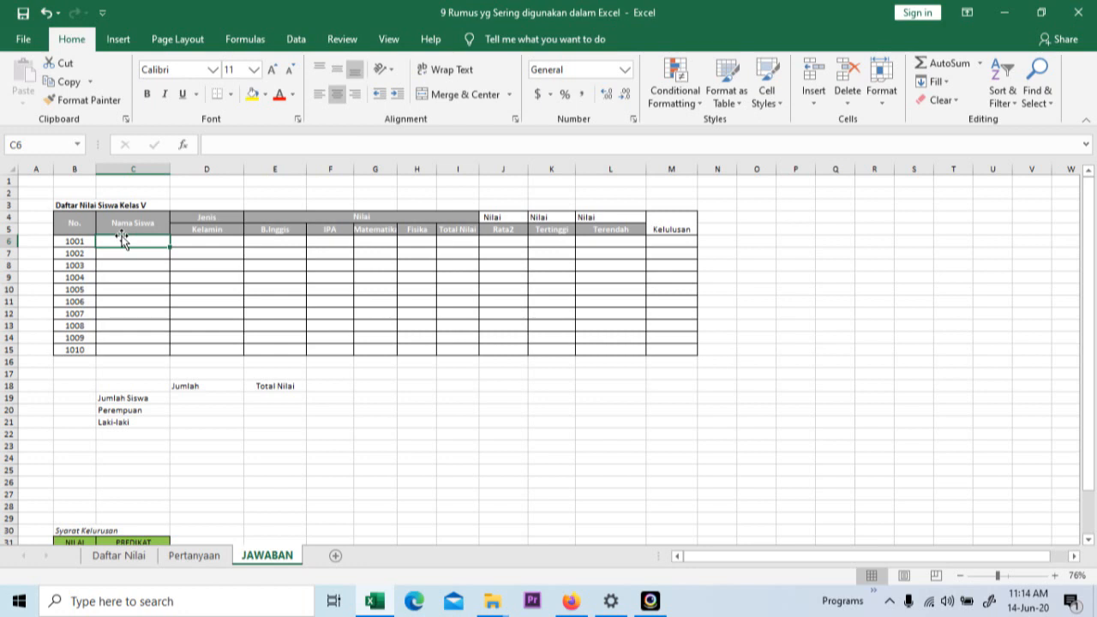
text(=v)
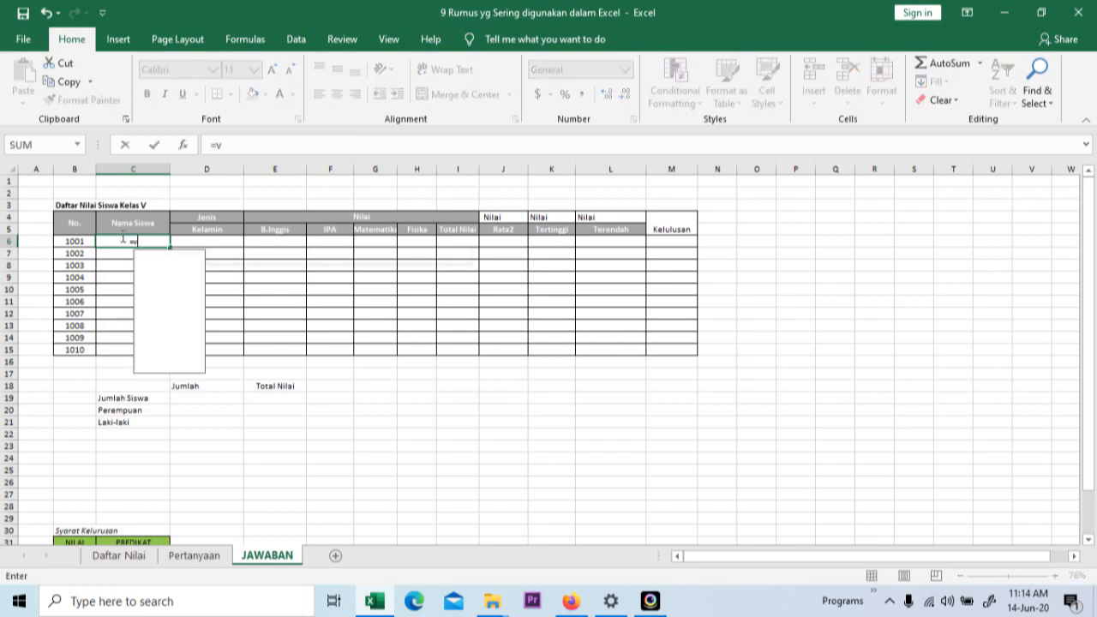
text(lookup)
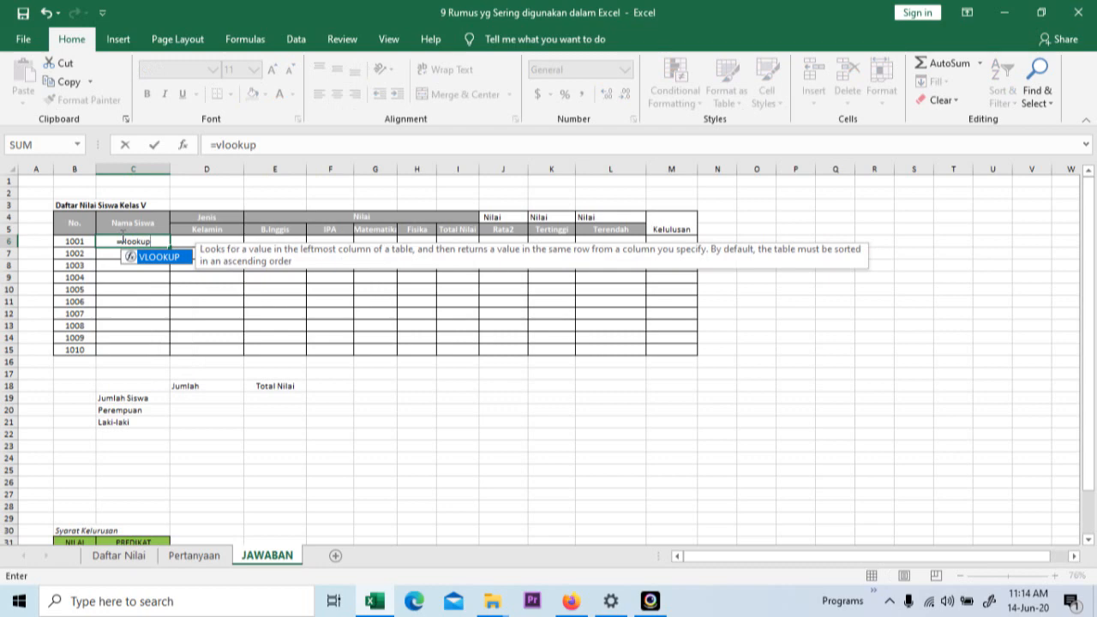
text(()
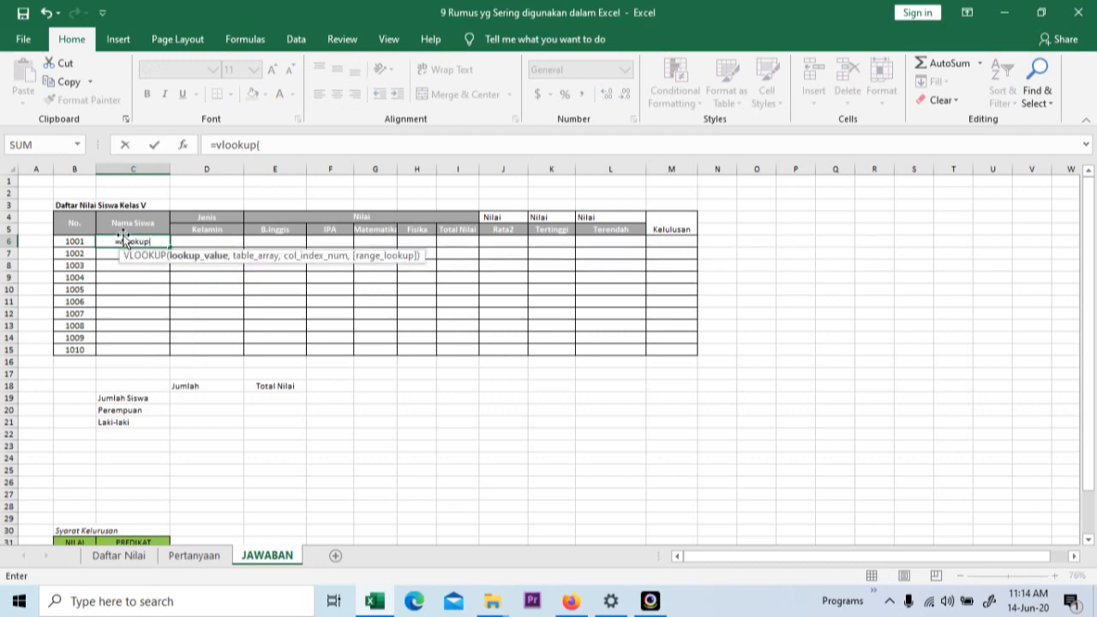
click(74, 244)
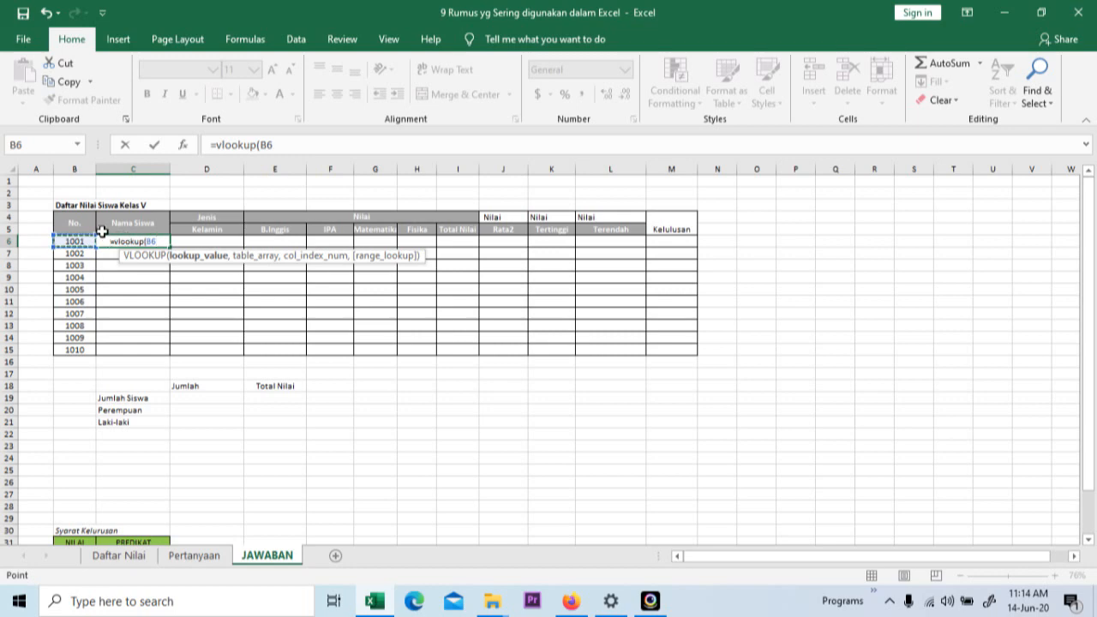
text(,)
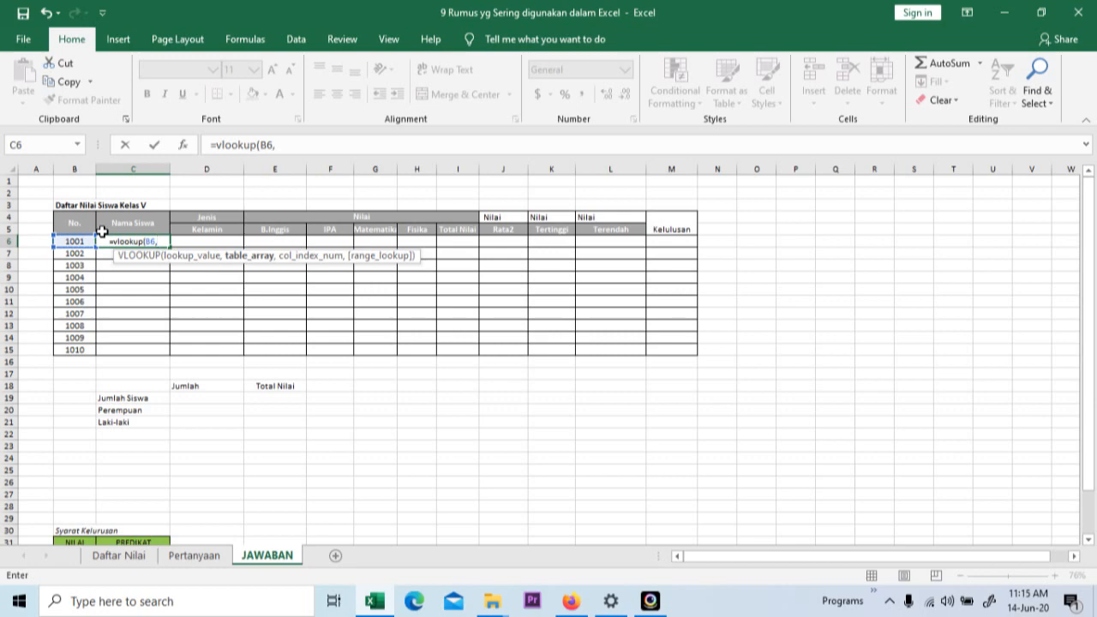
Set the VLOOKUP table array to the absolute range 'Daftar Nilai'!$B$10:$H$19
click(115, 556)
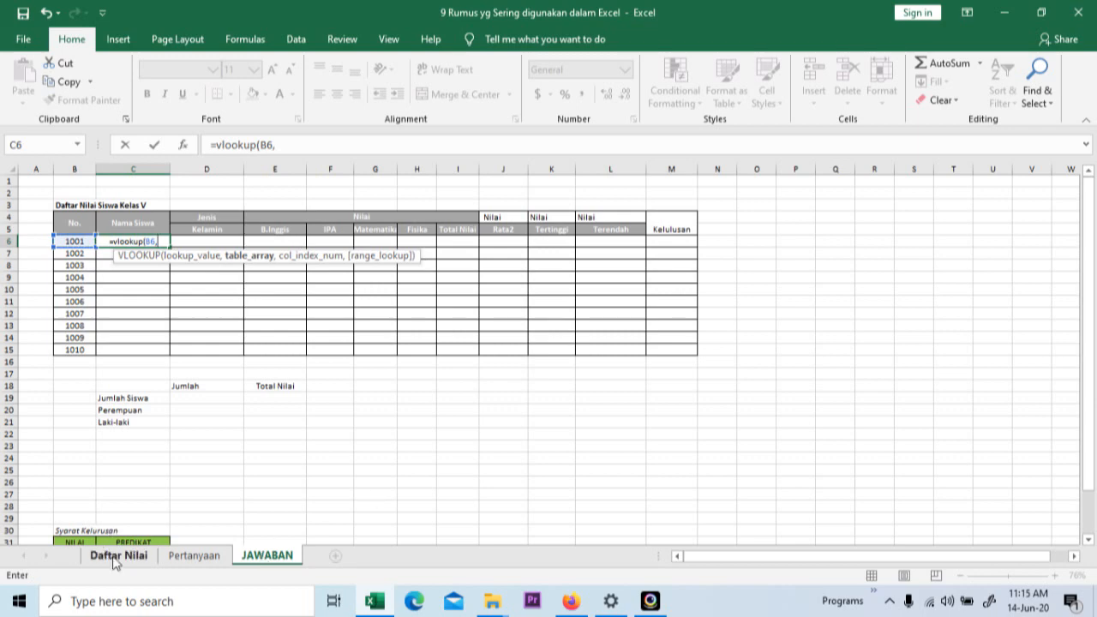
click(115, 276)
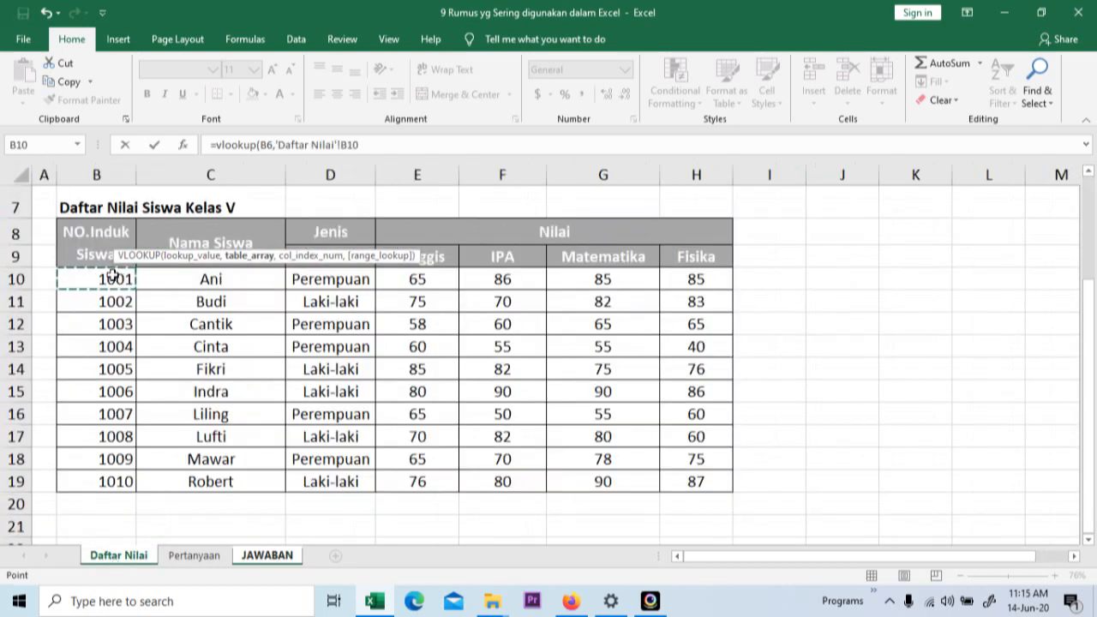
drag(124, 278, 696, 483)
click(117, 293)
drag(105, 267, 716, 480)
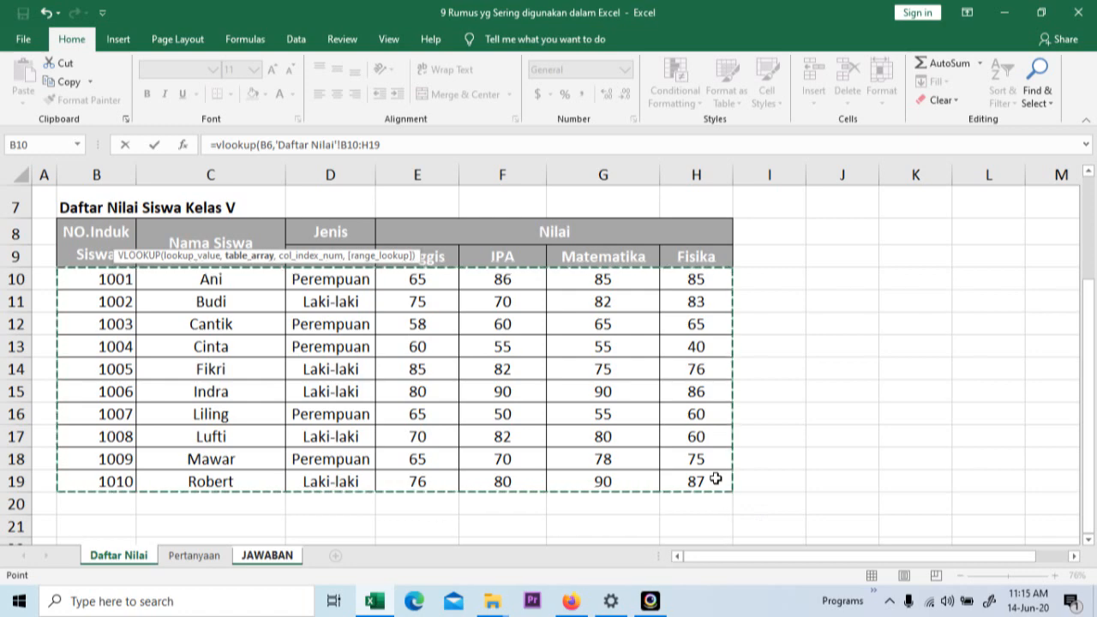
key(F4)
text(,)
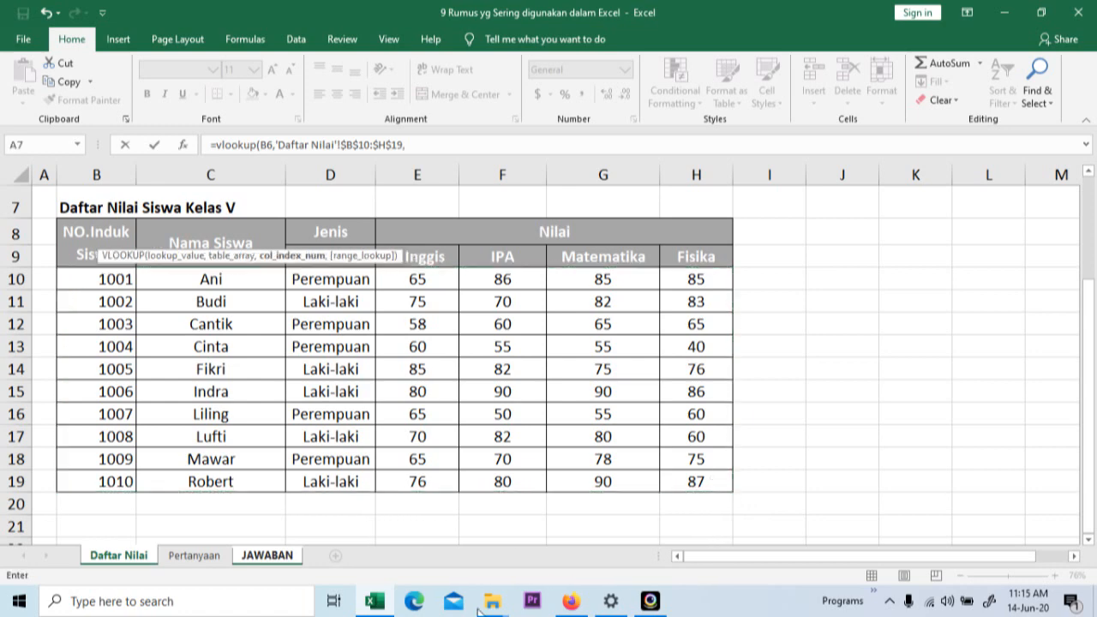
click(264, 556)
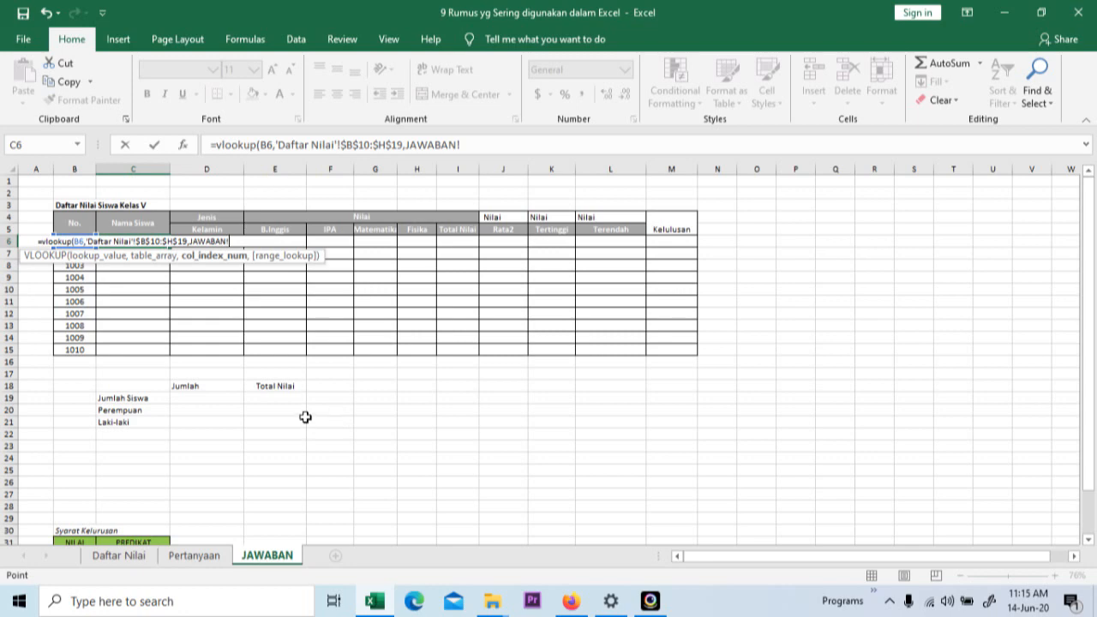
click(118, 555)
scroll(299, 457, down, 1)
scroll(299, 457, up, 1)
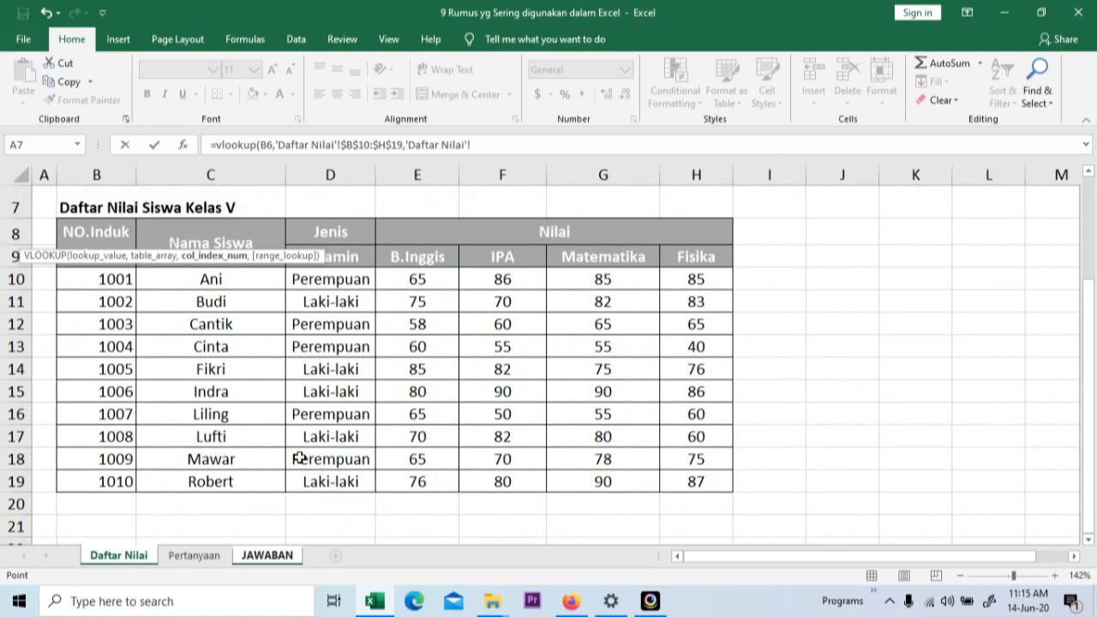
double_click(590, 149)
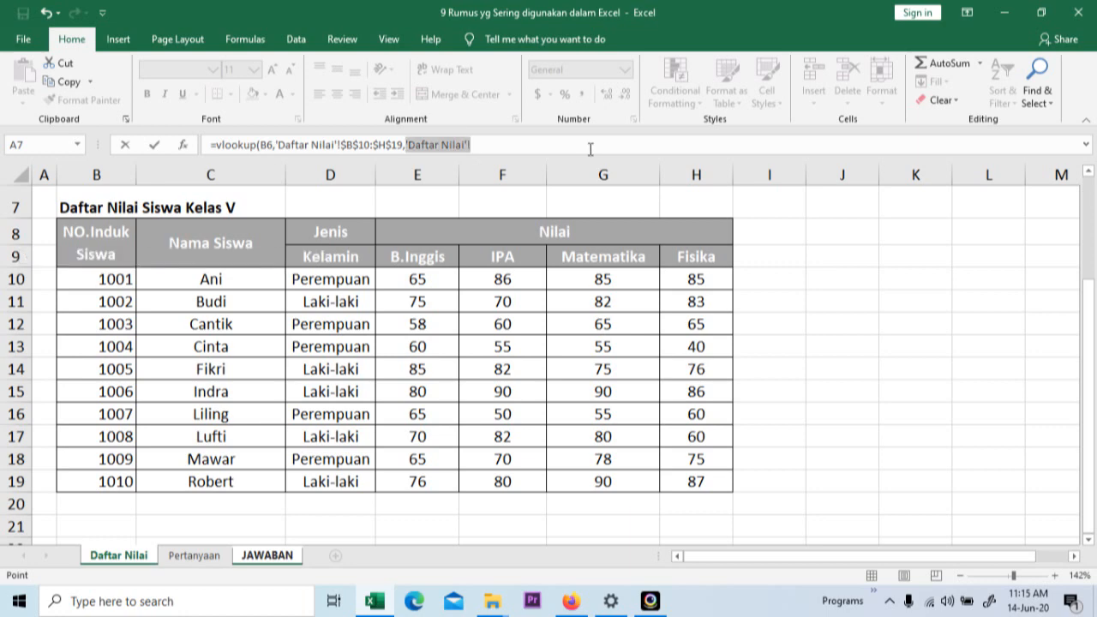
key(BackSpace)
Complete the C6 VLOOKUP formula with column index 2 and FALSE for an exact match
text(2,)
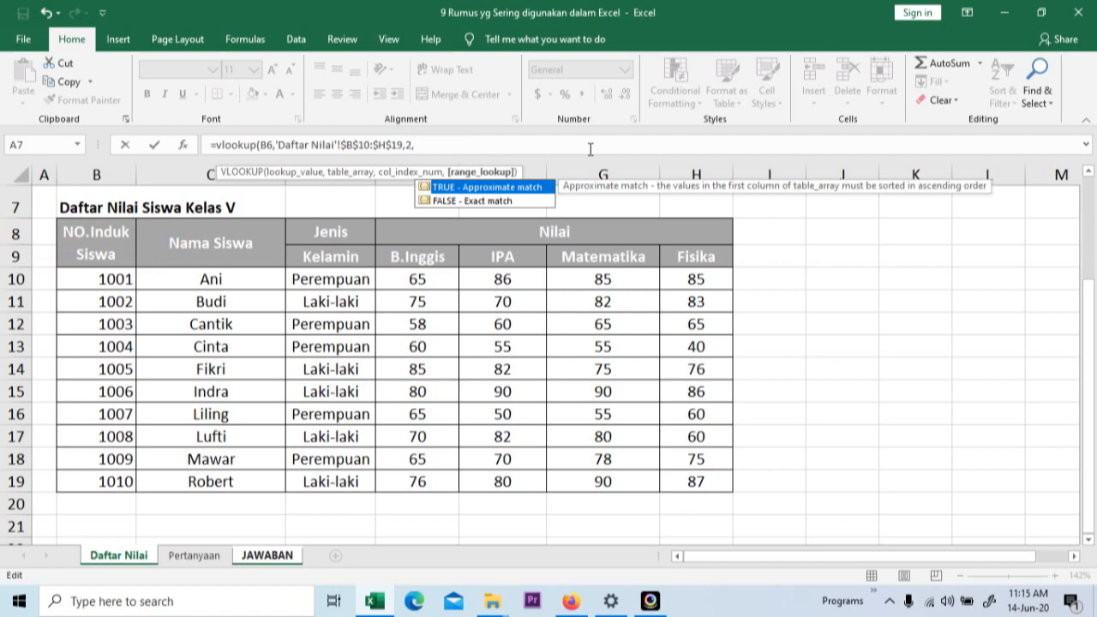
double_click(458, 201)
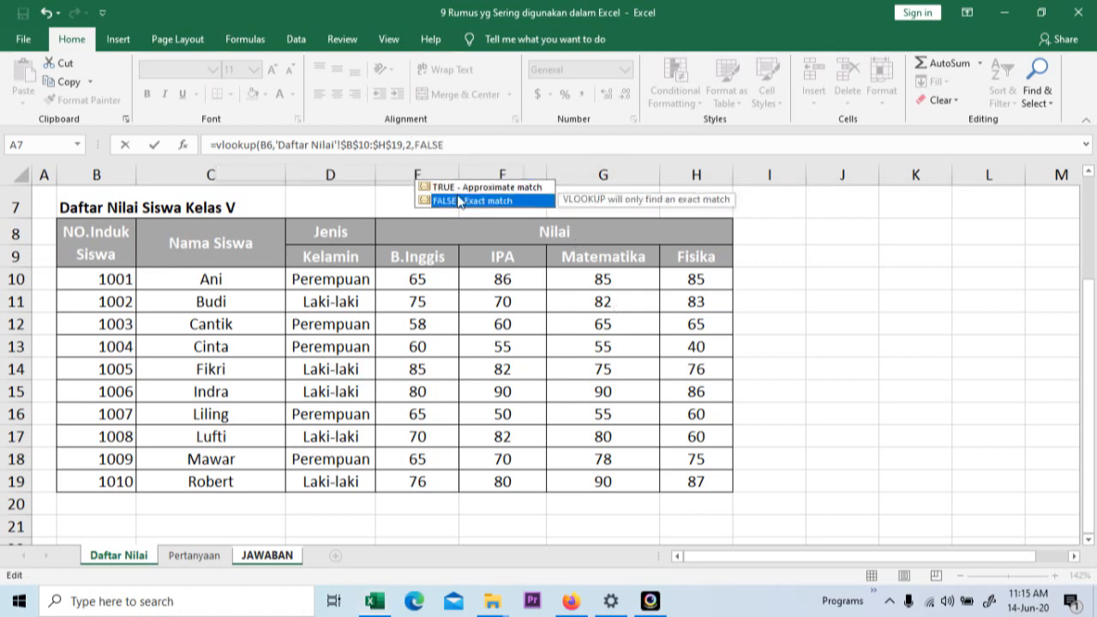
text())
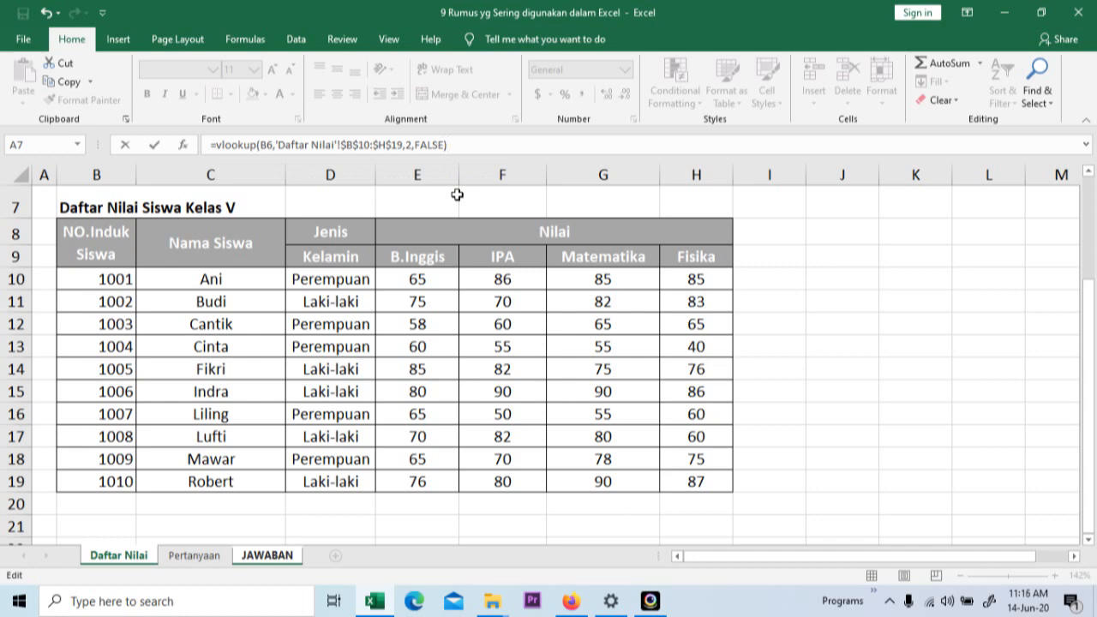
key(Return)
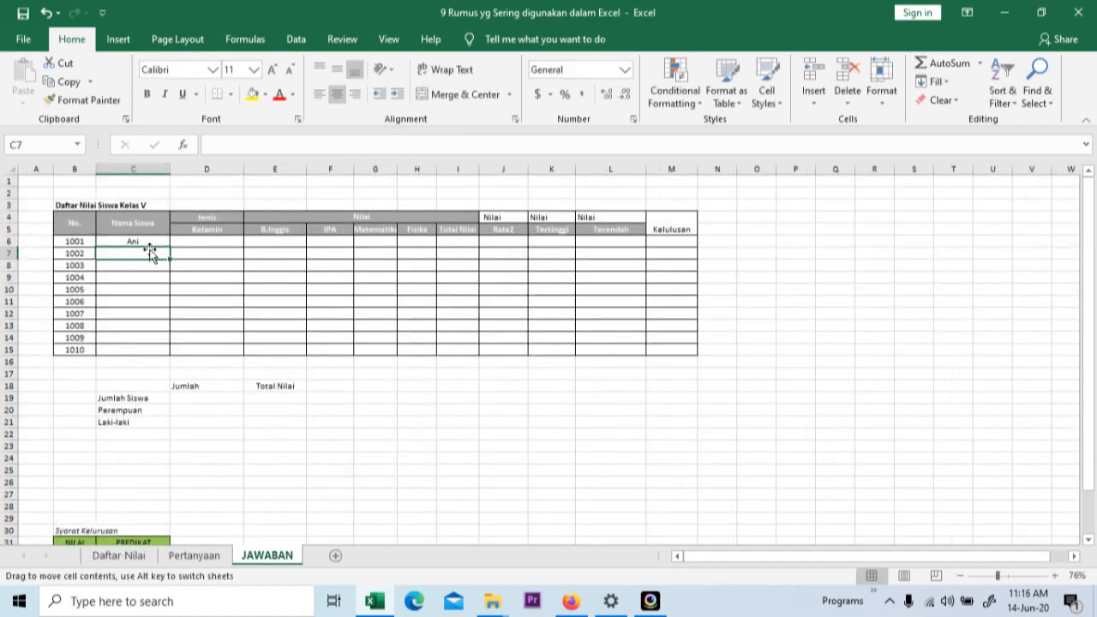
click(152, 242)
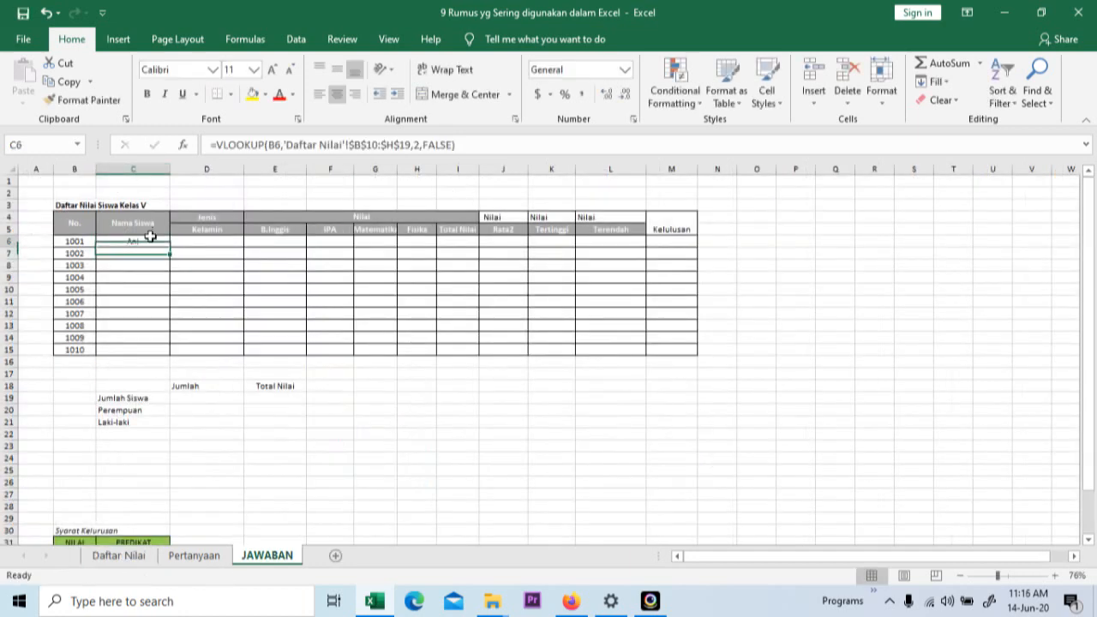
Fill the VLOOKUP formula in C6 down to C15 so every student number gets its name
click(111, 556)
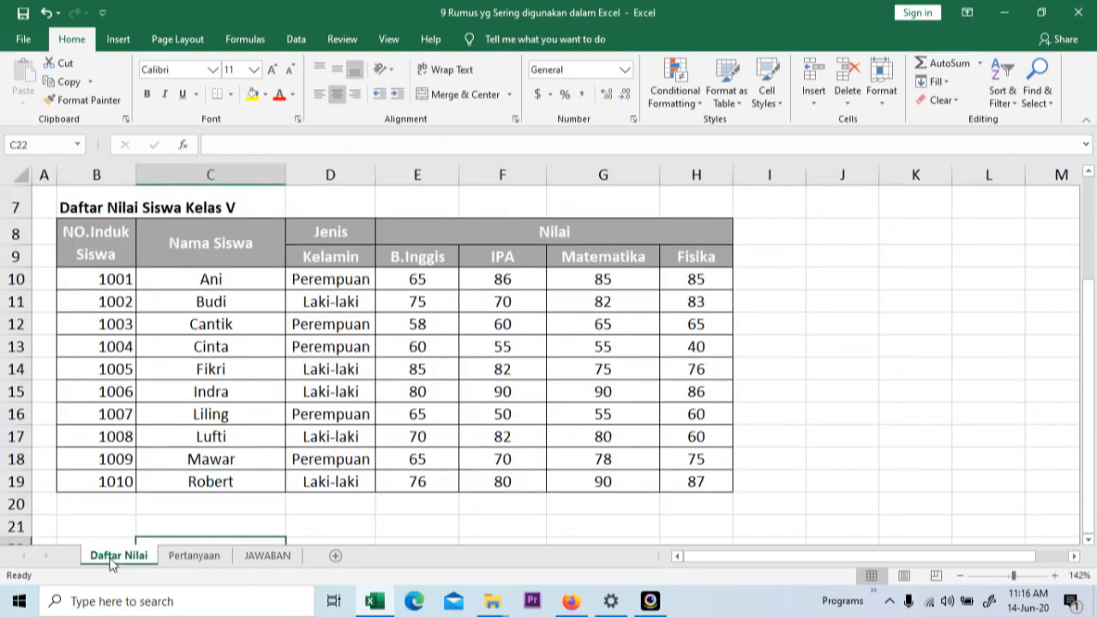
click(259, 274)
click(275, 558)
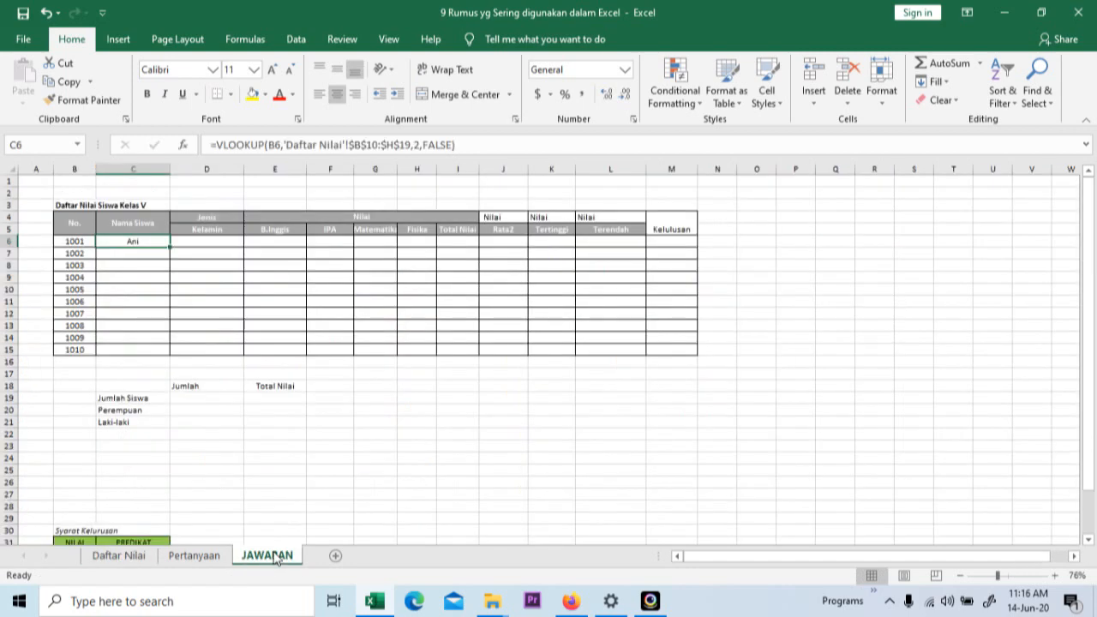
drag(170, 247, 153, 351)
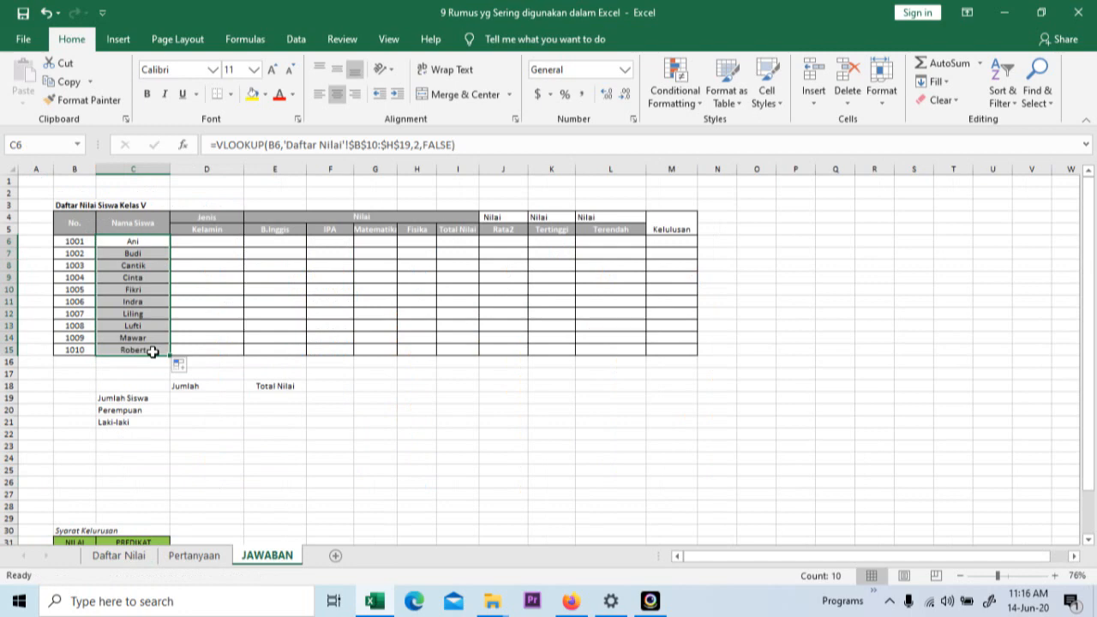
click(137, 302)
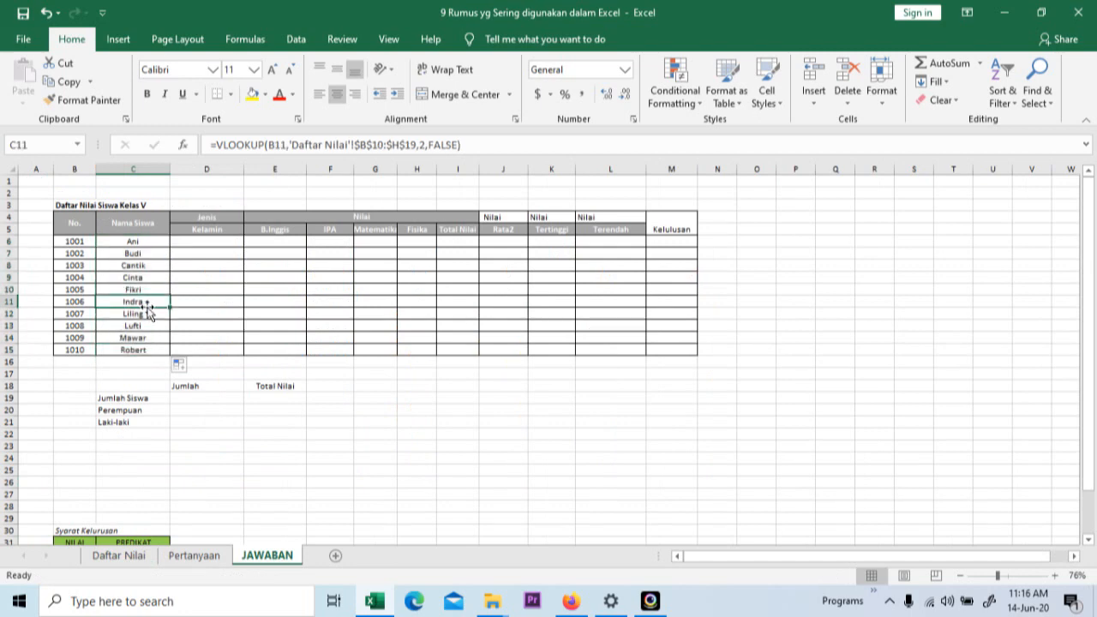
click(152, 241)
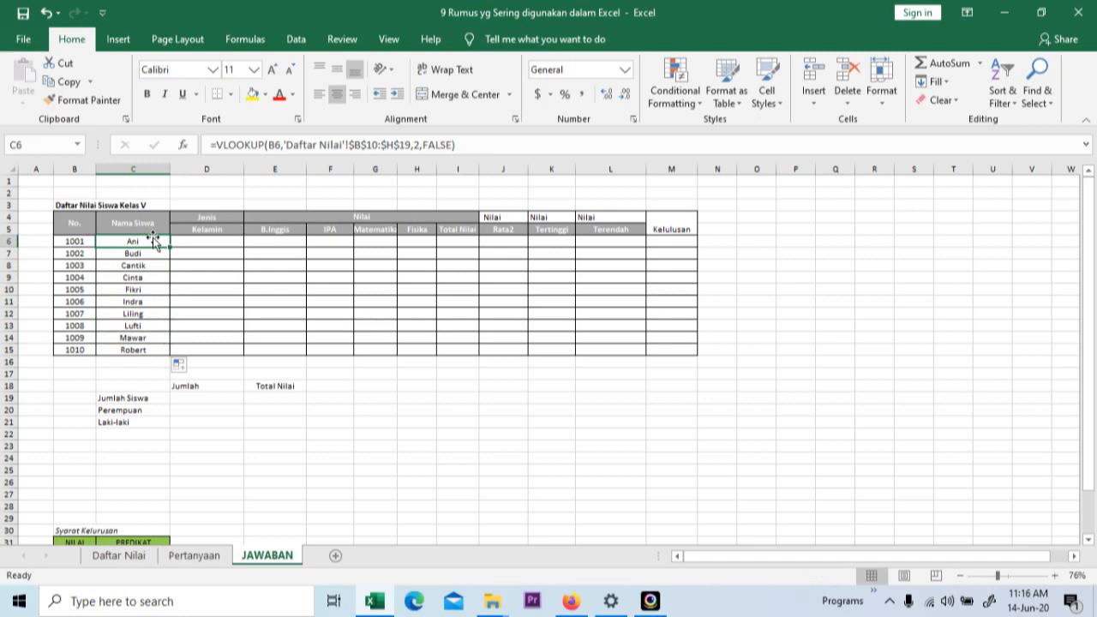
Widen column G of the JAWABAN sheet so the Matematika header has more room
click(211, 255)
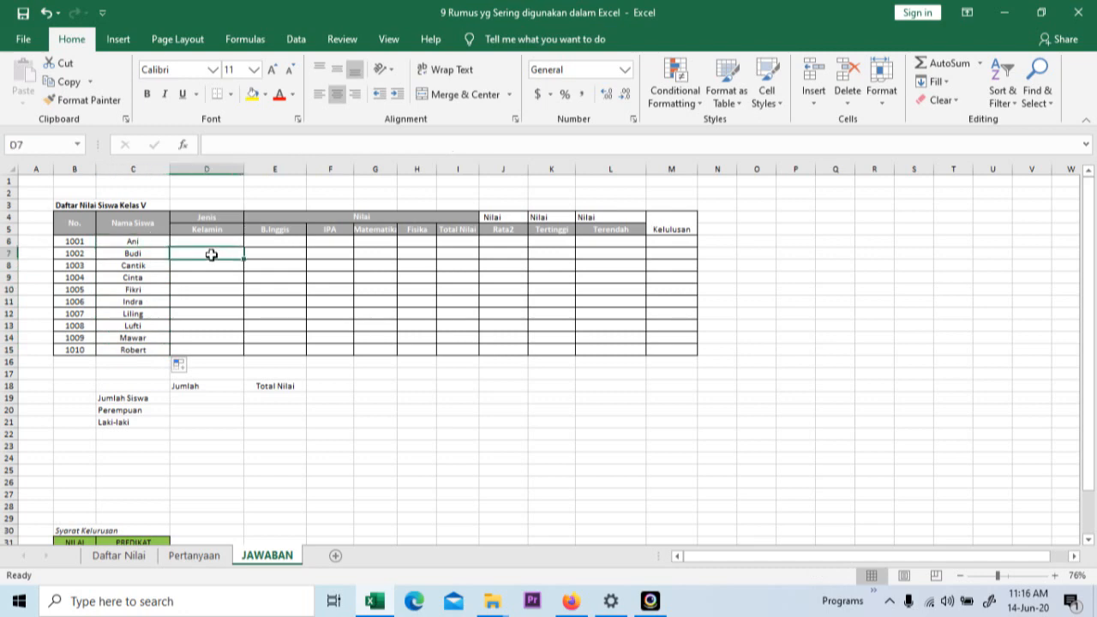
drag(397, 169, 442, 170)
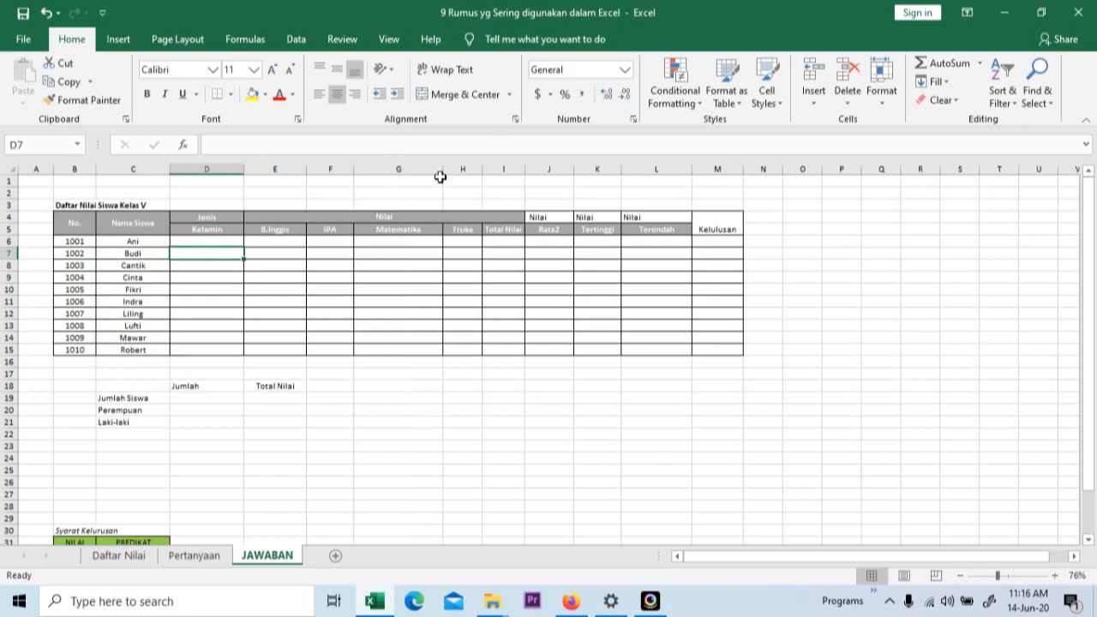
click(159, 241)
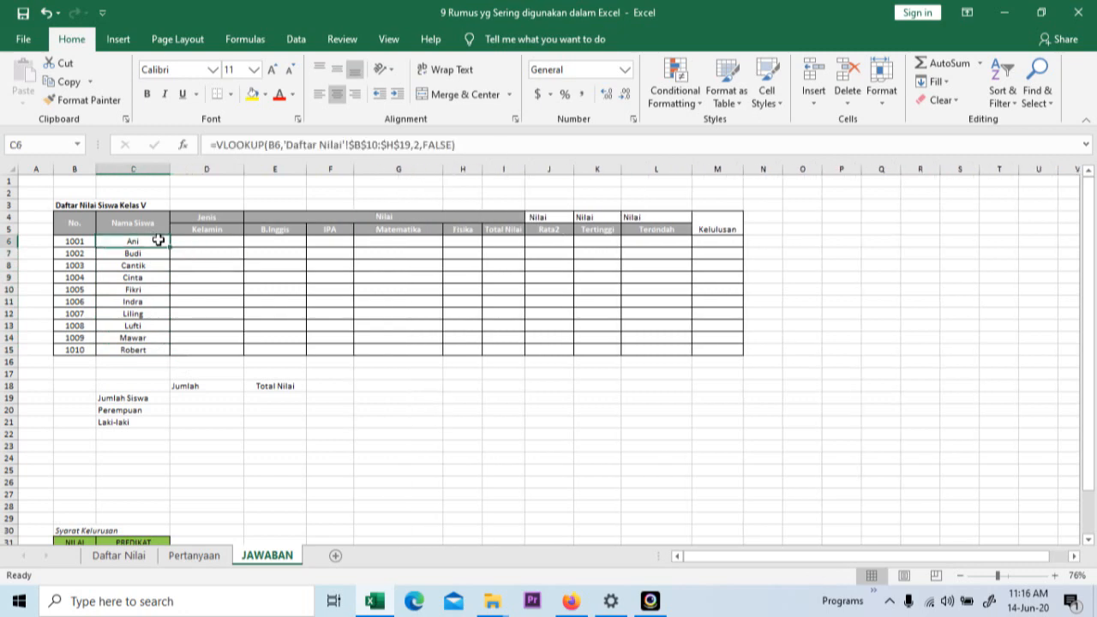
Start a VLOOKUP formula in cell D6 under Jenis Kelamin with B6 as the lookup value
click(194, 247)
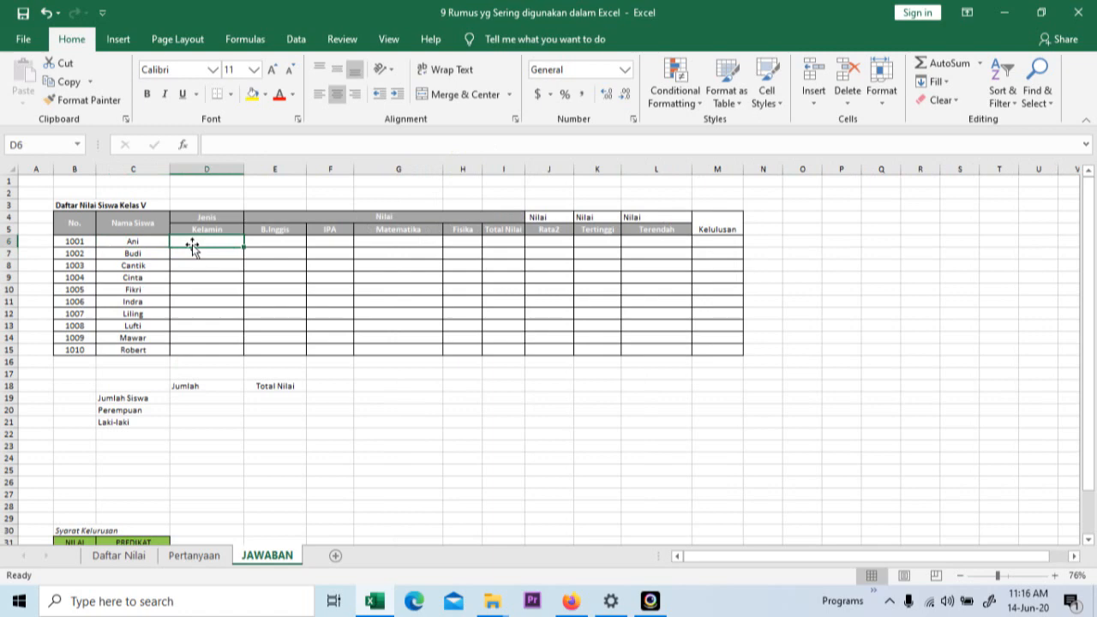
text(=vl)
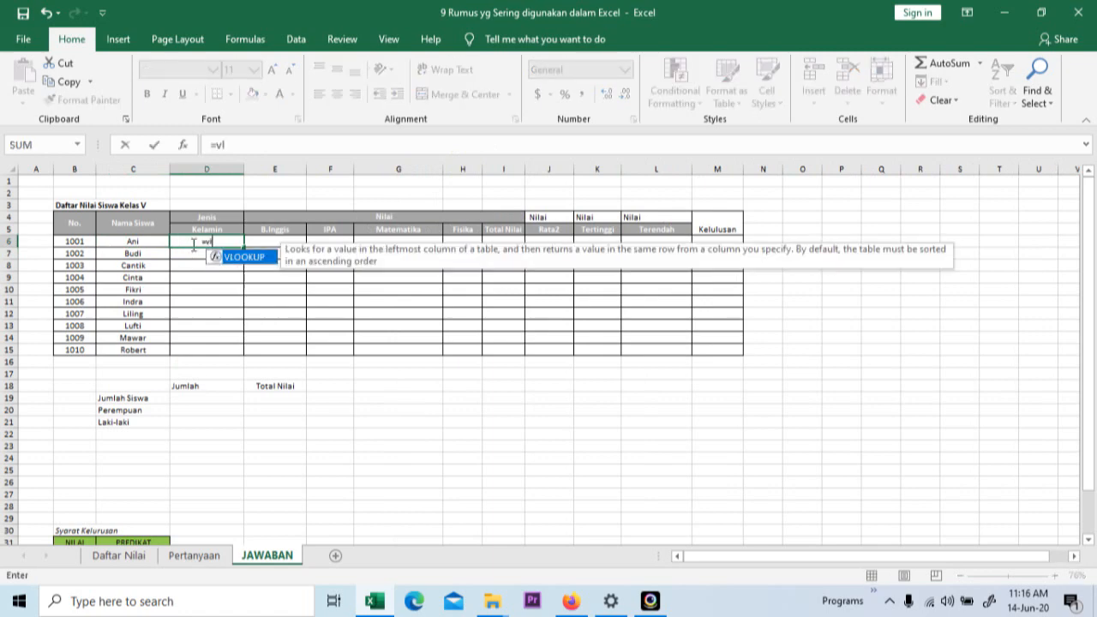
text(ookup()
key(Left)
key(Left)
text(,)
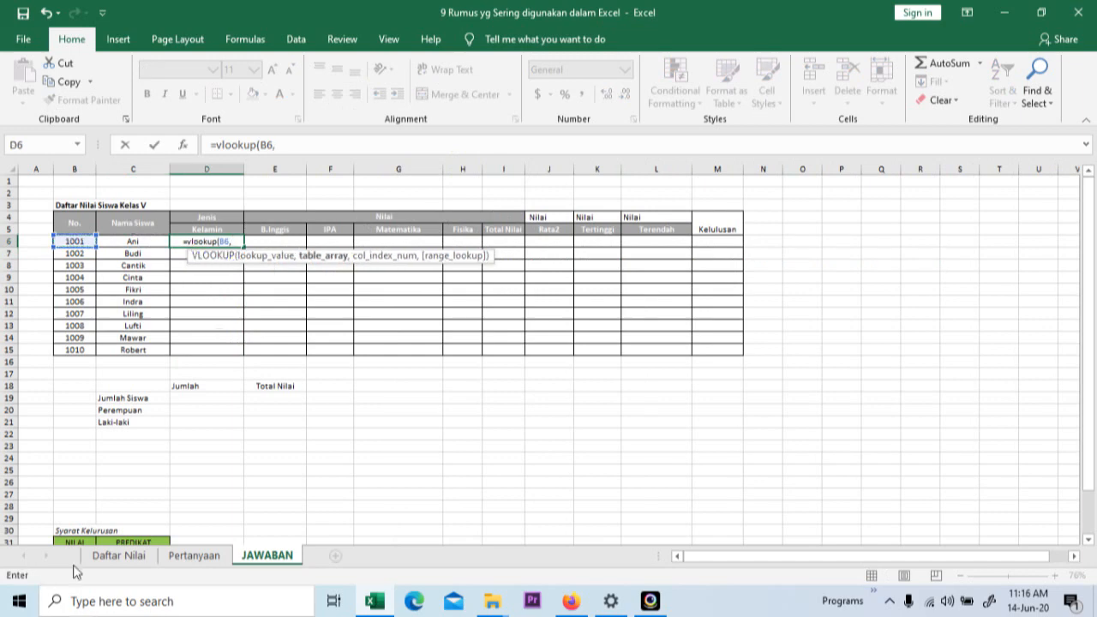
Set the D6 formula's table array to the absolute range 'Daftar Nilai'!$B$10:$H$19
click(119, 555)
drag(94, 279, 722, 481)
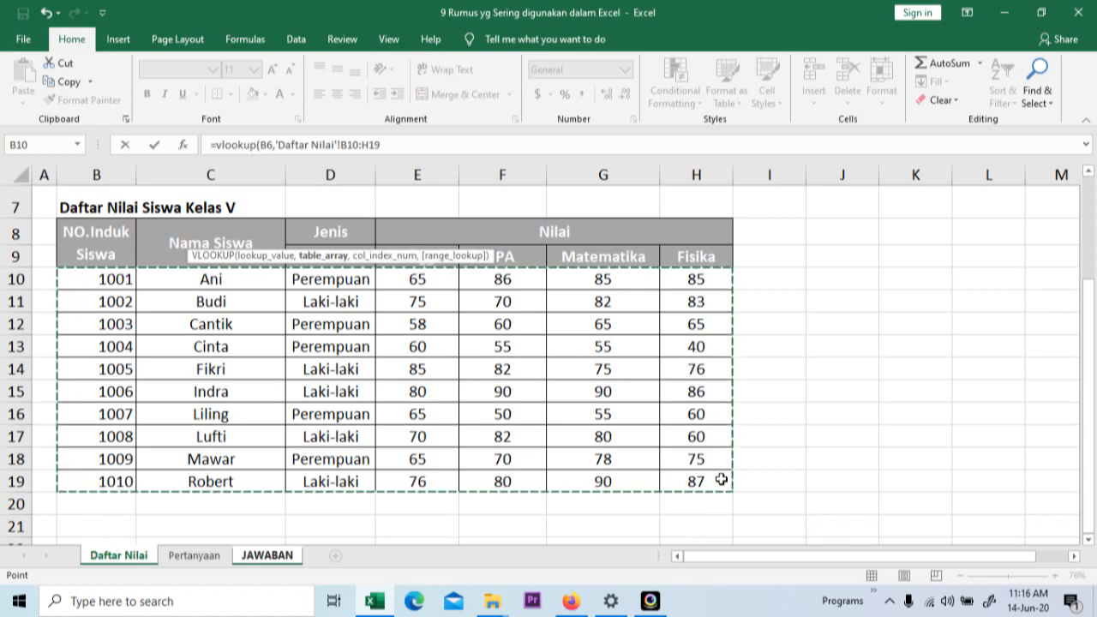
key(F4)
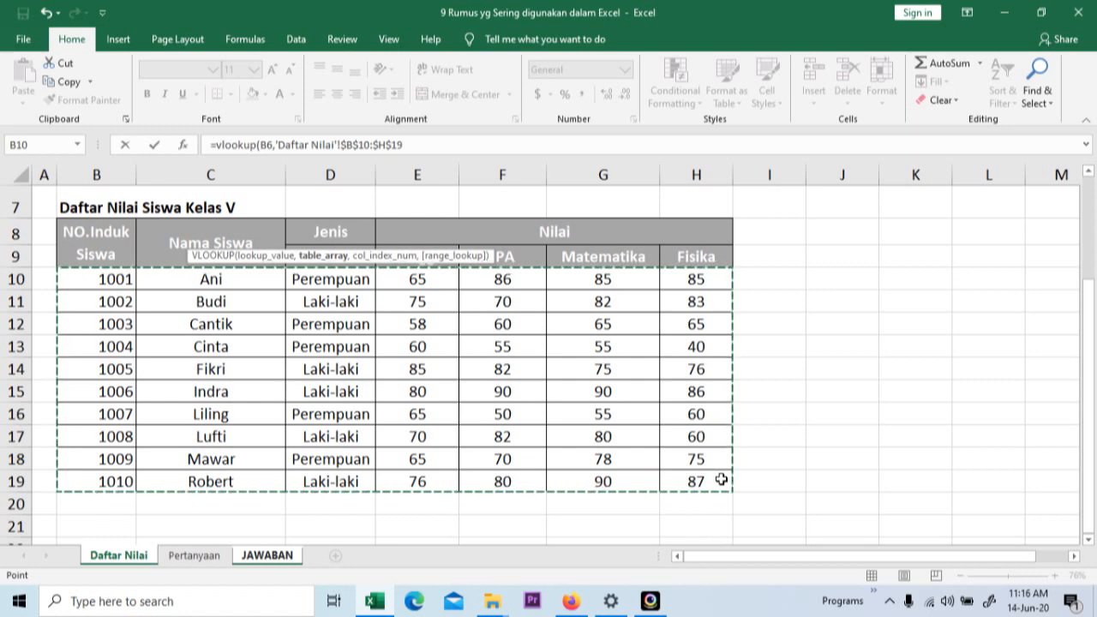
text(,)
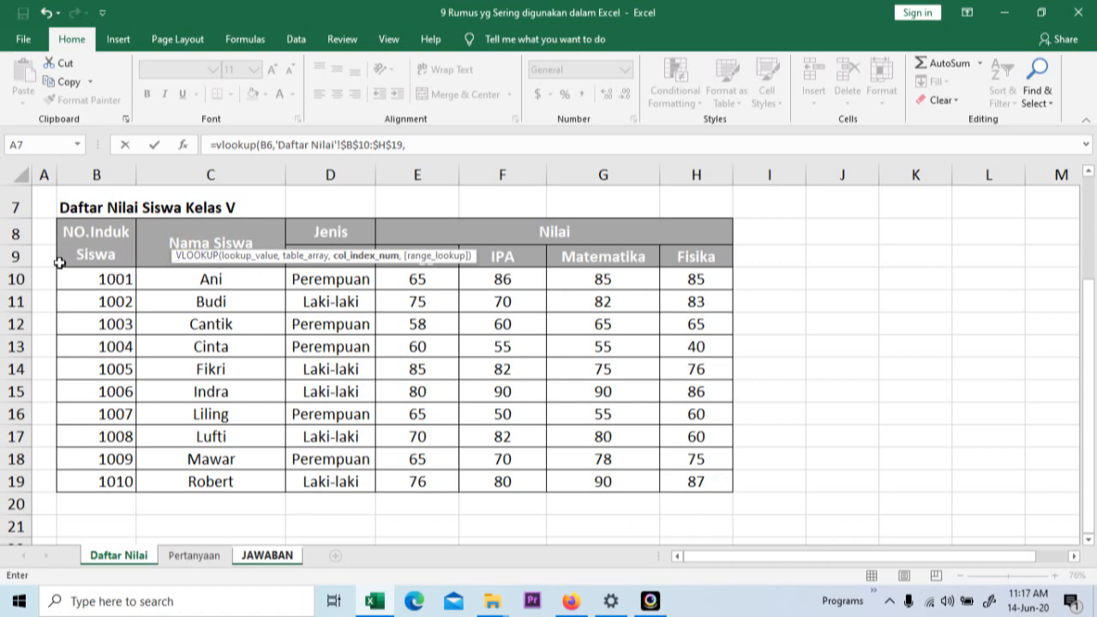
Complete the D6 VLOOKUP formula with column index 3 and FALSE for an exact match
click(419, 146)
text(3)
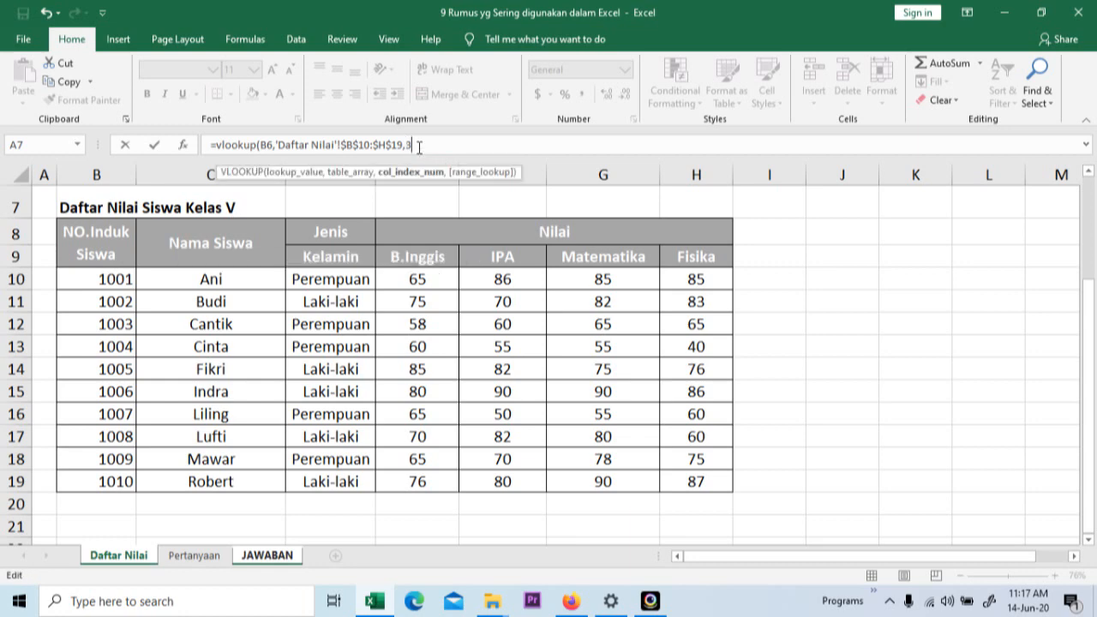
text(,)
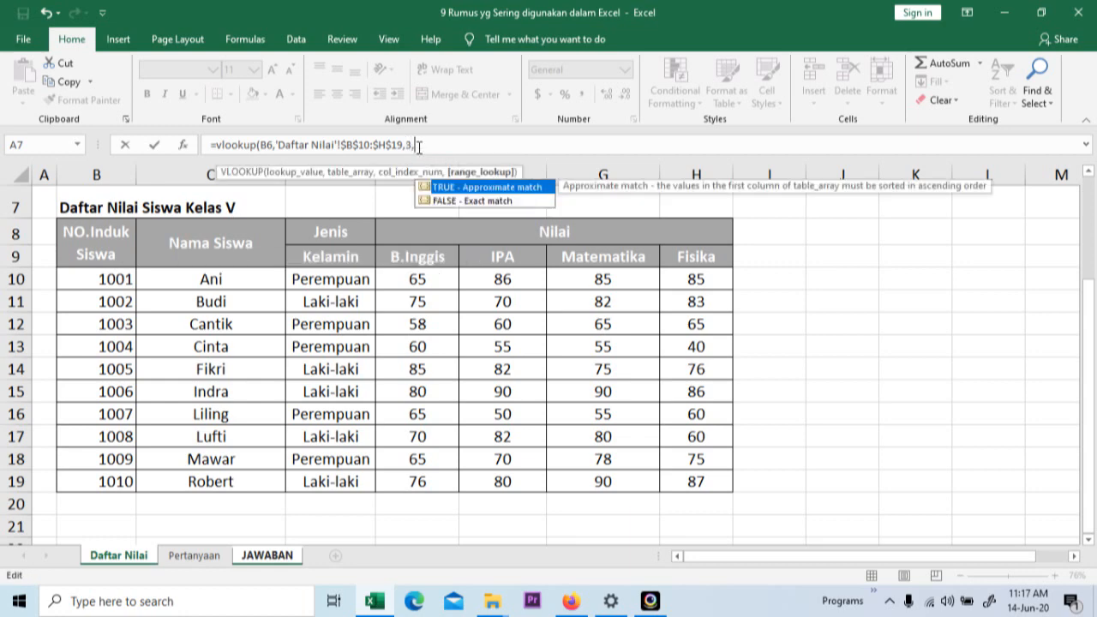
double_click(454, 201)
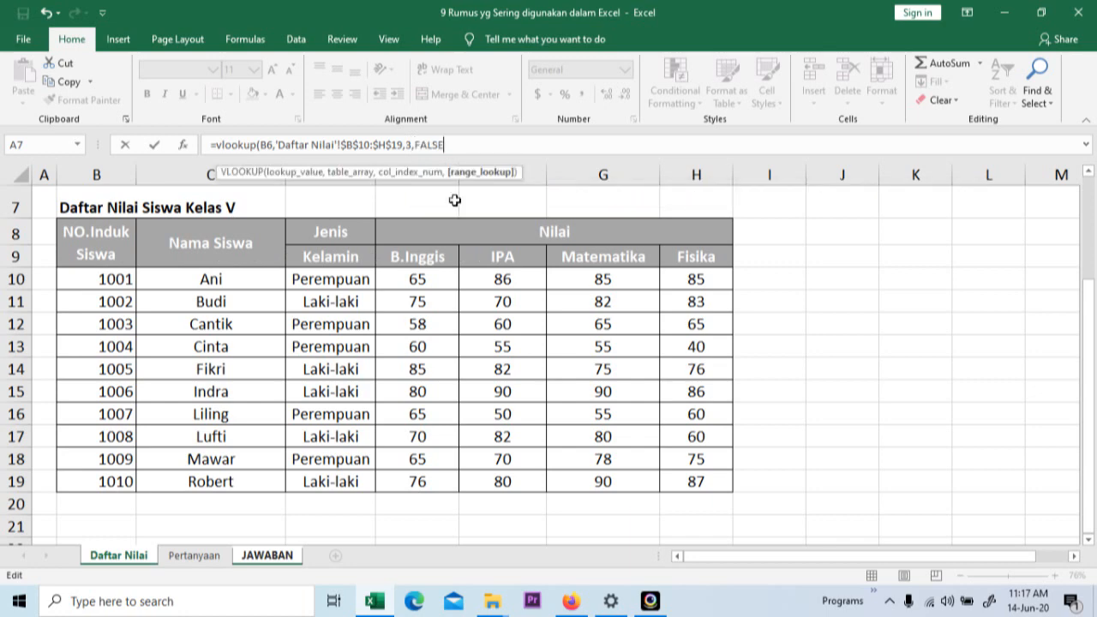
text())
key(Return)
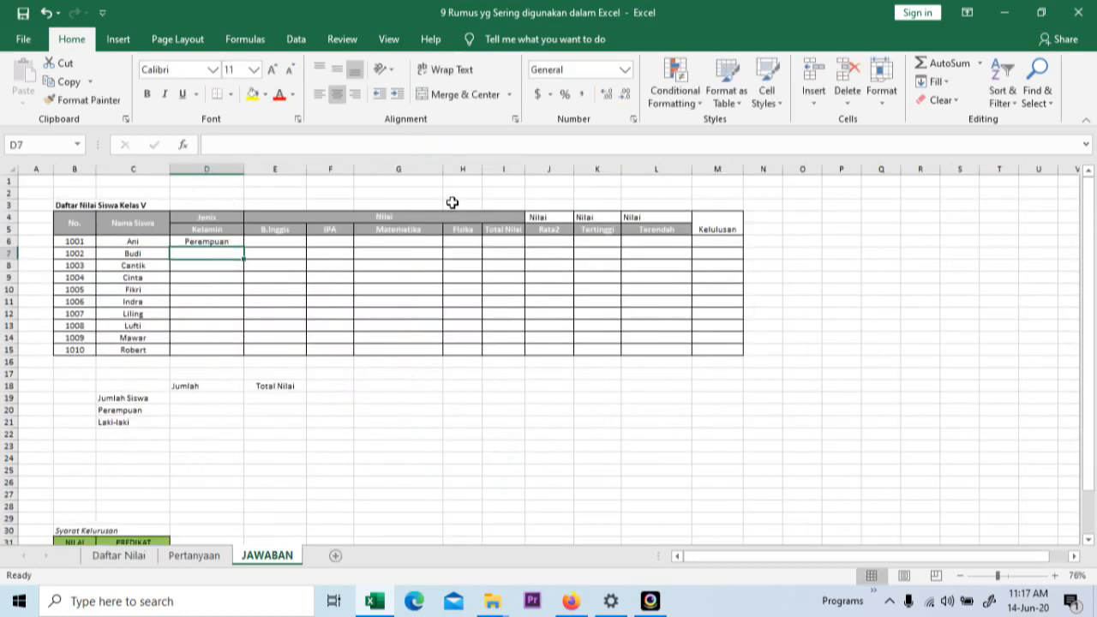
Fill the VLOOKUP formula in D6 down to D15 to complete the Jenis Kelamin column
click(233, 240)
drag(242, 246, 216, 350)
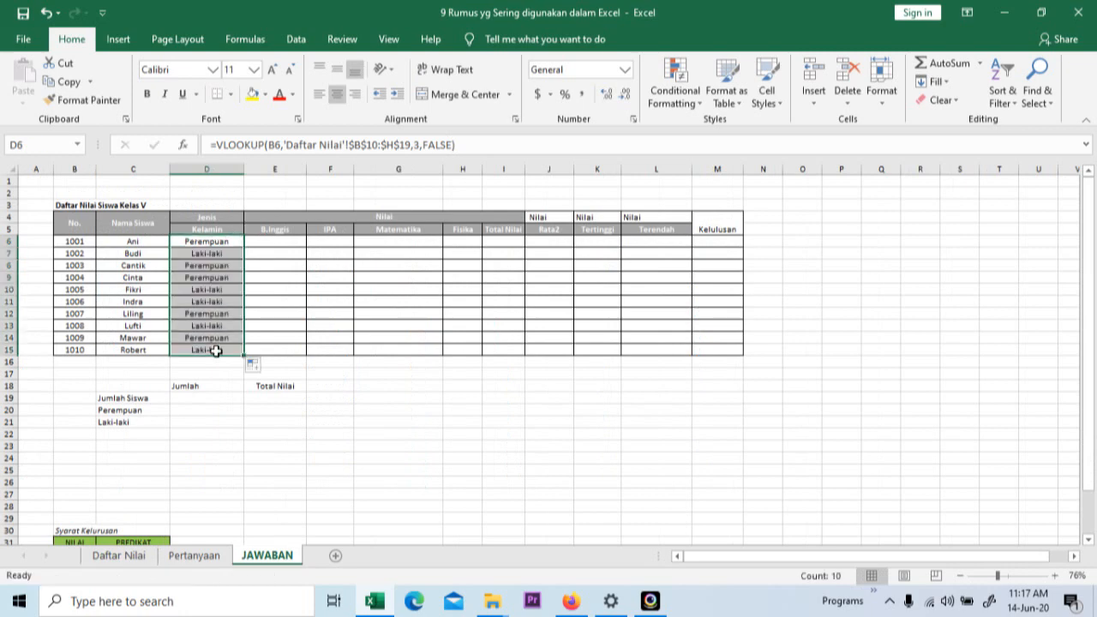
click(230, 170)
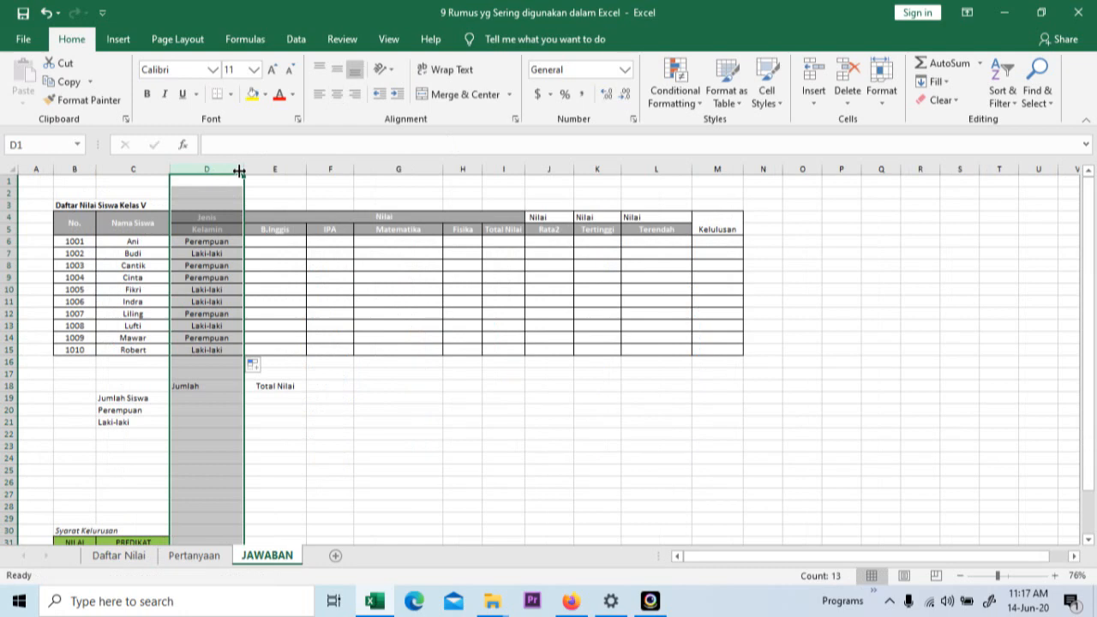
click(265, 252)
click(229, 242)
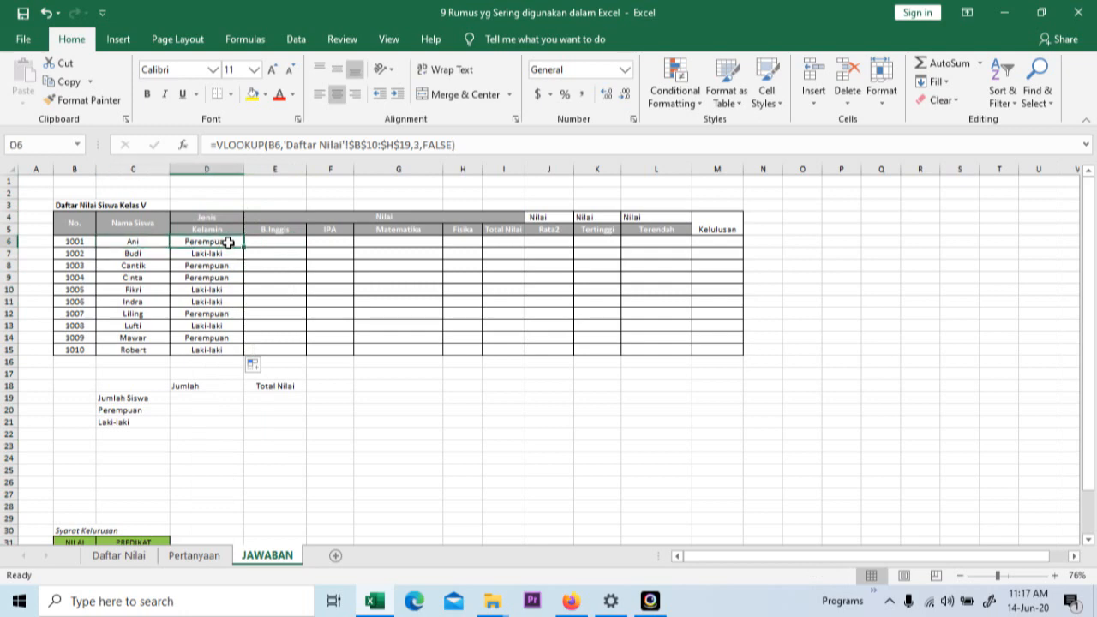
drag(152, 241, 213, 350)
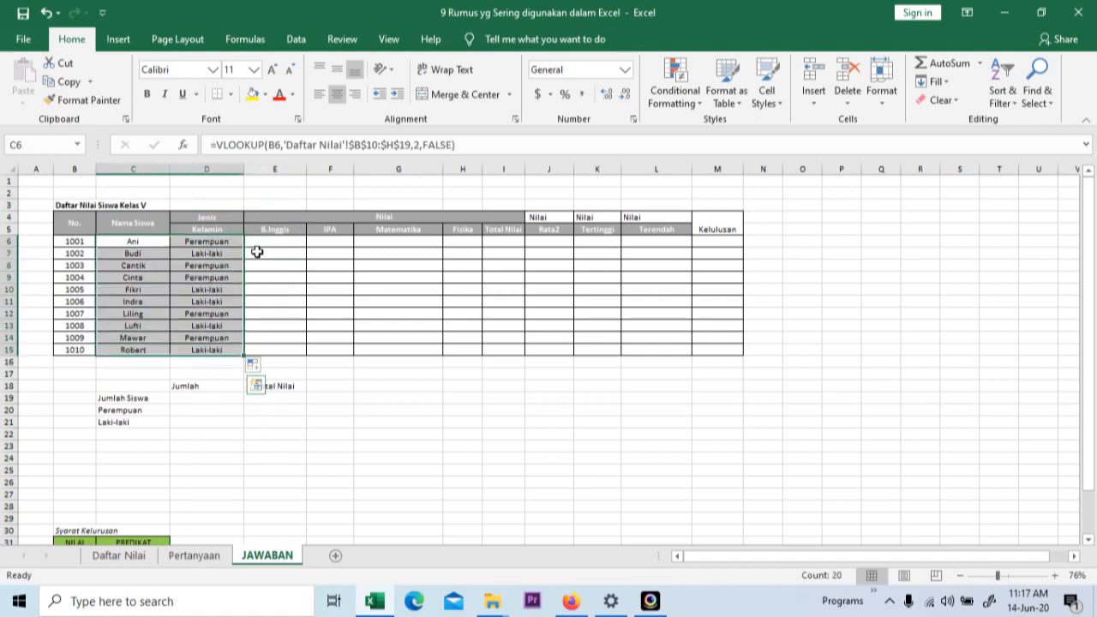
click(286, 242)
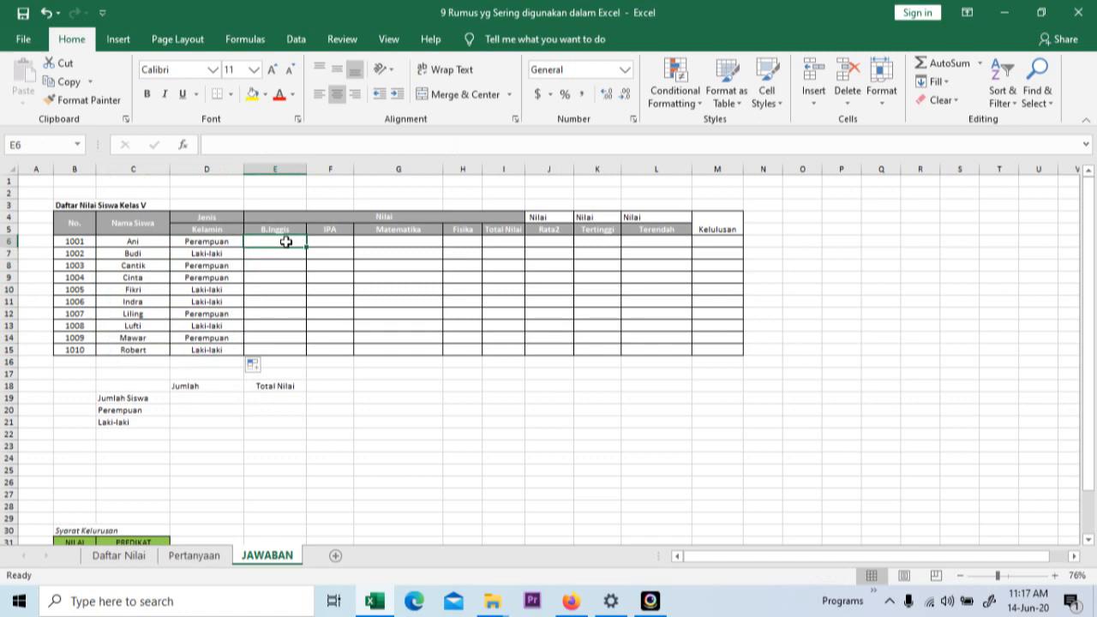
Turn the VLOOKUP formula in D6 into plain text by adding an apostrophe before the equals sign
click(227, 240)
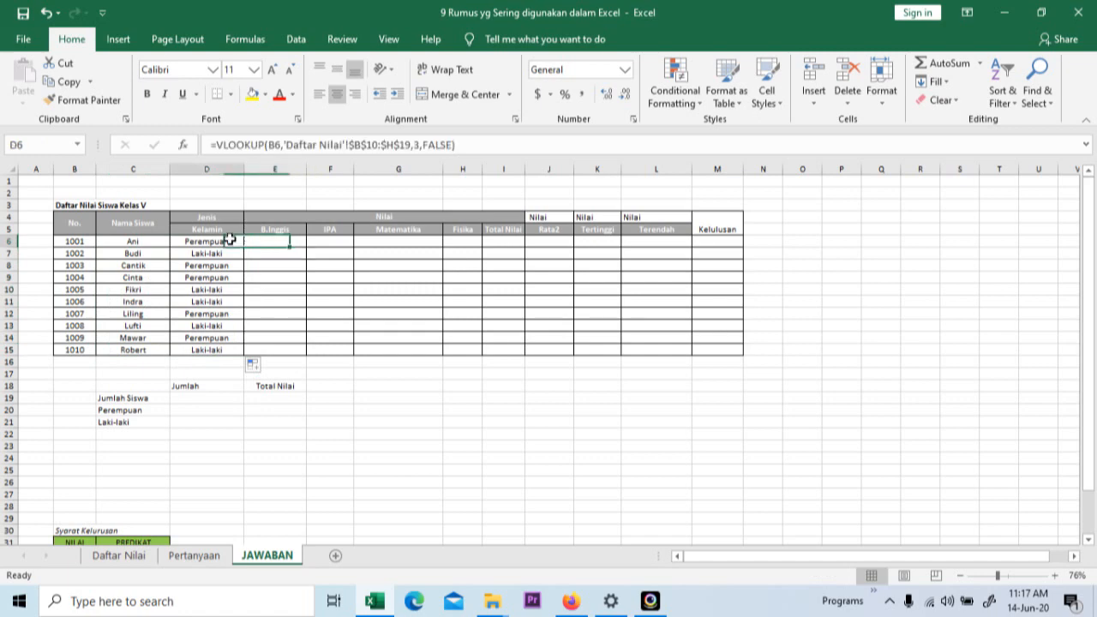
click(216, 143)
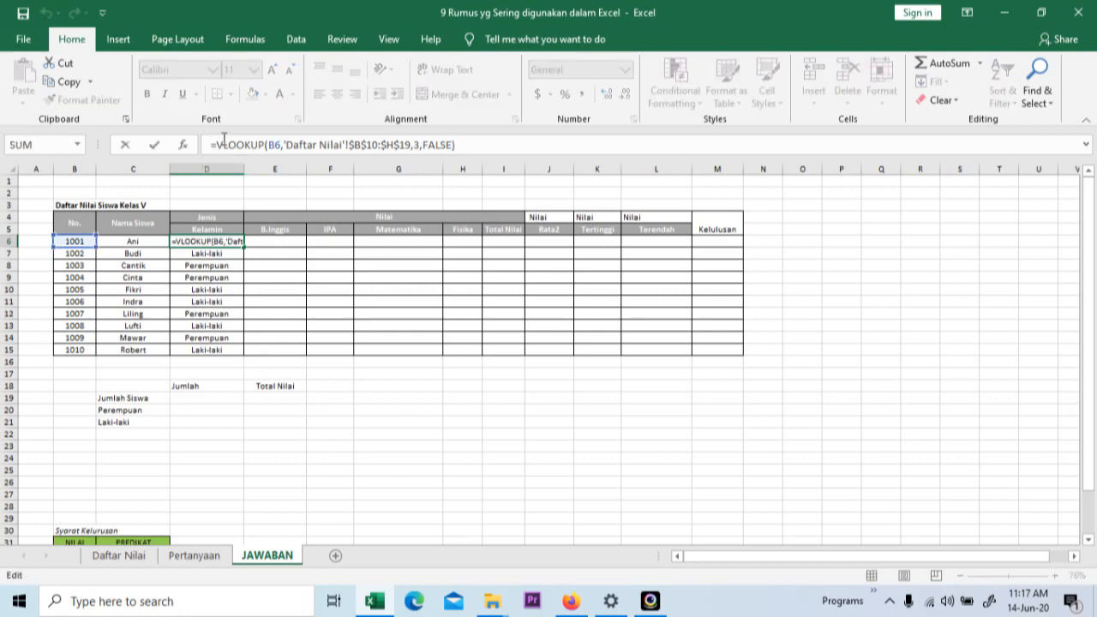
key(Tab)
key(Left)
key(Right)
key(Right)
key(Left)
key(Left)
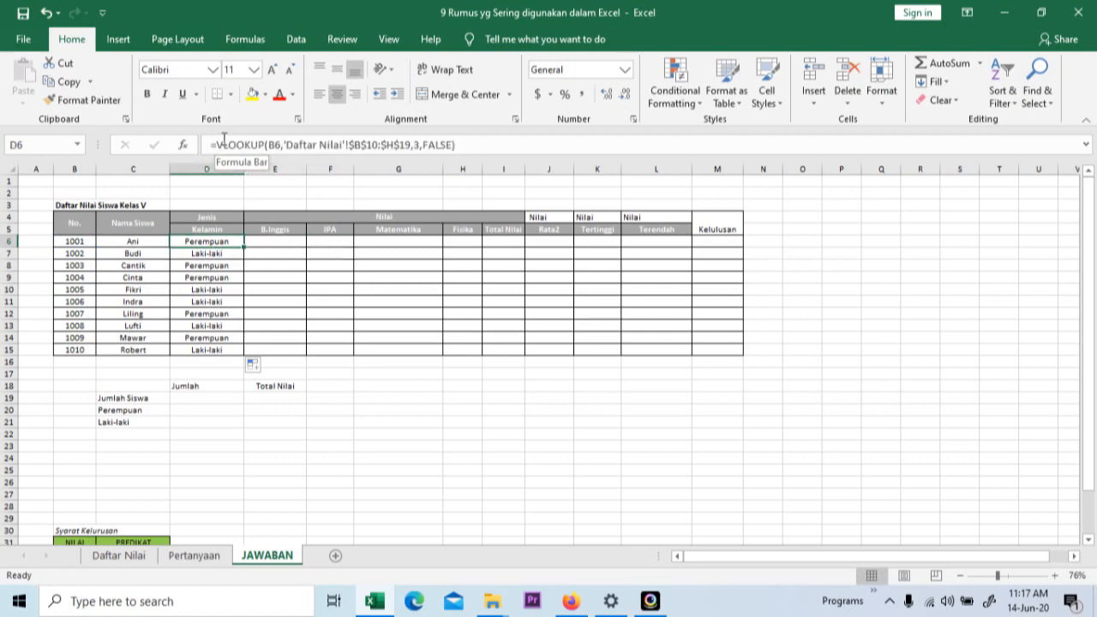
click(208, 143)
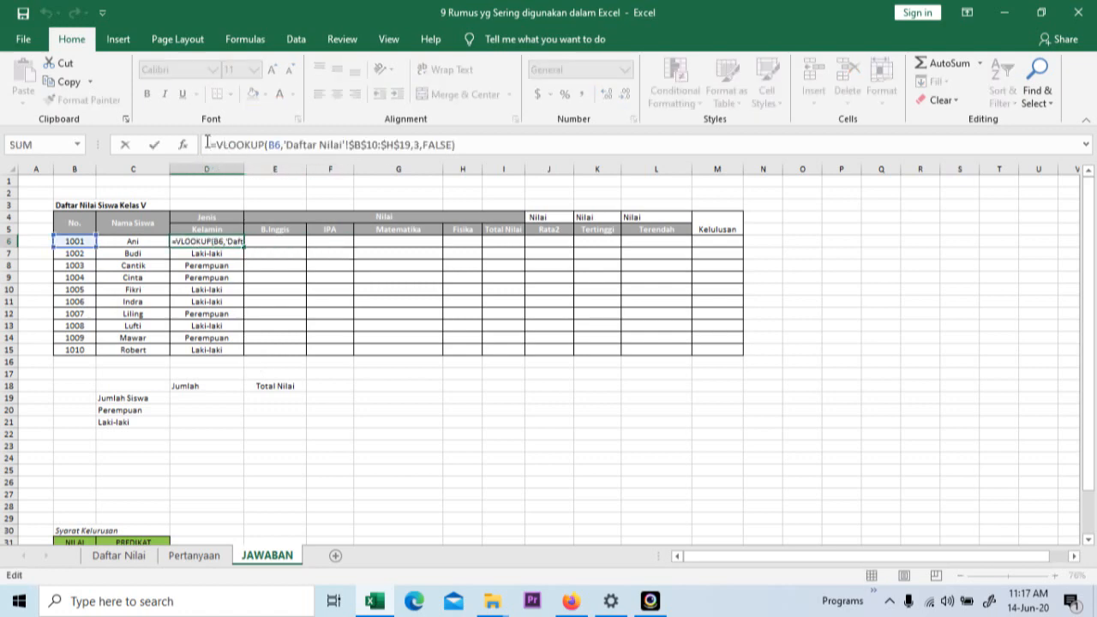
key(Return)
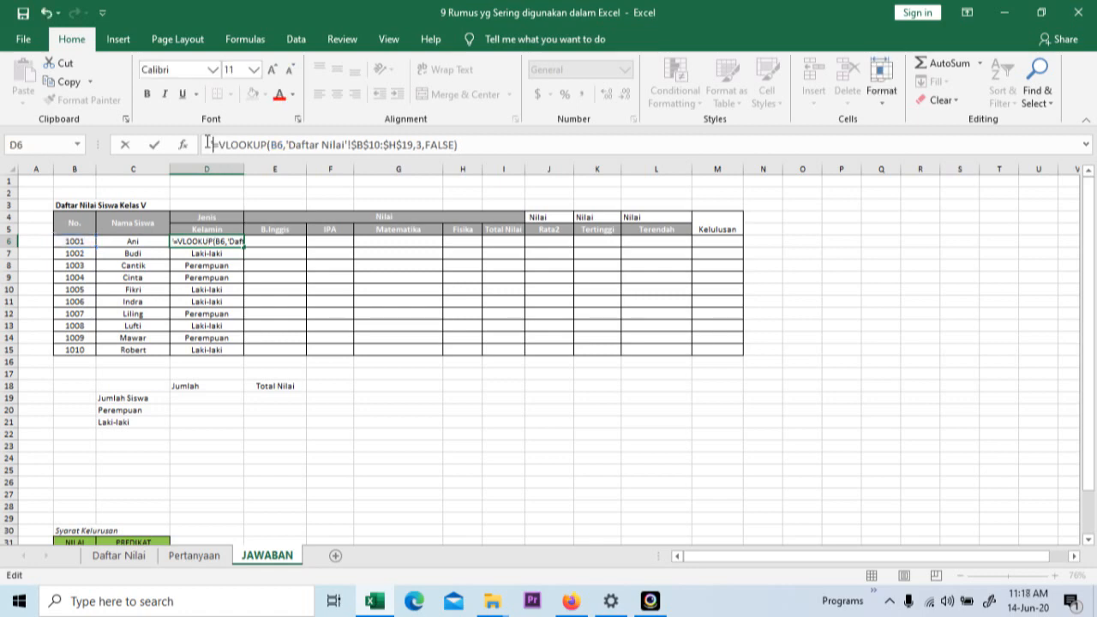
Copy the formula text in D6 into E6, F6, G6 and H6 under the four subject score headers
key(Up)
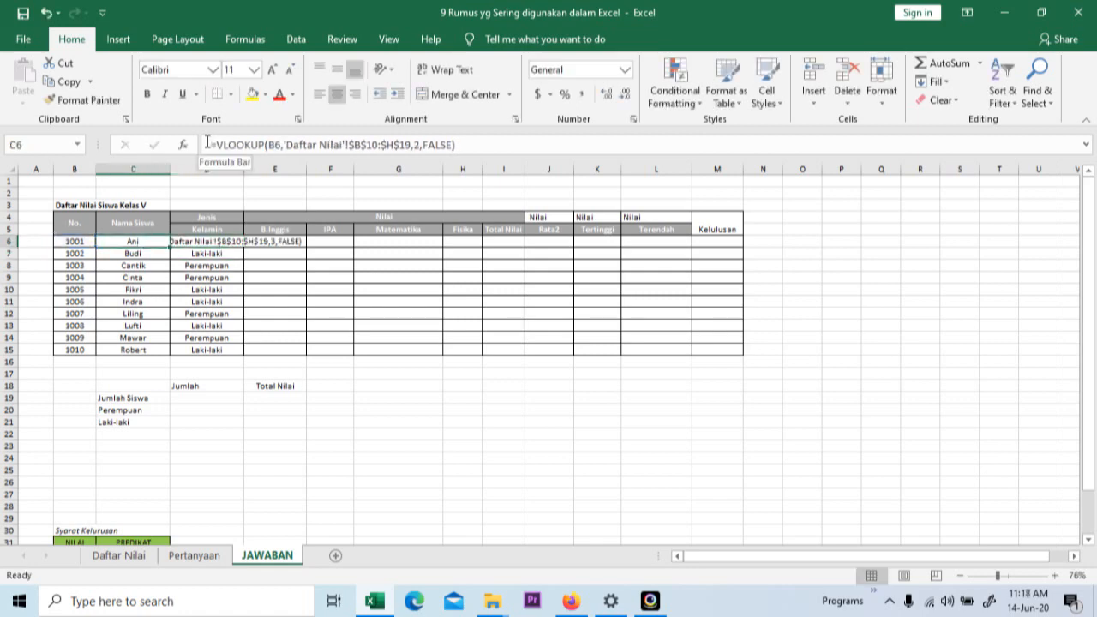
key(ctrl+c)
key(Right)
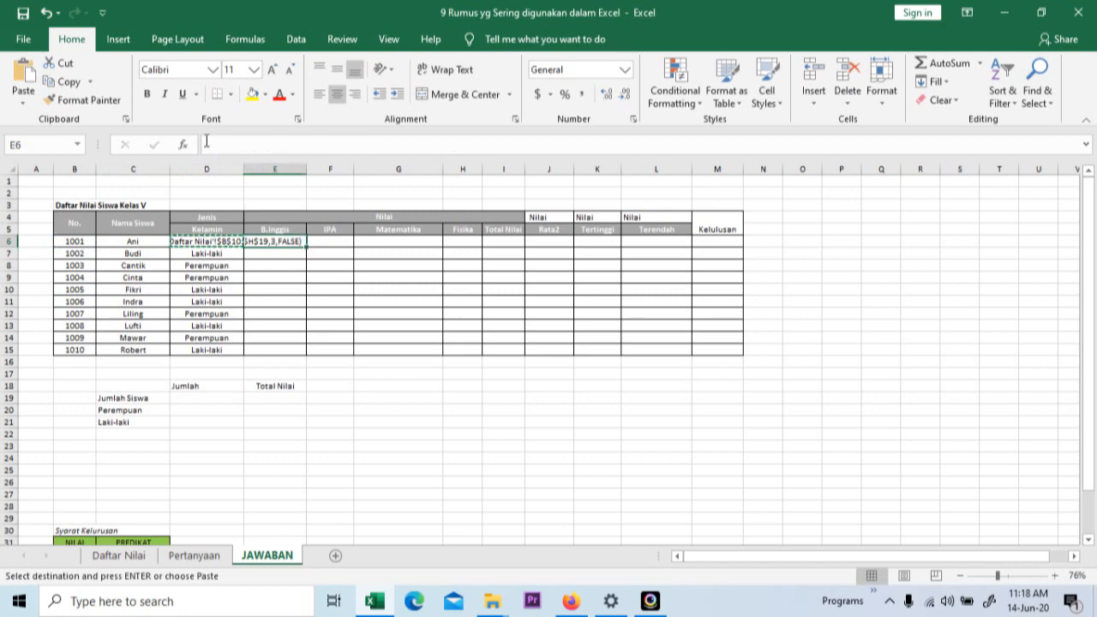
key(ctrl+v)
key(Right)
key(ctrl+v)
key(Right)
key(ctrl+v)
key(Right)
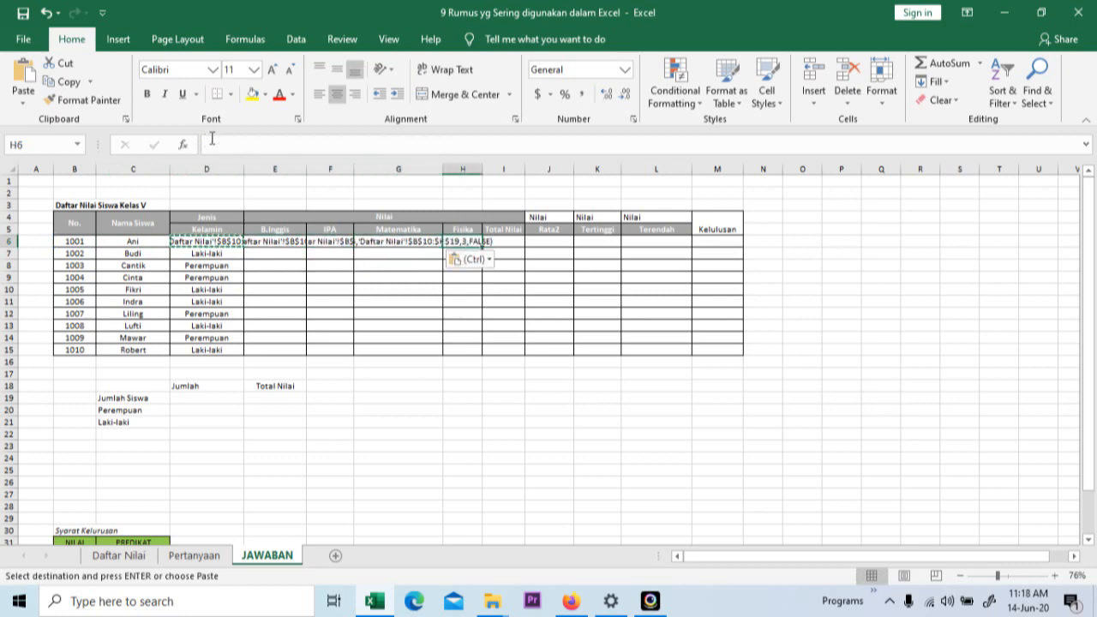
key(ctrl+v)
key(Left)
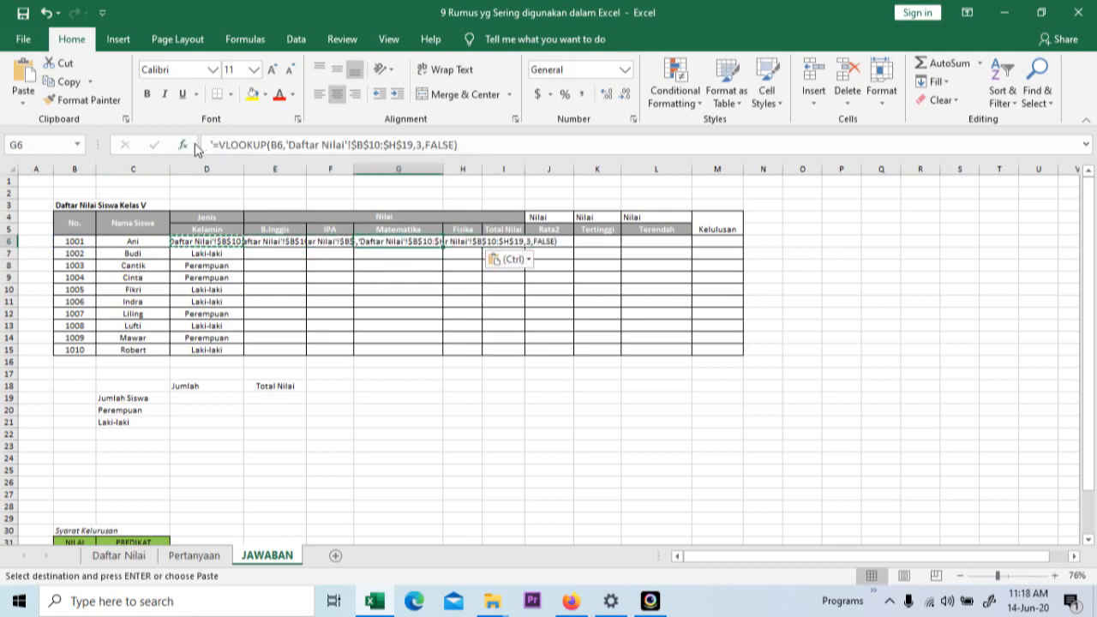
Restore the working formula in D6 by filling the VLOOKUP formula from D7 up into it
key(Left)
key(Left)
key(Left)
key(Down)
key(Up)
click(209, 144)
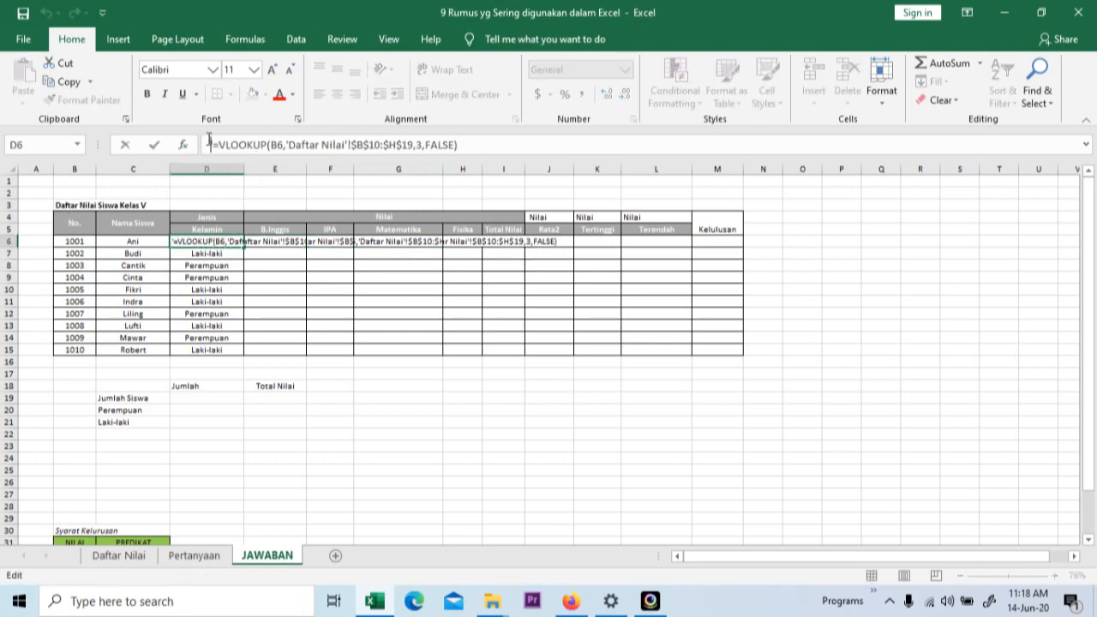
click(216, 246)
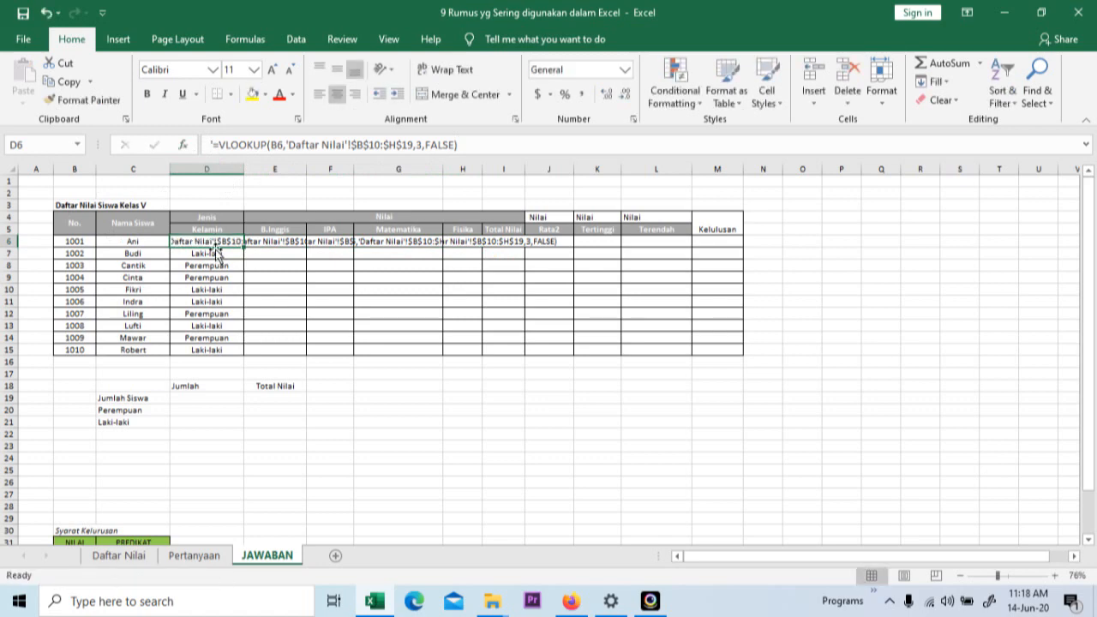
click(223, 251)
drag(243, 258, 250, 236)
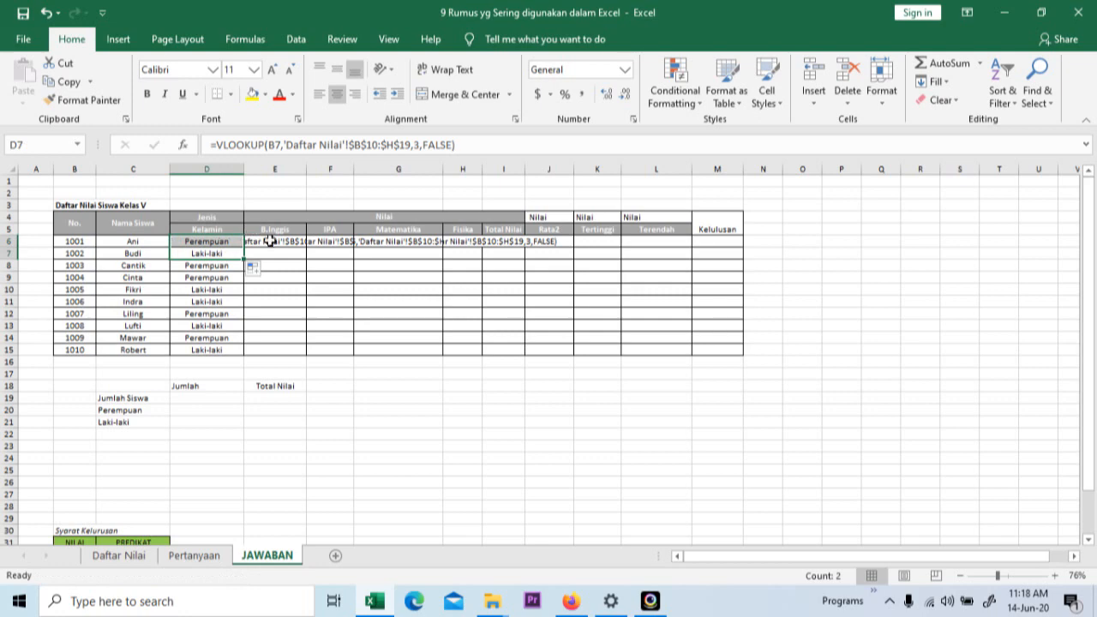
Turn the formula text in E6 into a working VLOOKUP with column index 4 and fill it down to E15
click(276, 242)
click(206, 146)
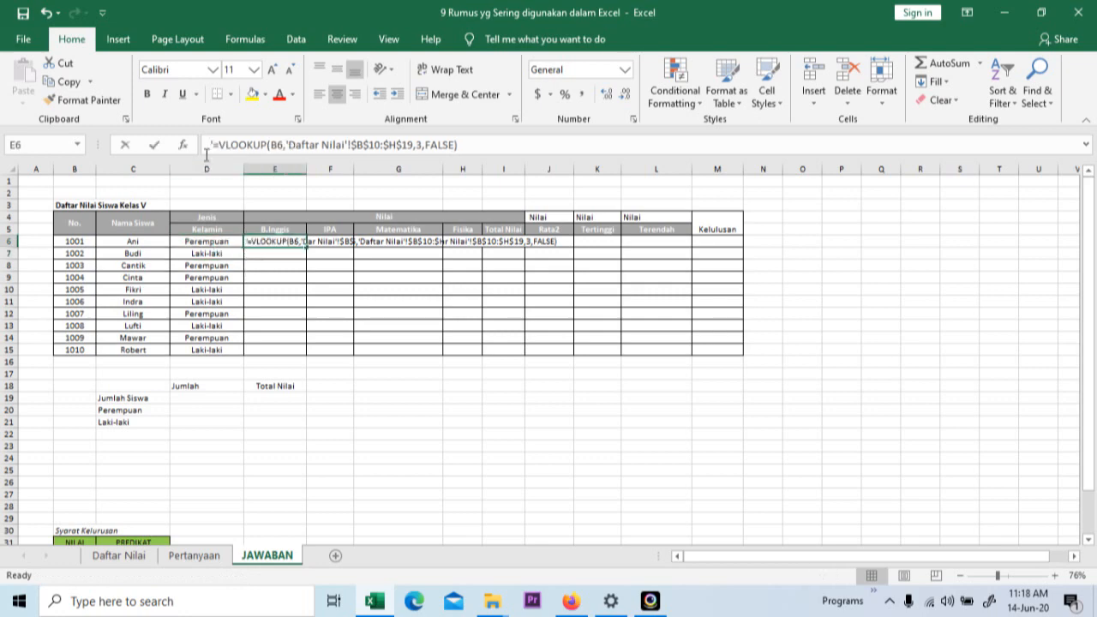
click(207, 145)
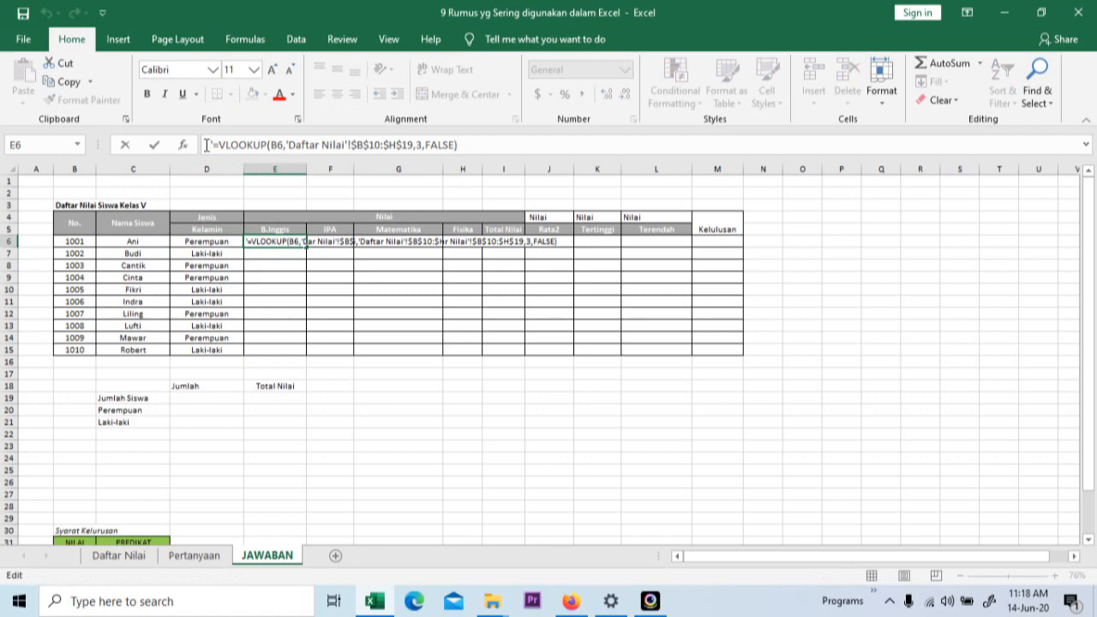
key(Delete)
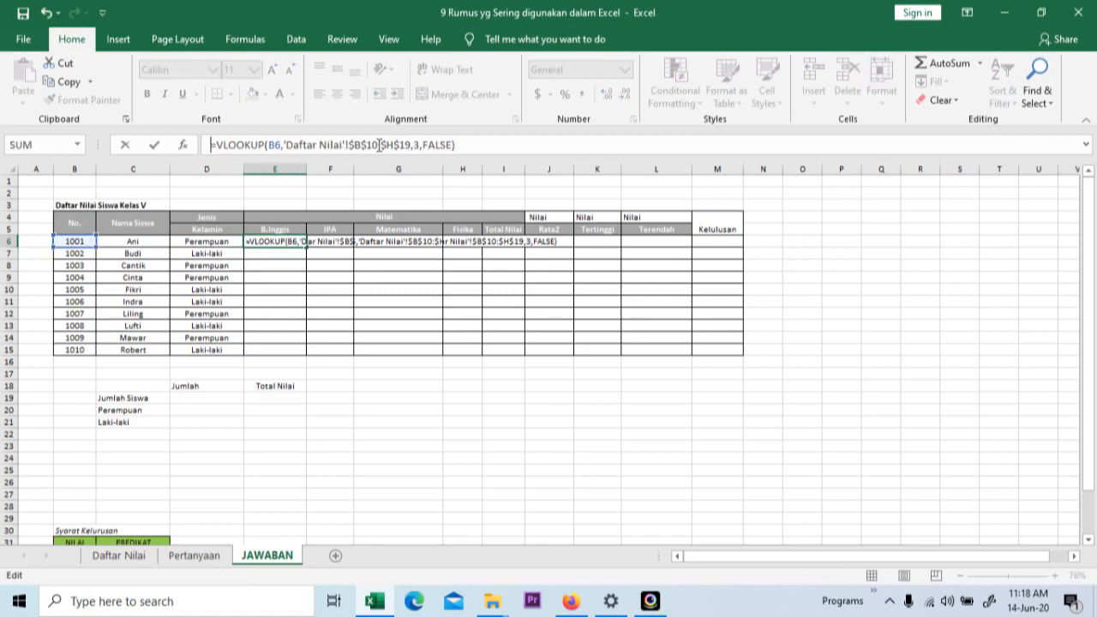
click(419, 146)
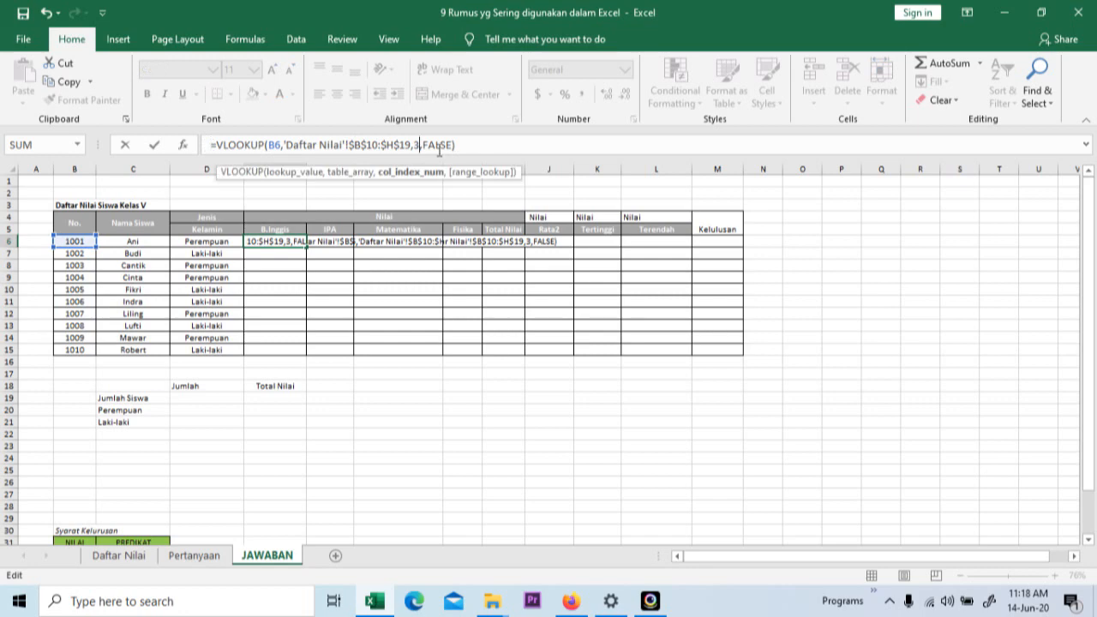
key(BackSpace)
text(2)
key(Return)
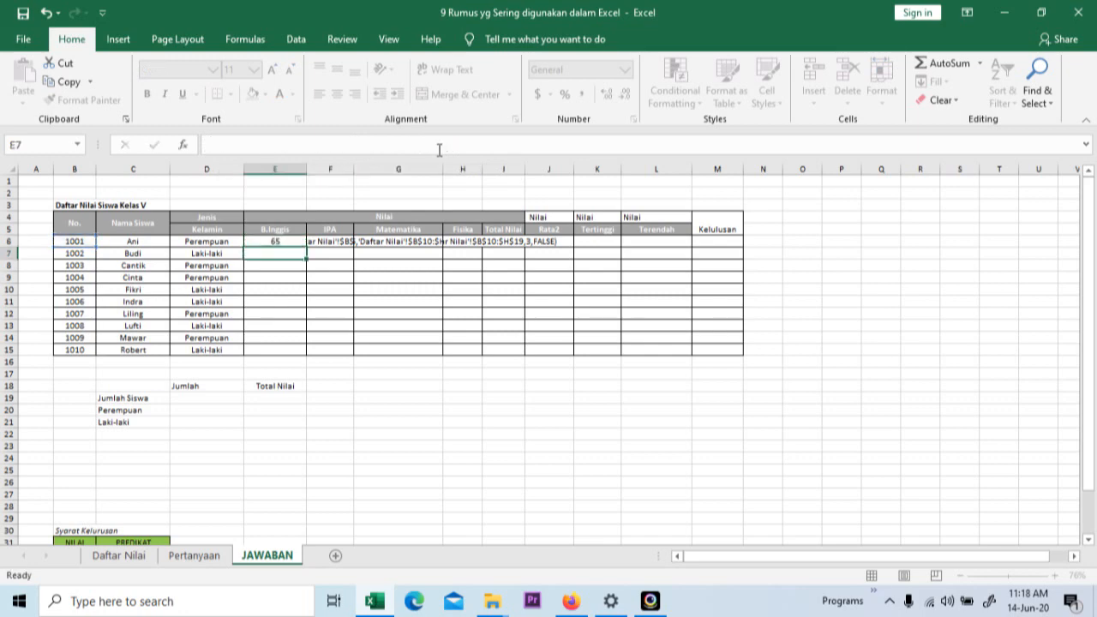
click(301, 241)
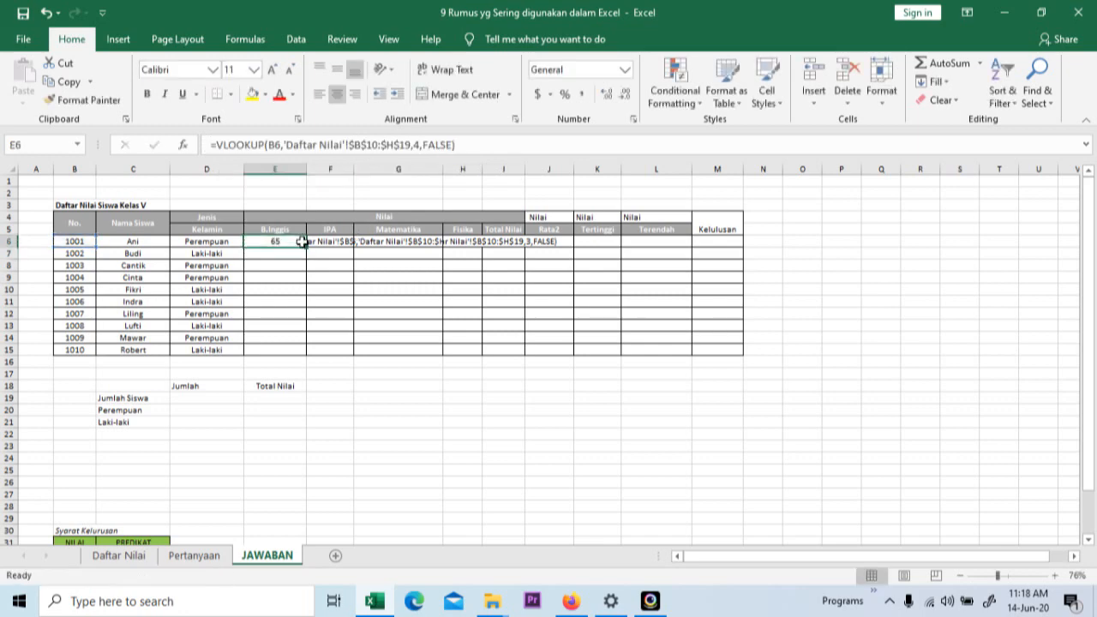
drag(302, 242, 308, 354)
Turn the formula text in F6 into a working VLOOKUP with column index 5 and fill it down to F15
click(332, 241)
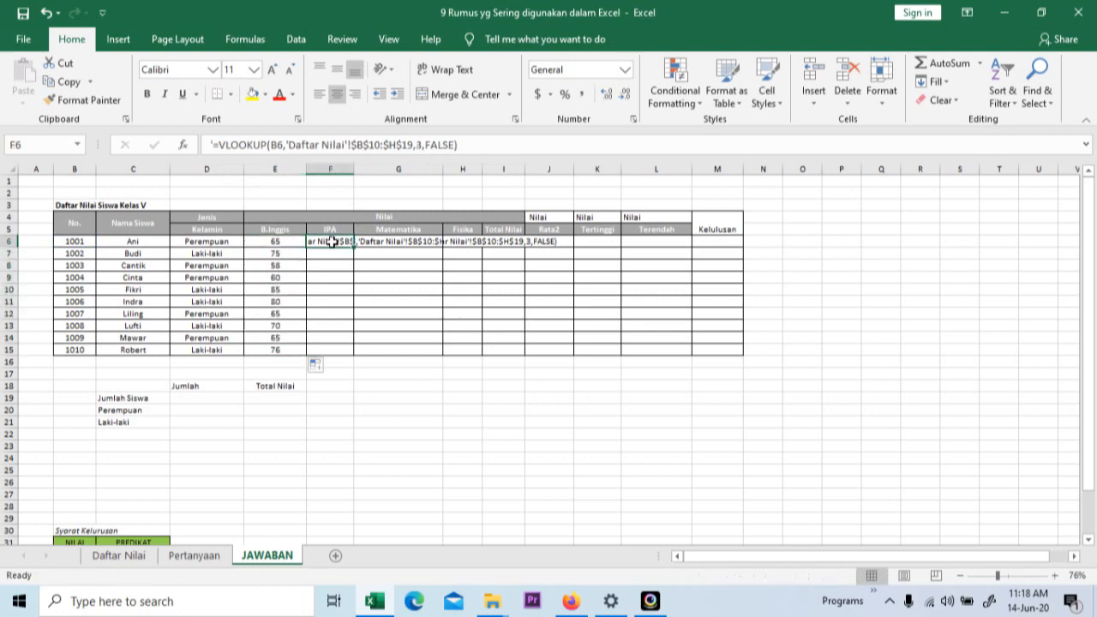
click(209, 145)
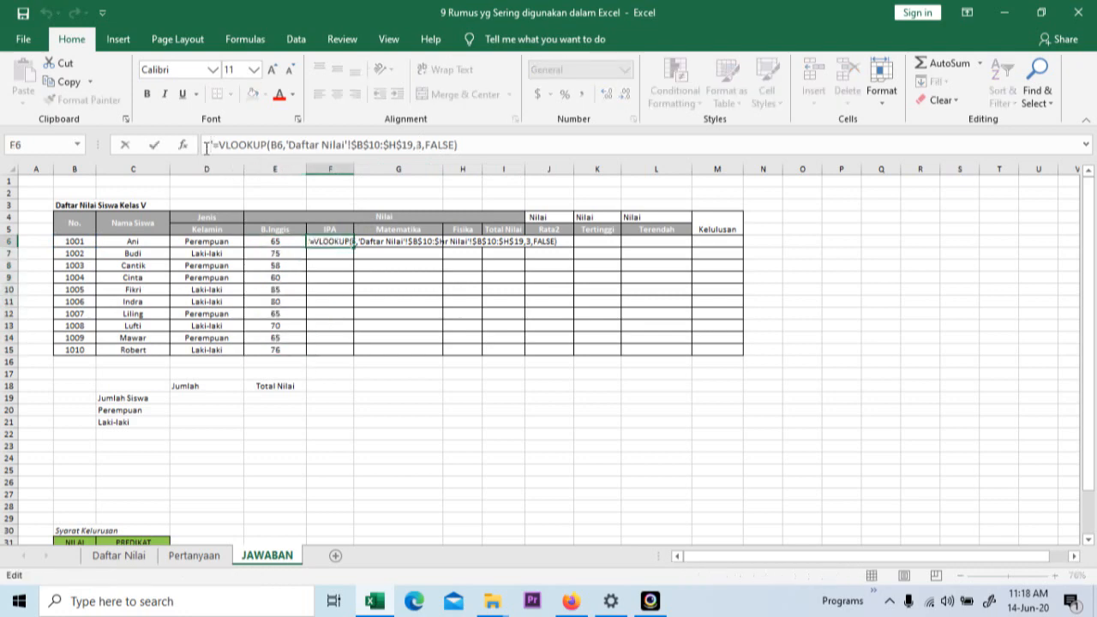
key(BackSpace)
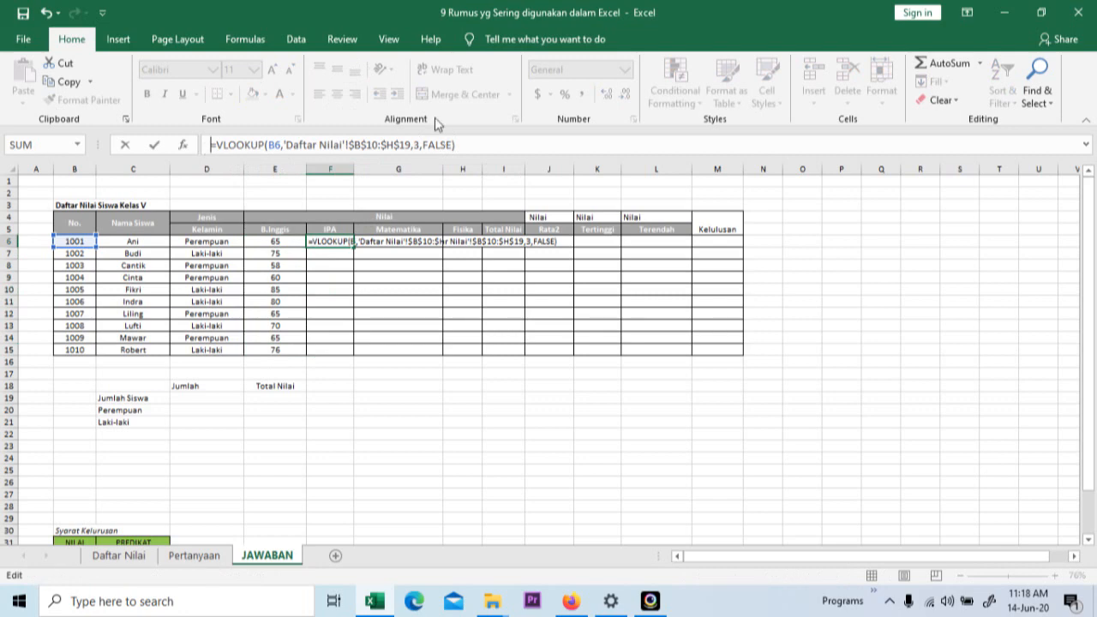
click(418, 145)
key(BackSpace)
text(4)
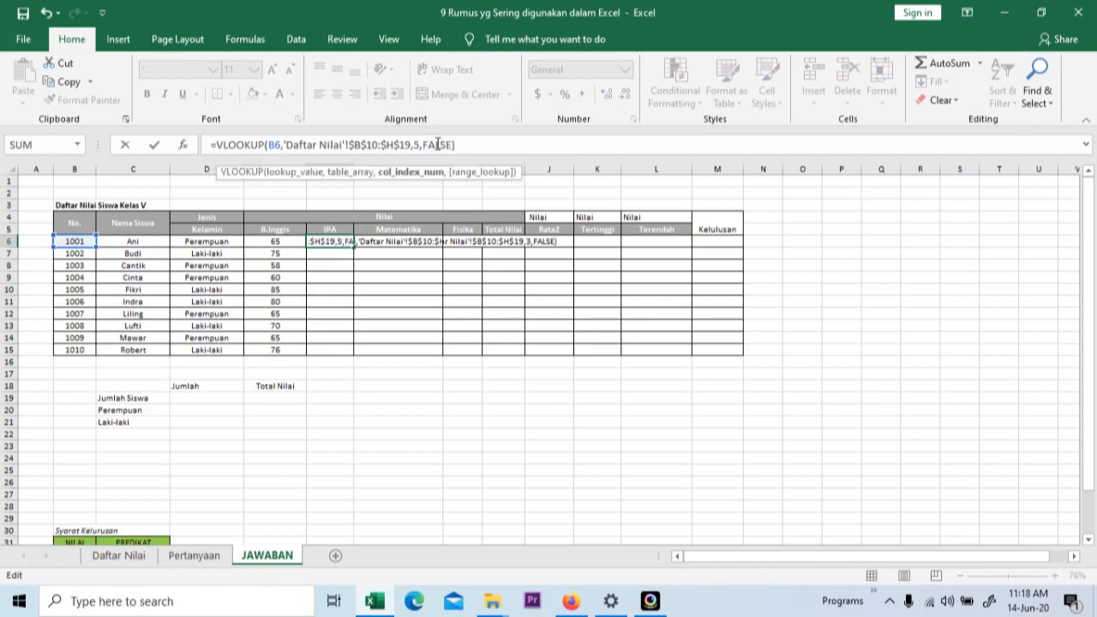
key(Return)
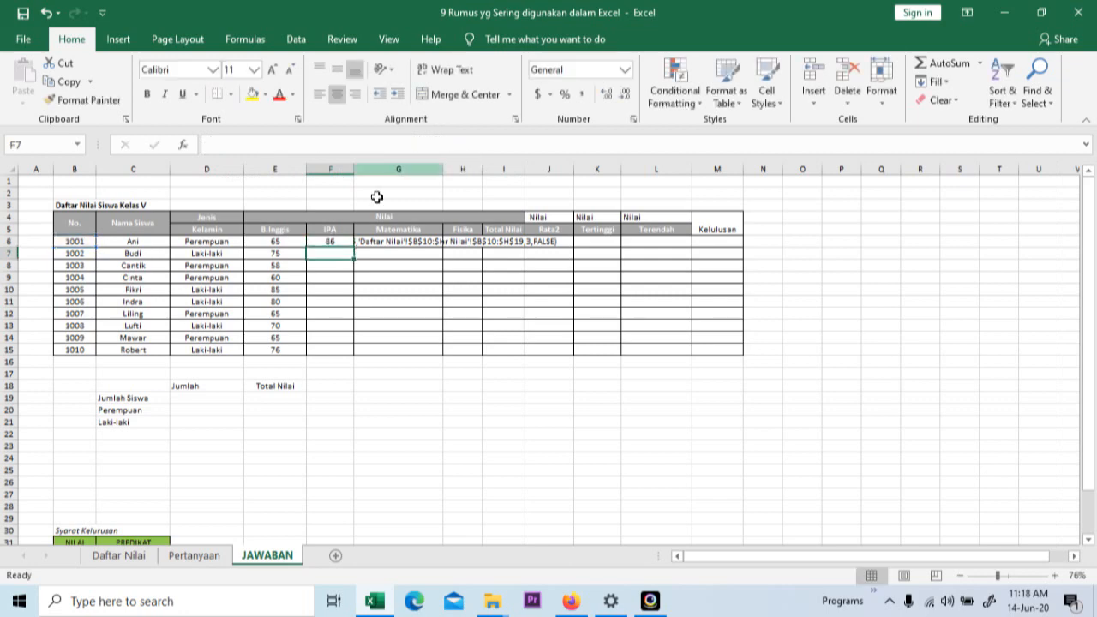
click(342, 242)
drag(353, 247, 359, 350)
drag(355, 358, 355, 359)
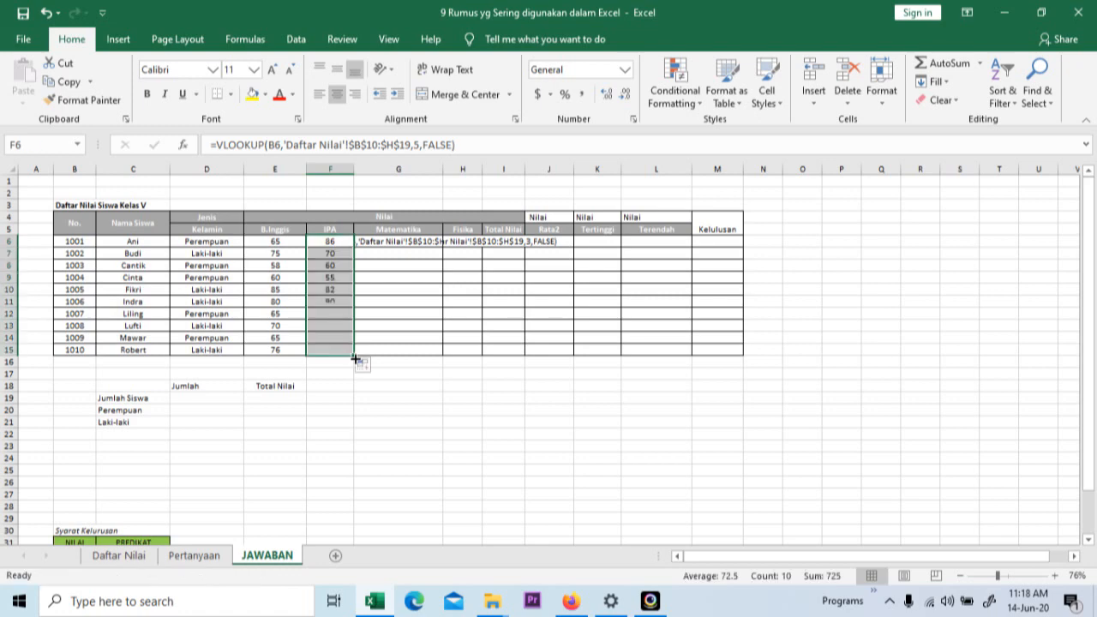
click(334, 276)
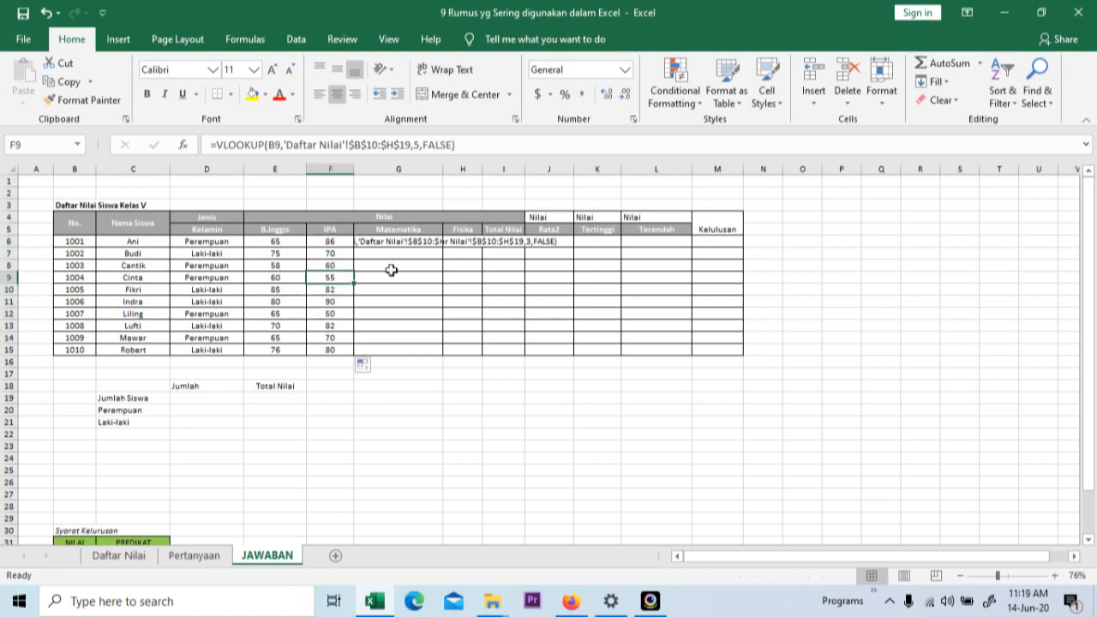
Count the columns from NO.Induk Siswa to Matematika in row 10 of the Daftar Nilai sheet to find the lookup column index
click(113, 562)
click(137, 300)
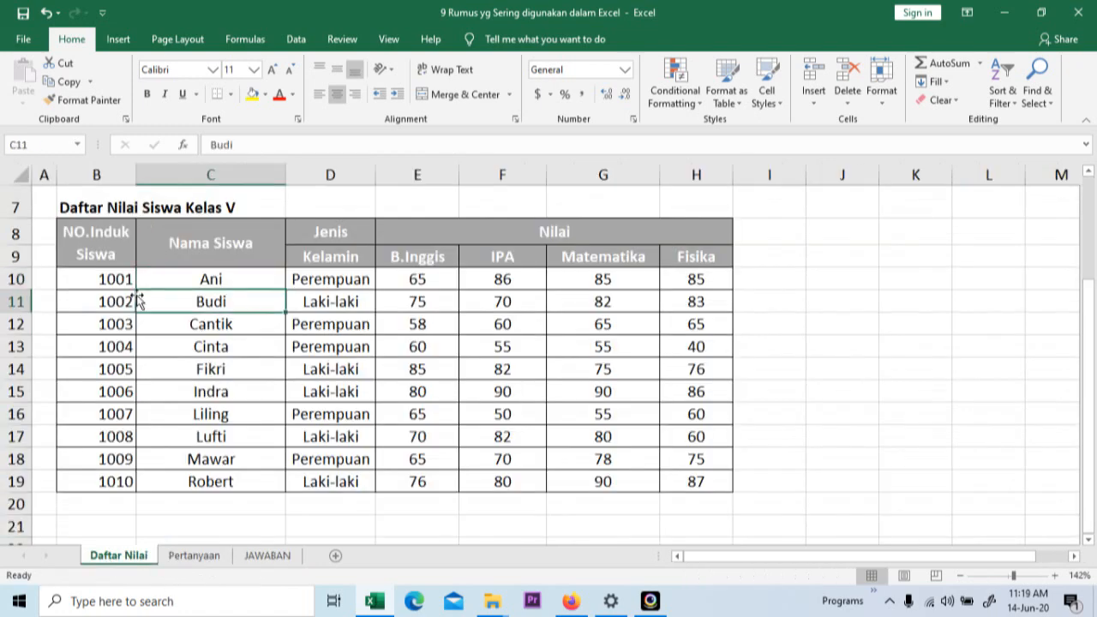
click(134, 301)
click(135, 288)
click(138, 288)
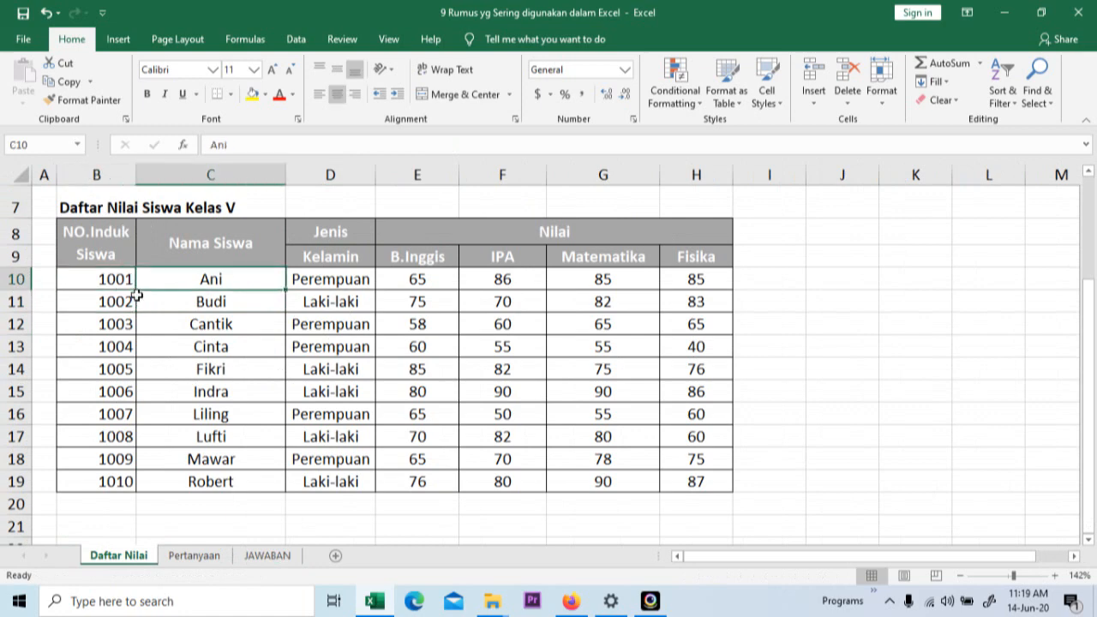
key(Right)
key(Right)
key(Right)
key(Right)
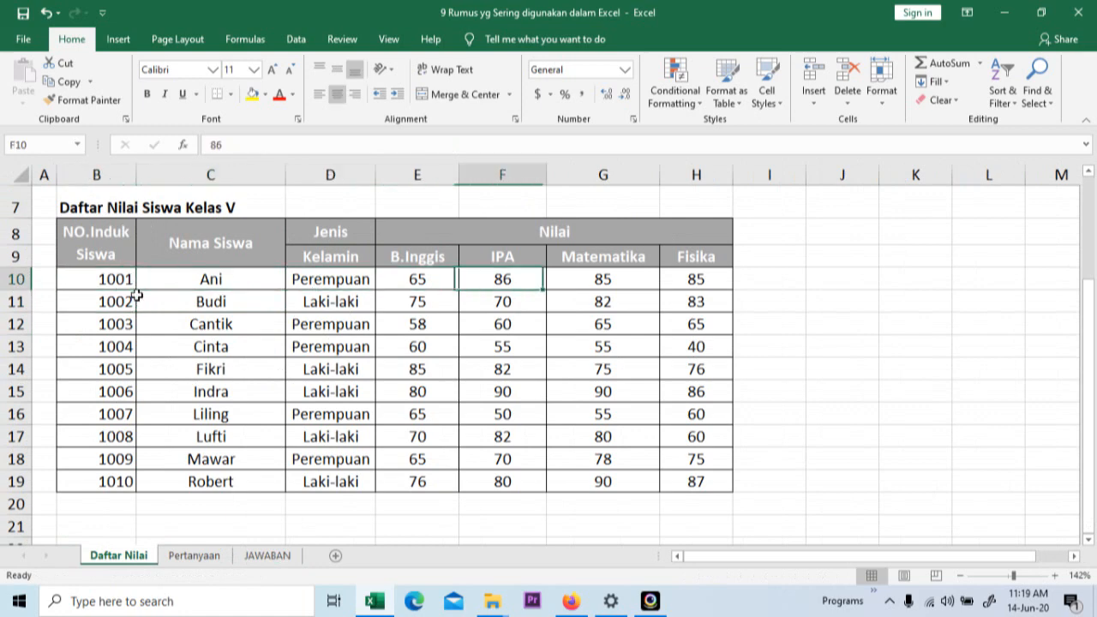
key(Left)
key(Left)
key(Left)
key(Left)
key(Left)
key(shift+Right)
key(shift+Right)
key(shift+Right)
key(shift+Right)
key(shift+Right)
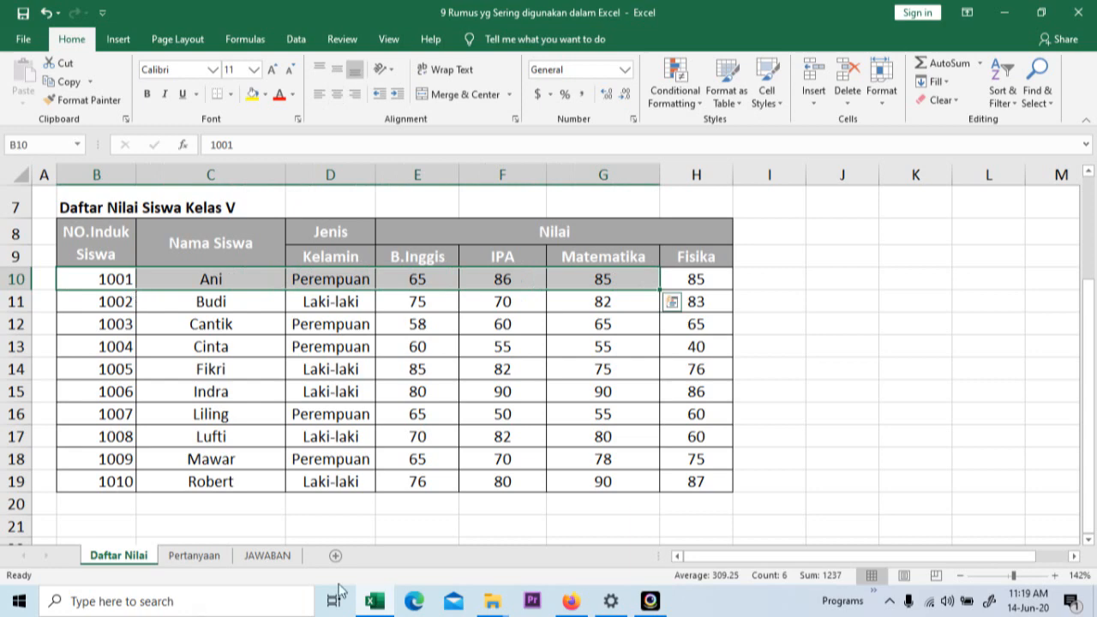
On the JAWABAN sheet, turn the formula text in G6 into a working VLOOKUP with column index 6 and fill it down to G15
click(272, 557)
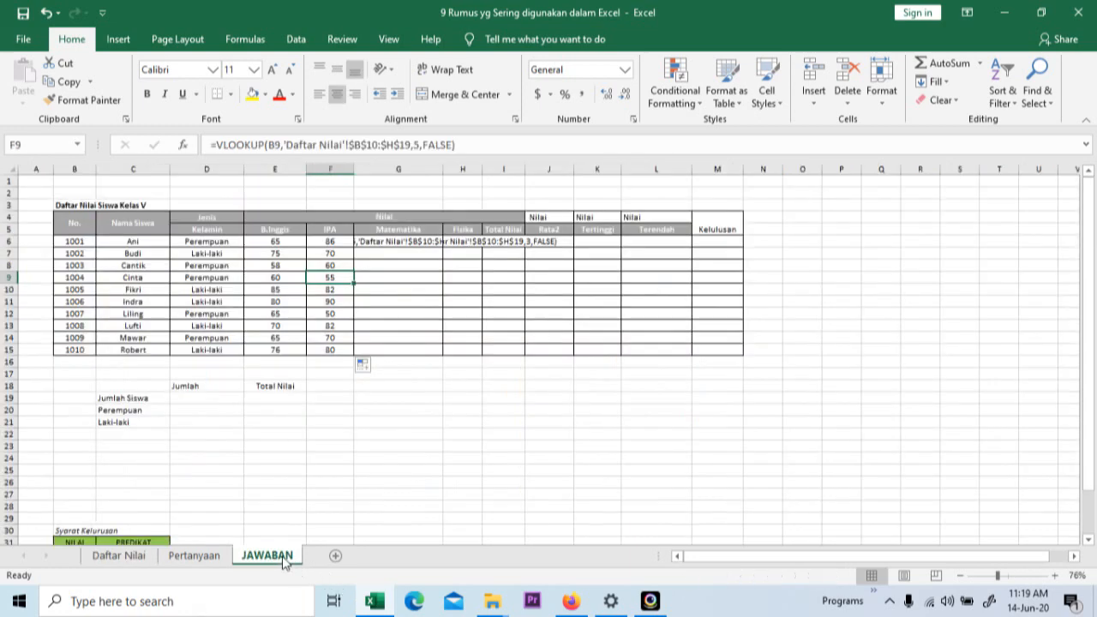
click(393, 243)
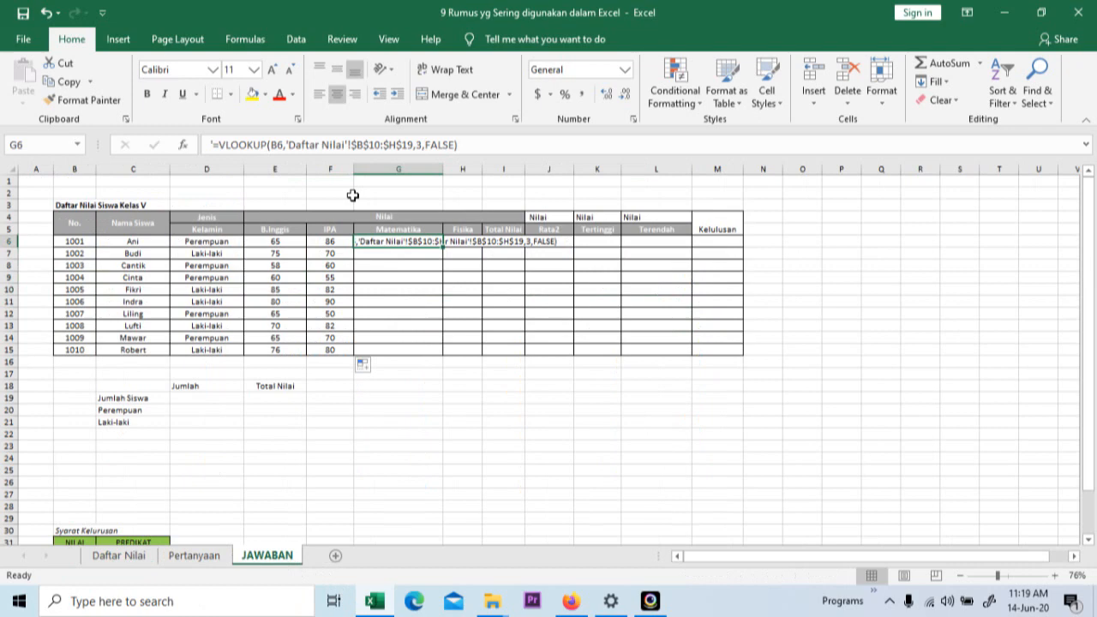
click(330, 240)
click(387, 243)
click(425, 146)
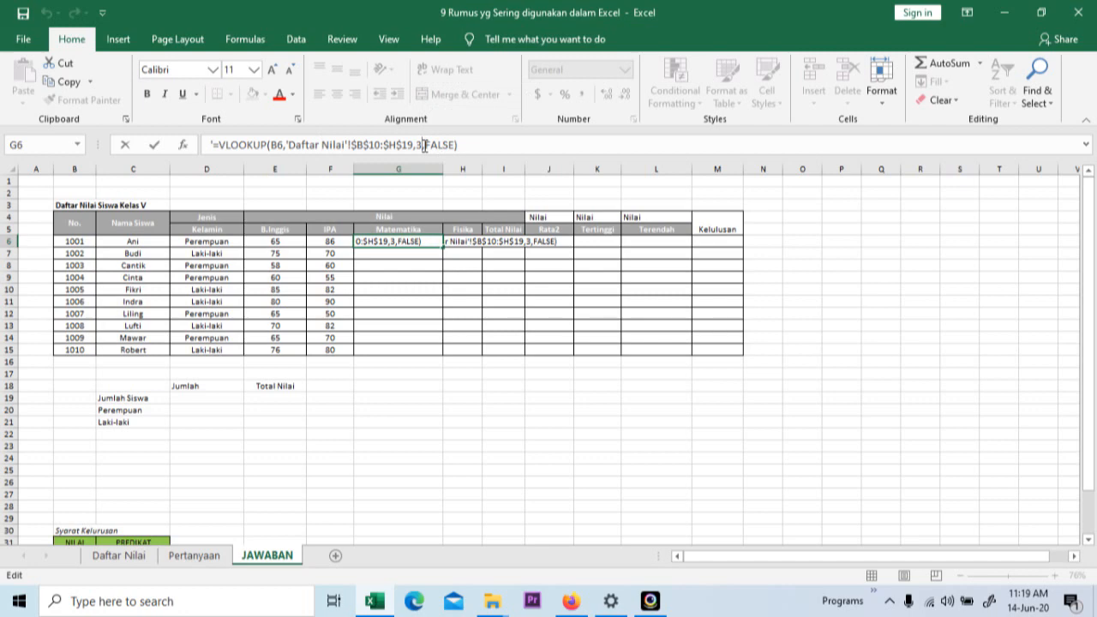
key(Left)
key(BackSpace)
text(6)
key(Left)
key(Left)
key(Left)
key(Left)
key(Left)
key(Left)
key(Left)
key(Left)
key(Left)
key(Left)
key(Left)
key(Left)
key(Left)
key(Left)
key(Left)
key(Left)
key(Left)
key(Left)
key(Left)
key(Left)
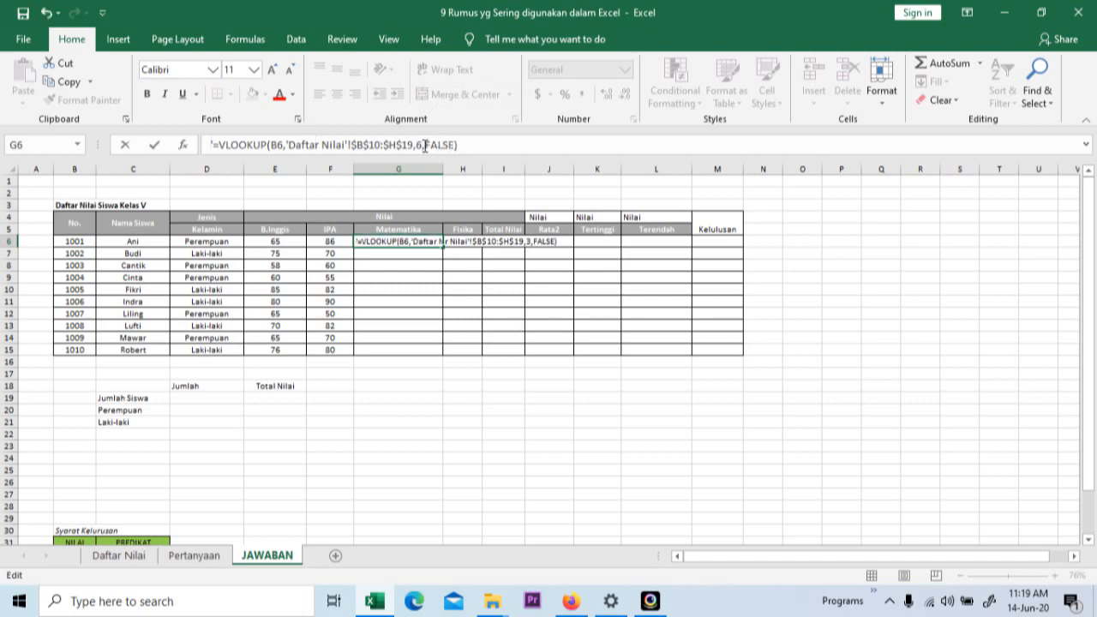
key(Delete)
key(Return)
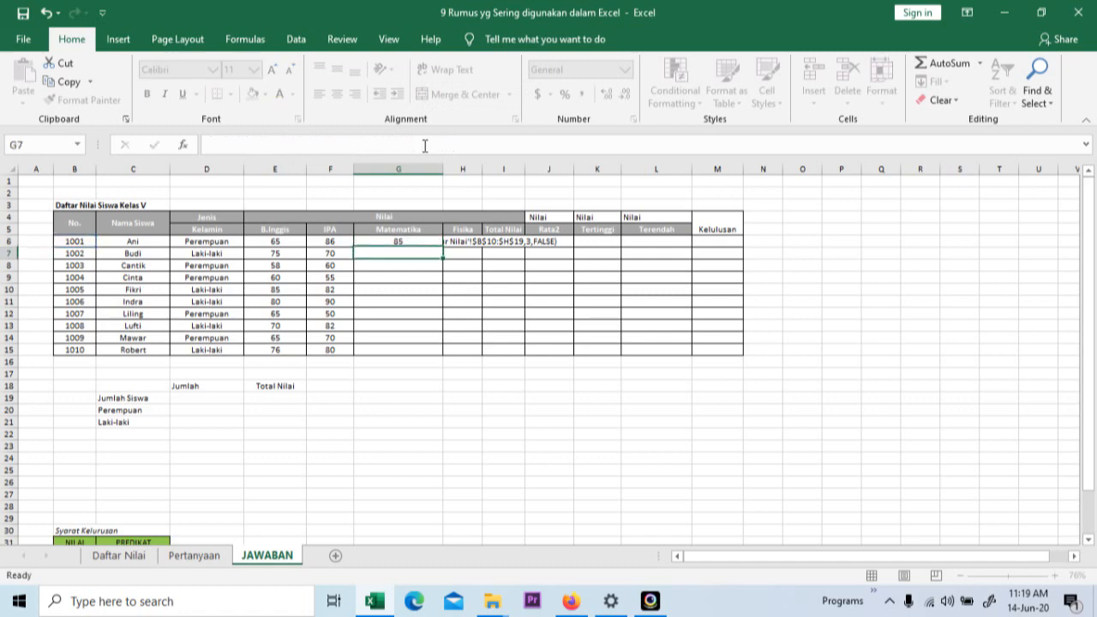
click(434, 243)
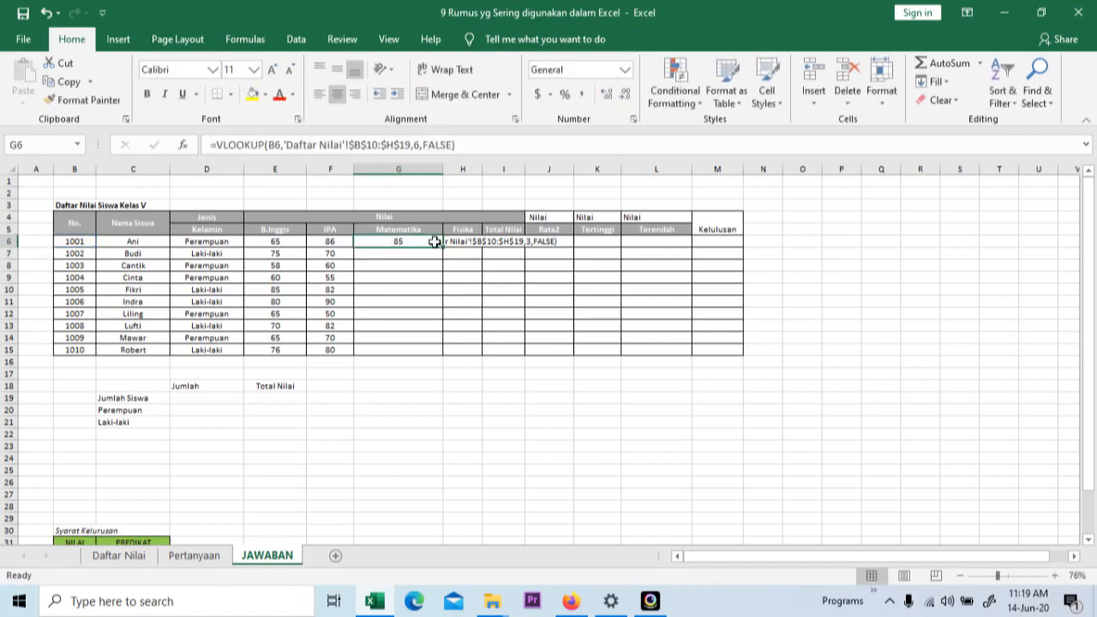
drag(442, 247, 428, 353)
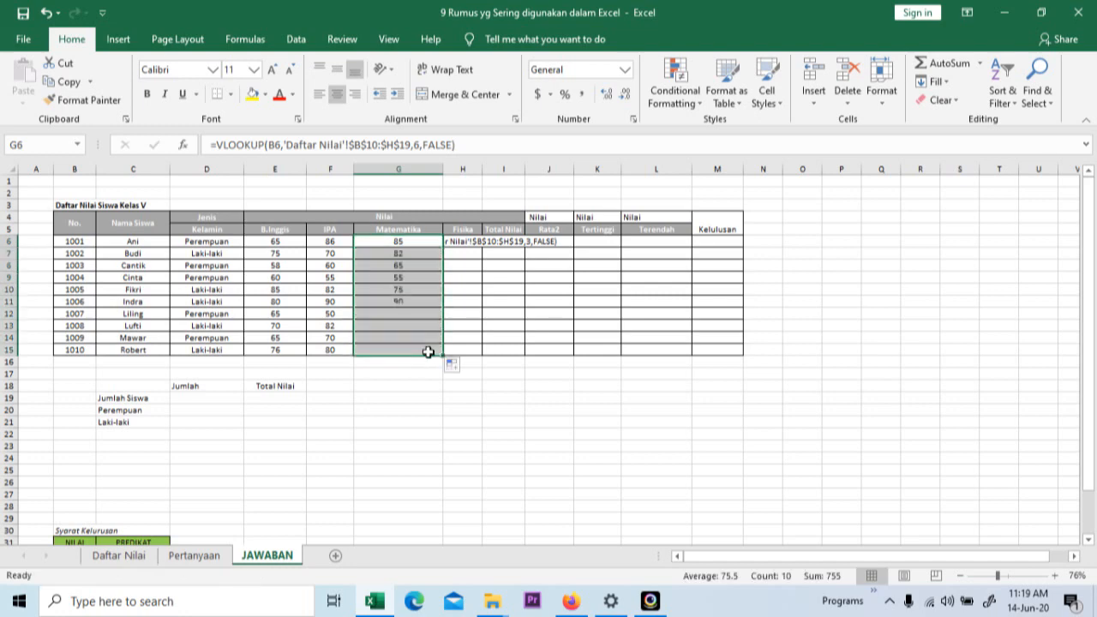
Turn the formula text in H6 into a working VLOOKUP with column index 7 and fill it down to H15
click(463, 241)
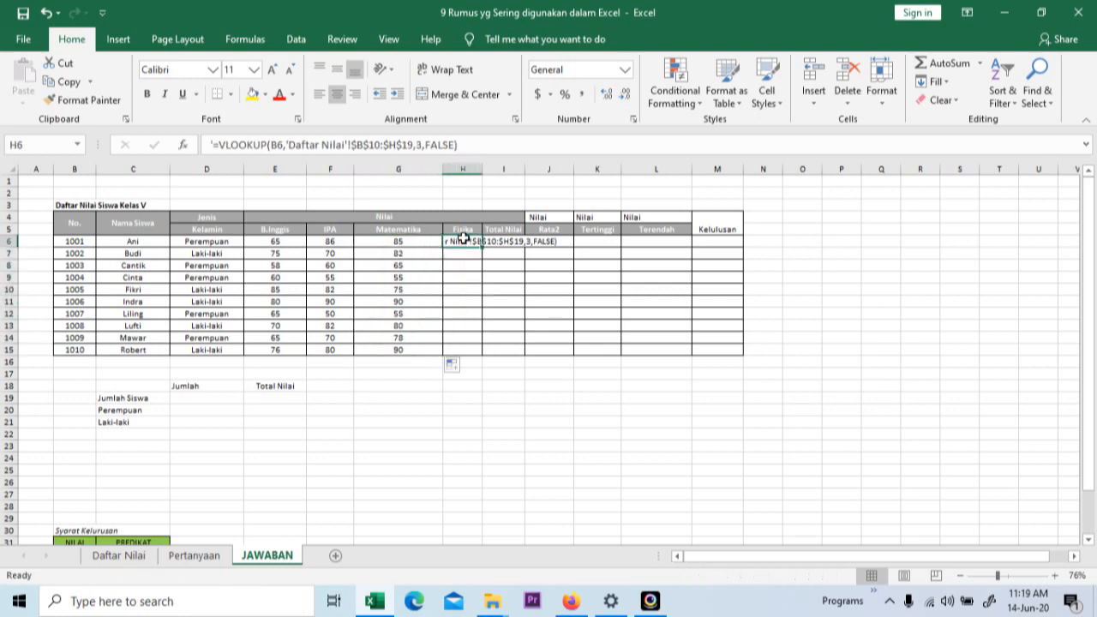
click(206, 144)
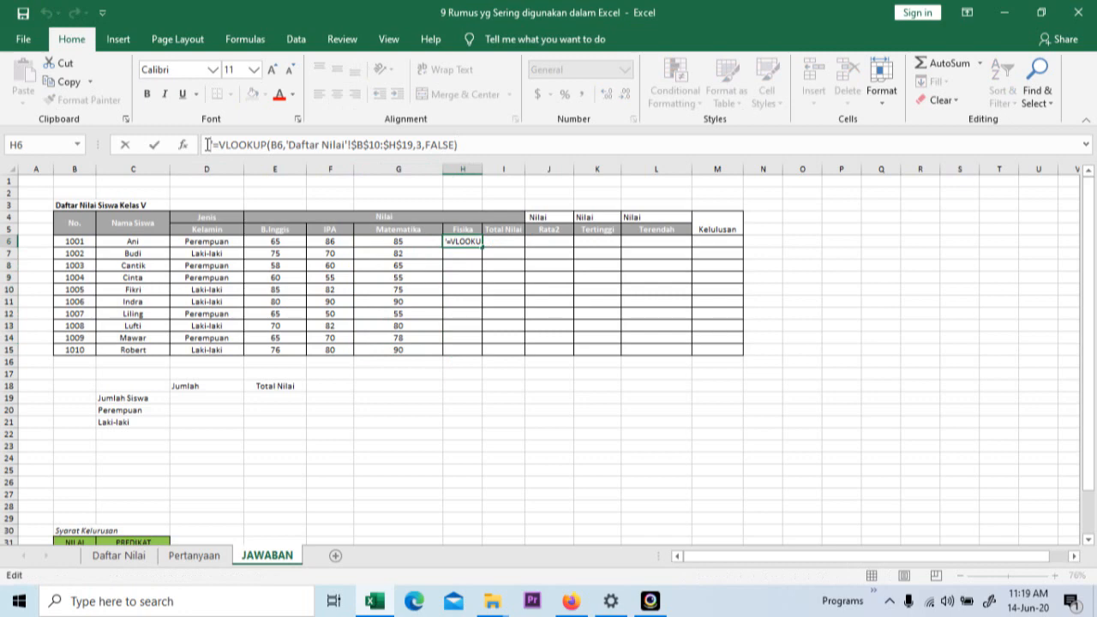
key(Delete)
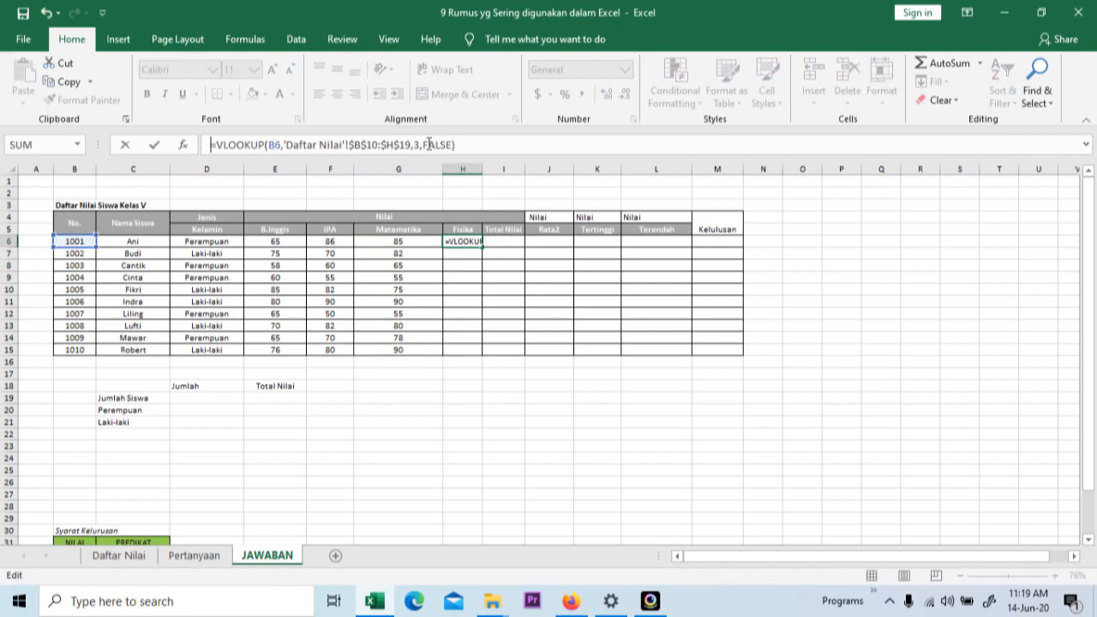
click(423, 144)
key(Left)
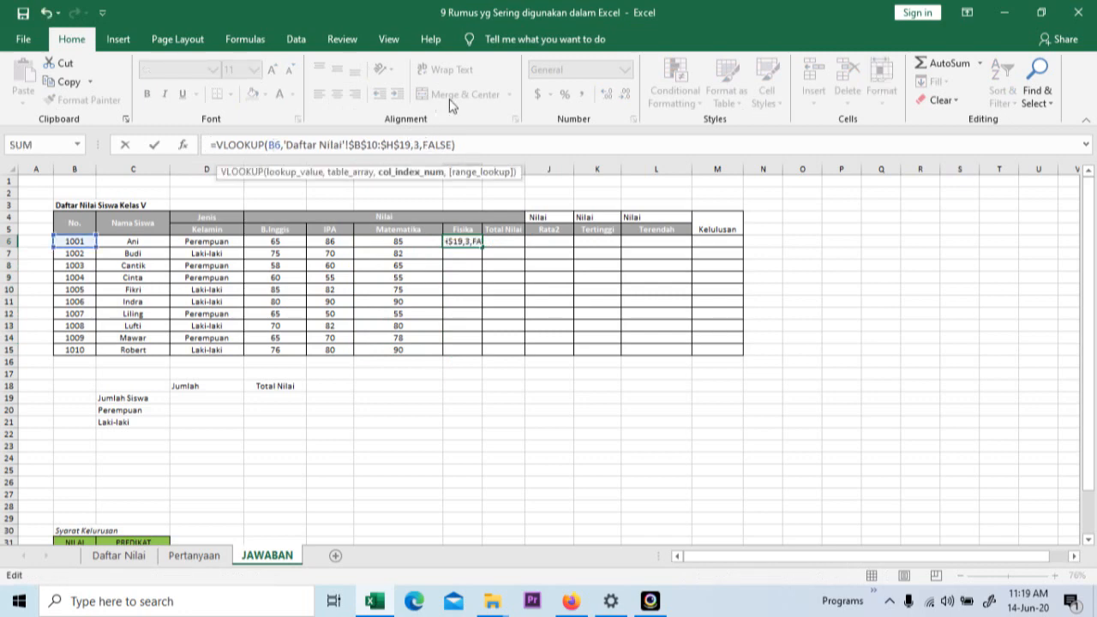
key(Return)
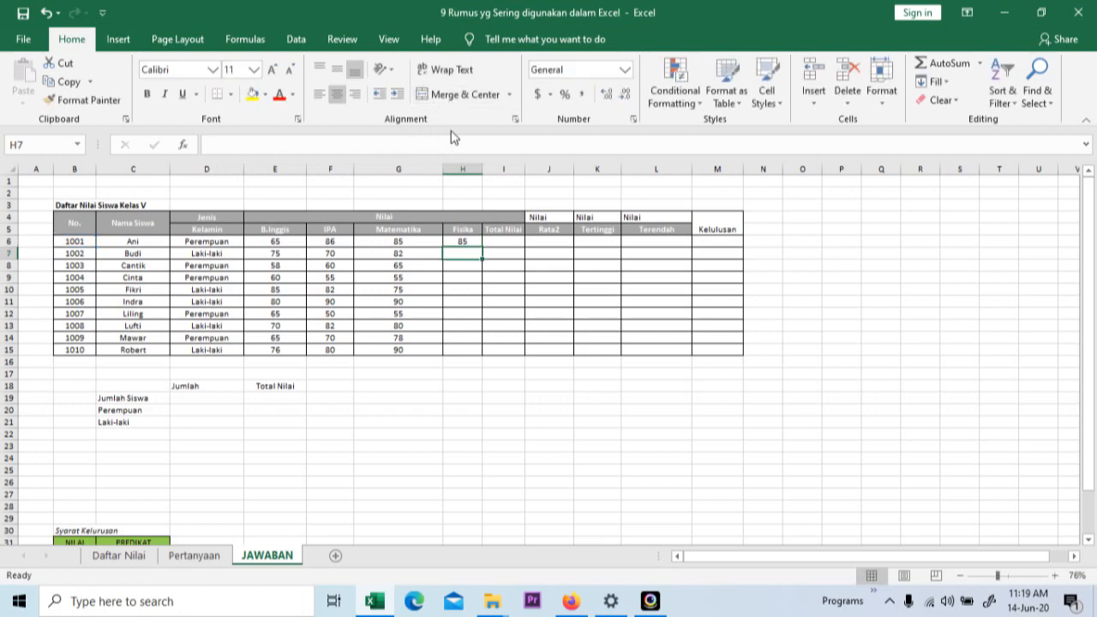
click(474, 243)
drag(475, 243, 474, 359)
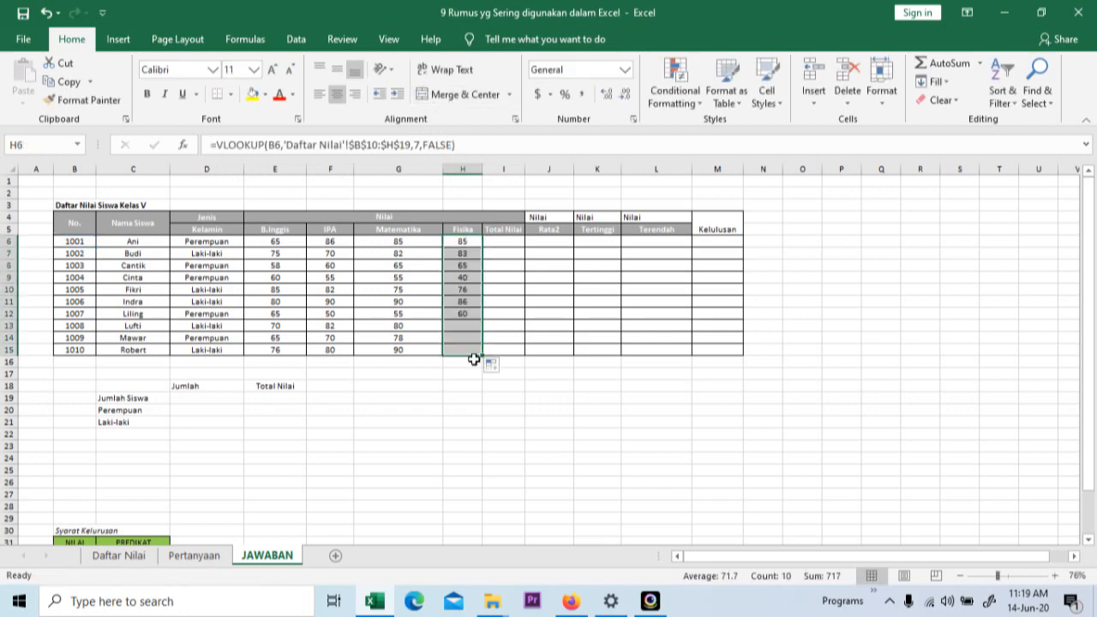
Clear the Fisika scores in H6 through H15
click(525, 326)
drag(463, 242, 459, 351)
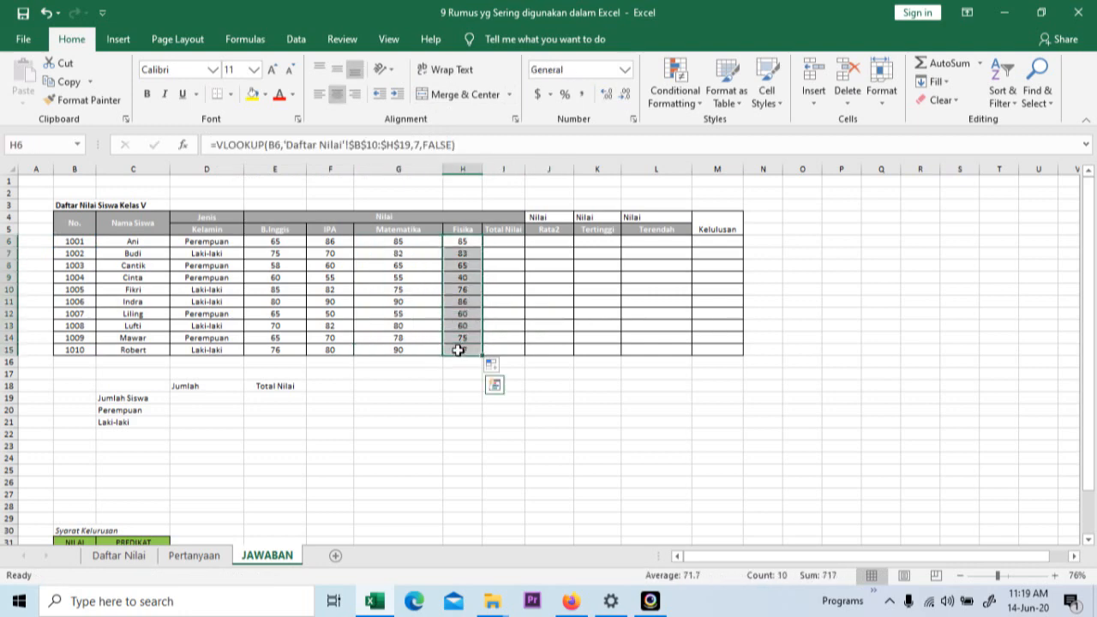
key(Delete)
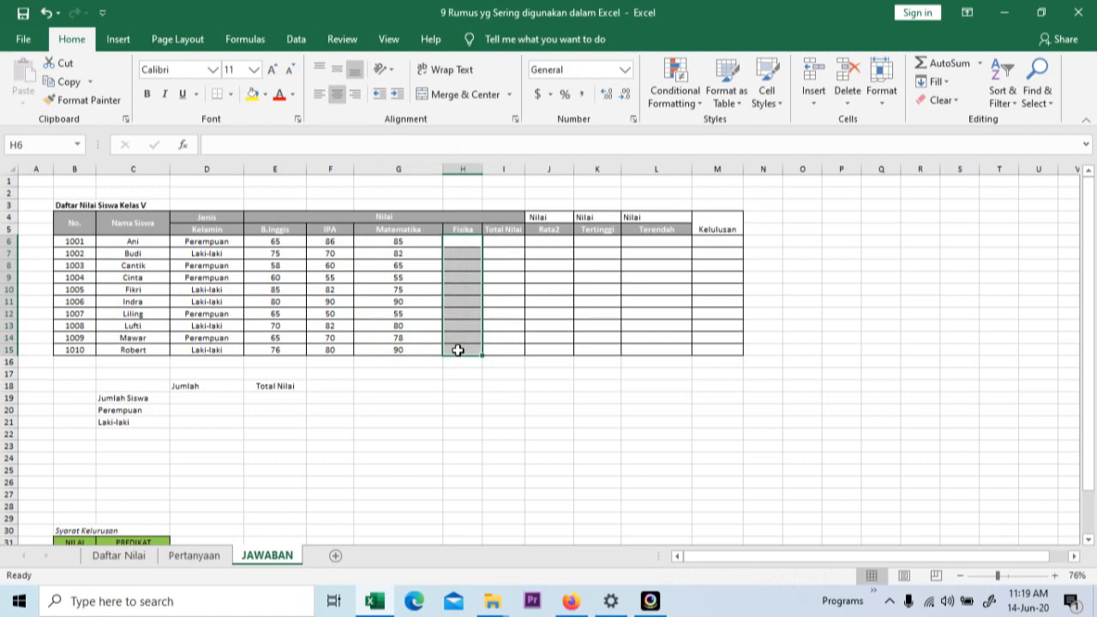
Begin a VLOOKUP formula in H6 of the JAWABAN sheet with B6 as the lookup value
click(461, 243)
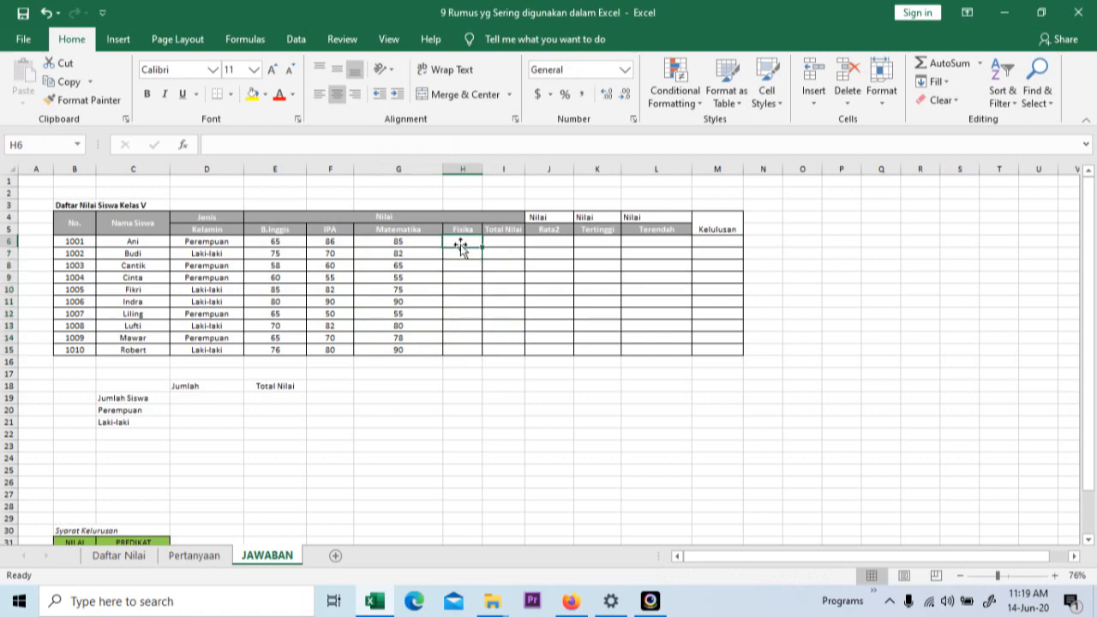
text(=vloookup()
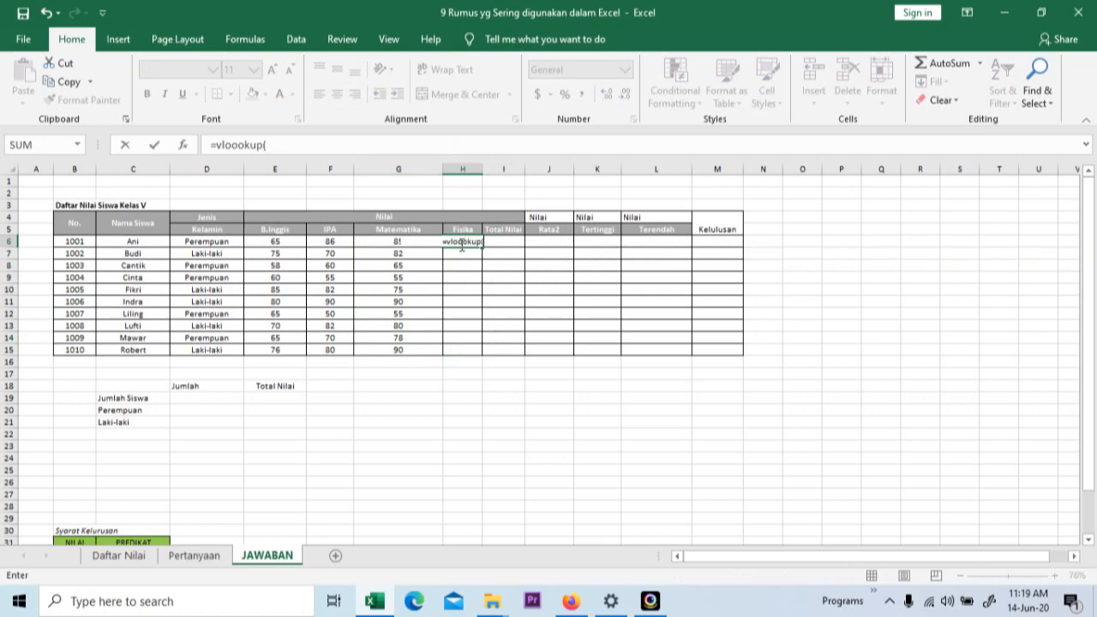
key(Left)
key(Left)
key(Left)
key(Left)
key(Left)
key(Left)
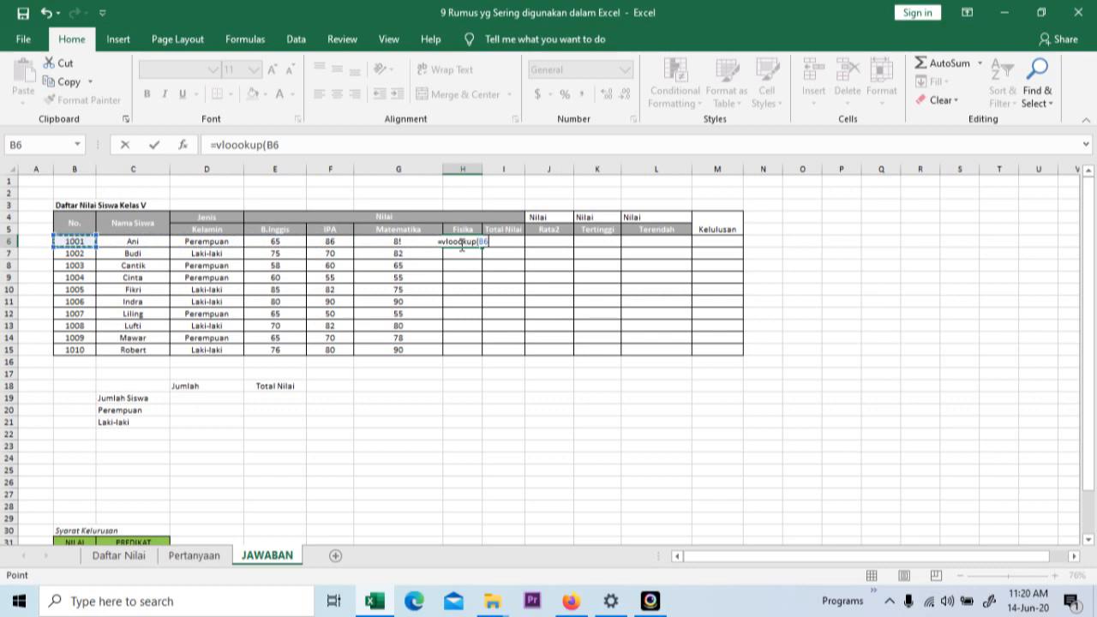
text(,)
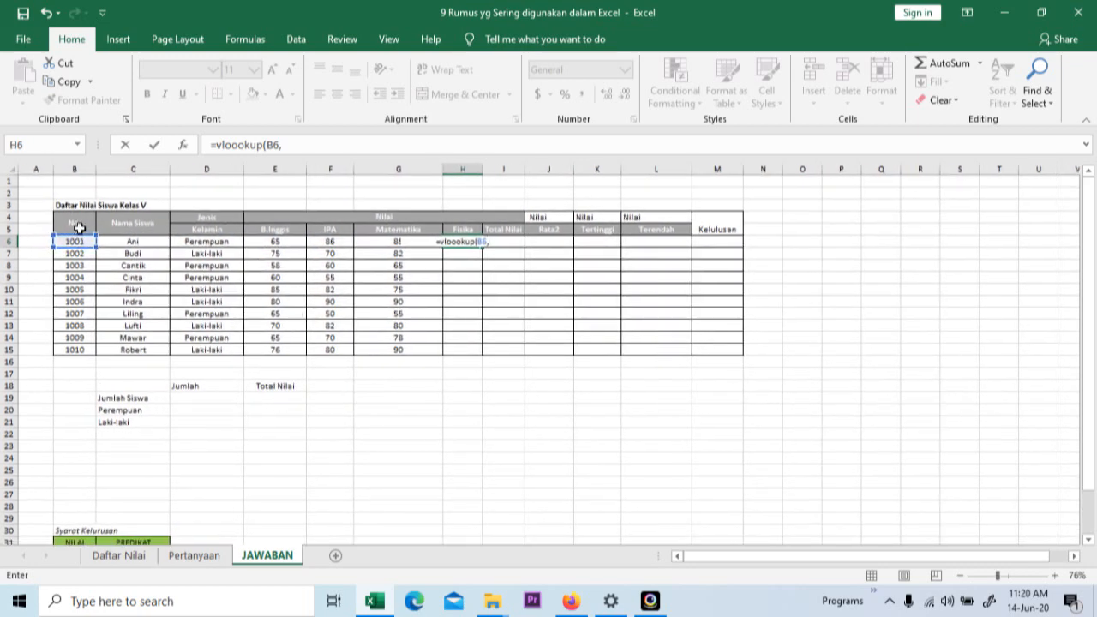
Set the formula's table array to B10:H19 on the Daftar Nilai sheet as an absolute reference
click(116, 555)
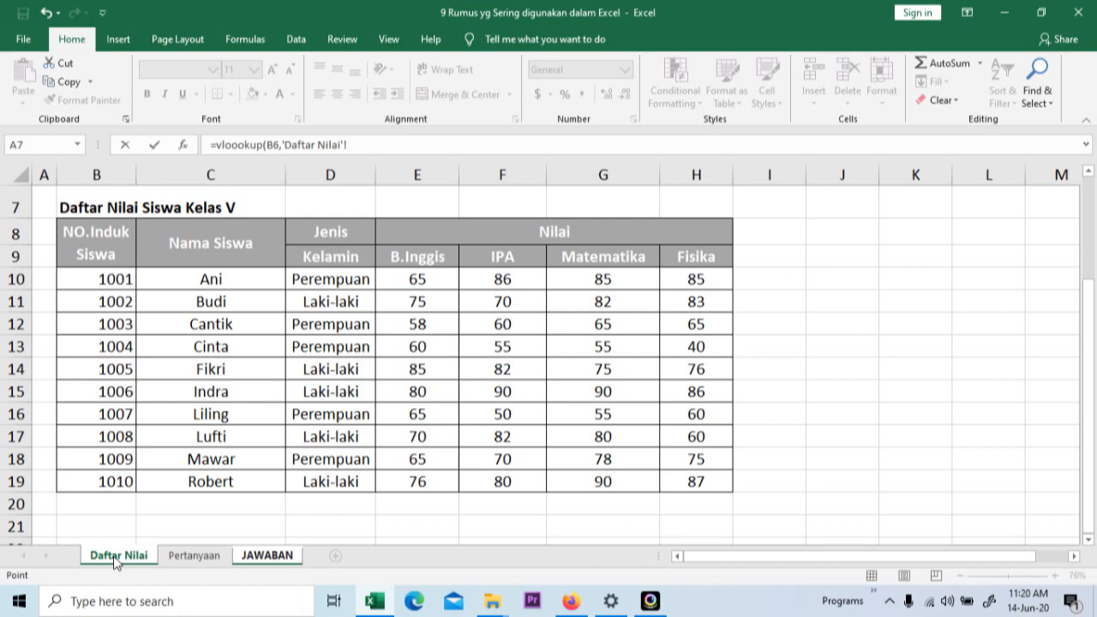
click(114, 274)
drag(114, 274, 711, 483)
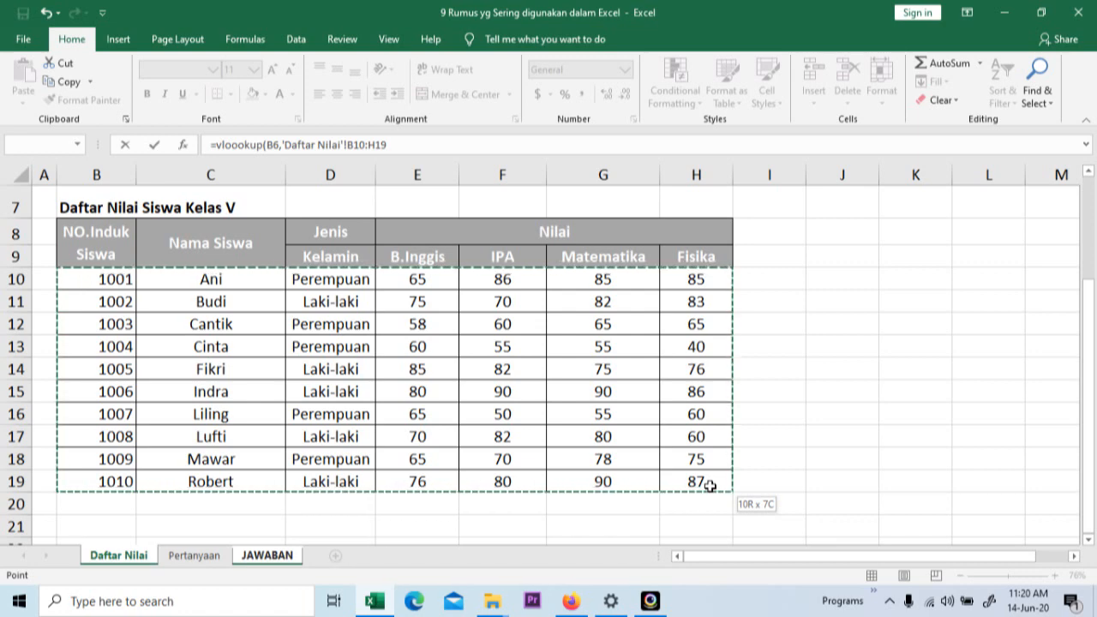
drag(711, 486, 711, 486)
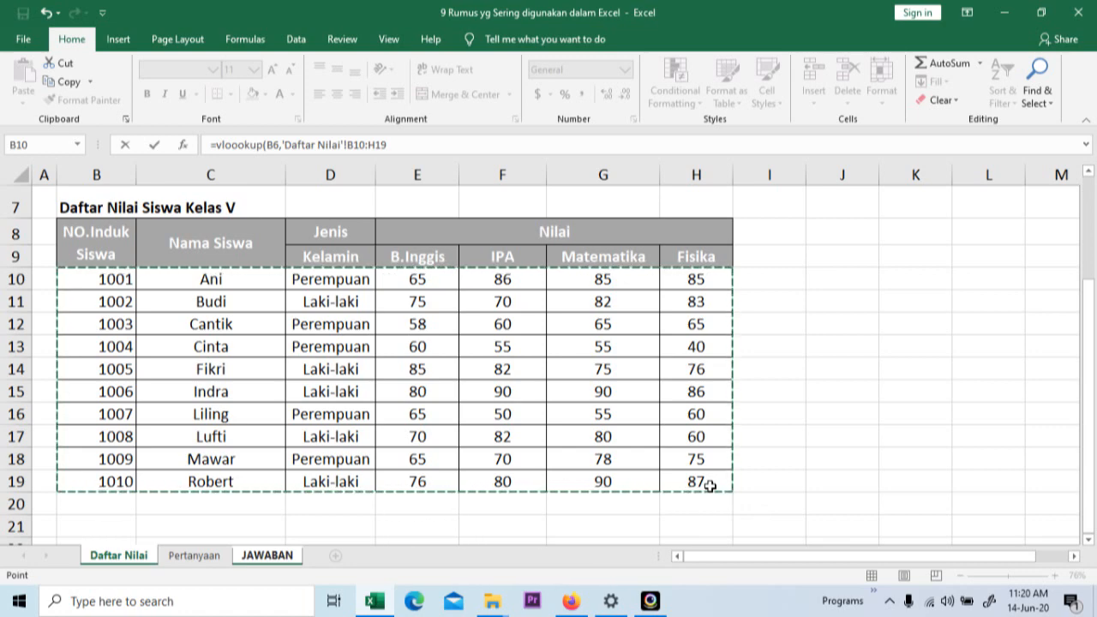
key(F4)
text(,)
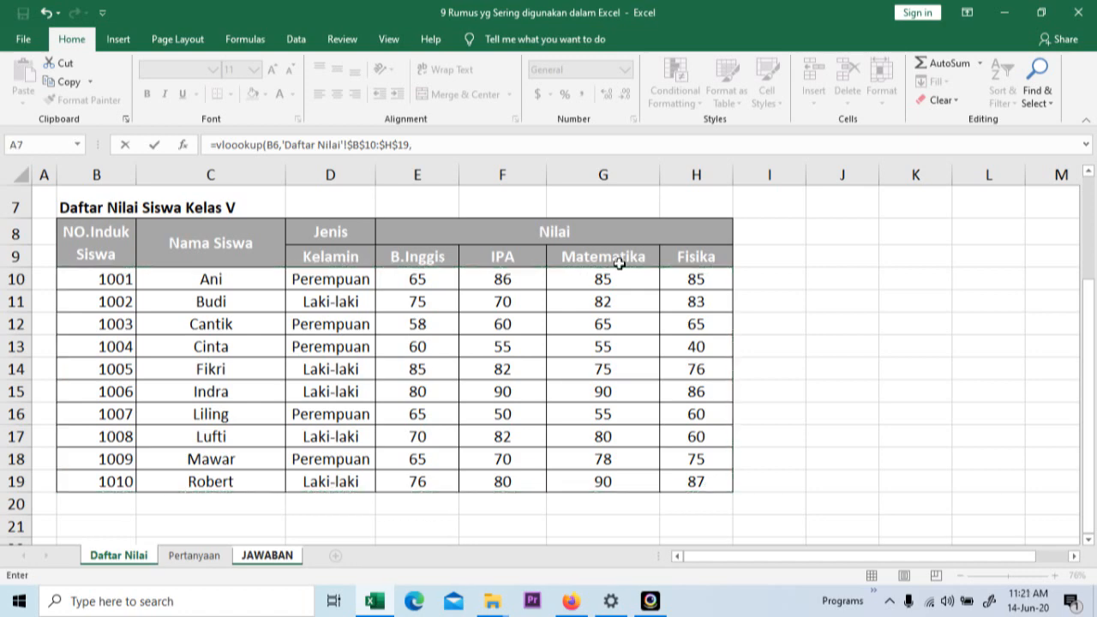
Count the columns from NO.Induk Siswa to Fisika in row 10 of Daftar Nilai to find the column index
click(462, 144)
click(112, 279)
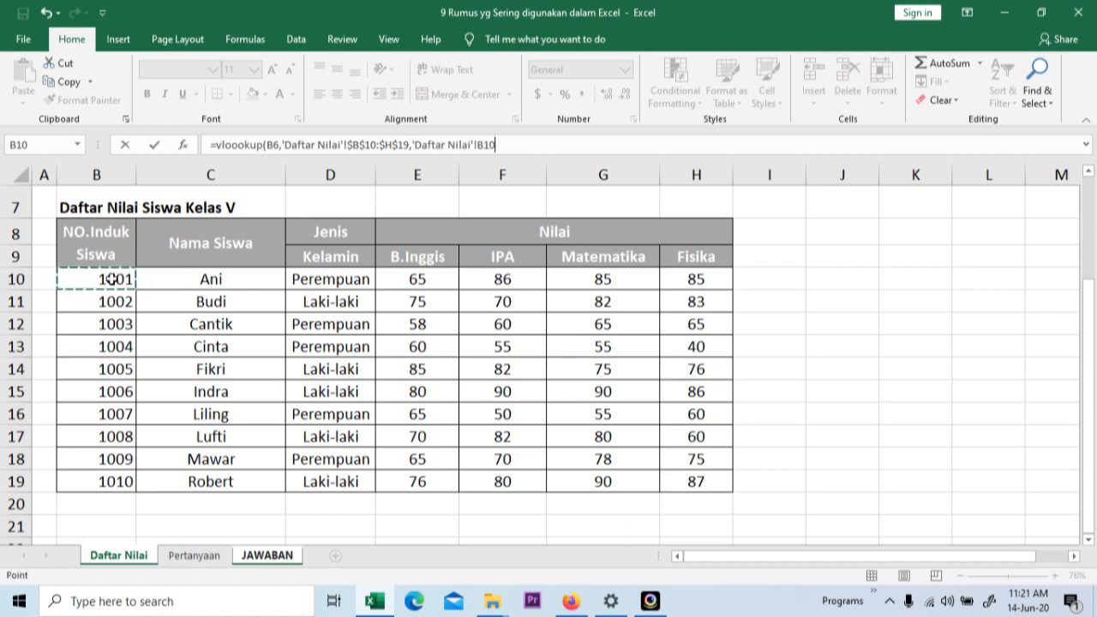
key(Right)
key(Right)
key(Right)
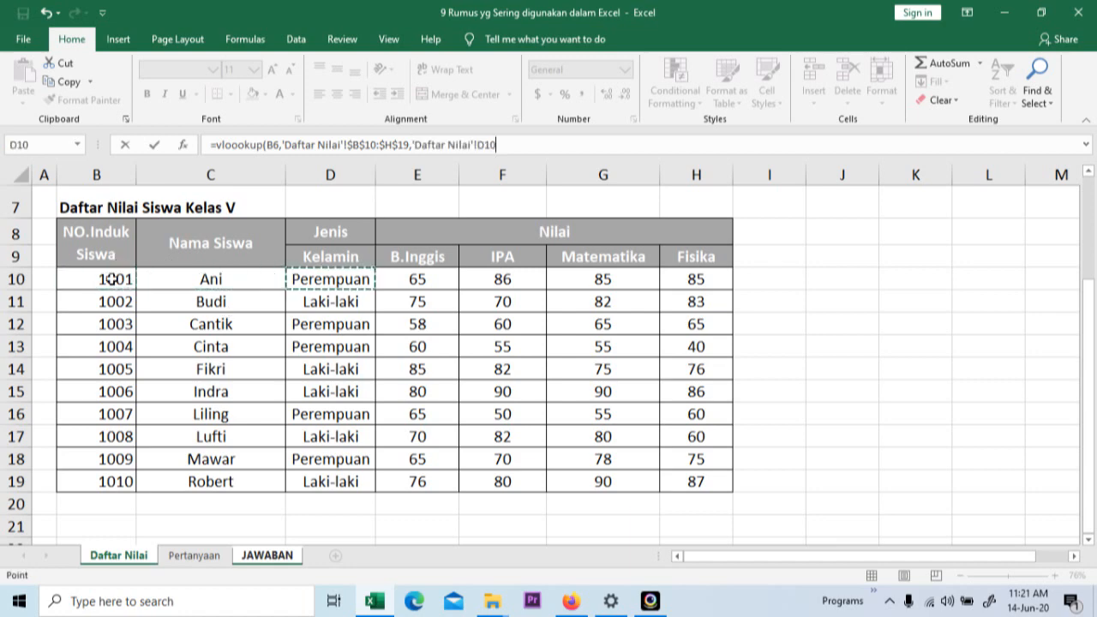
key(Right)
key(Right)
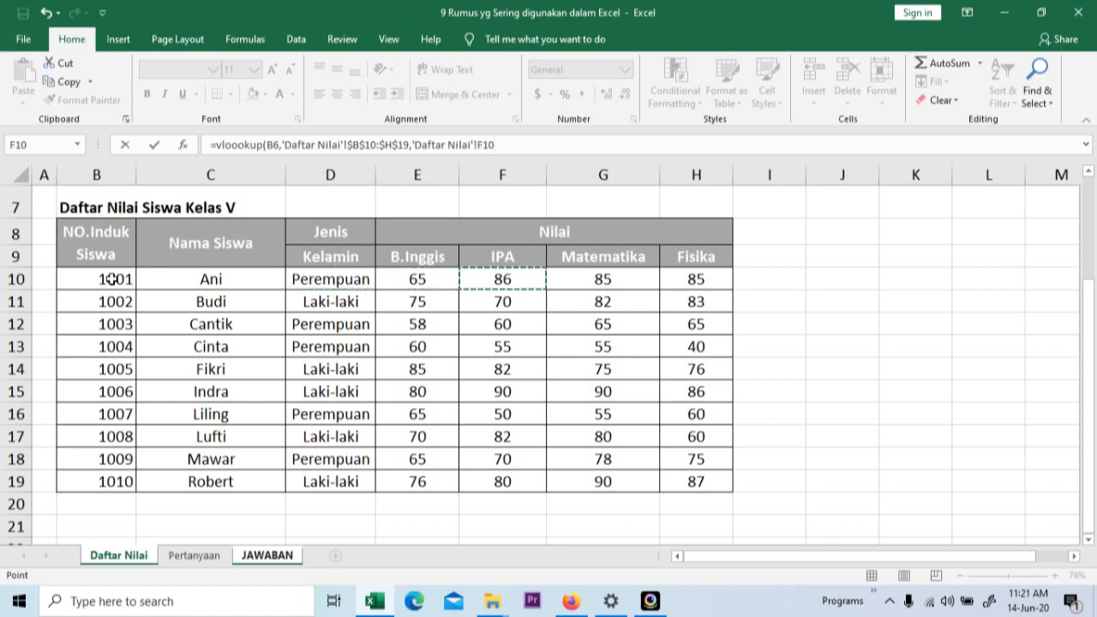
key(Right)
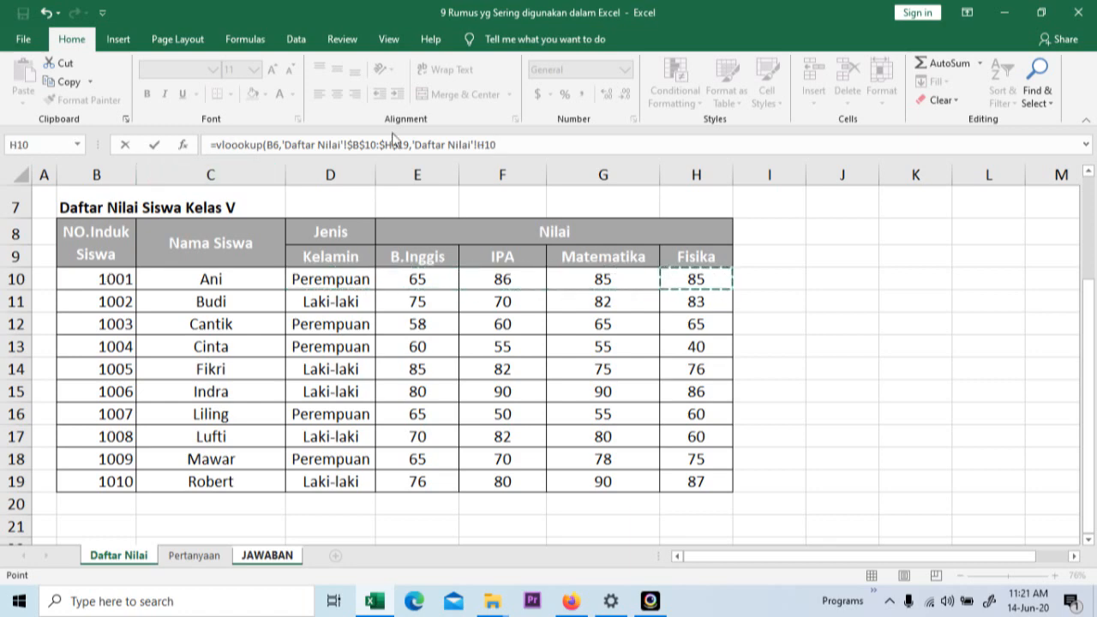
Replace the formula's third argument with column index 7 and add FALSE as the range lookup
drag(416, 144, 621, 152)
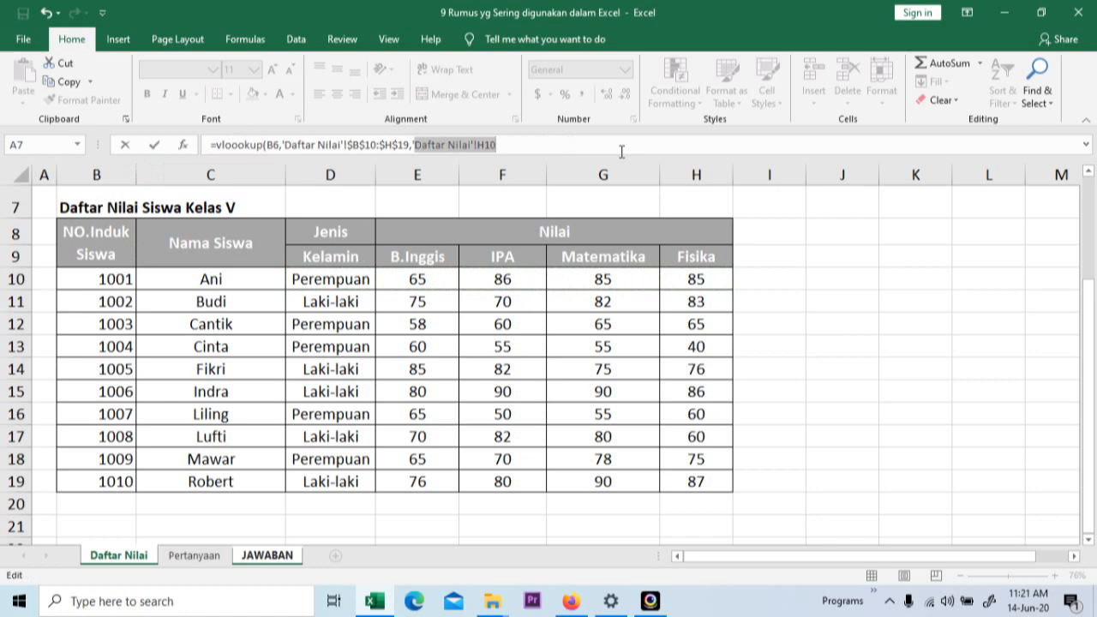
key(BackSpace)
text(7)
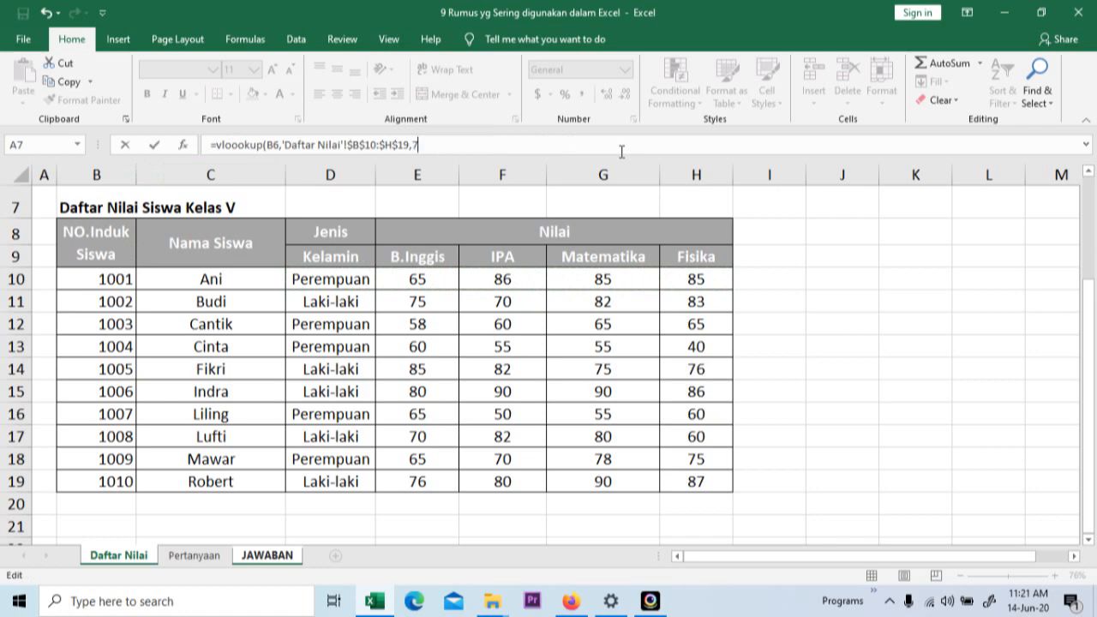
text(,fa)
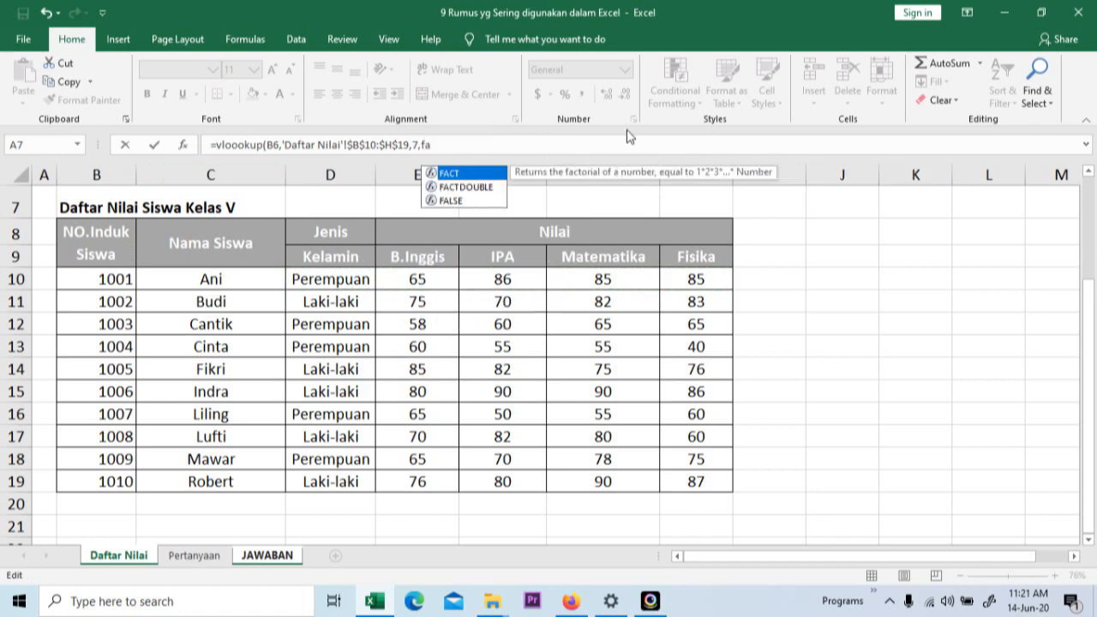
double_click(451, 201)
Correct the misspelled function name to vlookup, then close the parenthesis and commit the H6 formula
click(234, 146)
key(BackSpace)
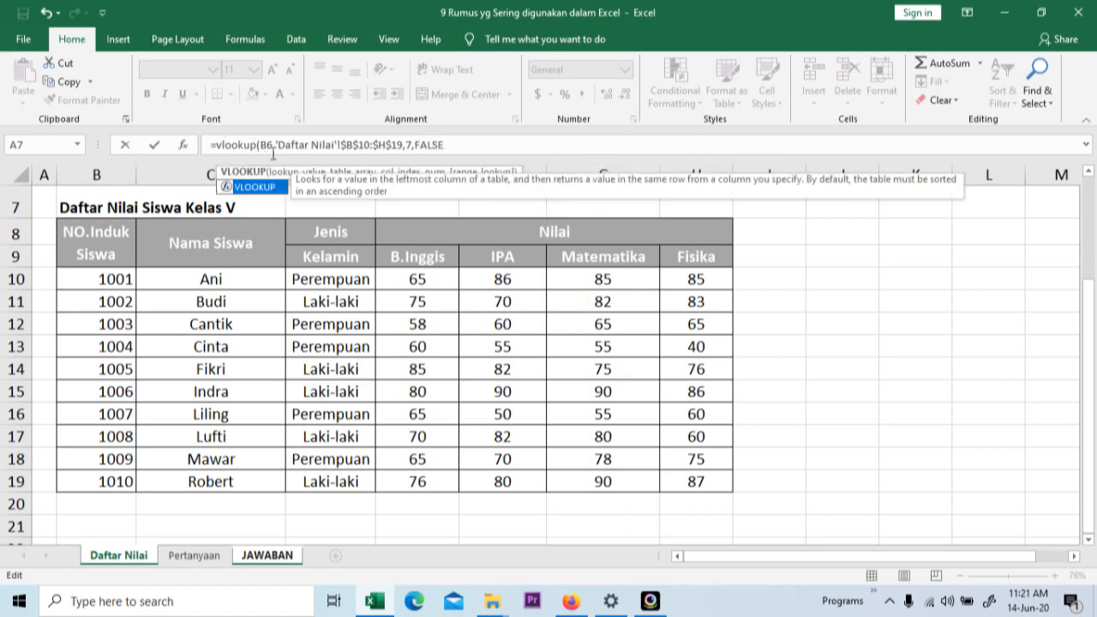
click(453, 144)
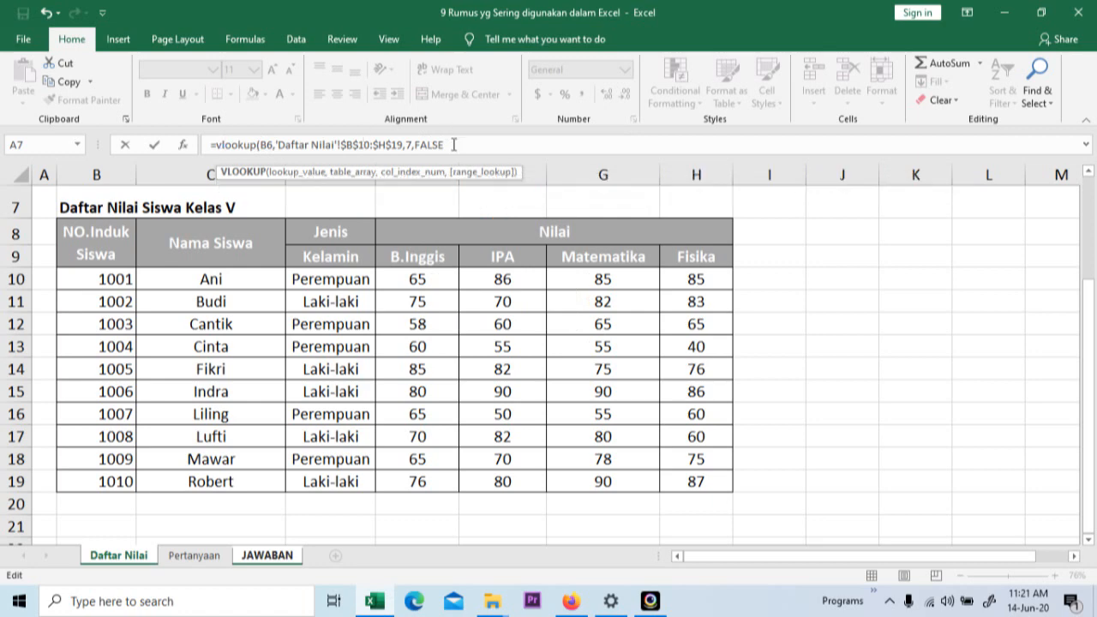
text())
key(Return)
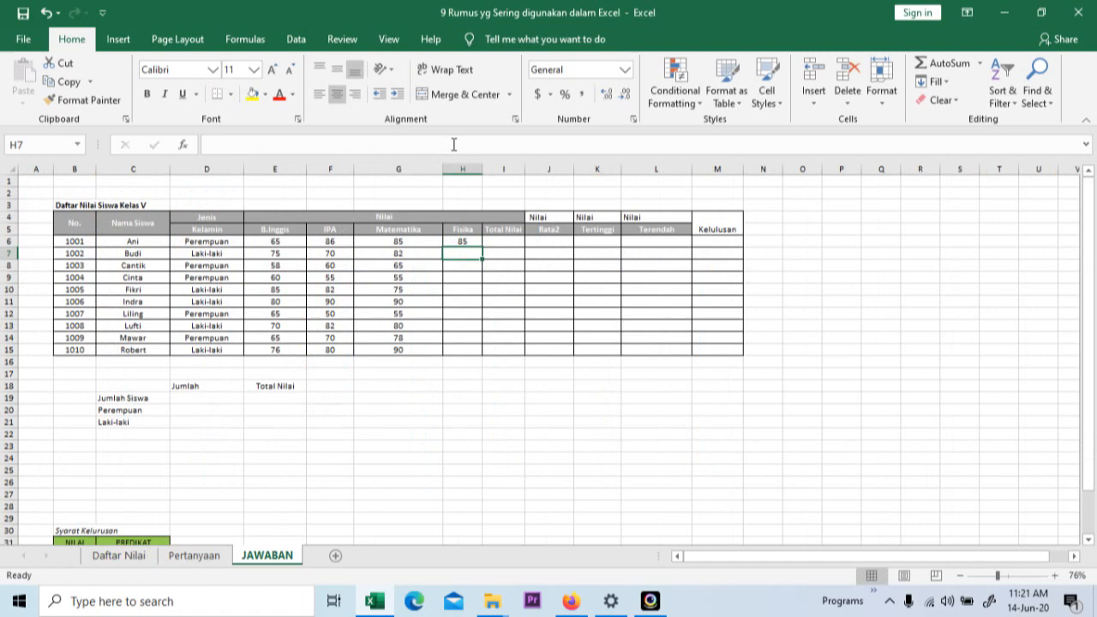
Fill the Fisika lookup formula from H6 down to H15
click(471, 240)
click(396, 243)
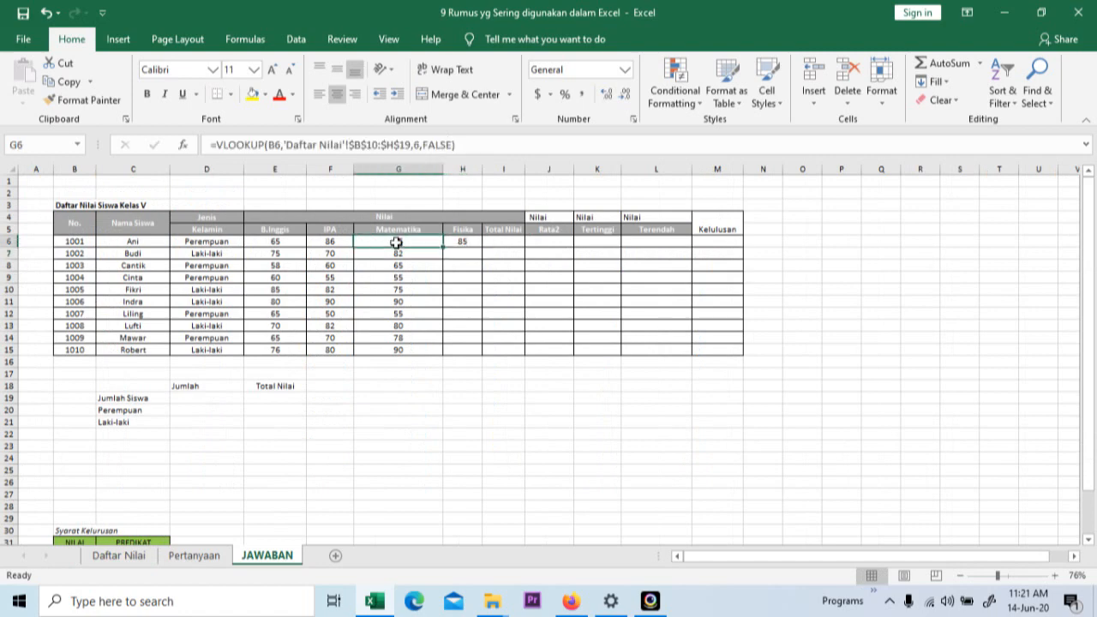
key(Right)
drag(482, 247, 469, 358)
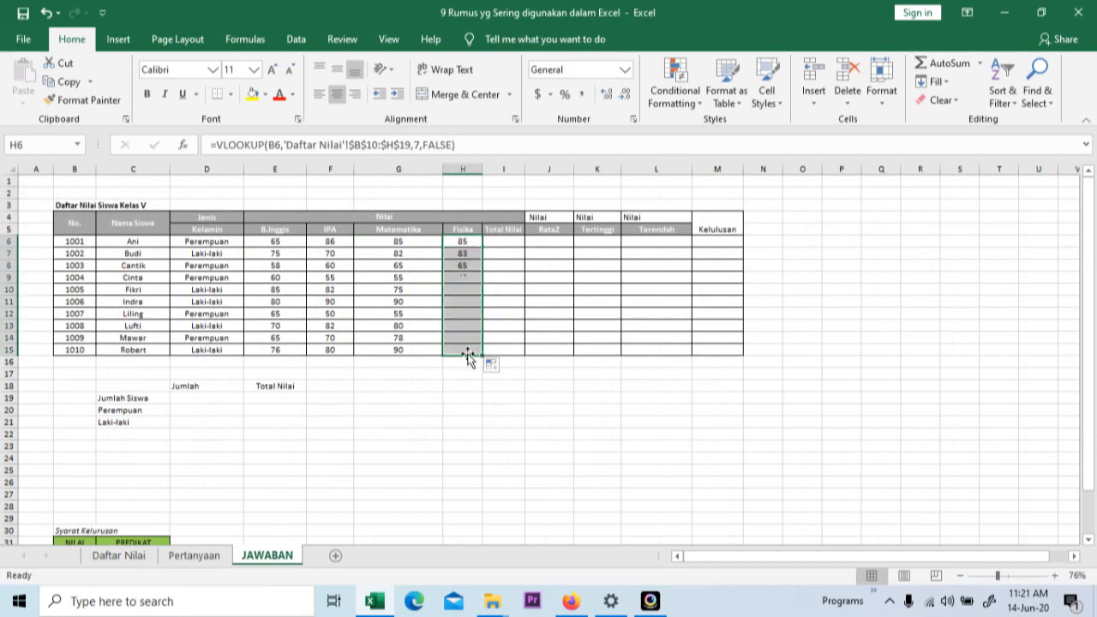
click(445, 399)
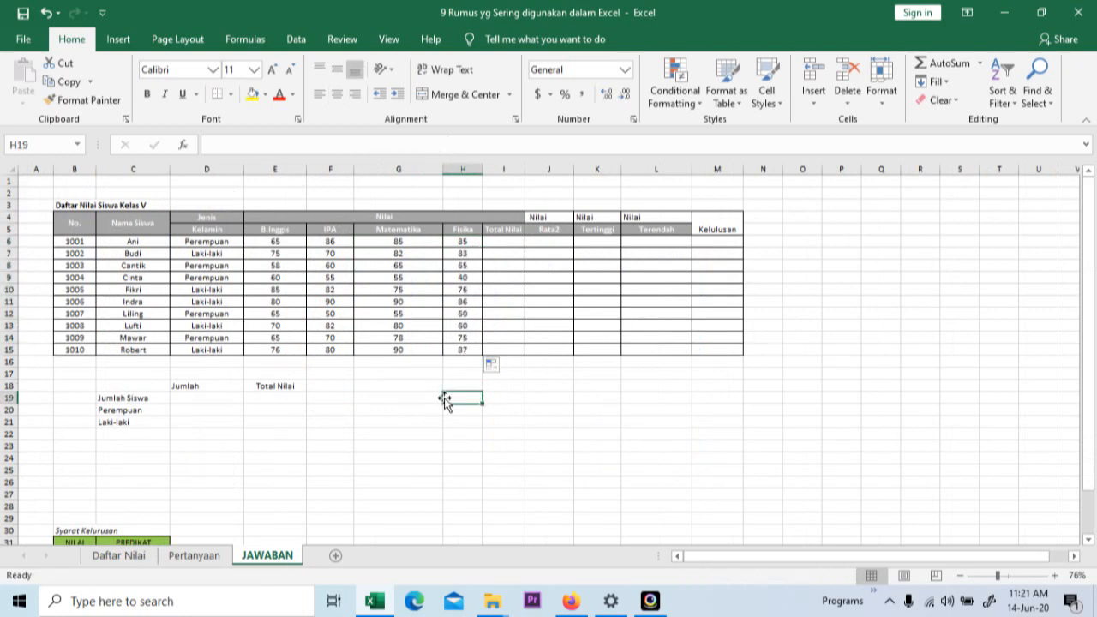
Check the questions on the Pertanyaan sheet and enter =SUM(E6:H6) in I6 of the JAWABAN sheet
click(205, 555)
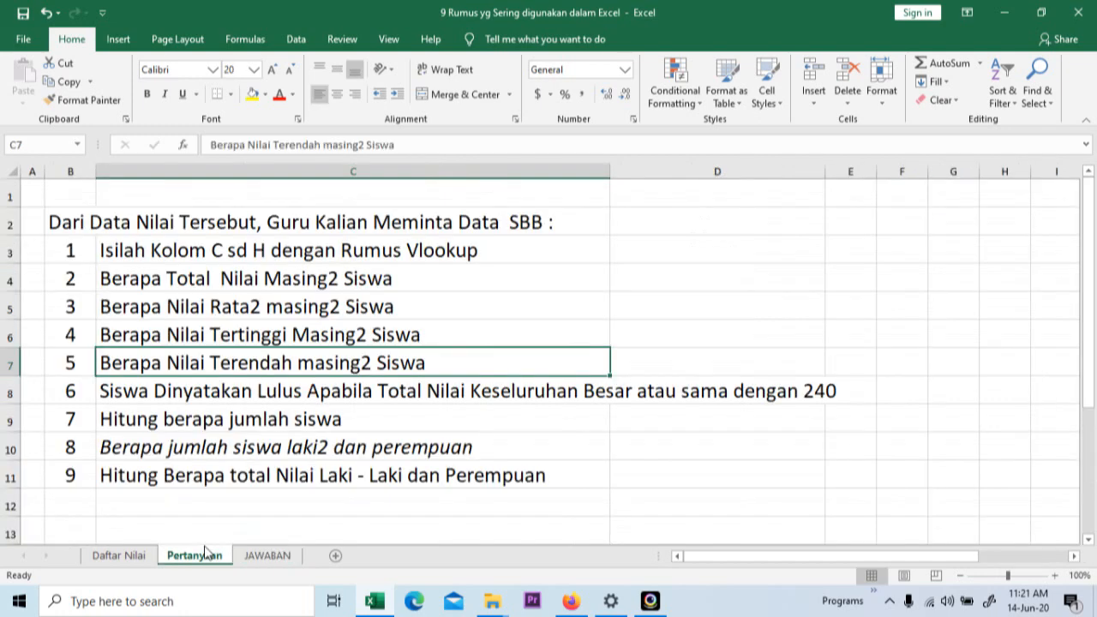
click(276, 557)
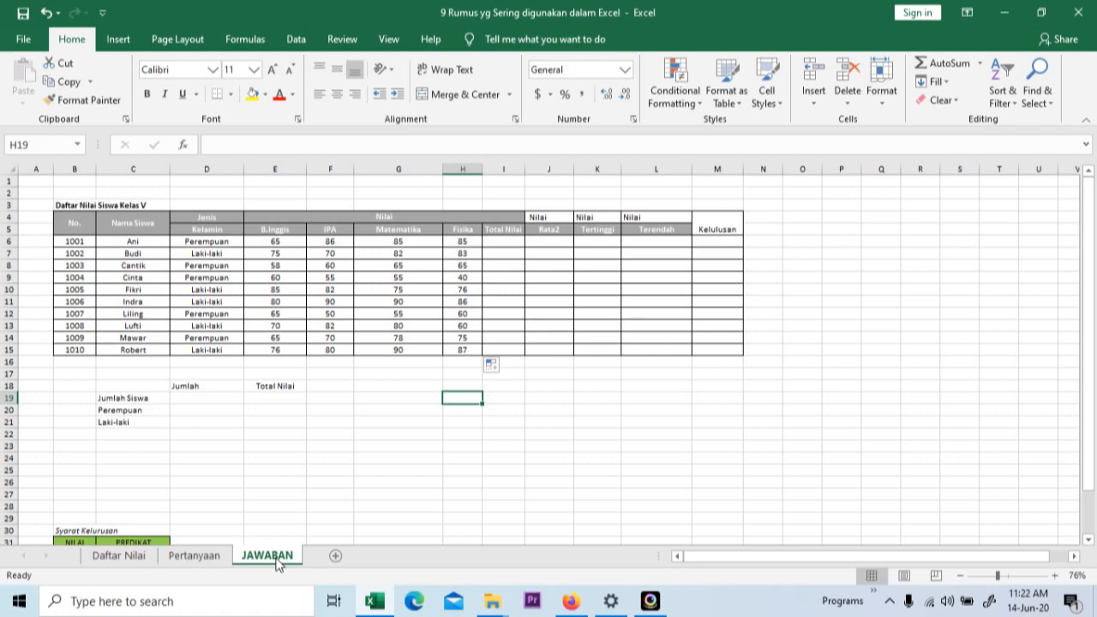
click(512, 242)
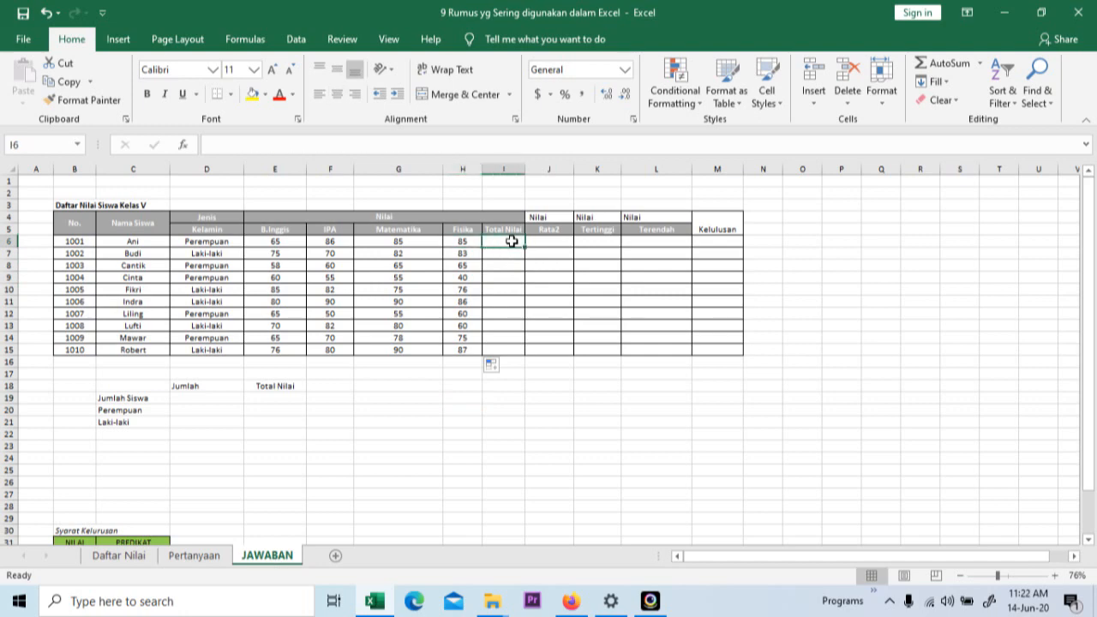
text(=sum()
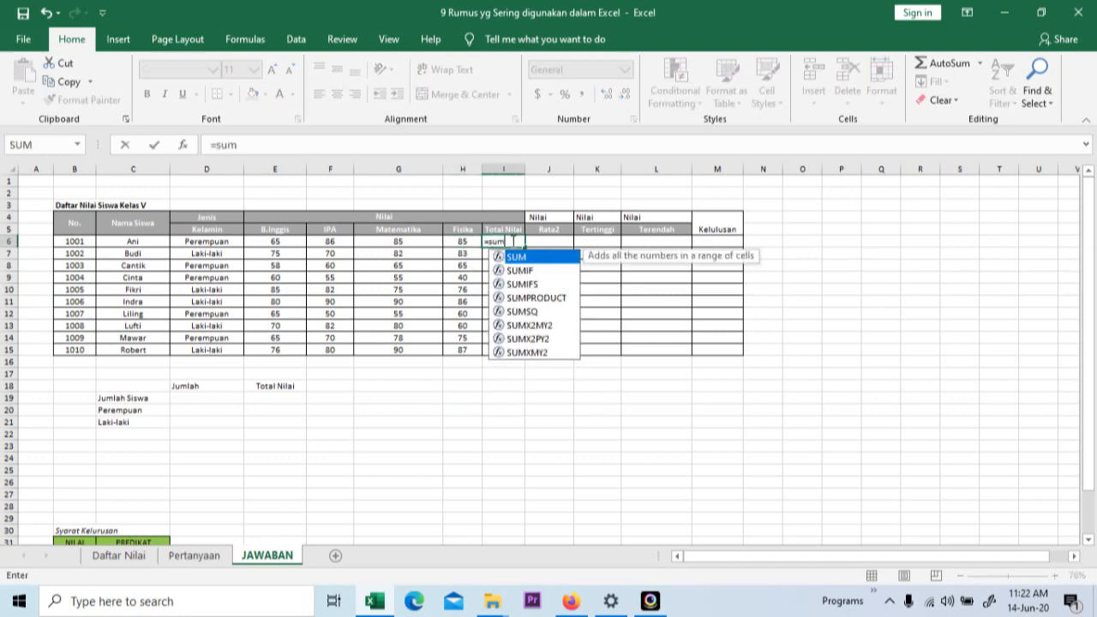
key(Left)
key(Left)
key(Left)
key(Left)
key(Left)
key(Right)
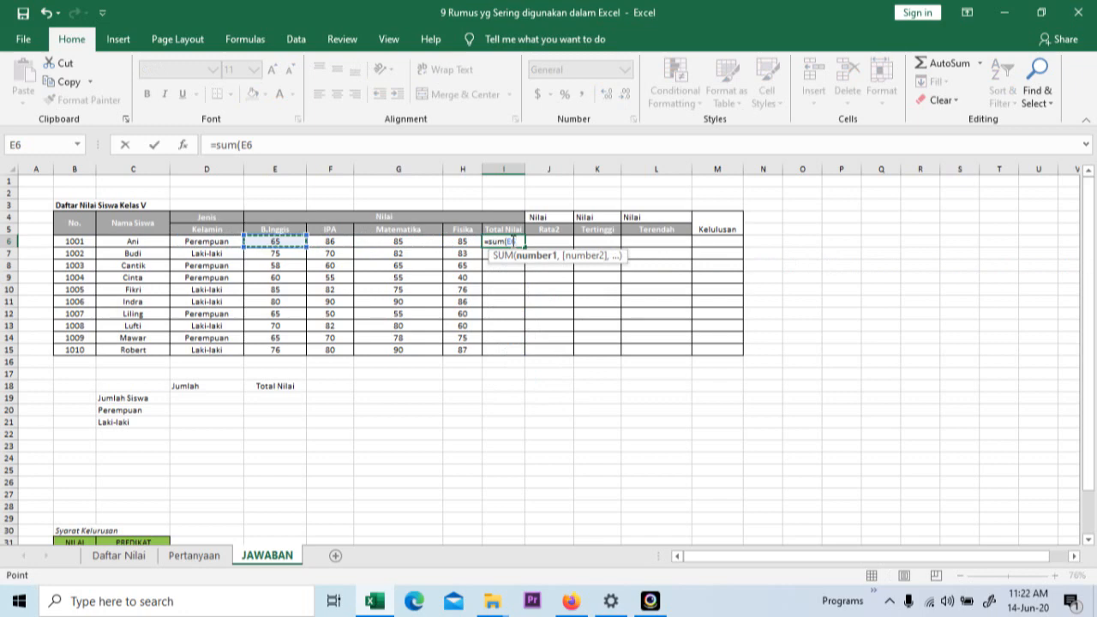
key(shift+Right)
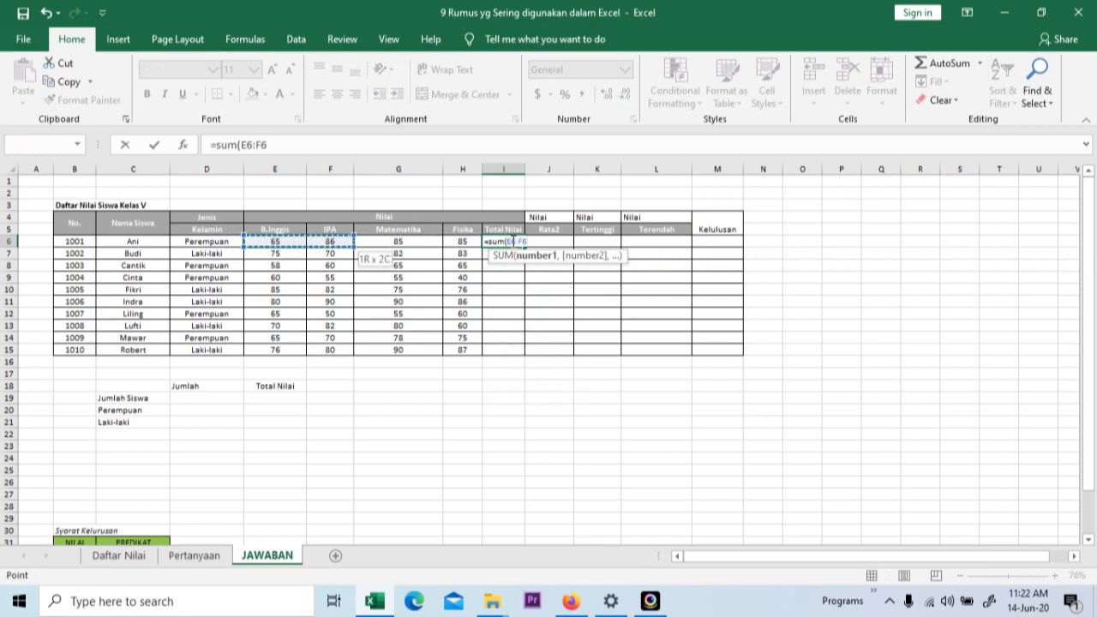
text())
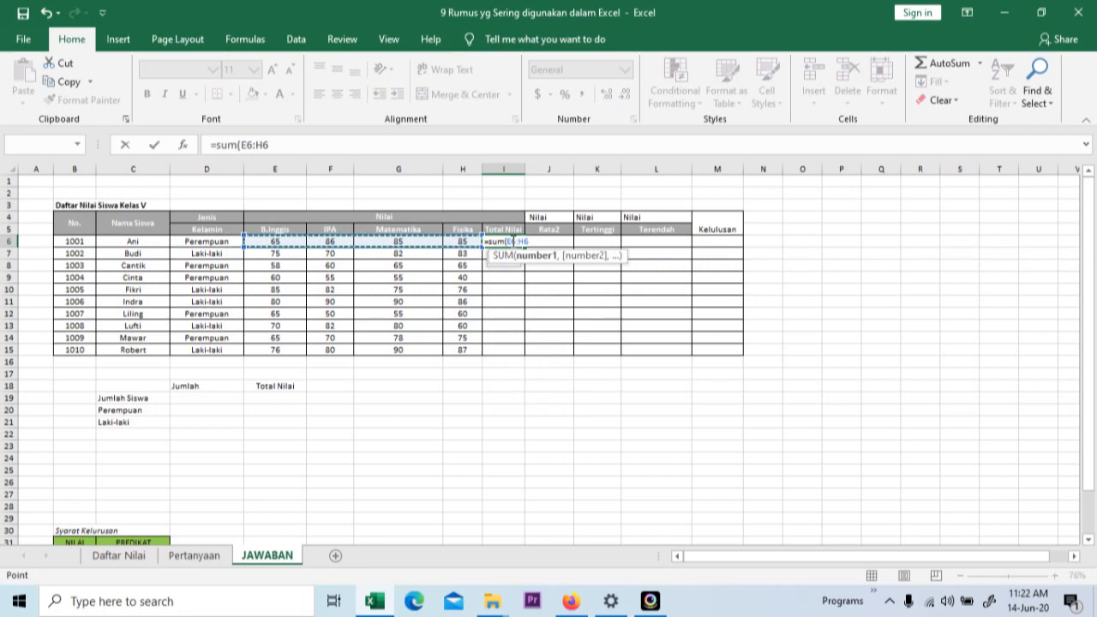
key(Return)
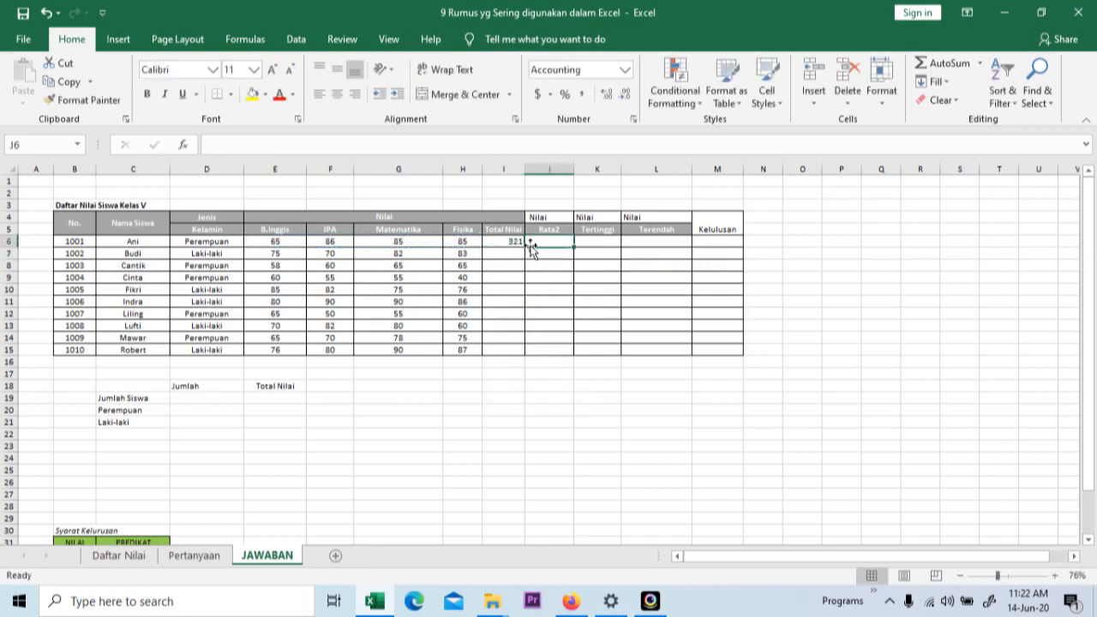
Fill the Total Nilai formula from I6 down to I15 and check the formula in I6
click(515, 242)
drag(523, 247, 525, 355)
click(558, 291)
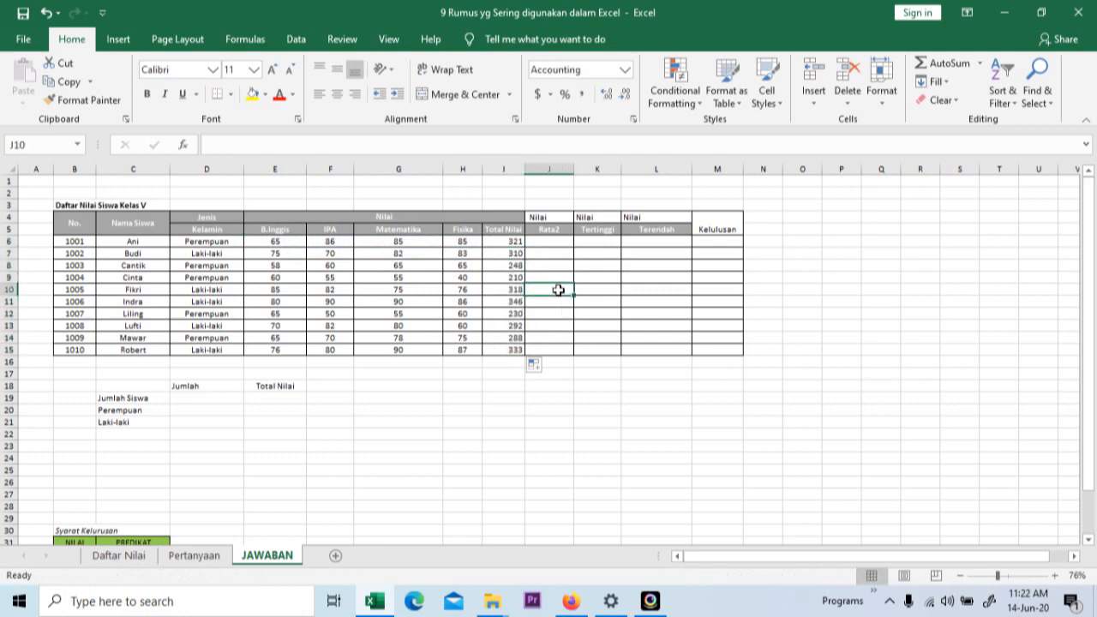
double_click(515, 242)
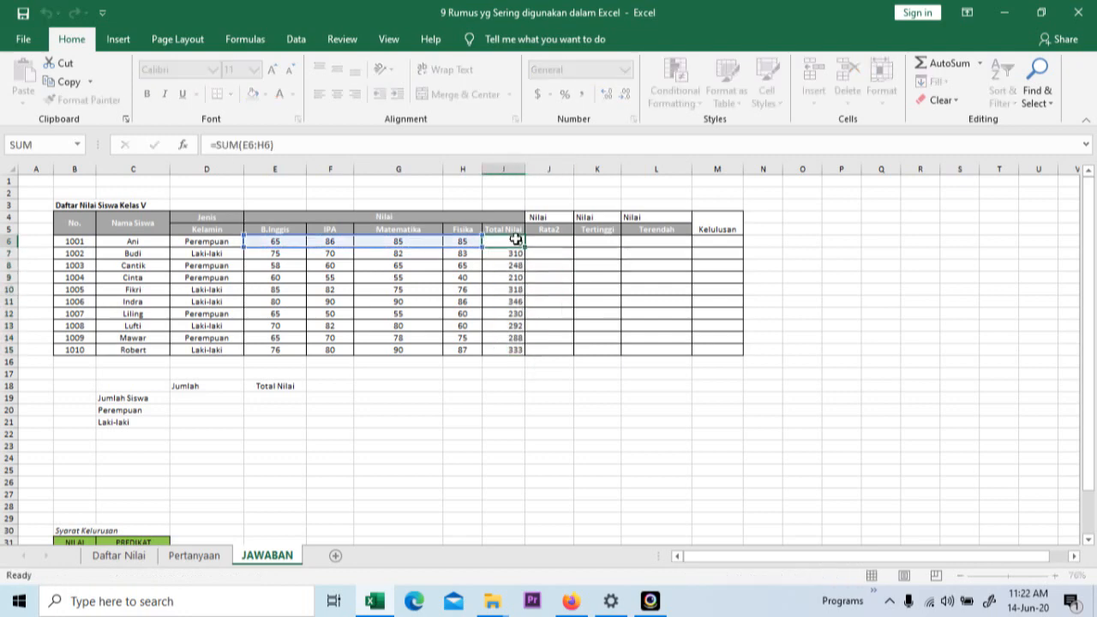
key(Return)
Check question 3 on the Pertanyaan sheet and enter =AVERAGE(E6:H6) in J6 of the JAWABAN sheet
click(544, 243)
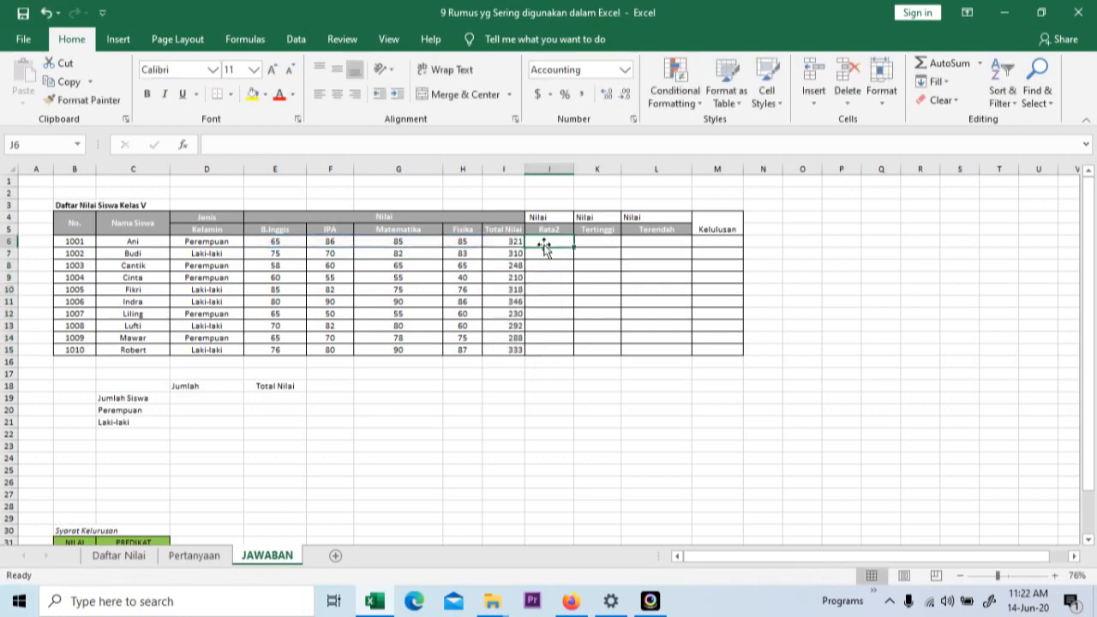
click(193, 555)
click(101, 309)
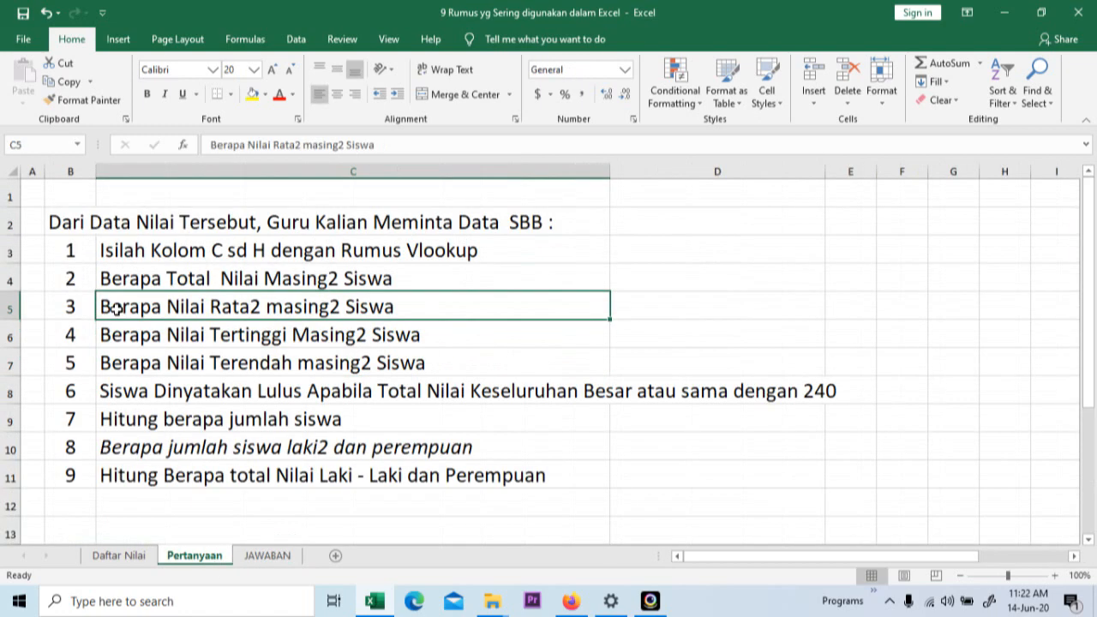
click(269, 555)
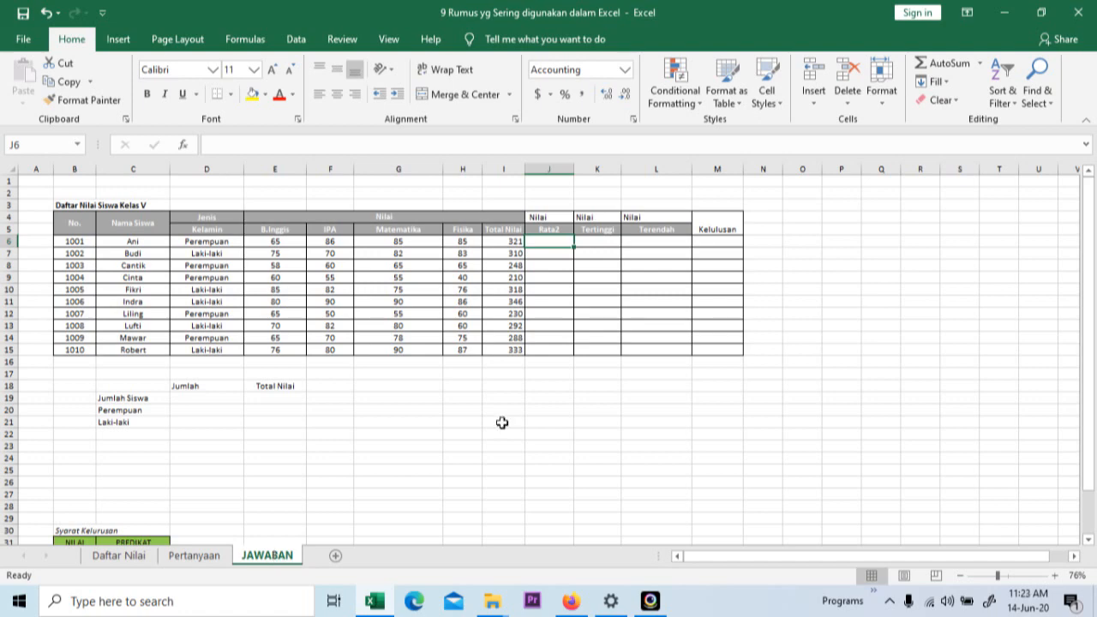
text(=ave)
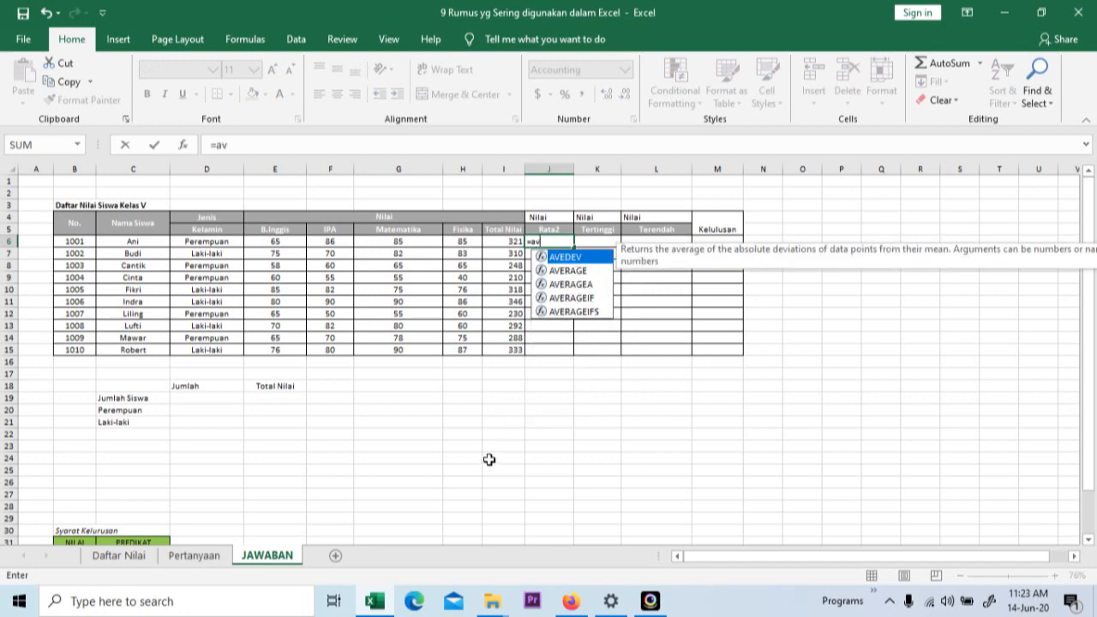
double_click(573, 271)
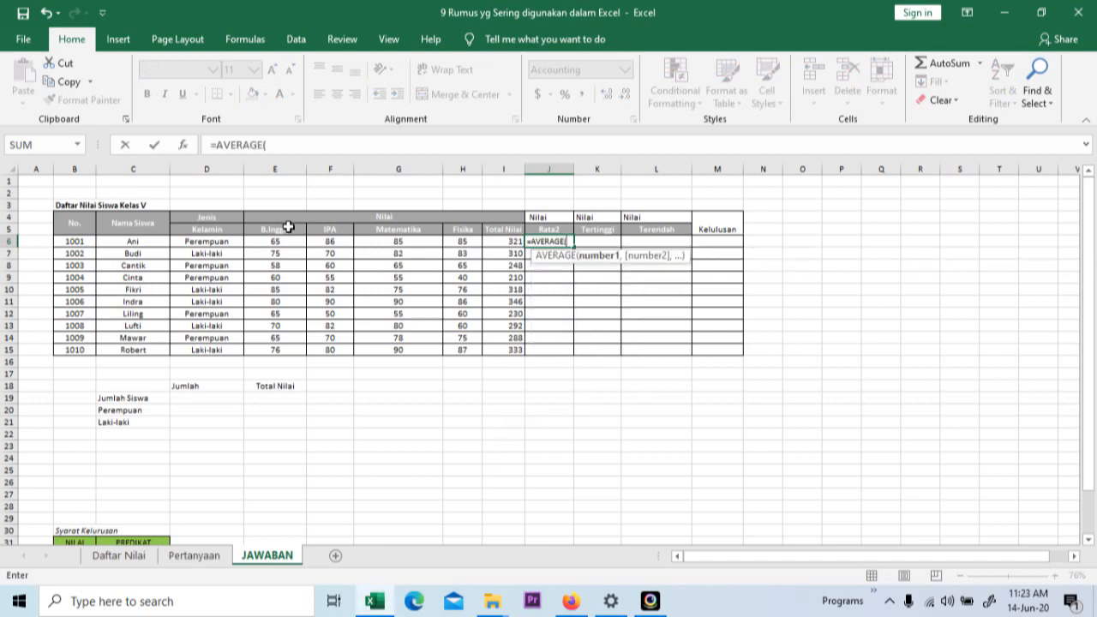
drag(276, 240, 272, 240)
key(shift+Right)
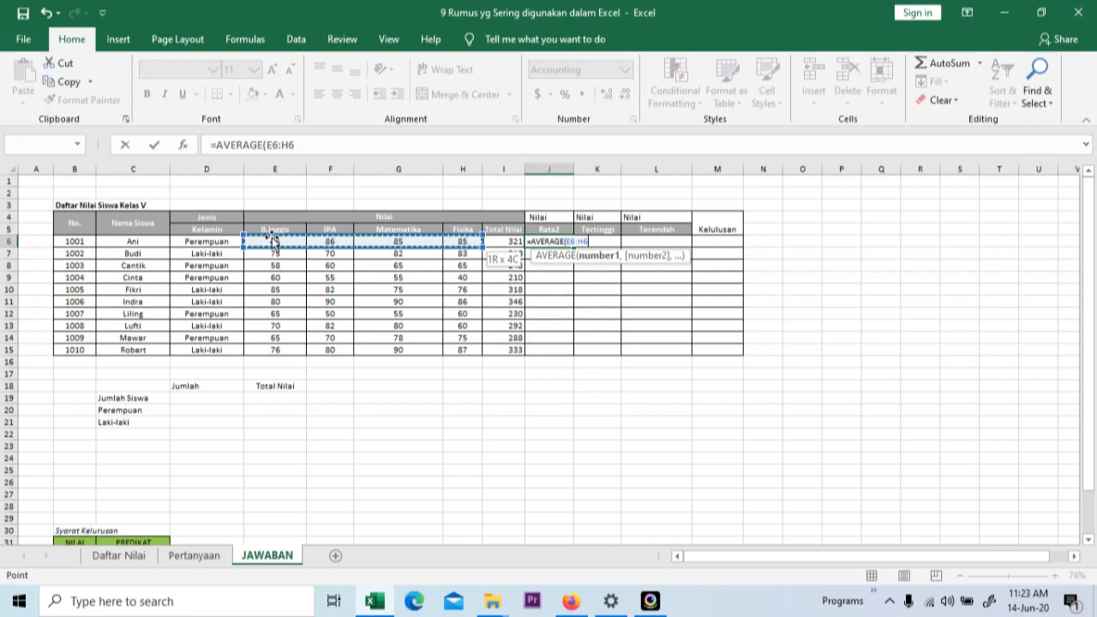
key(Return)
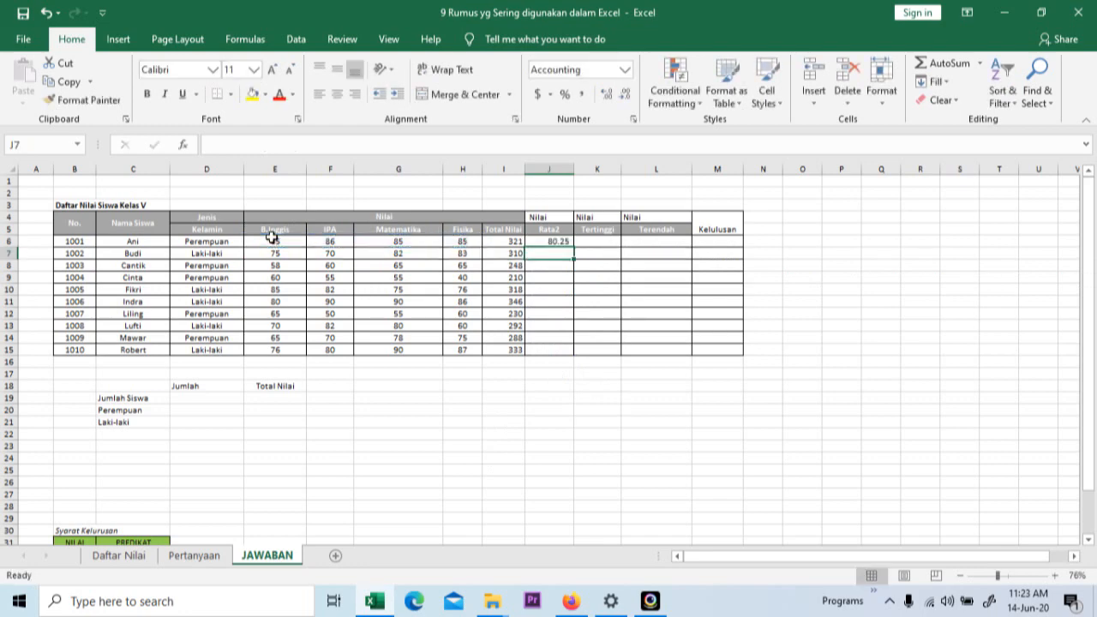
Fill the Rata2 formula from J6 down to J15 and check the filled formulas
click(556, 242)
drag(573, 247, 574, 353)
click(542, 338)
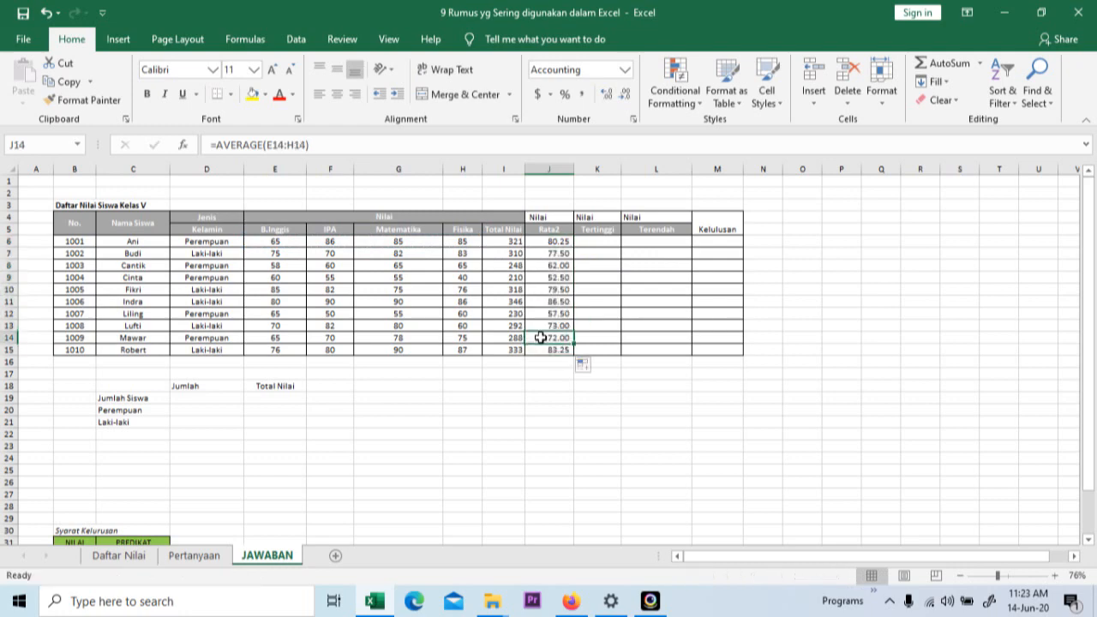
click(550, 230)
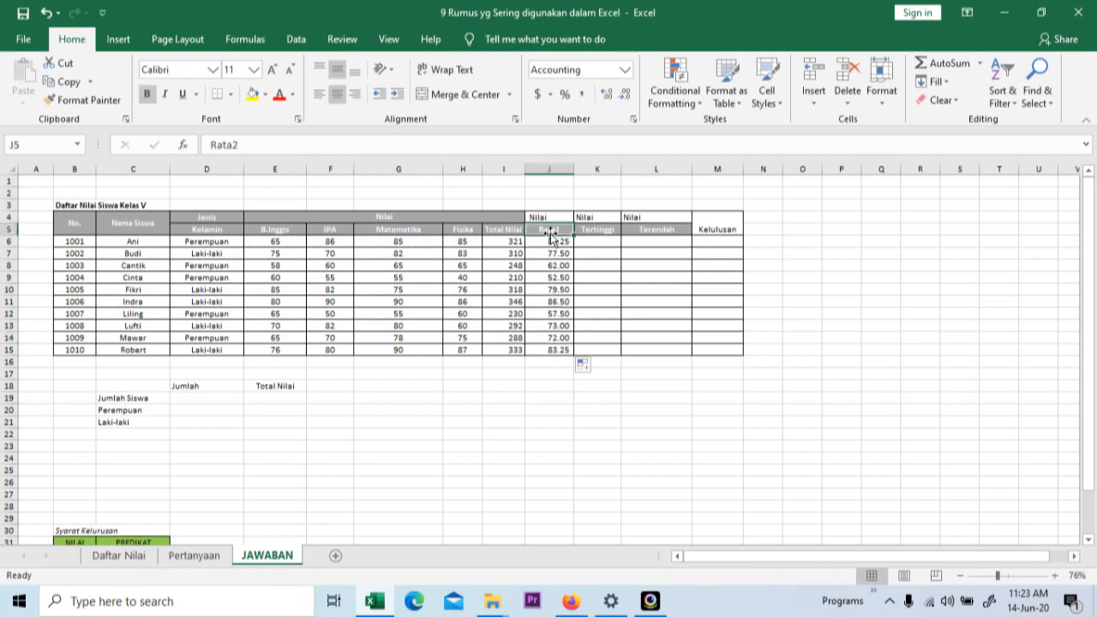
click(559, 243)
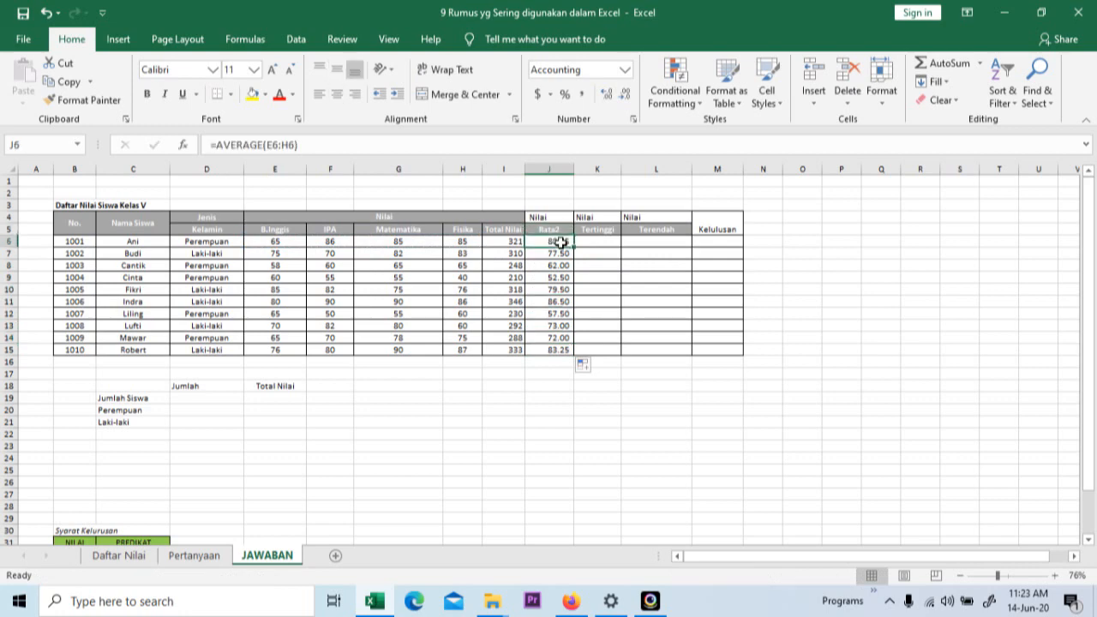
click(559, 351)
click(630, 294)
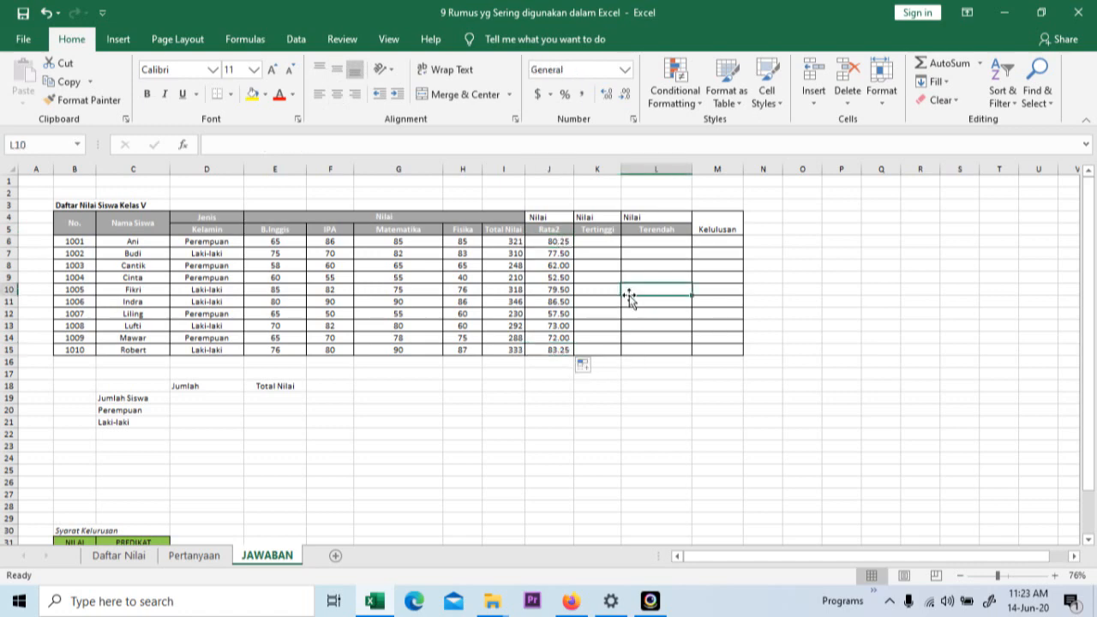
Check question 4 on the Pertanyaan sheet and enter =MAX(E6:H6) in K6 of the JAWABAN sheet
click(601, 242)
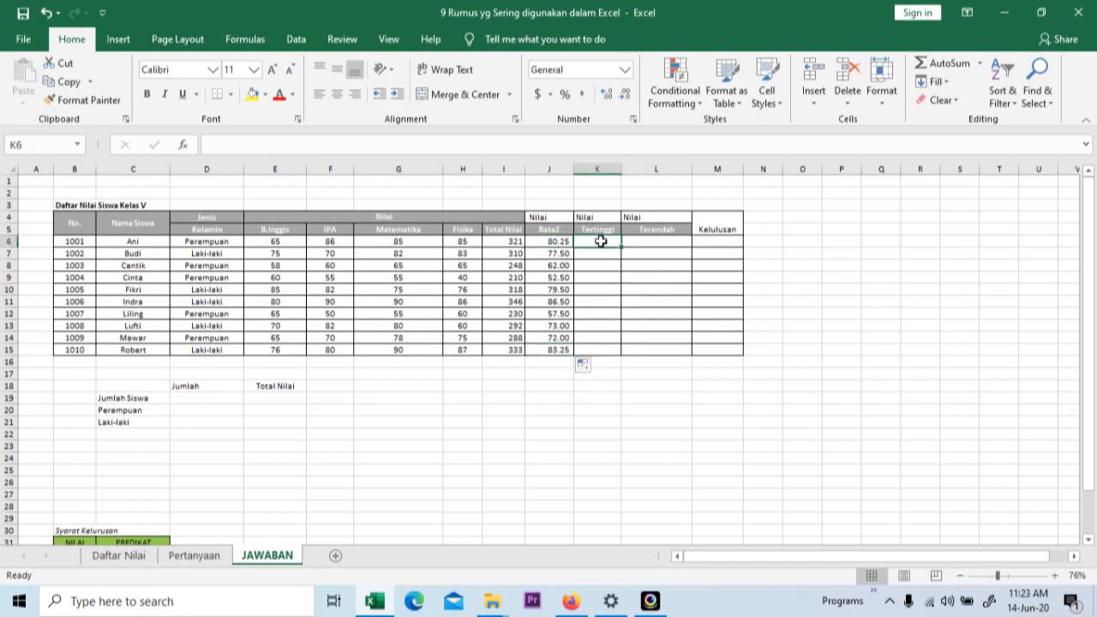
click(208, 555)
click(261, 339)
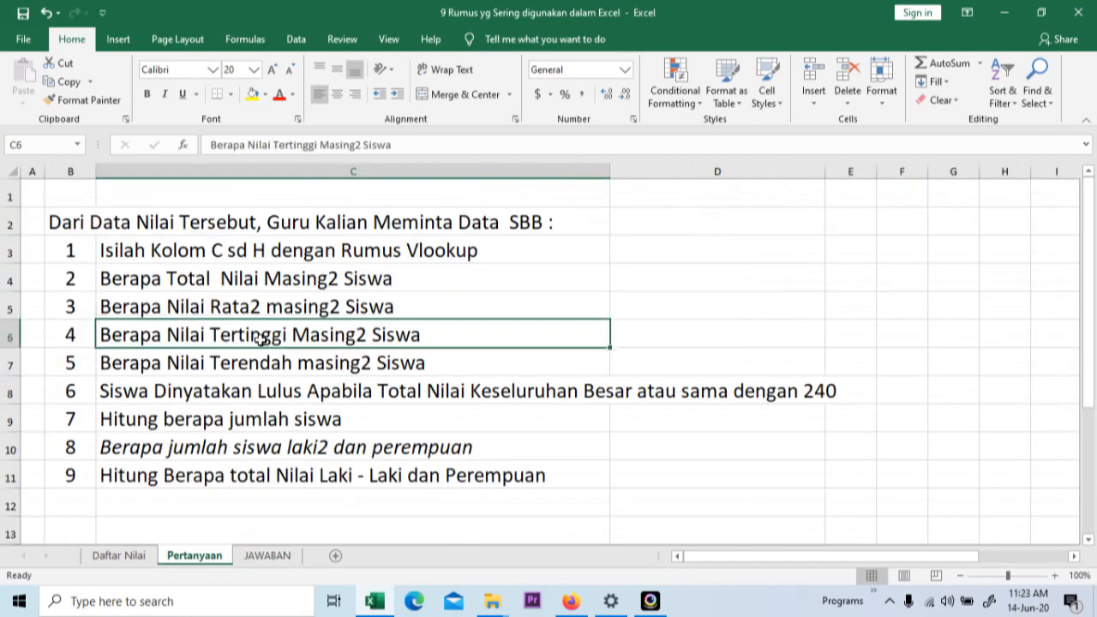
click(274, 555)
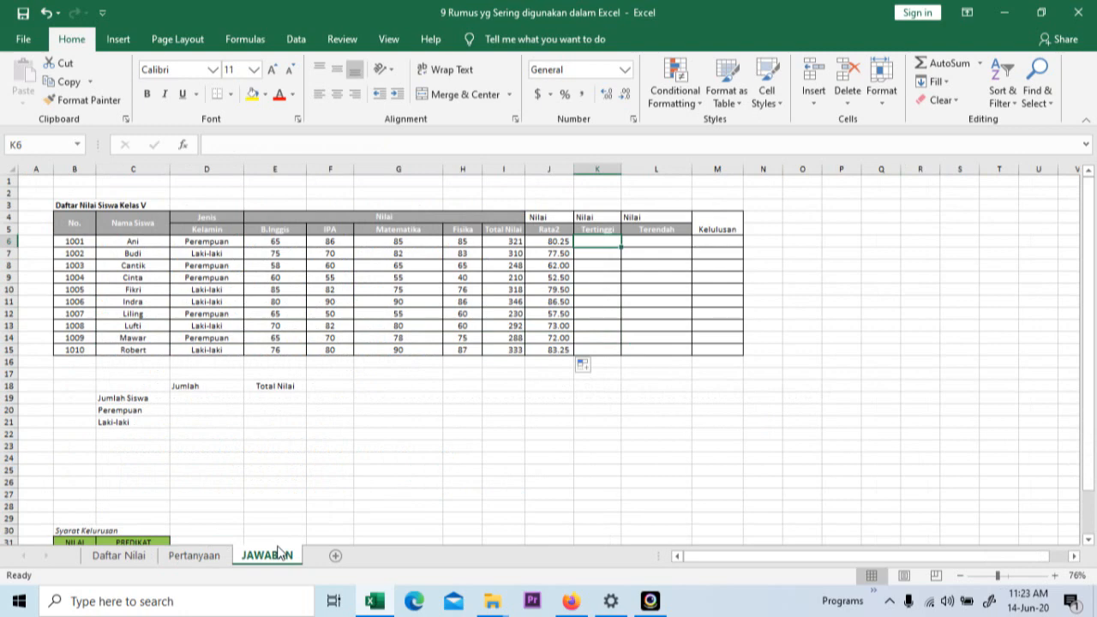
text(=)
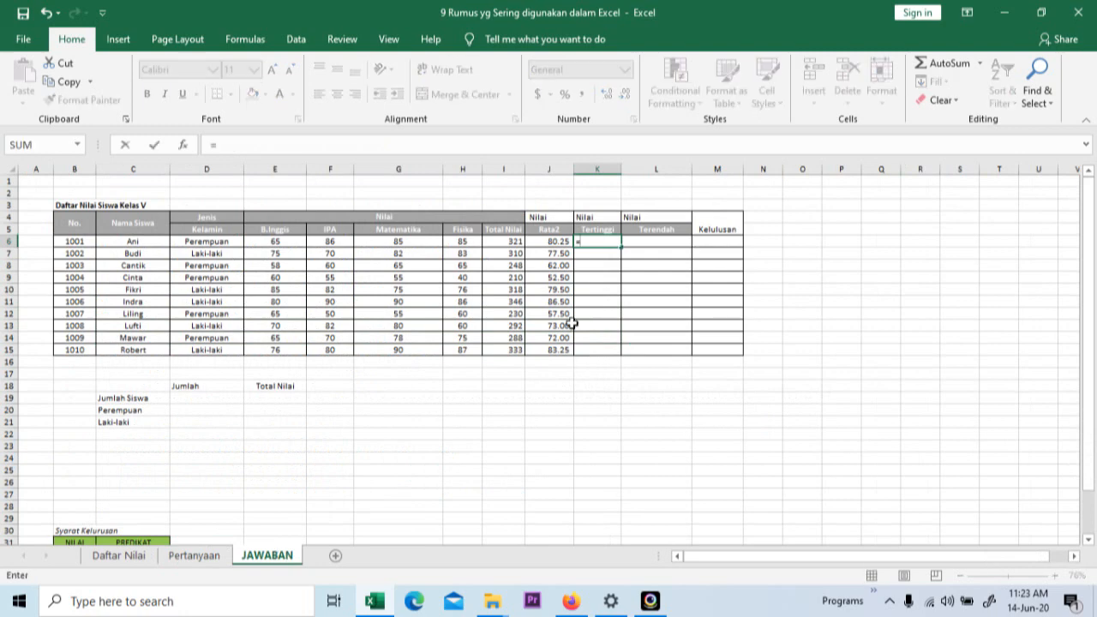
text(max()
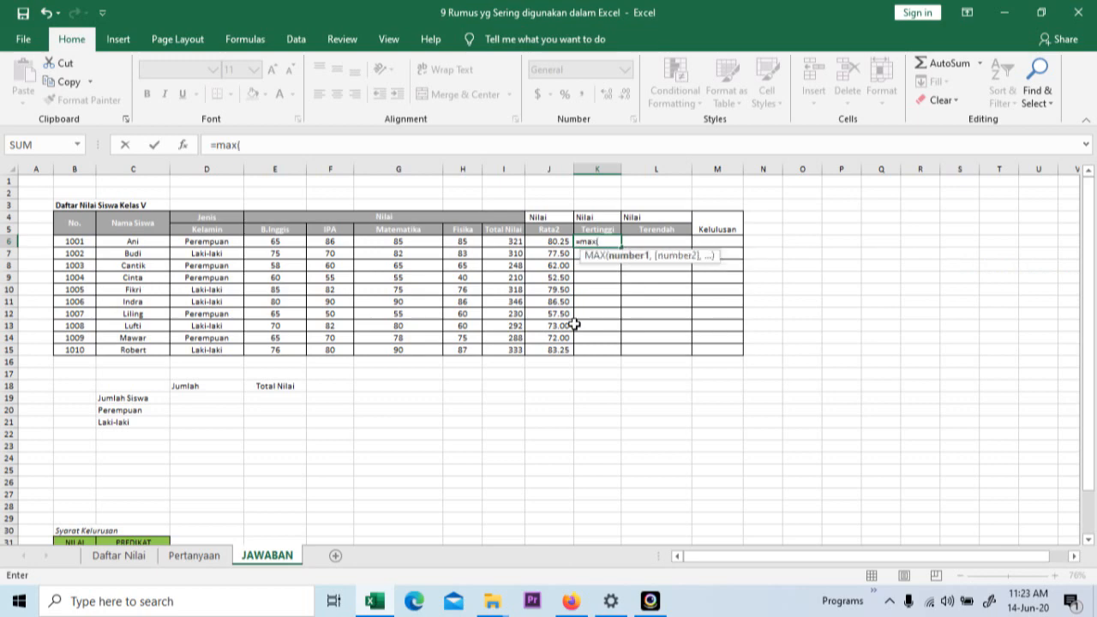
click(271, 252)
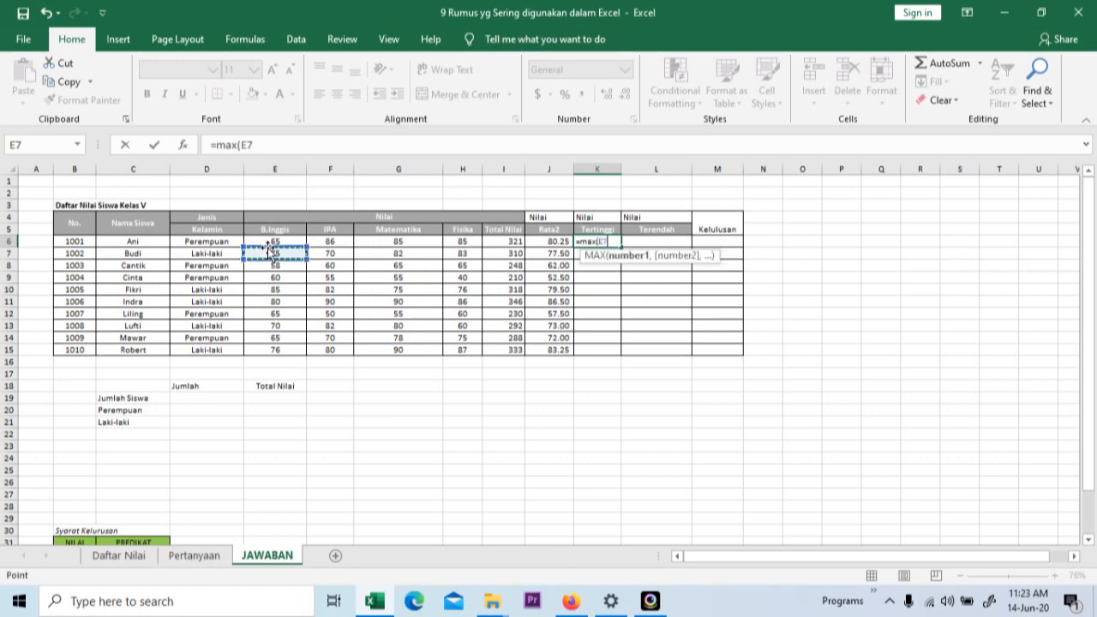
drag(270, 243, 331, 243)
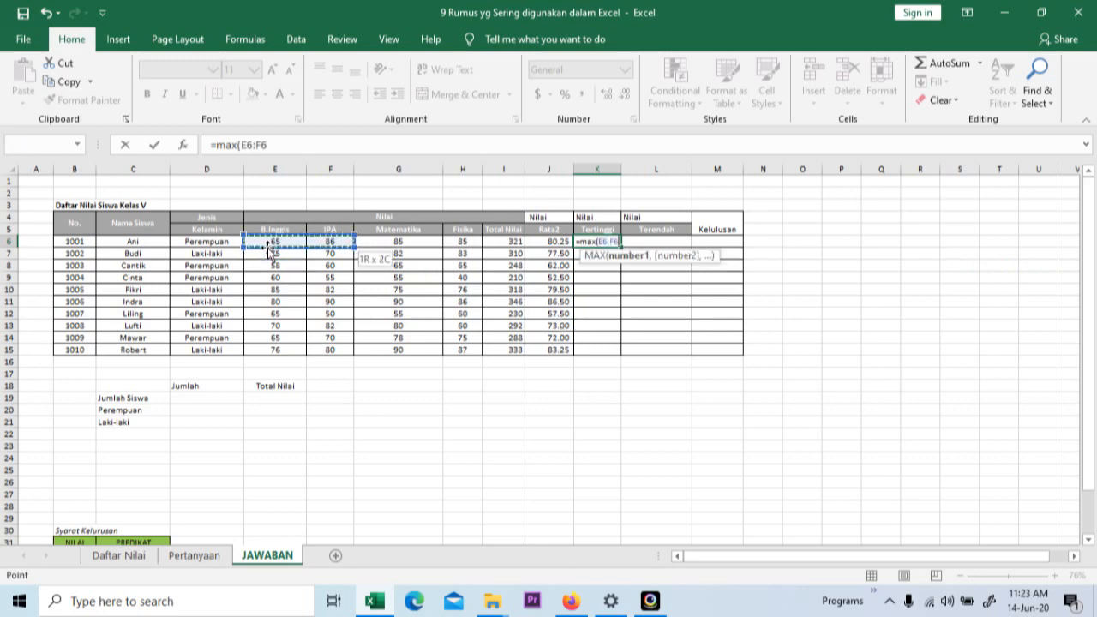
key(shift+Right)
key(shift+Right)
key(shift+Left)
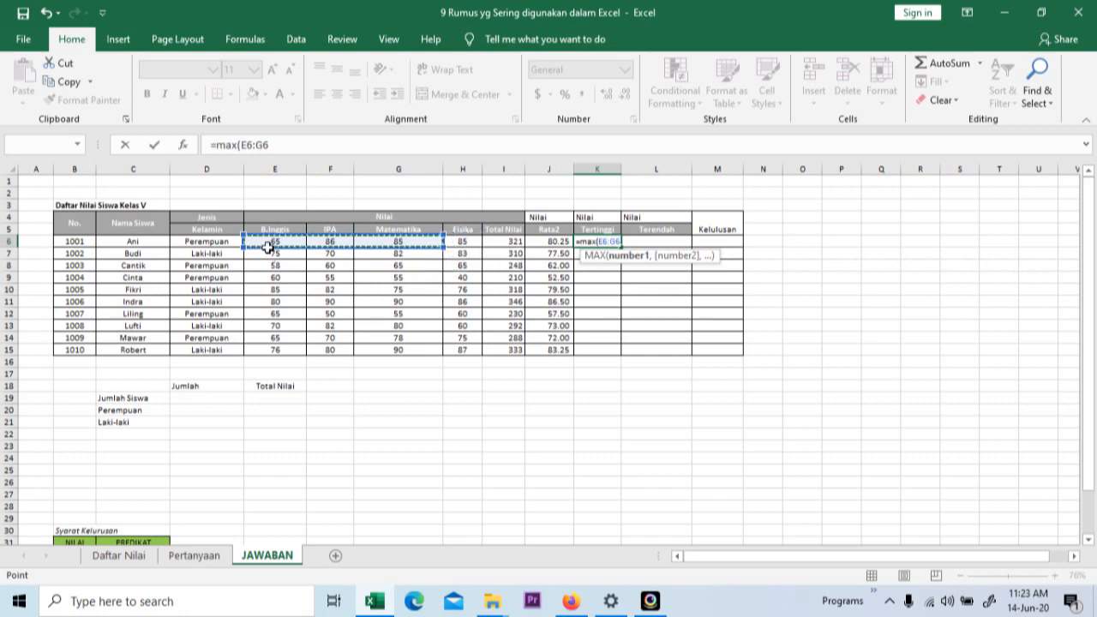
key(Left)
key(Right)
key(shift+Right)
key(shift+Right)
key(shift+Right)
key(shift+Right)
key(shift+Left)
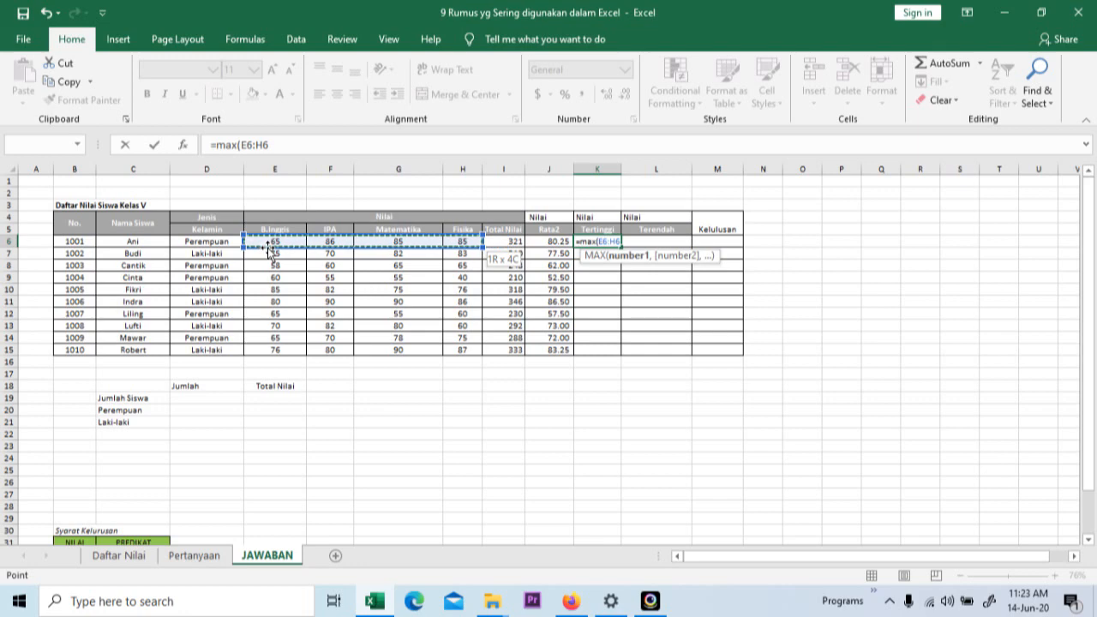
key(Return)
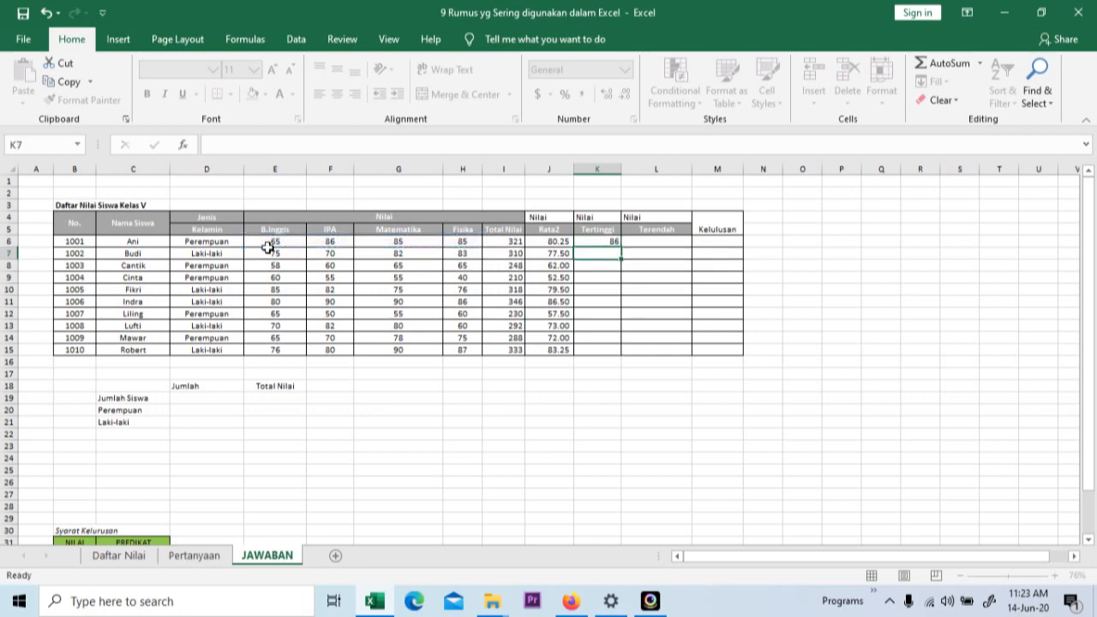
Fill the Nilai Tertinggi formula from K6 down to K15
click(613, 242)
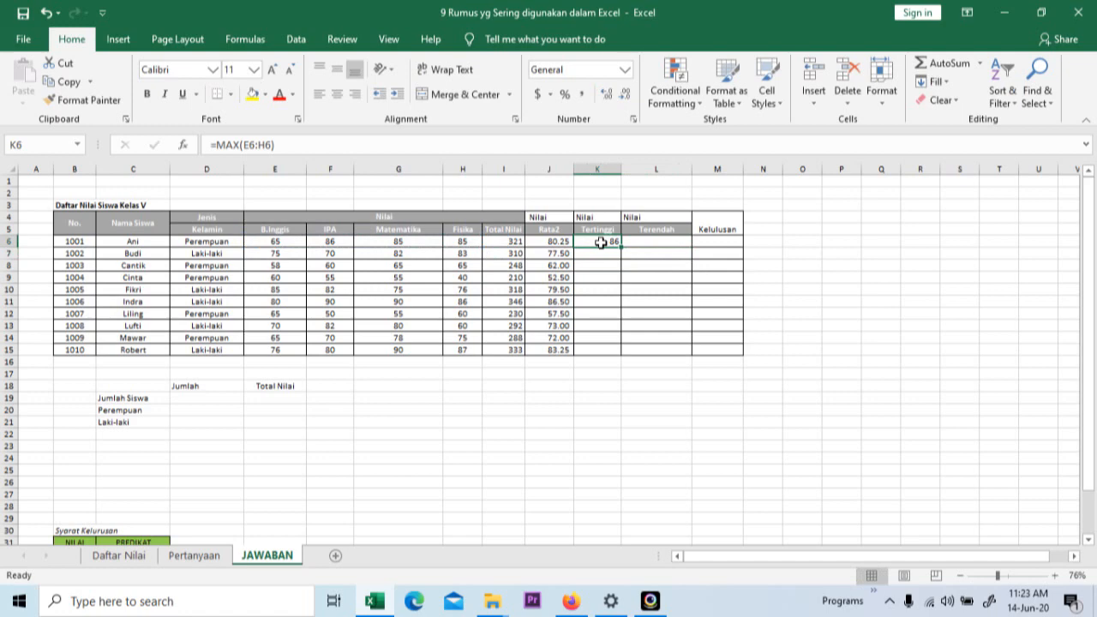
drag(619, 247, 617, 354)
click(452, 265)
key(Up)
key(Up)
key(Left)
key(Left)
key(Left)
key(Left)
key(Left)
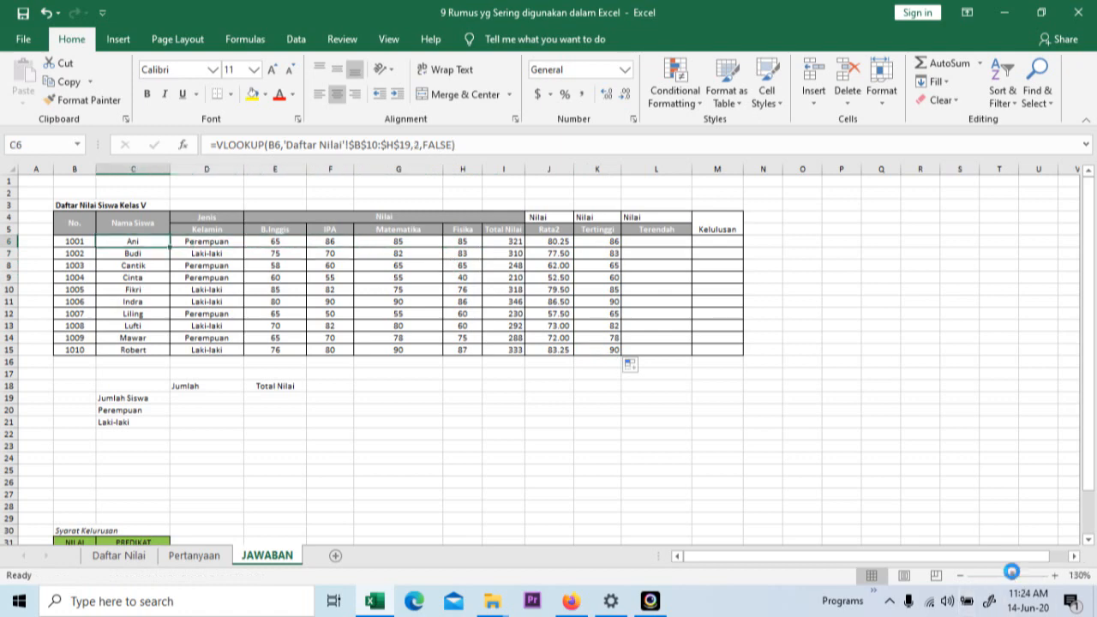
Compare the subject scores in row 6 with the Nilai Tertinggi result in K6
click(1019, 575)
click(477, 398)
key(Up)
key(Up)
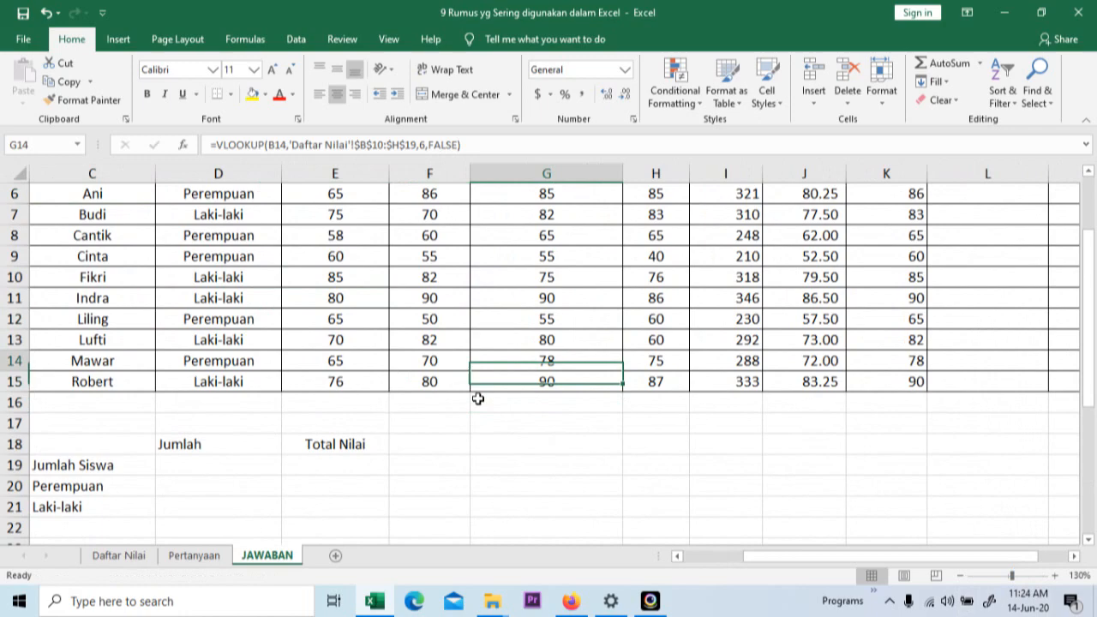
key(Up)
key(Up)
key(Up)
key(Up)
key(Up)
key(Up)
key(Up)
key(Up)
key(Up)
key(Up)
key(Up)
key(Up)
key(Up)
key(Down)
key(Down)
key(Down)
key(Left)
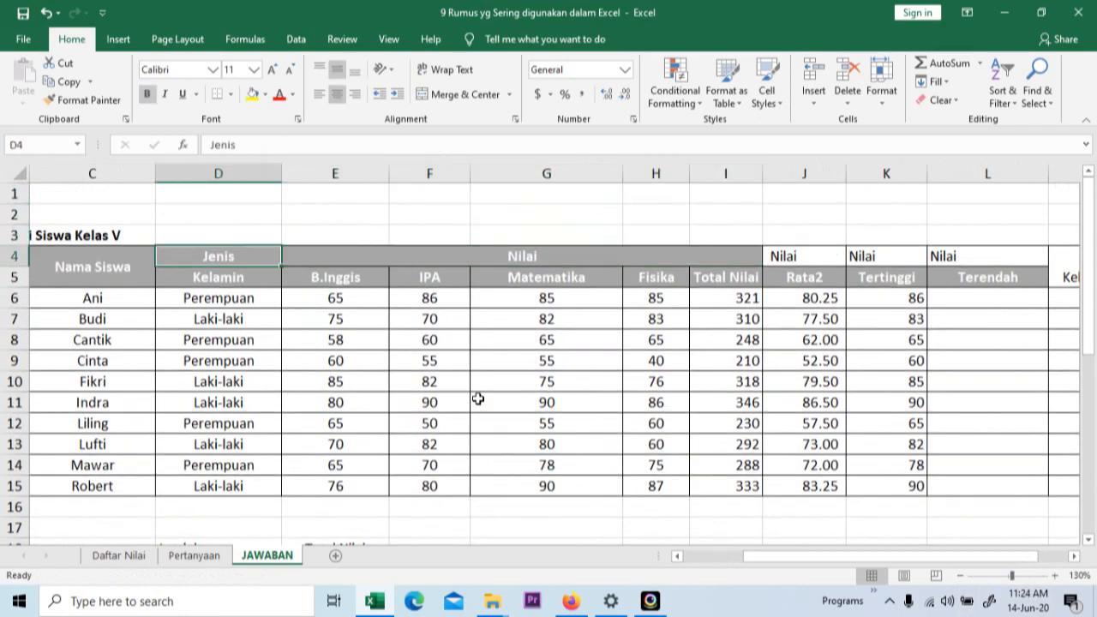
key(Left)
key(Left)
key(Left)
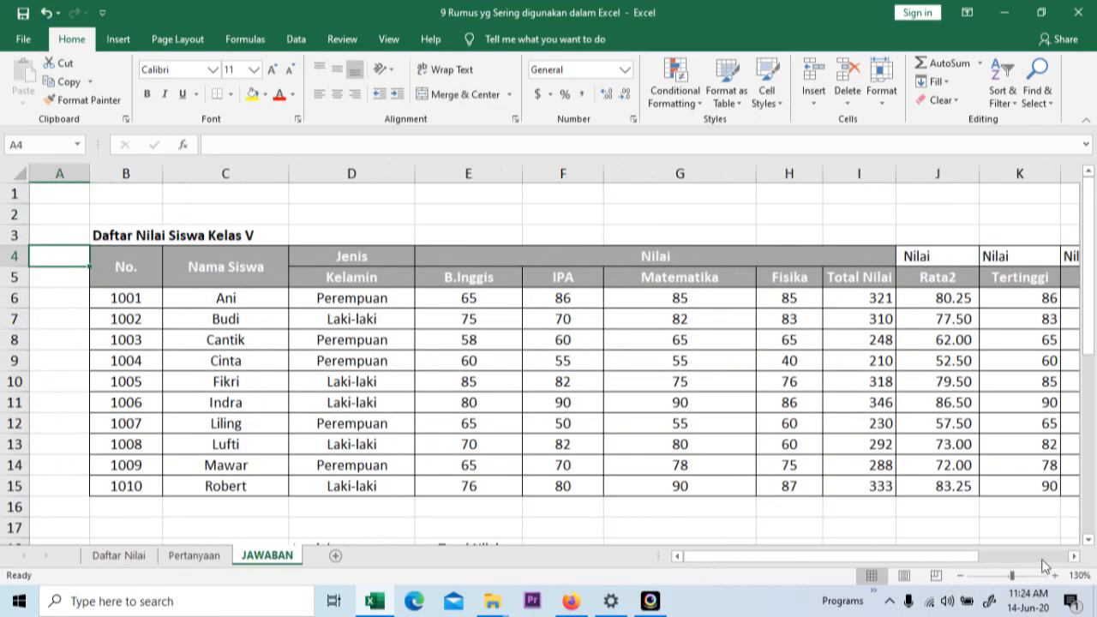
drag(1012, 575, 1000, 576)
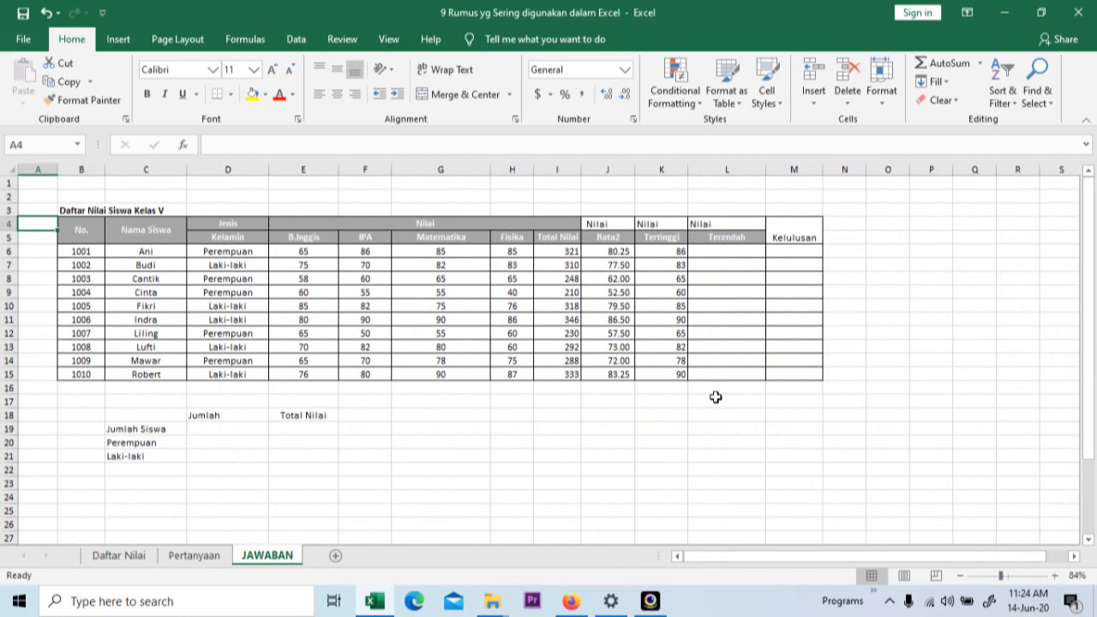
drag(1000, 576, 1006, 575)
click(690, 293)
key(Up)
key(Up)
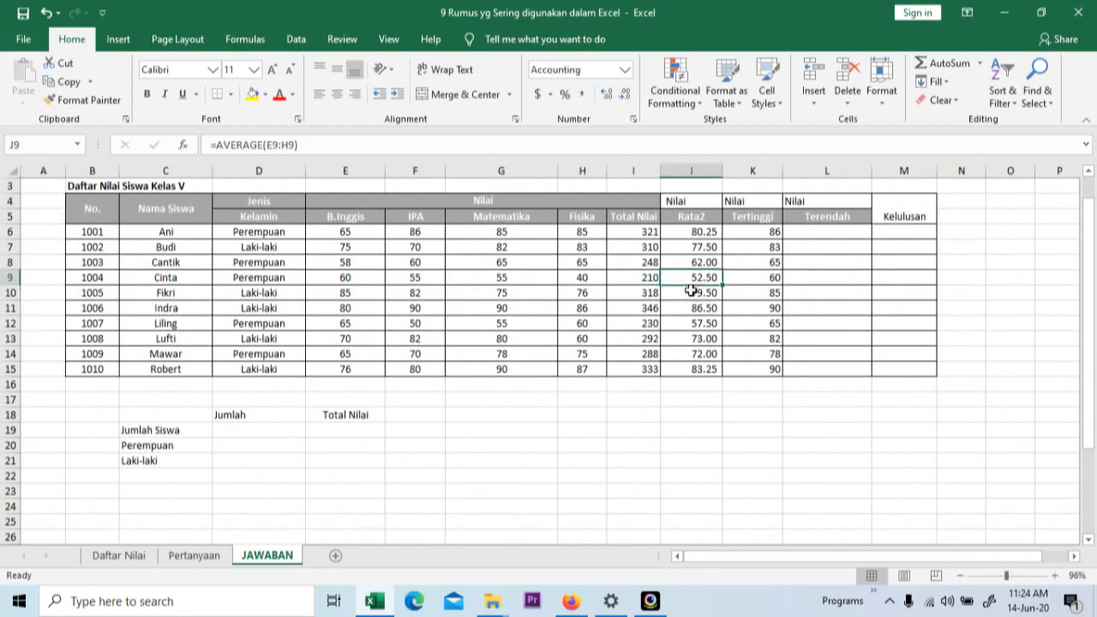
key(Left)
key(Left)
key(Up)
key(Left)
key(Left)
key(Up)
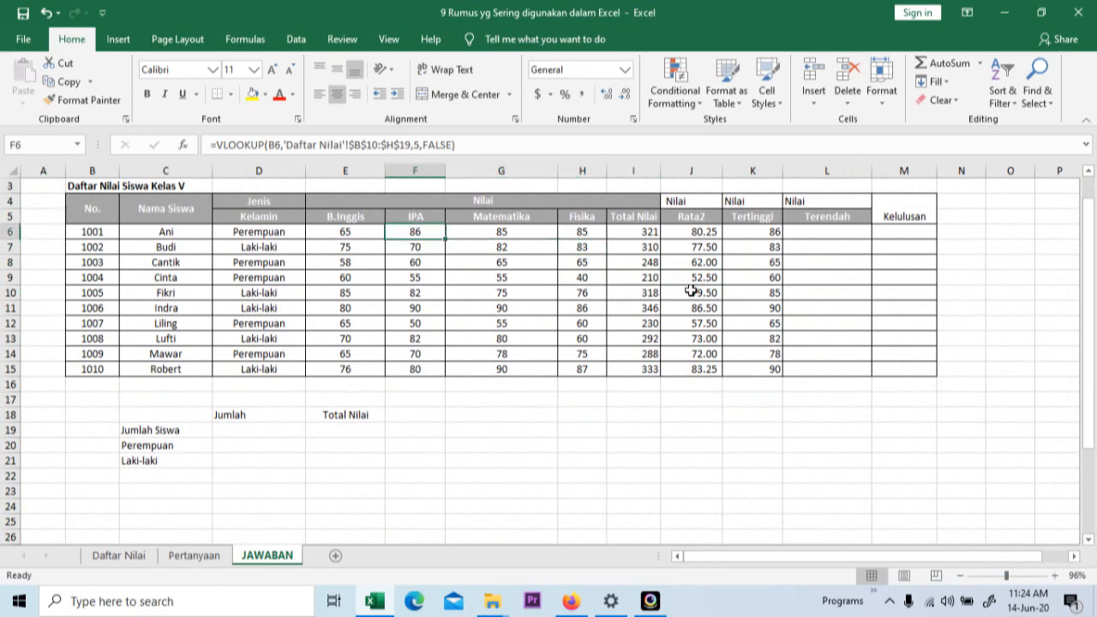
key(Left)
key(Right)
key(Right)
key(Left)
key(Left)
key(Left)
key(Left)
key(Right)
key(Right)
key(Right)
key(Right)
key(Right)
key(Right)
key(Right)
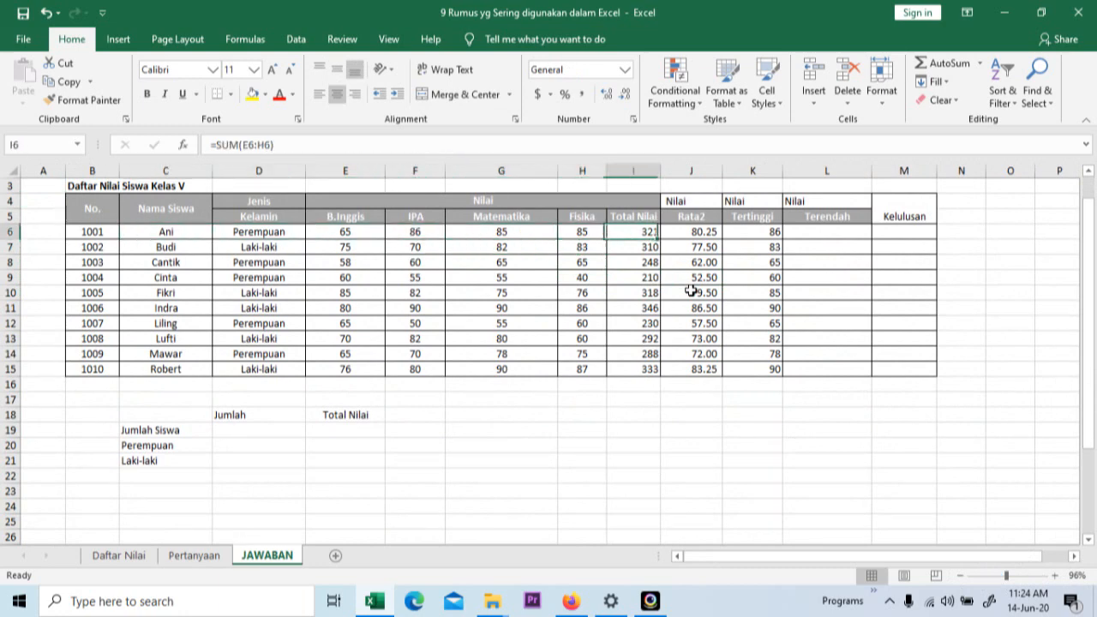
Compare the Nilai Tertinggi result in K7 with the Fisika score in H7
key(Down)
key(Right)
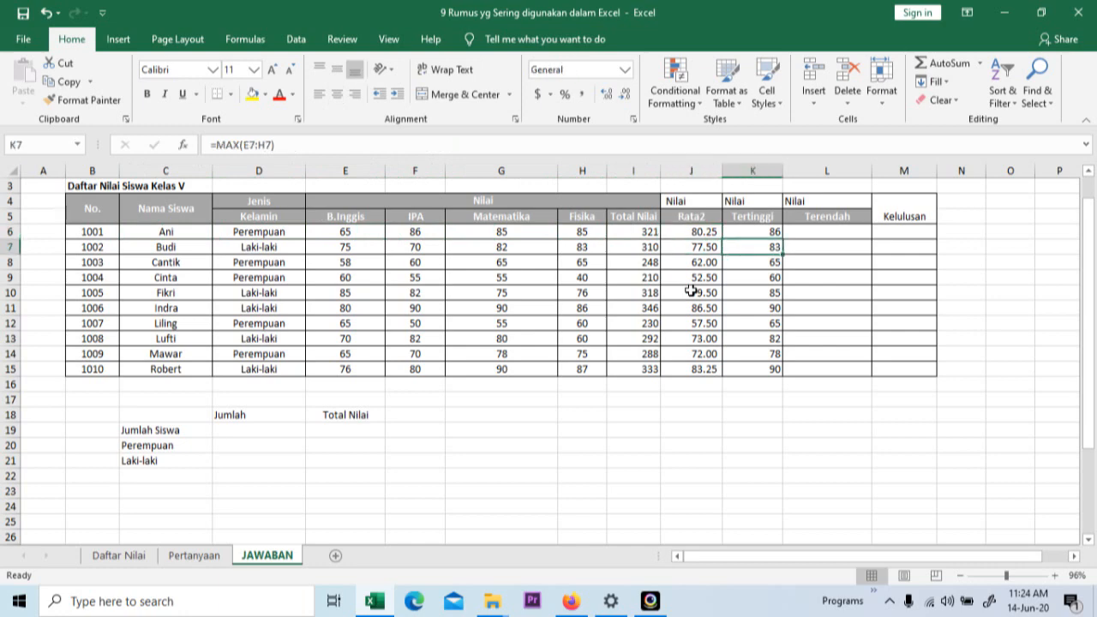
key(Left)
key(Left)
key(Left)
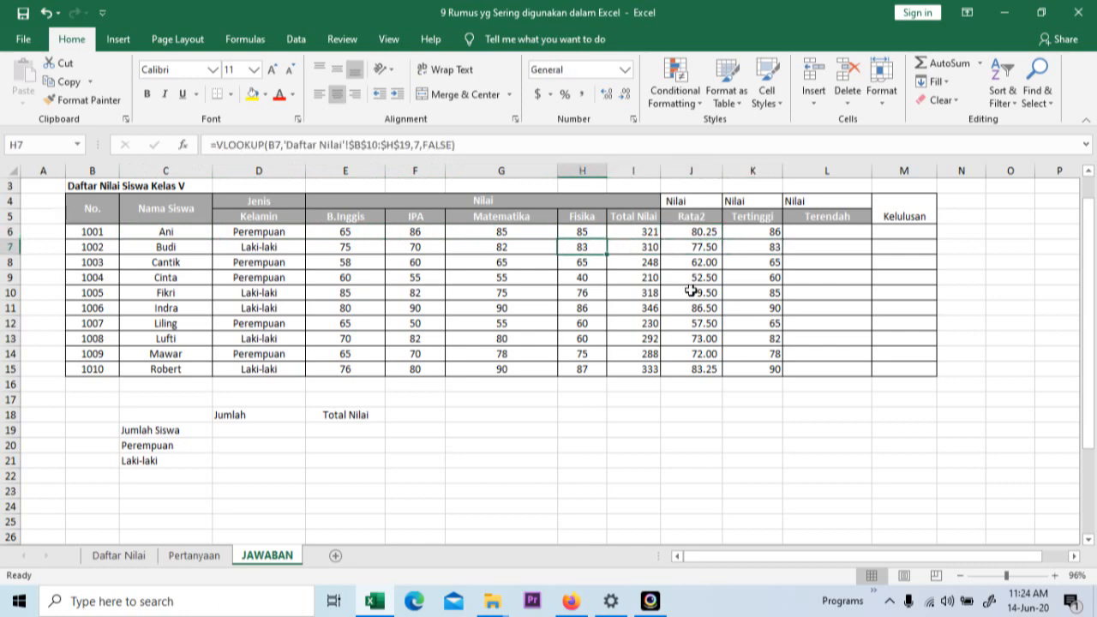
key(Right)
key(Right)
key(Right)
Compare the subject scores in row 8 with the Nilai Tertinggi result in K8
key(Down)
key(Left)
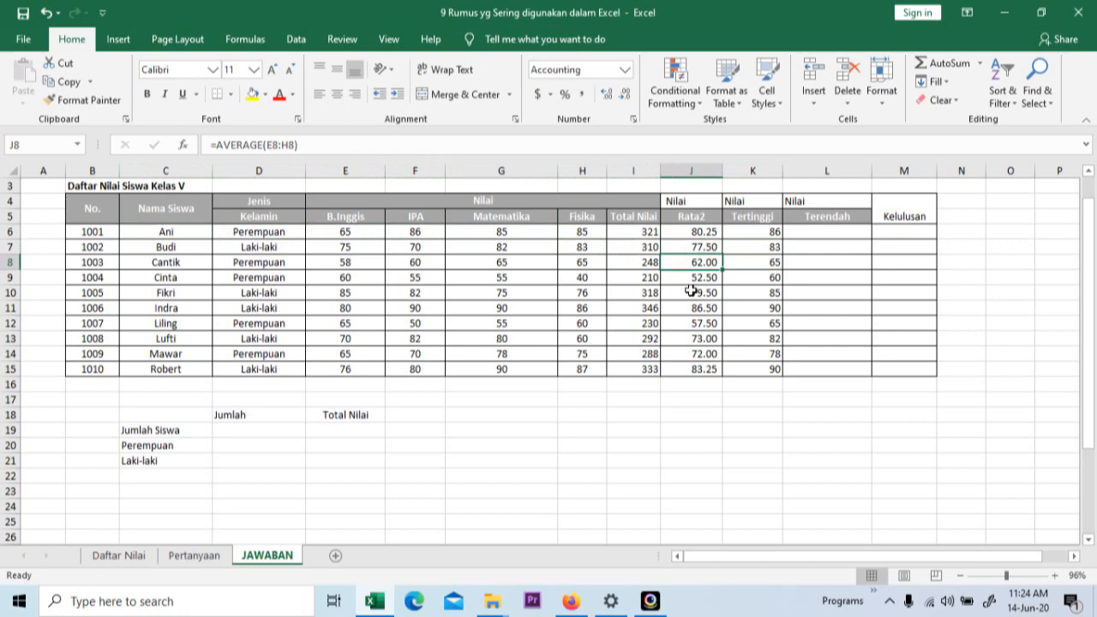
key(Left)
key(Left)
key(Left)
key(Left)
key(Left)
key(Left)
key(Left)
key(Left)
key(Right)
key(Right)
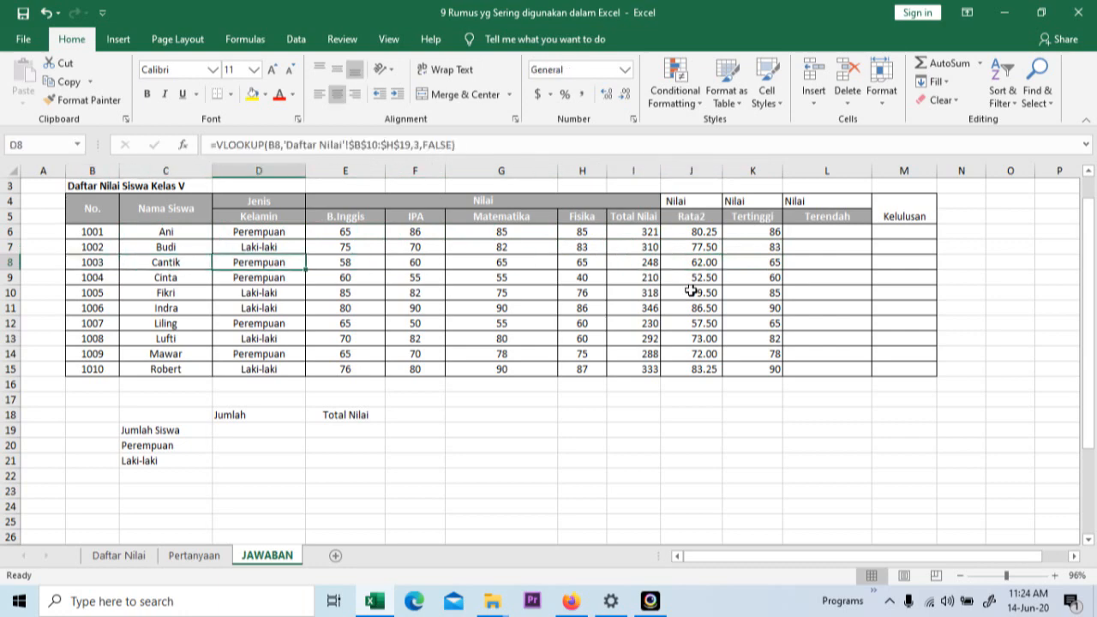
key(Left)
key(Right)
key(Right)
key(Right)
key(Right)
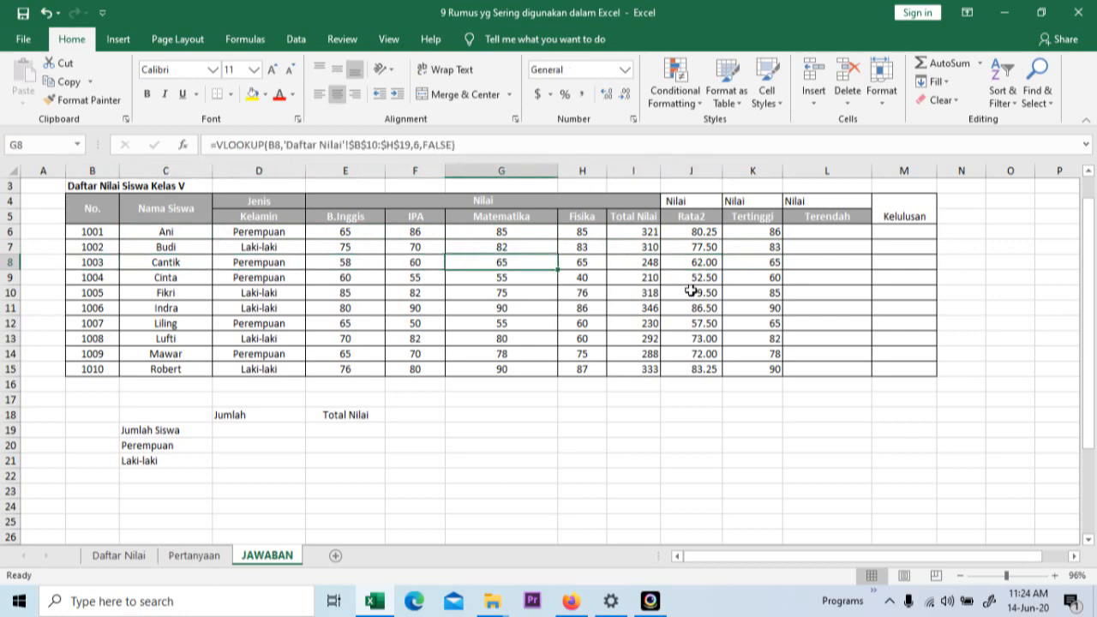
key(Right)
key(Right)
key(Right)
key(Right)
key(Left)
key(Left)
key(Left)
key(Left)
key(Right)
key(Right)
key(Right)
Check question 5 on the Pertanyaan sheet and enter =MIN(E6:H6) in L6 of the JAWABAN sheet
key(Up)
key(Up)
key(Right)
key(Right)
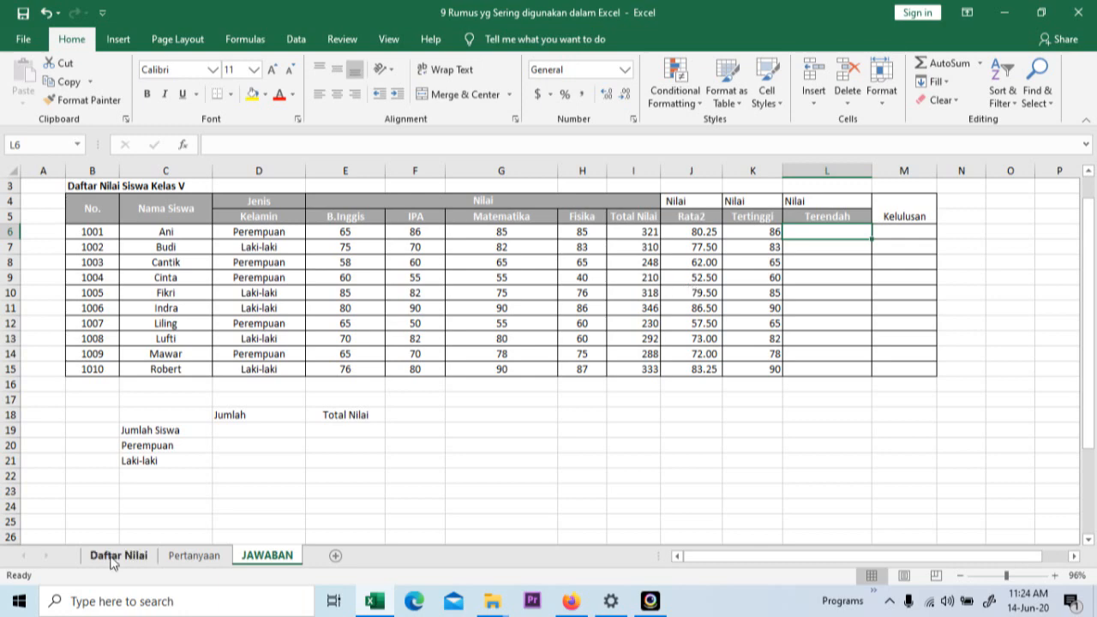
click(182, 556)
key(Down)
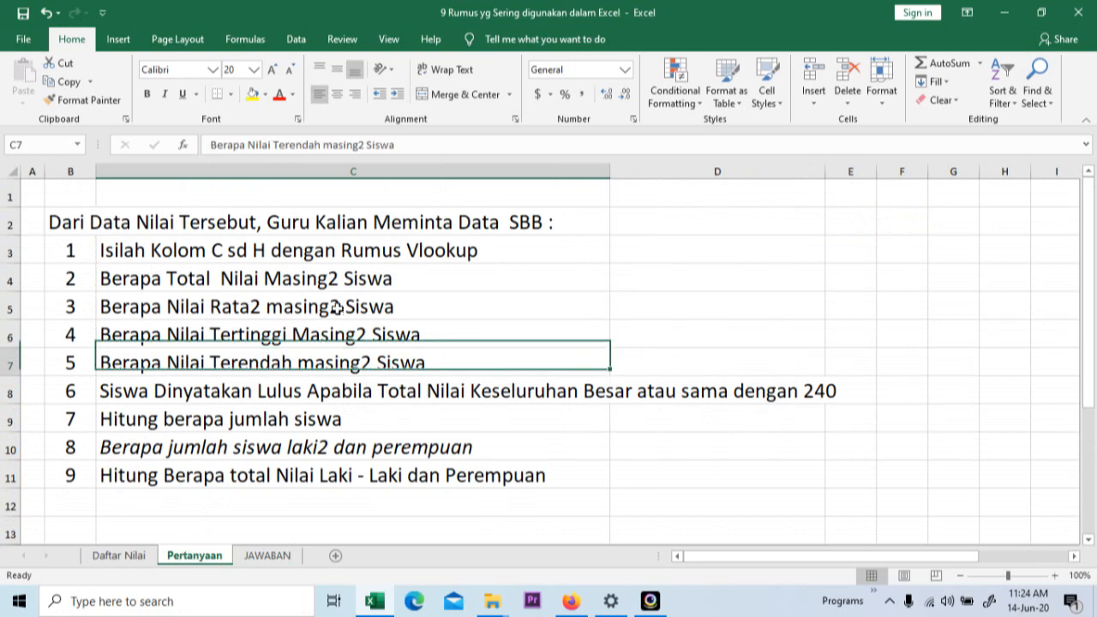
click(267, 556)
text(=)
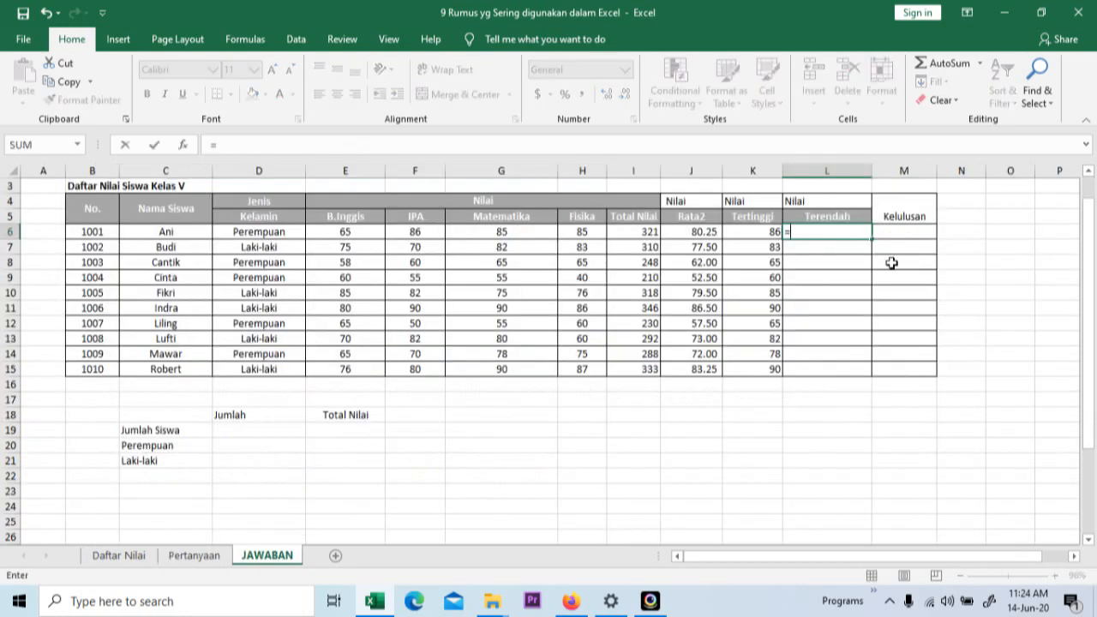
text(min()
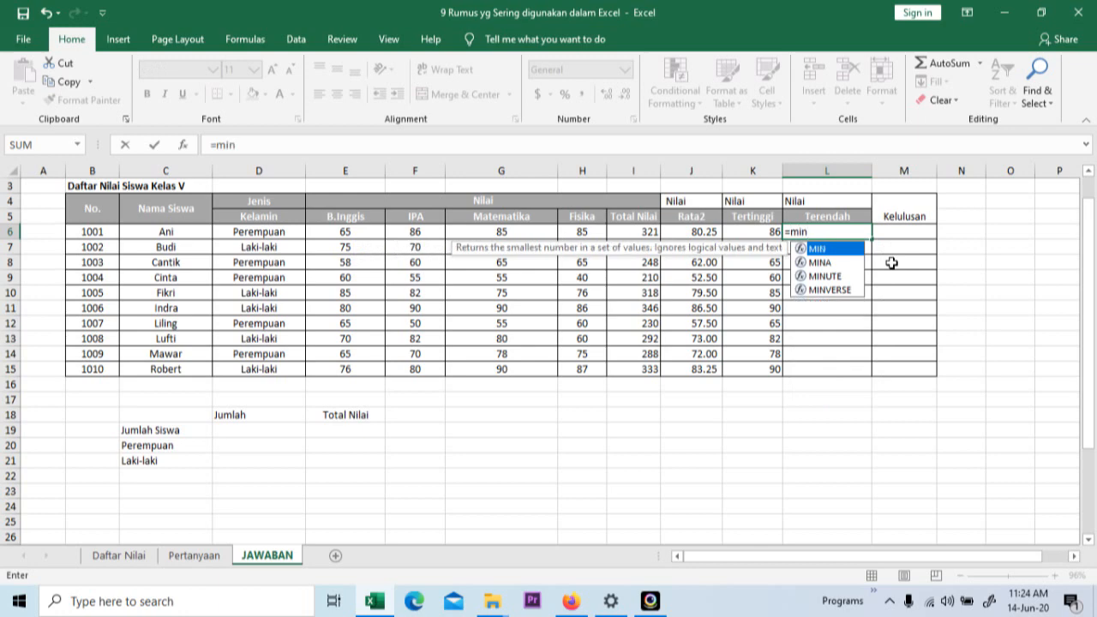
drag(345, 232, 583, 238)
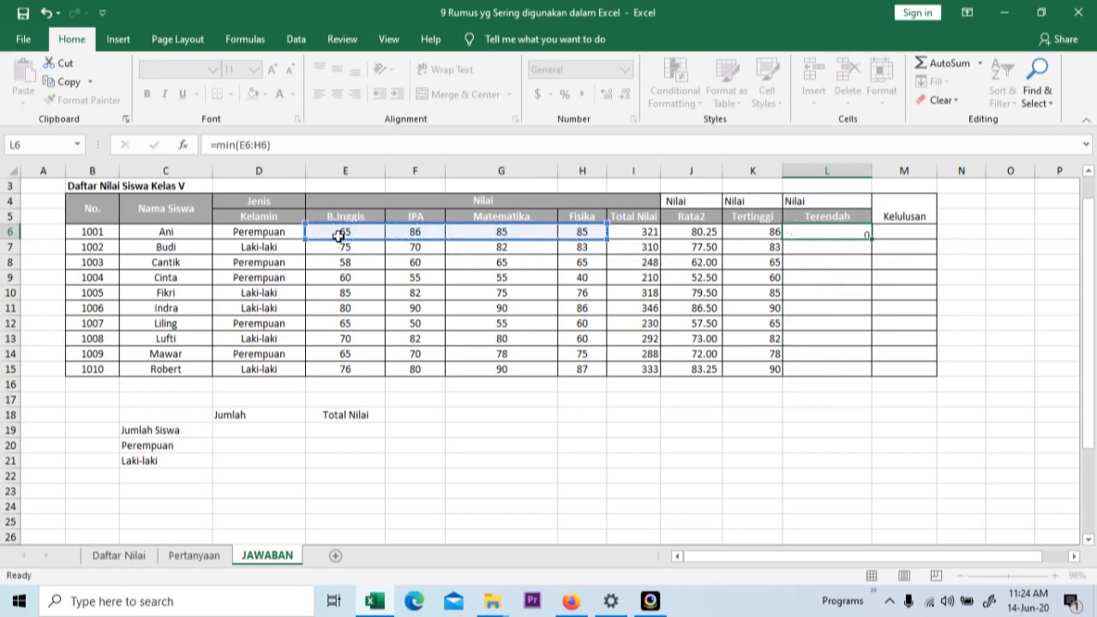
key(Return)
key(Return)
click(851, 243)
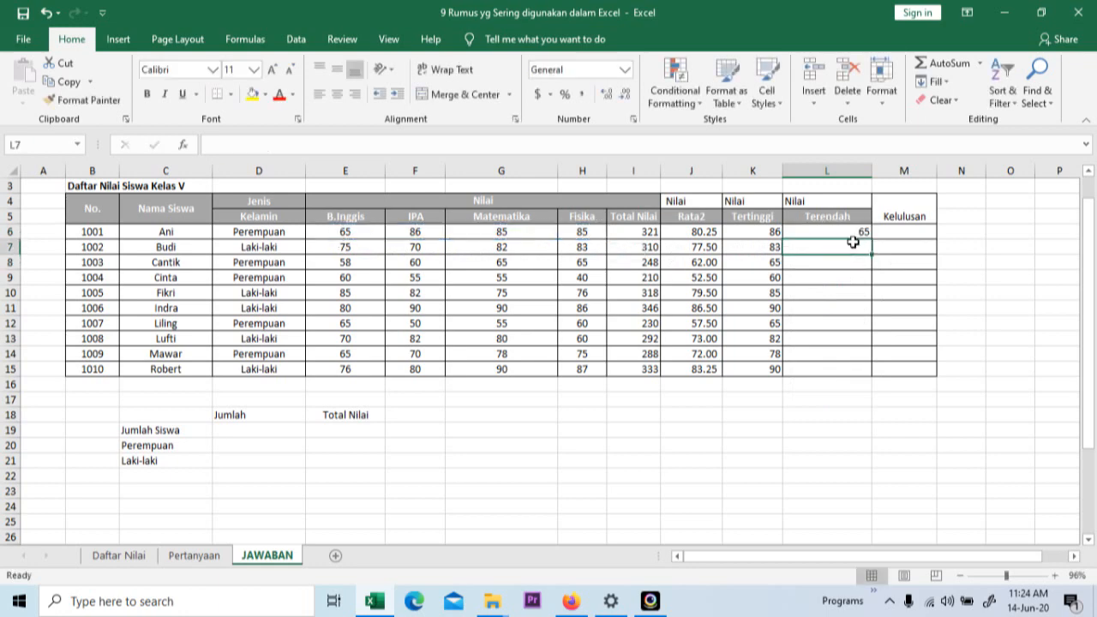
Fill the Nilai Terendah formula from L6 down to L15 and narrow column L
click(860, 233)
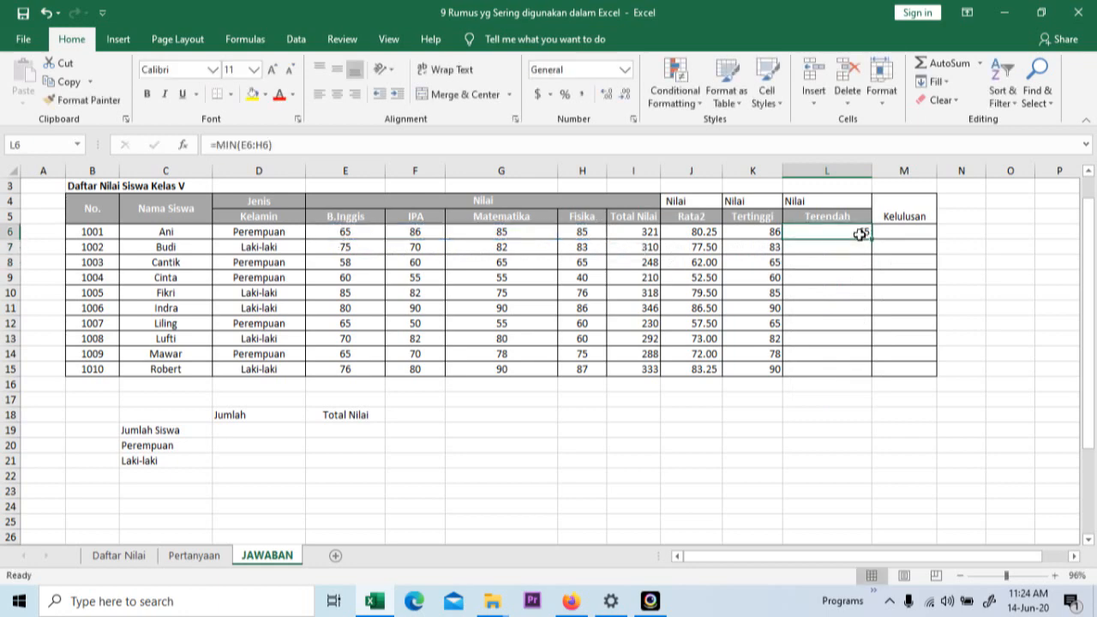
drag(870, 239, 857, 375)
click(853, 260)
drag(872, 171, 850, 178)
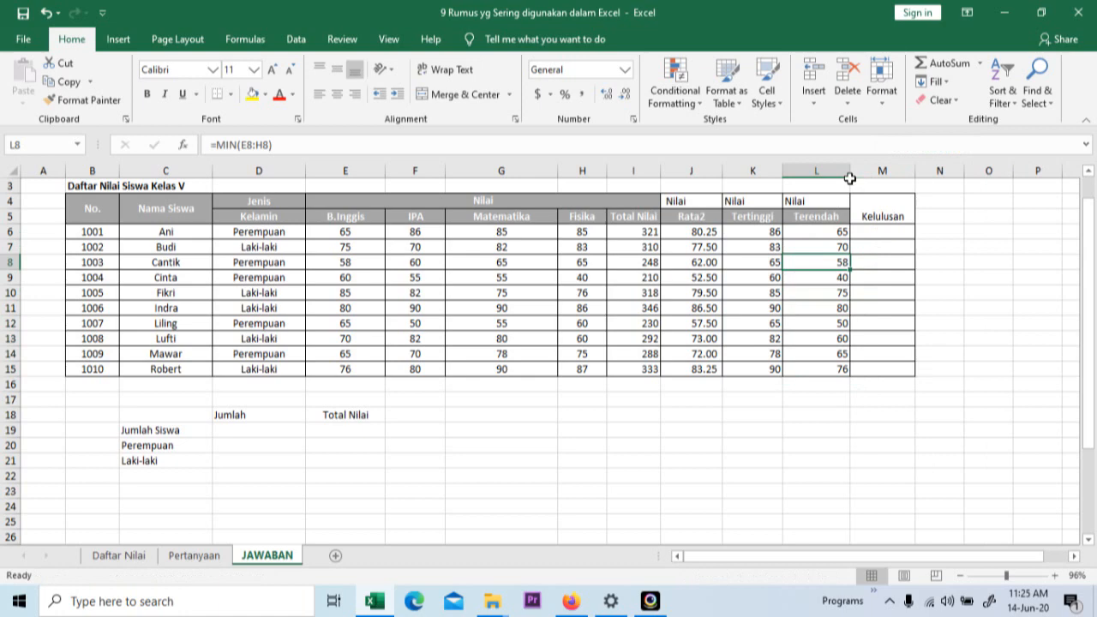
Compare the subject scores in row 6 with the Nilai Terendah result in L6
click(149, 235)
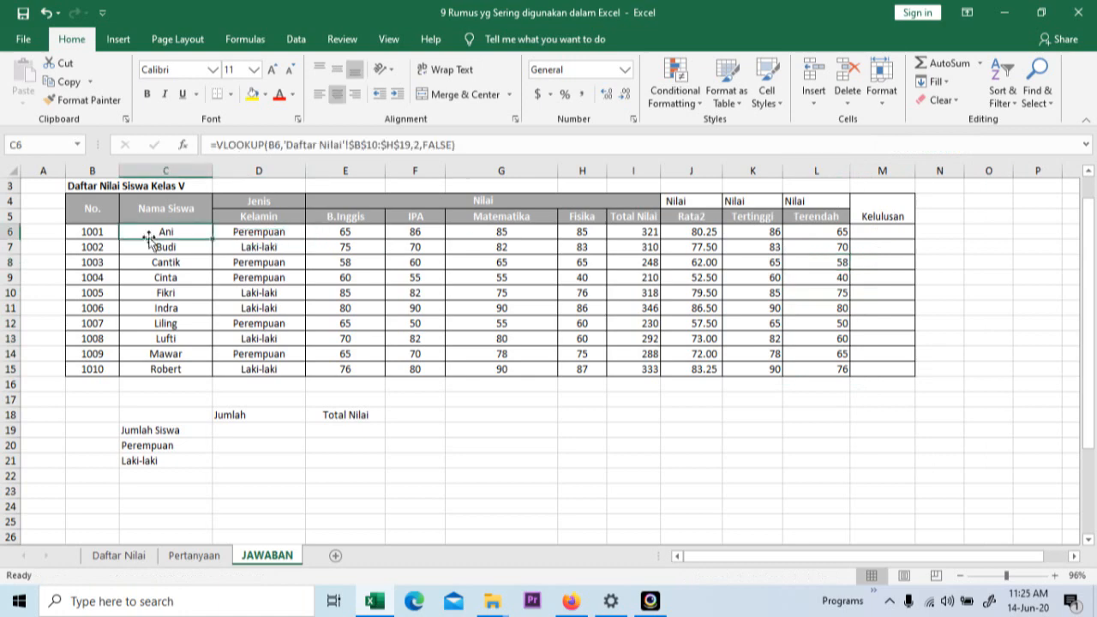
key(Right)
key(Right)
key(Right)
key(Right)
key(Right)
key(Right)
key(Right)
Compare the subject scores in row 7 with the Nilai Terendah result in L7
key(Down)
key(Left)
key(Left)
key(Left)
key(Left)
key(Left)
key(Left)
key(Left)
key(Right)
key(Right)
key(Right)
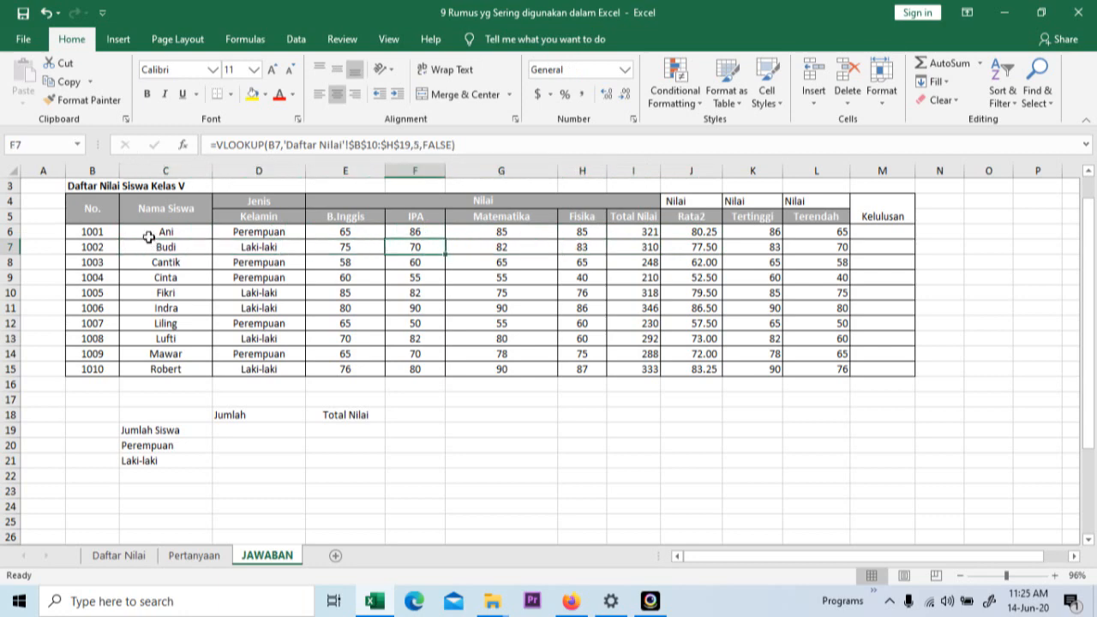
key(Left)
key(Left)
key(Right)
key(Right)
key(Right)
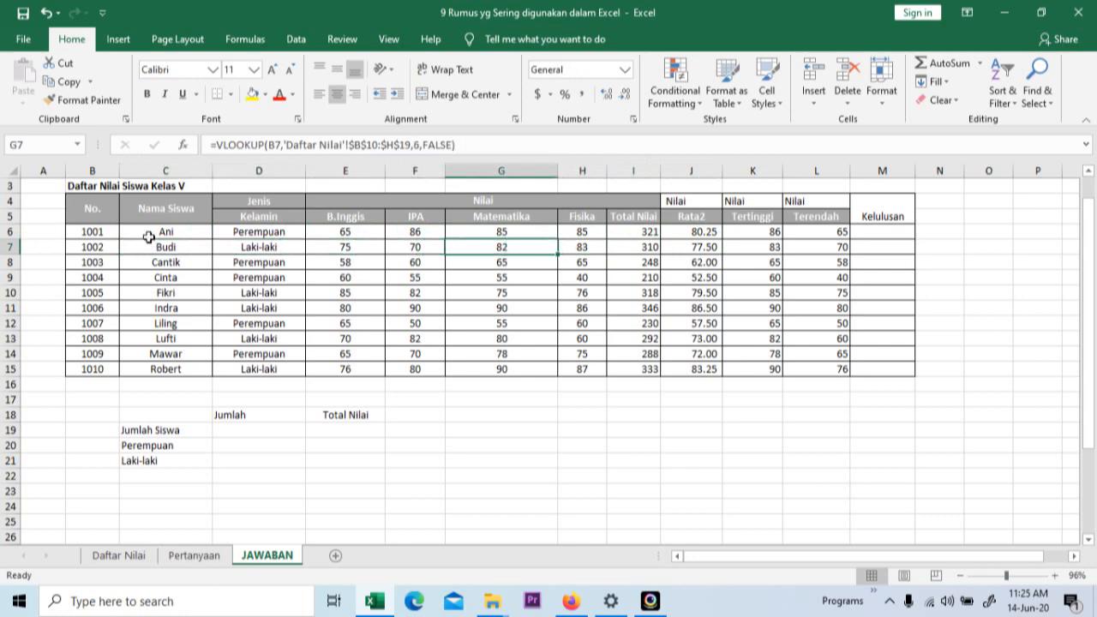
key(Right)
key(Right)
key(Right)
key(Right)
key(Right)
key(Right)
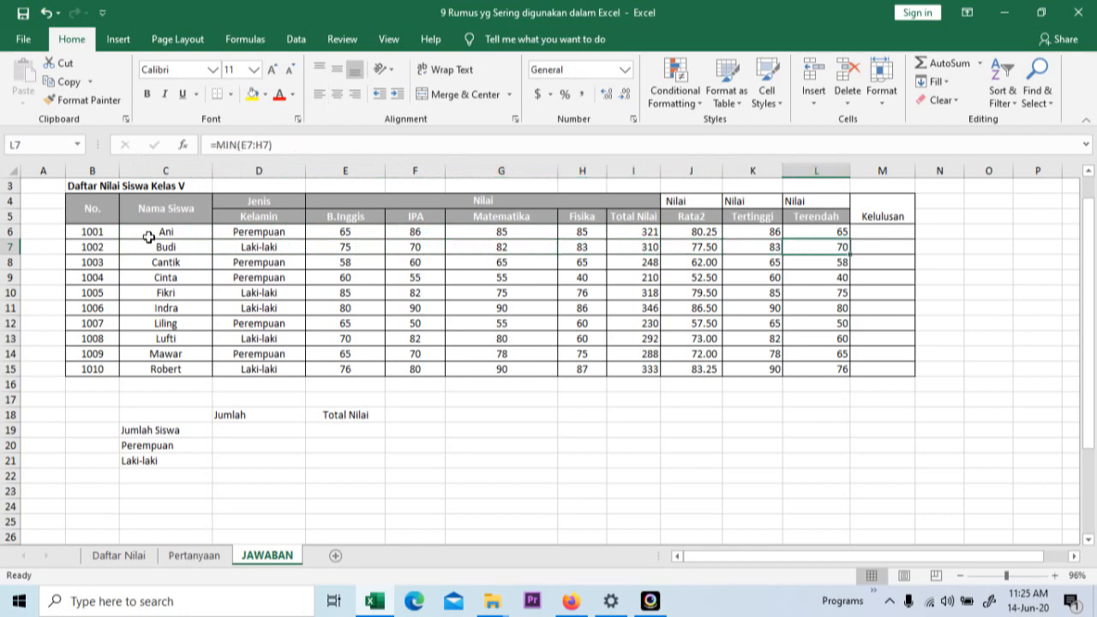
Read the pass condition in question 6 and the remaining questions on the Pertanyaan sheet
key(Up)
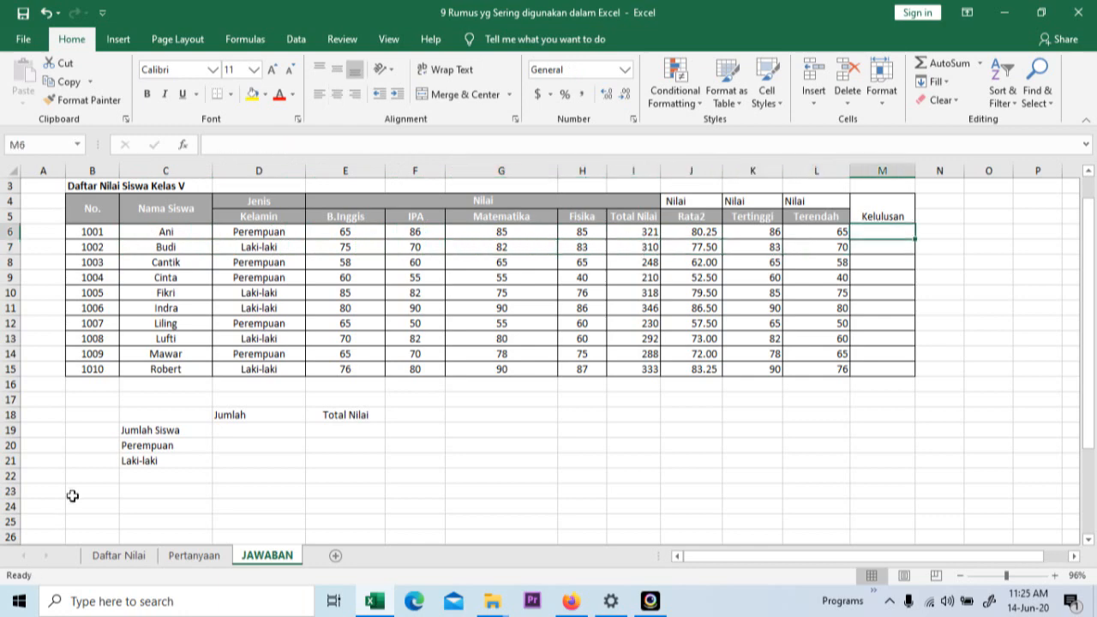
click(165, 564)
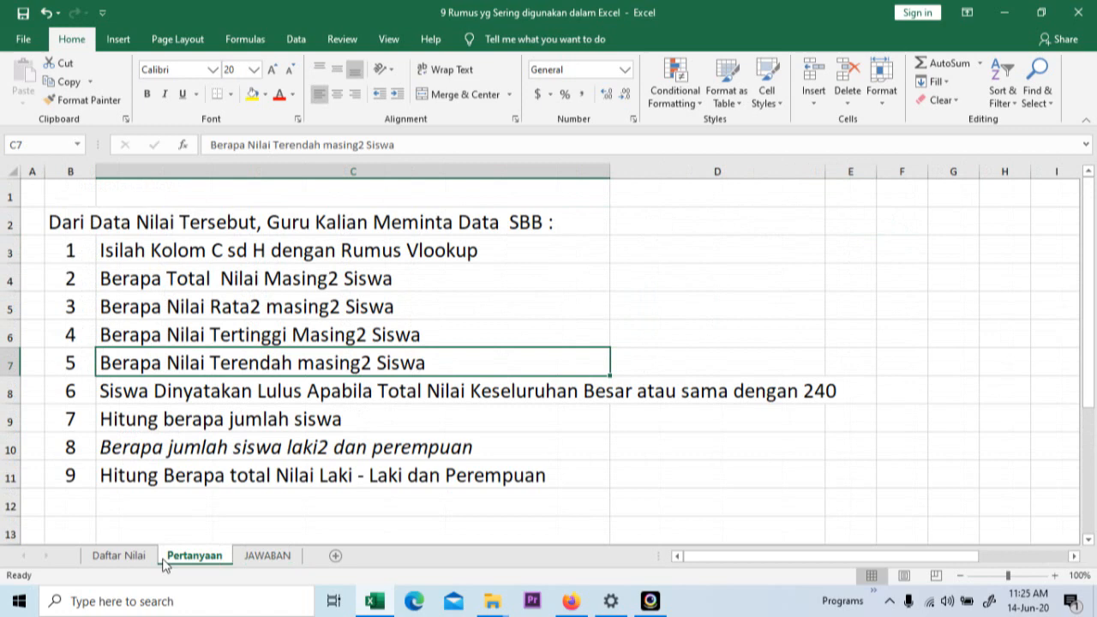
key(Down)
key(Down)
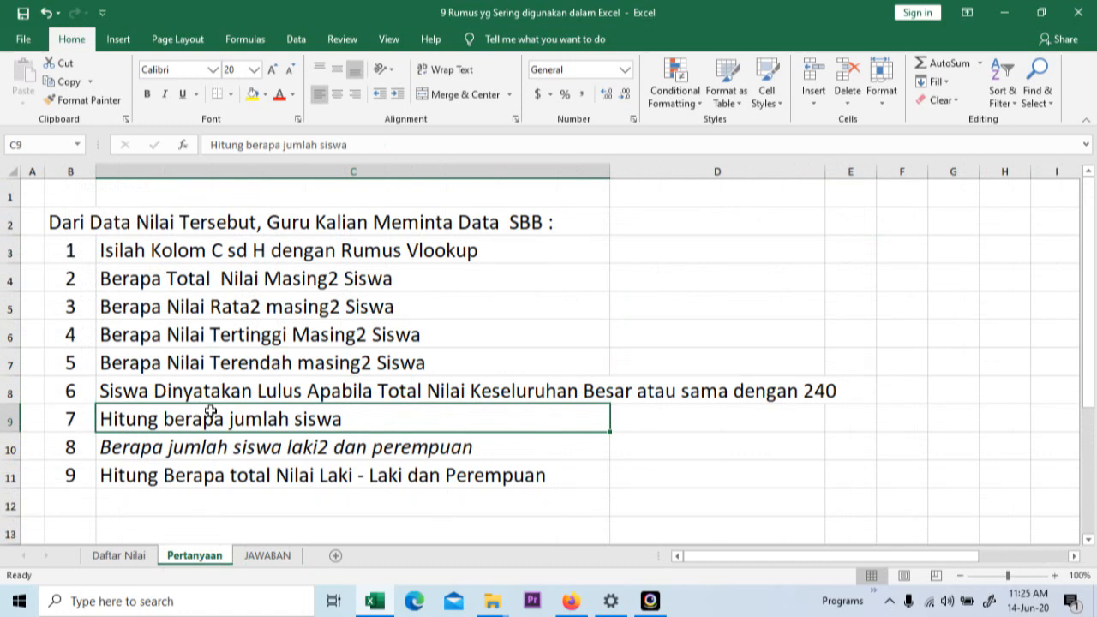
key(Down)
key(Down)
key(Down)
key(Down)
Move the Syarat Kelurusan table on the JAWABAN sheet from B30:C34 up to B24:C28
click(286, 556)
click(221, 458)
key(Down)
key(Down)
key(Down)
key(Down)
key(Down)
key(Down)
key(Down)
key(Down)
key(Down)
key(Down)
key(Down)
key(Down)
key(Down)
key(Down)
key(Down)
key(Up)
key(Left)
key(Up)
key(Up)
key(Up)
key(Up)
key(Left)
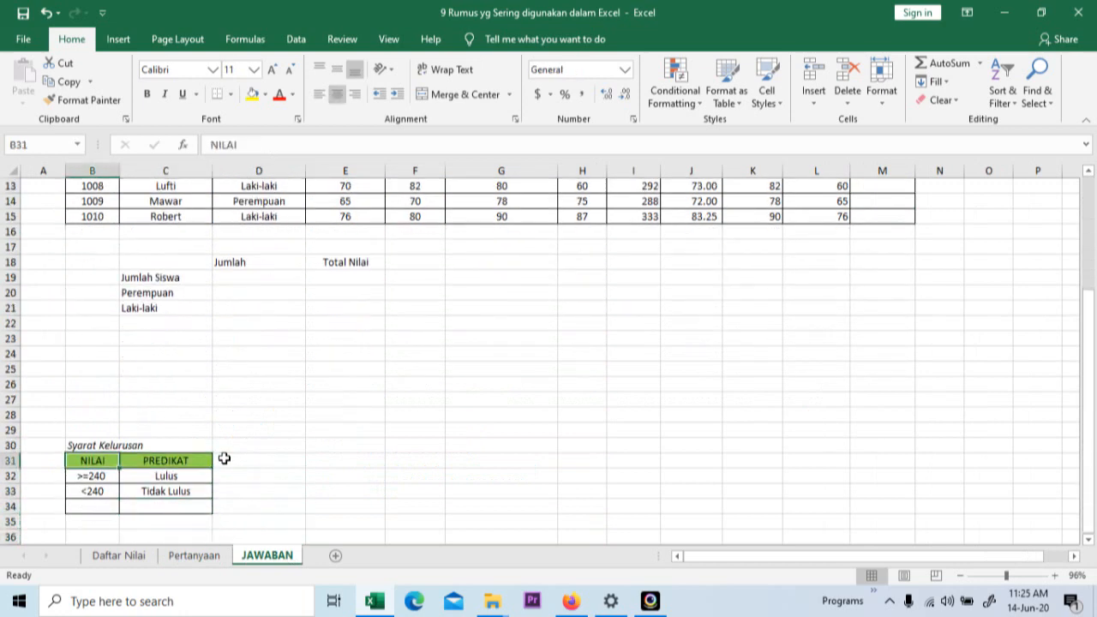
key(Up)
key(shift+Down)
key(shift+Down)
key(shift+Down)
key(shift+Down)
key(shift+Right)
key(ctrl+x)
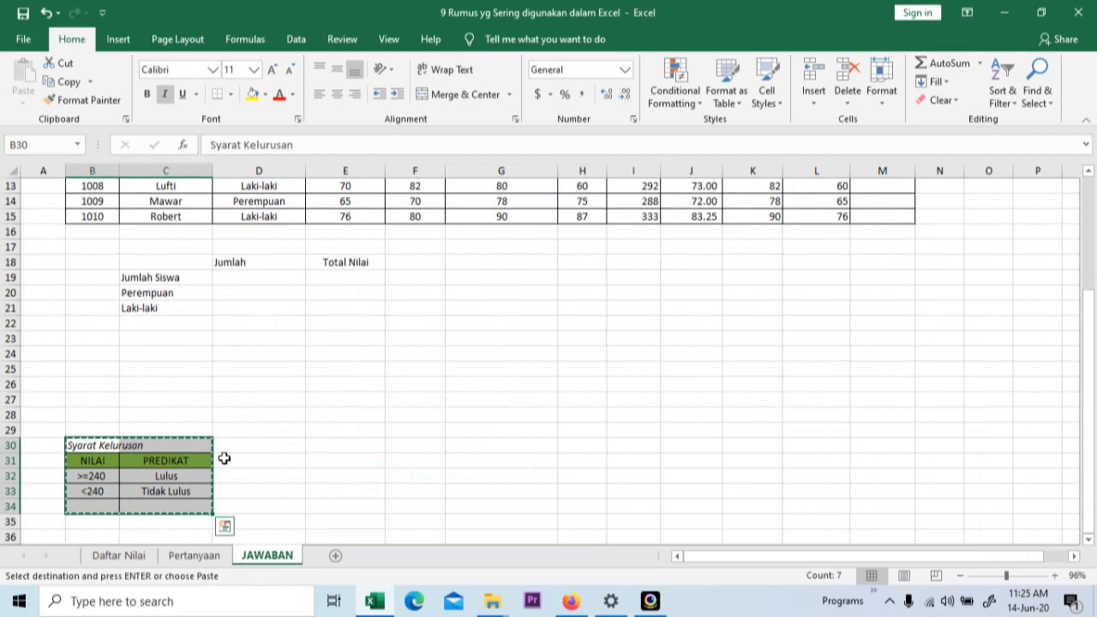
key(Up)
key(Up)
key(Up)
key(Up)
key(Up)
key(Up)
key(Return)
Review the student table and the NILAI conditions in the Syarat Kelurusan table on the JAWABAN sheet
key(Up)
key(Up)
key(Up)
key(Up)
key(Up)
key(Up)
key(Up)
key(Up)
key(Up)
key(Up)
key(Up)
key(Up)
key(Up)
key(Up)
key(Up)
key(Up)
key(Up)
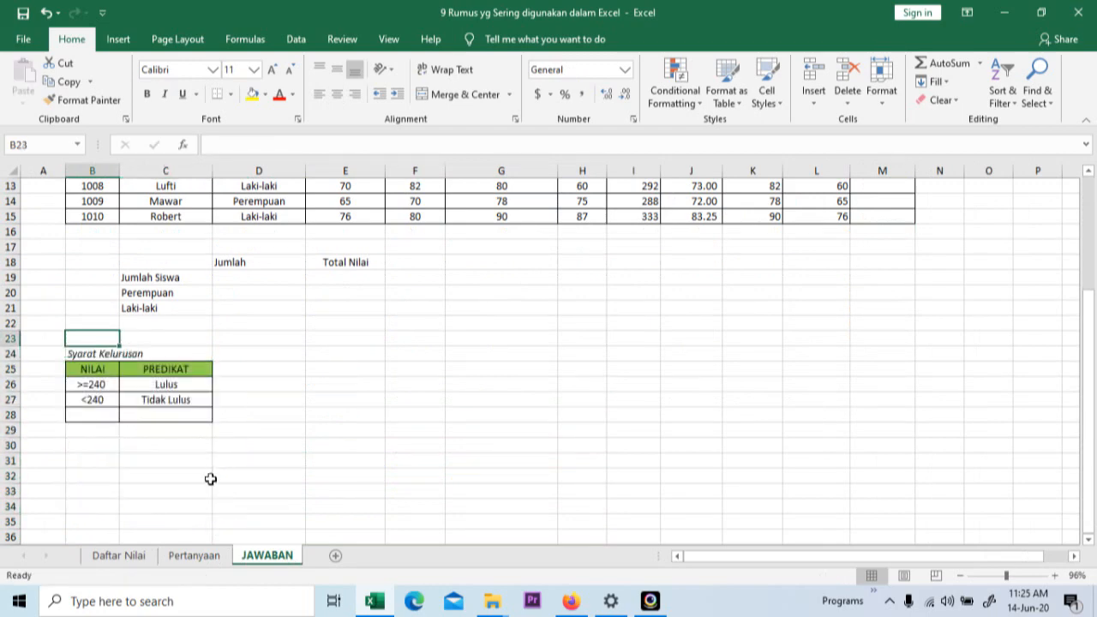
key(Down)
key(Down)
key(Down)
key(Down)
key(Down)
key(Down)
key(Down)
key(Down)
key(Down)
key(Down)
key(Down)
key(Down)
key(Down)
key(Down)
key(Down)
key(Down)
key(Down)
key(Down)
key(Down)
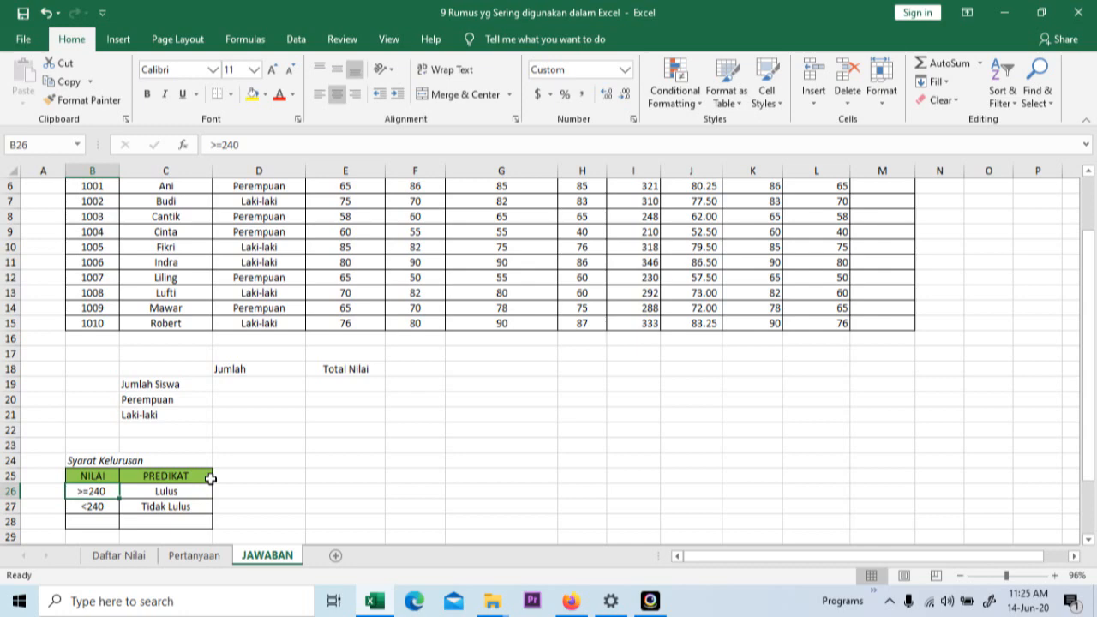
Enter the Kelulusan formula =IF(I6>=240,"Lulus","tidak lulus") in cell M6
click(854, 292)
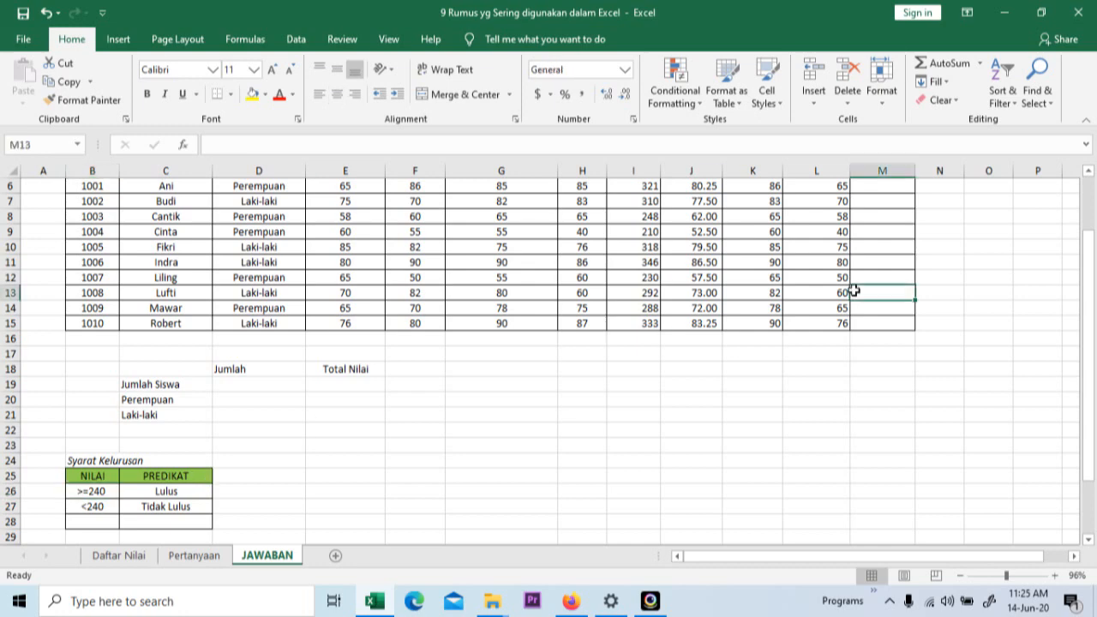
scroll(855, 291, up, 2)
key(Up)
key(Up)
key(Up)
key(Up)
key(Up)
key(Up)
key(Up)
key(Up)
key(Up)
key(Up)
key(Down)
key(Down)
key(Down)
key(Up)
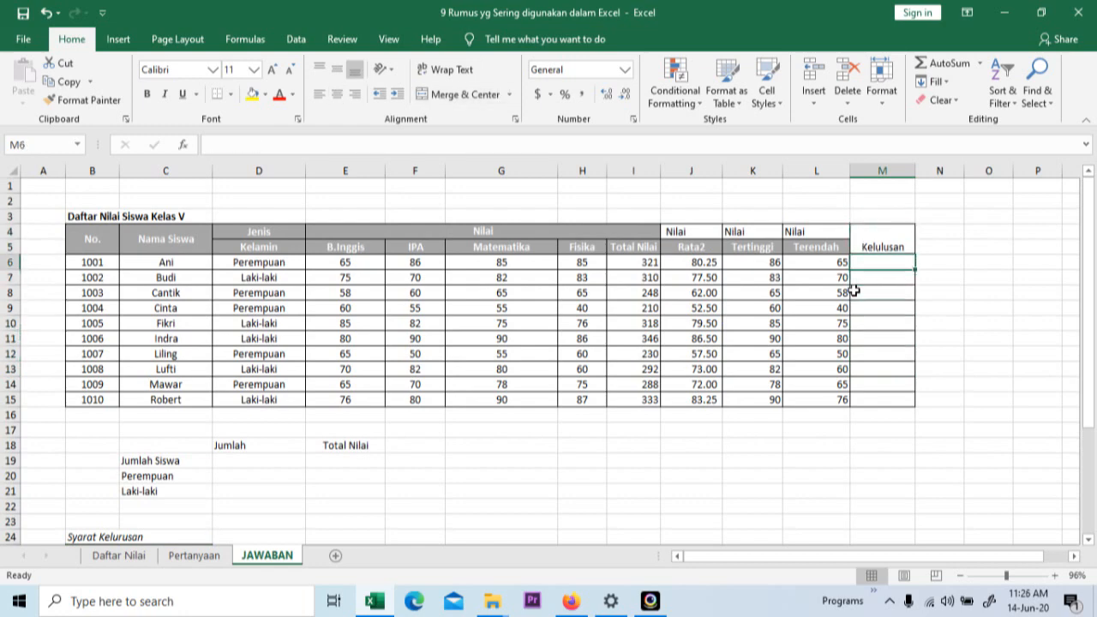
text(=)
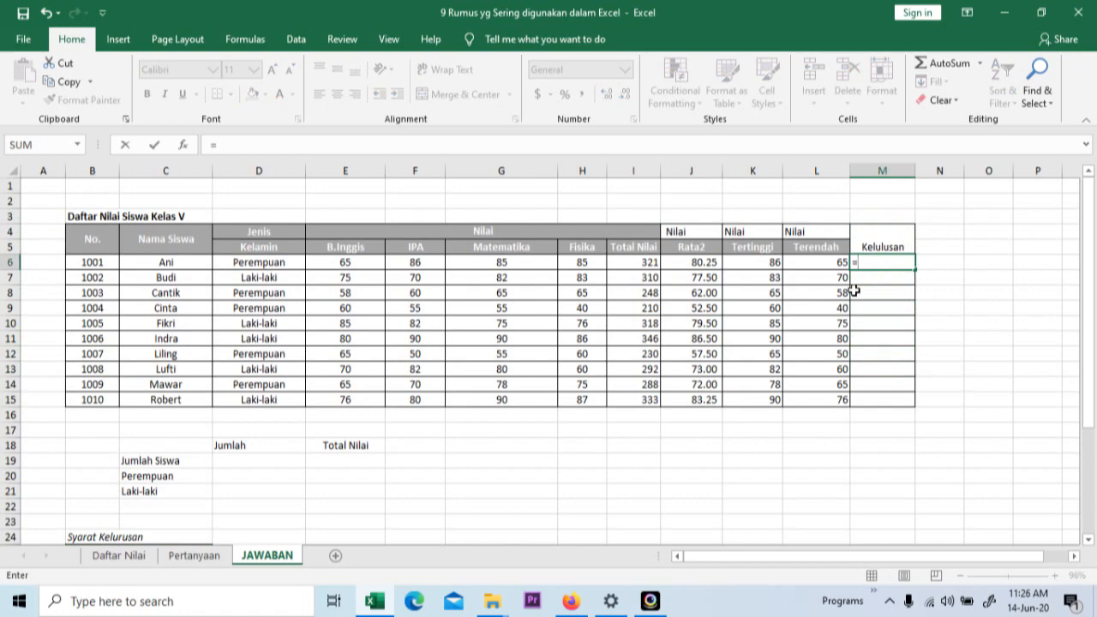
text(if()
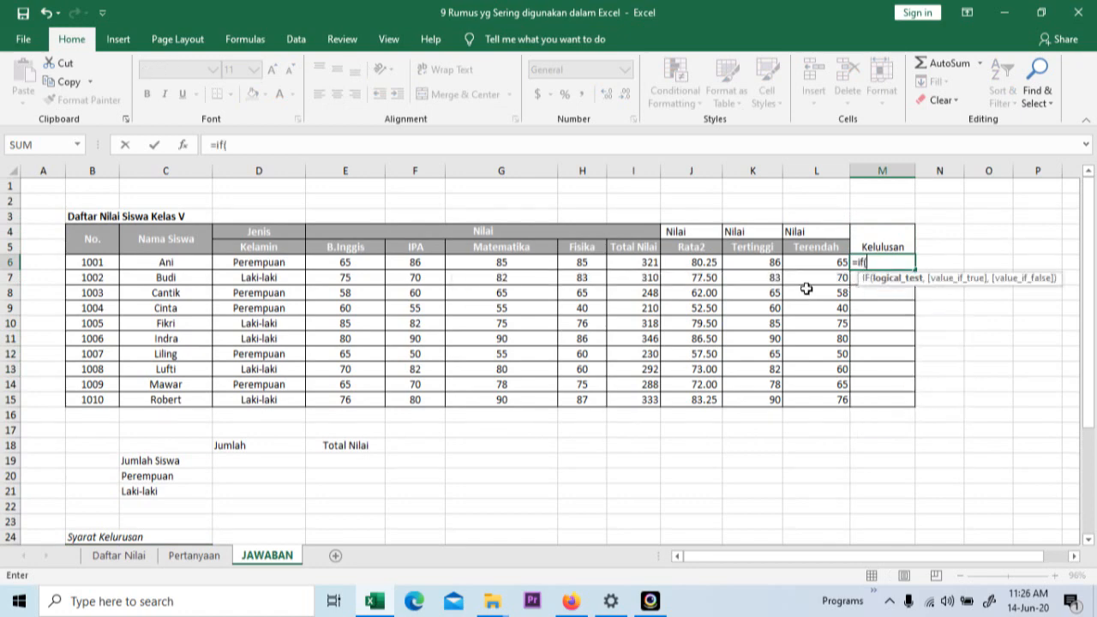
click(649, 264)
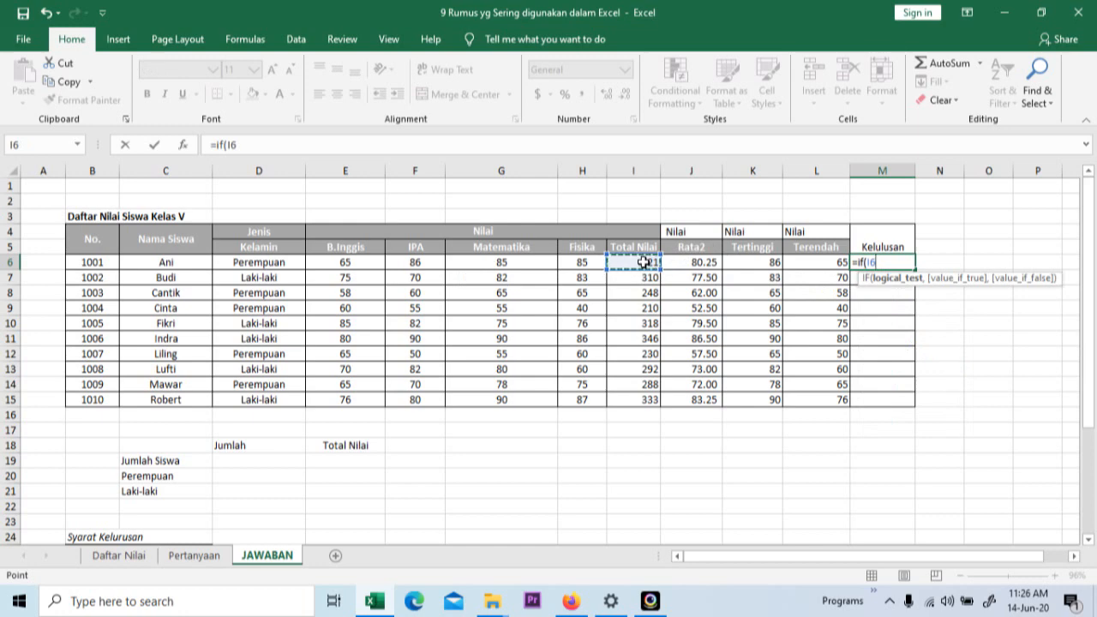
text(>=240)
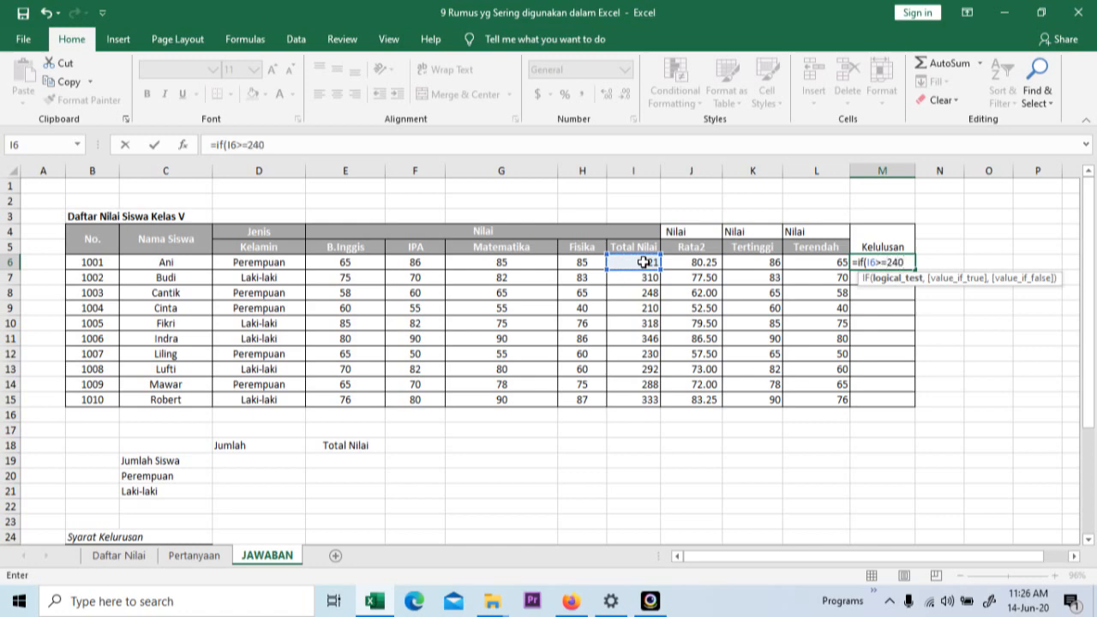
text(,)
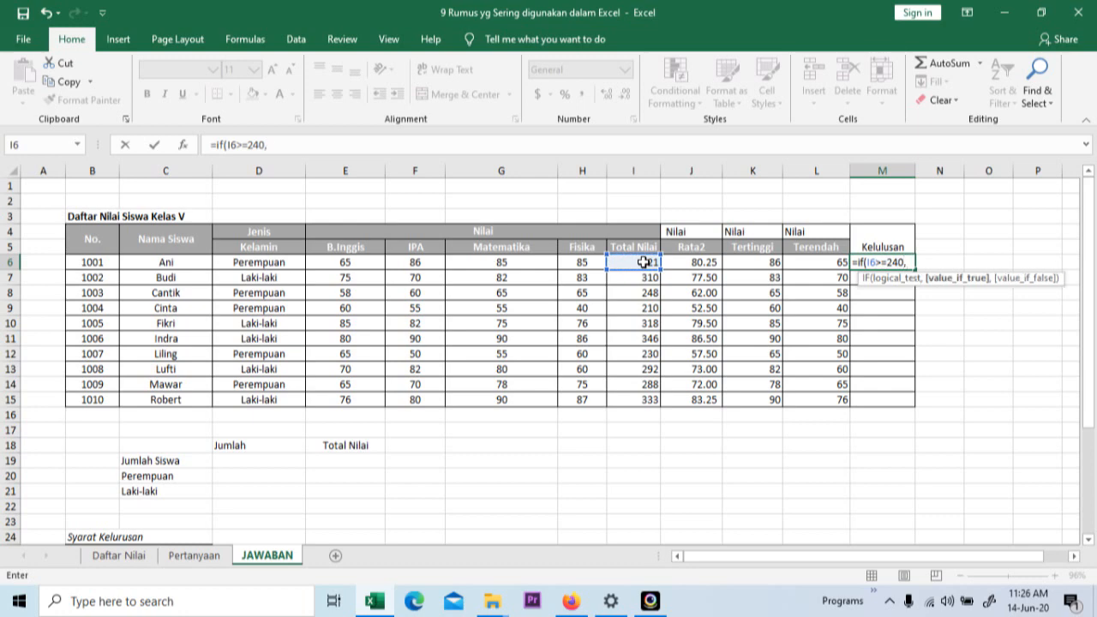
text("Lulus")
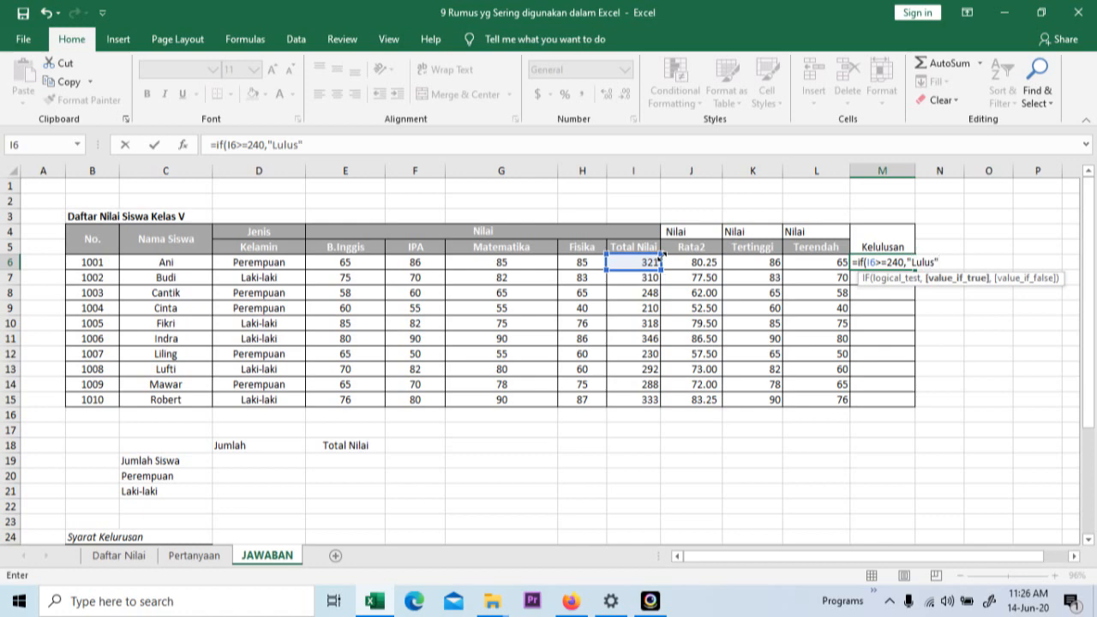
text(,)
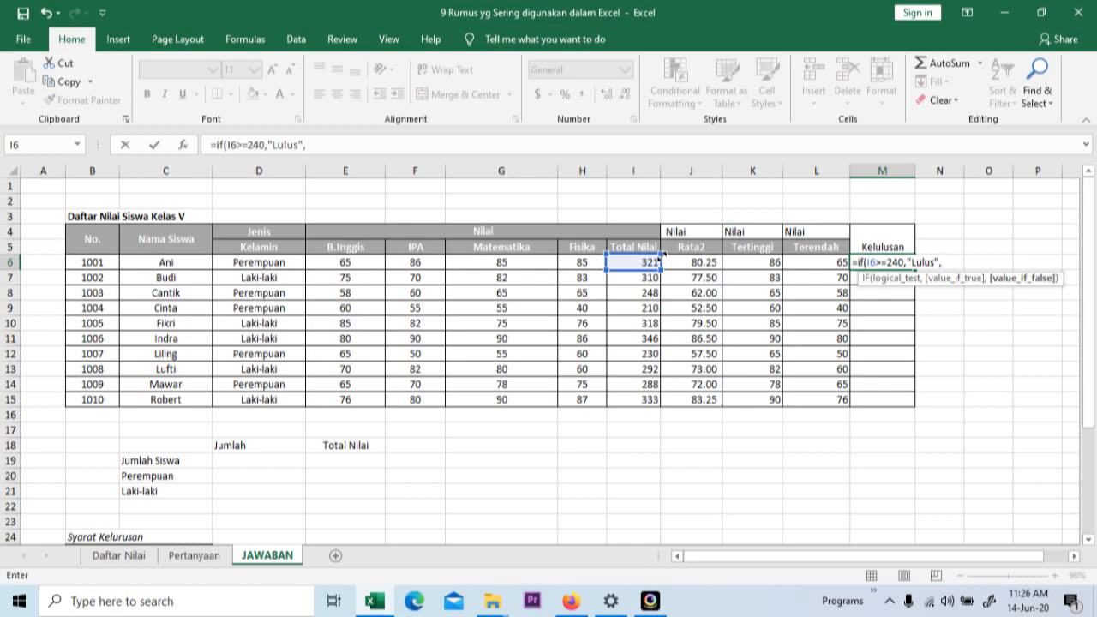
text("tidak lus)
key(BackSpace)
text(lus"))
key(Return)
click(894, 261)
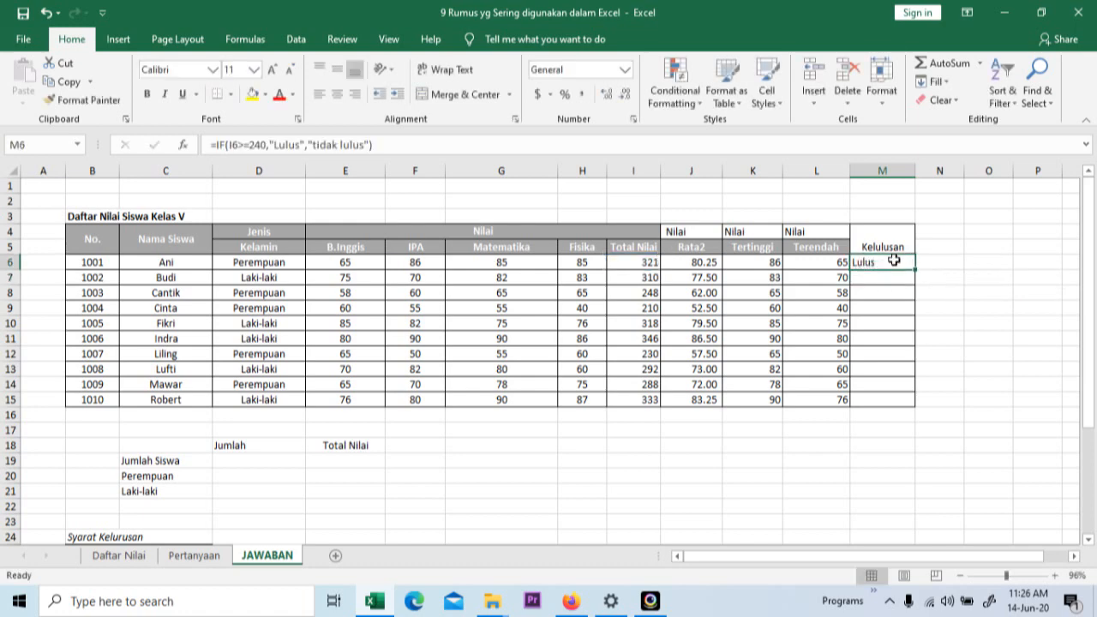
Check the first student's row 6 against the Kelulusan result, passing through the Total Nilai in I6
click(198, 257)
key(Right)
key(Right)
key(Right)
key(Right)
key(Right)
key(Right)
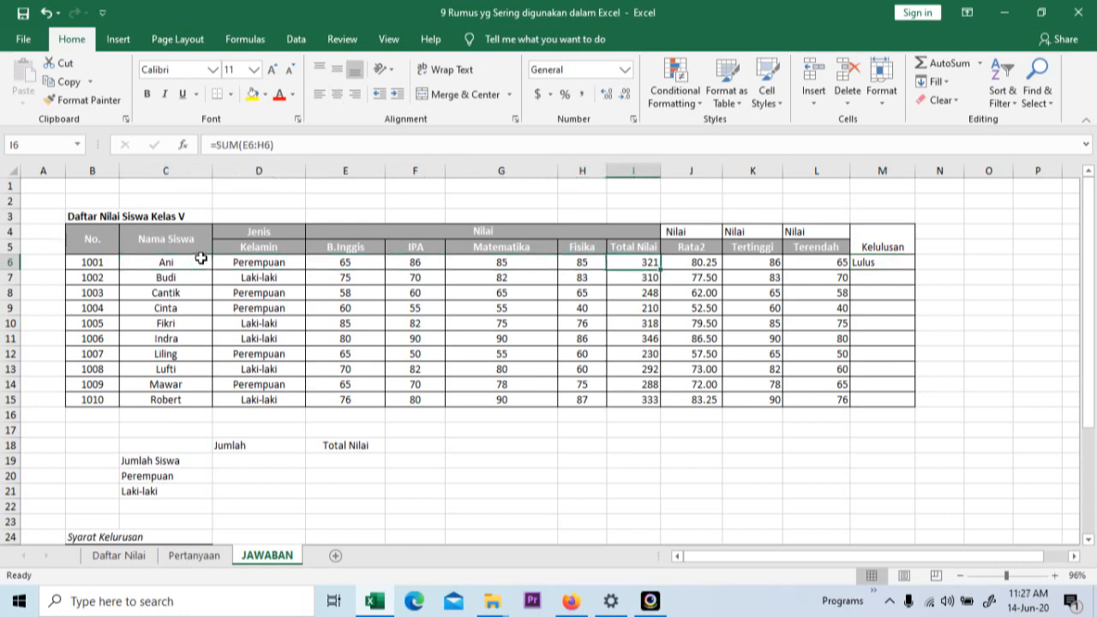
key(Right)
key(Right)
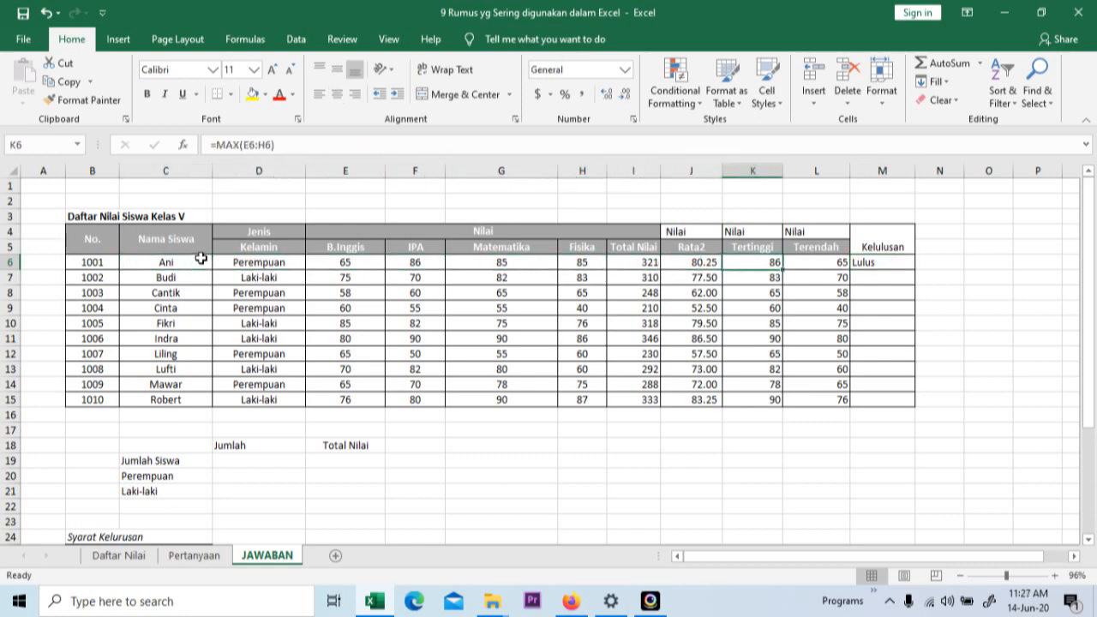
Fill the Kelulusan formula from M6 down through M15
click(869, 276)
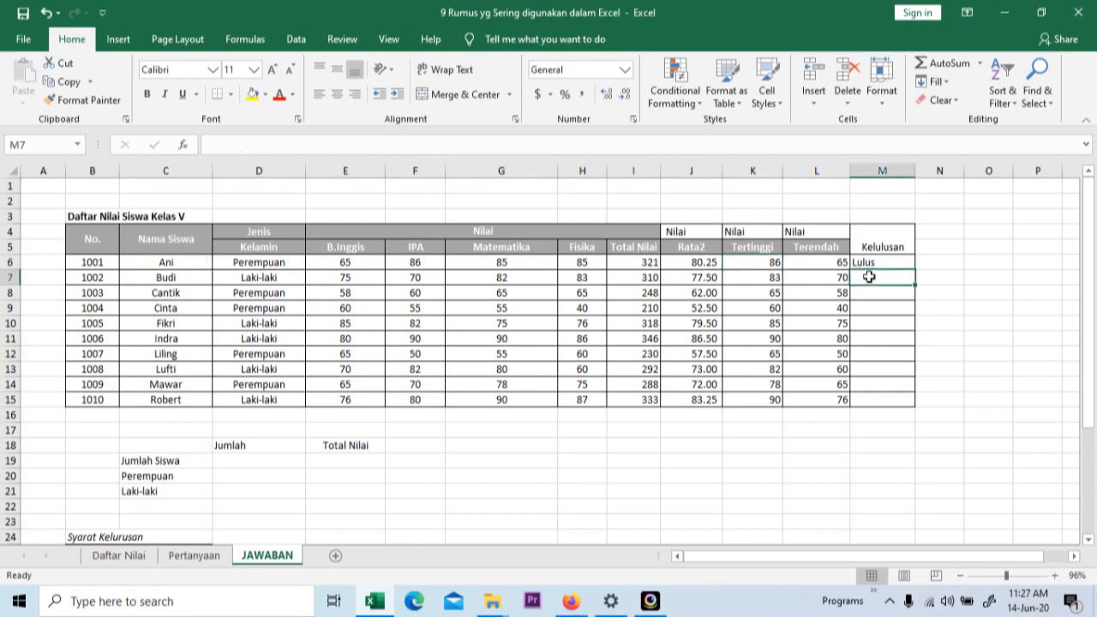
click(895, 266)
drag(914, 269, 877, 410)
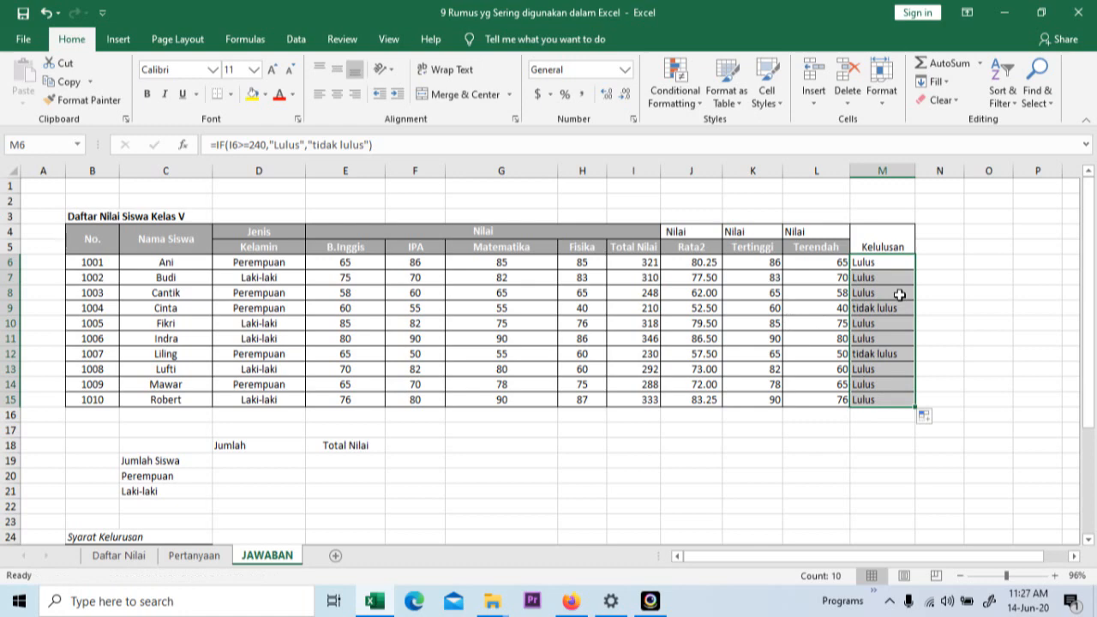
Compare the scores and Total Nilai in row 9 with the Kelulusan result in M9
click(844, 308)
key(Left)
key(Left)
key(Left)
key(Left)
key(Left)
key(Left)
key(Left)
key(Left)
key(Left)
key(Right)
key(Right)
key(Right)
key(Right)
key(Right)
key(Right)
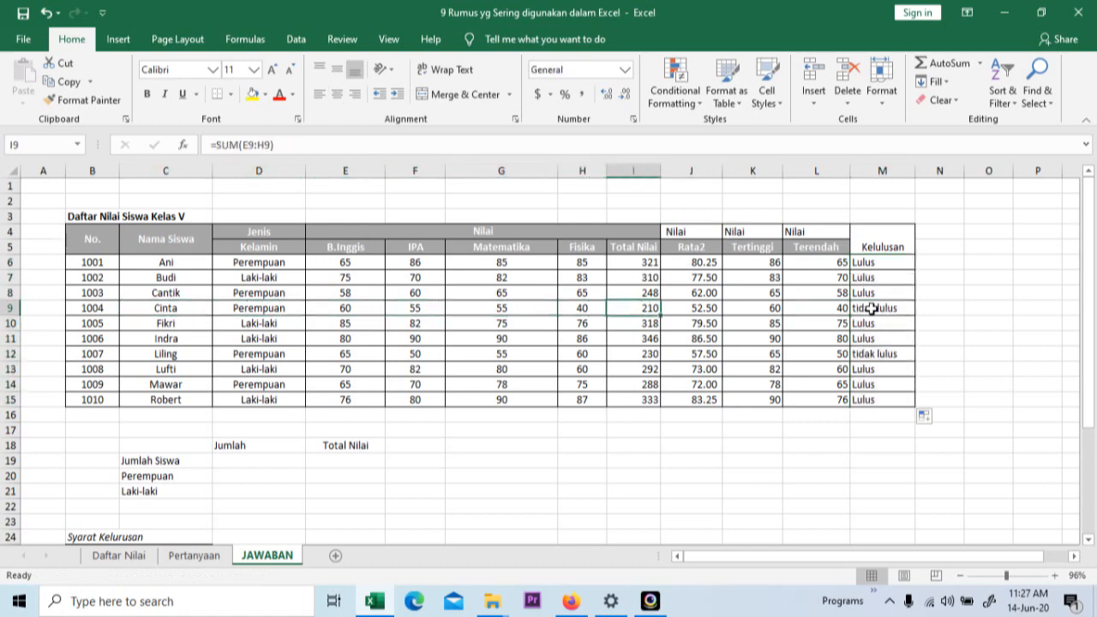
key(Right)
key(Right)
key(Right)
Compare the scores and Total Nilai in row 12 with the Kelulusan result in M12
key(Down)
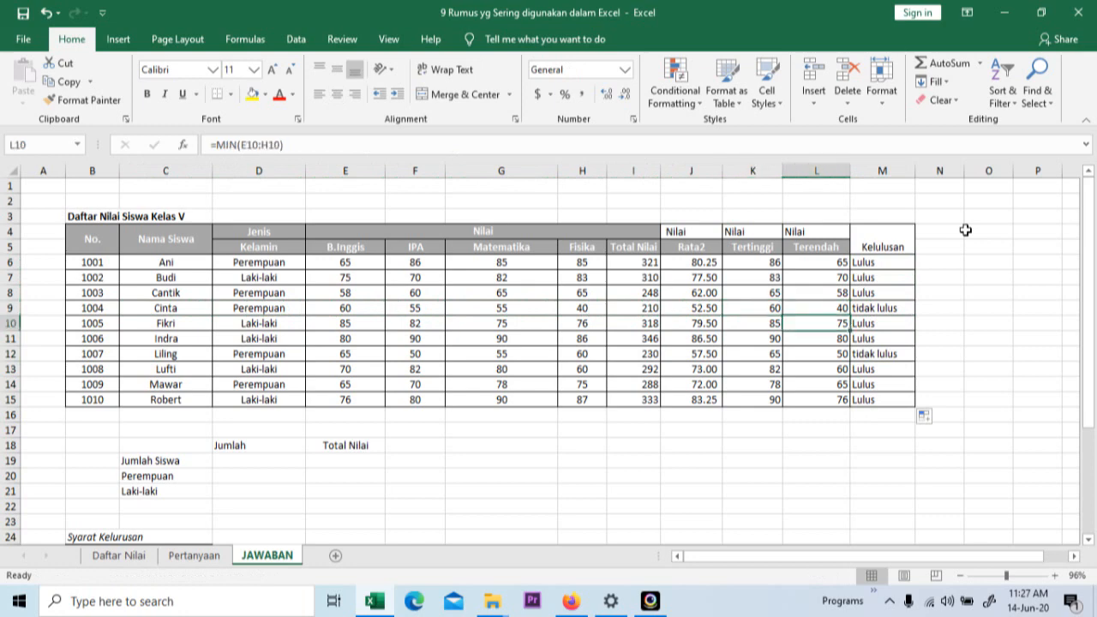
key(Left)
key(Left)
key(Left)
key(Left)
key(Left)
key(Left)
key(Left)
key(Down)
key(Down)
key(Down)
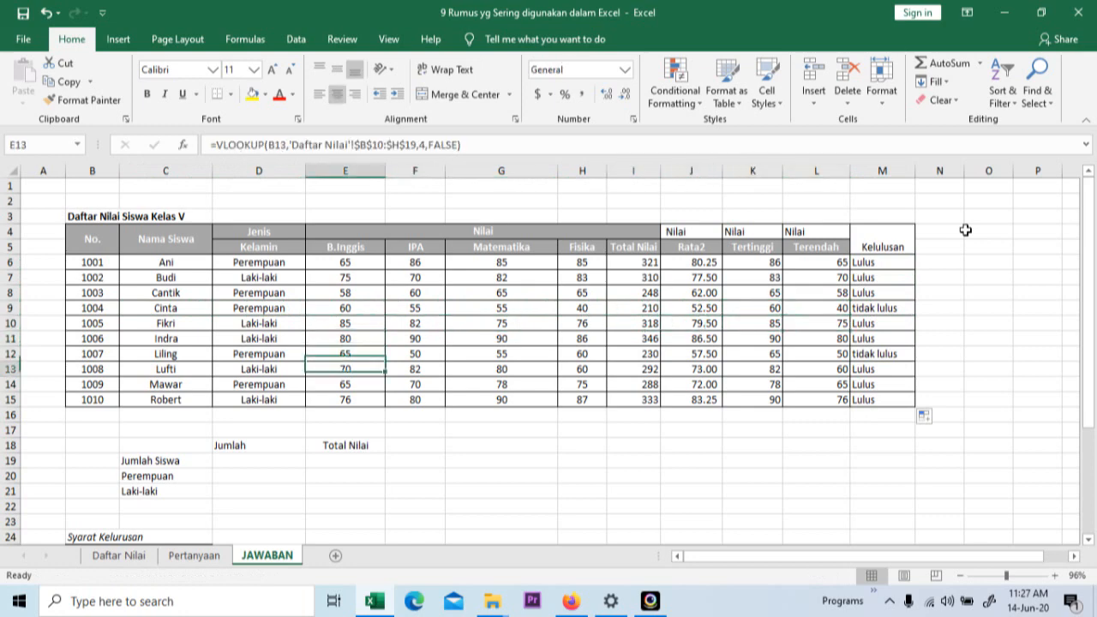
key(Right)
key(Right)
key(Up)
key(Right)
key(Right)
key(Left)
key(Left)
key(Left)
key(Left)
key(Left)
key(Left)
key(Right)
key(Right)
key(Right)
key(Right)
key(Right)
key(Right)
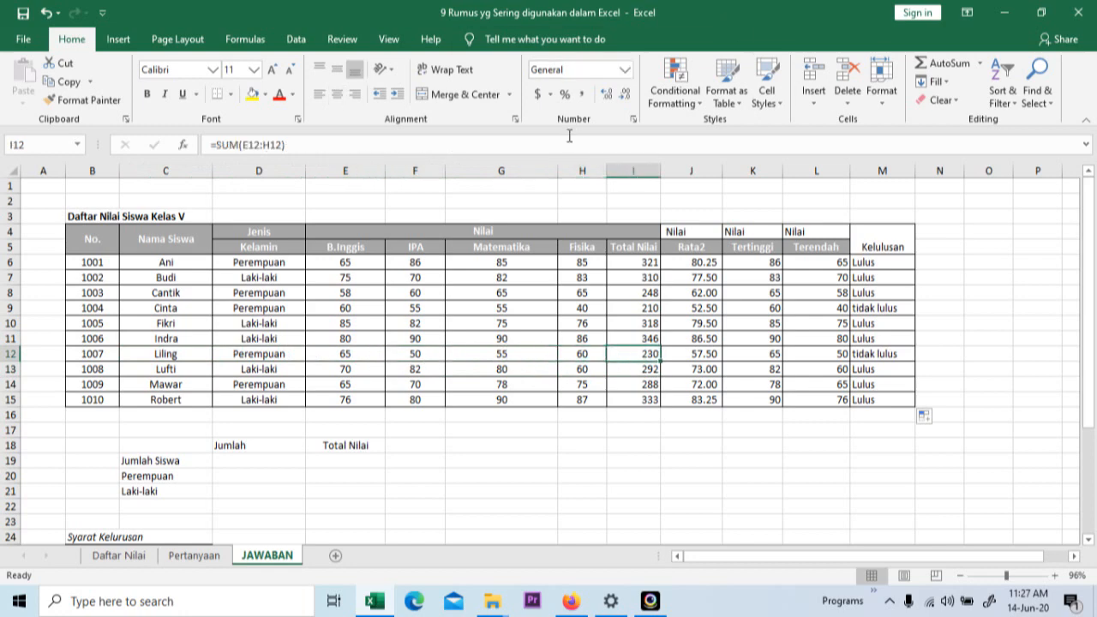
Narrow the Matematika column G and the B.Inggis column E slightly
mouse_move(557, 171)
mouse_down()
mouse_move(497, 178)
mouse_move(544, 177)
mouse_up()
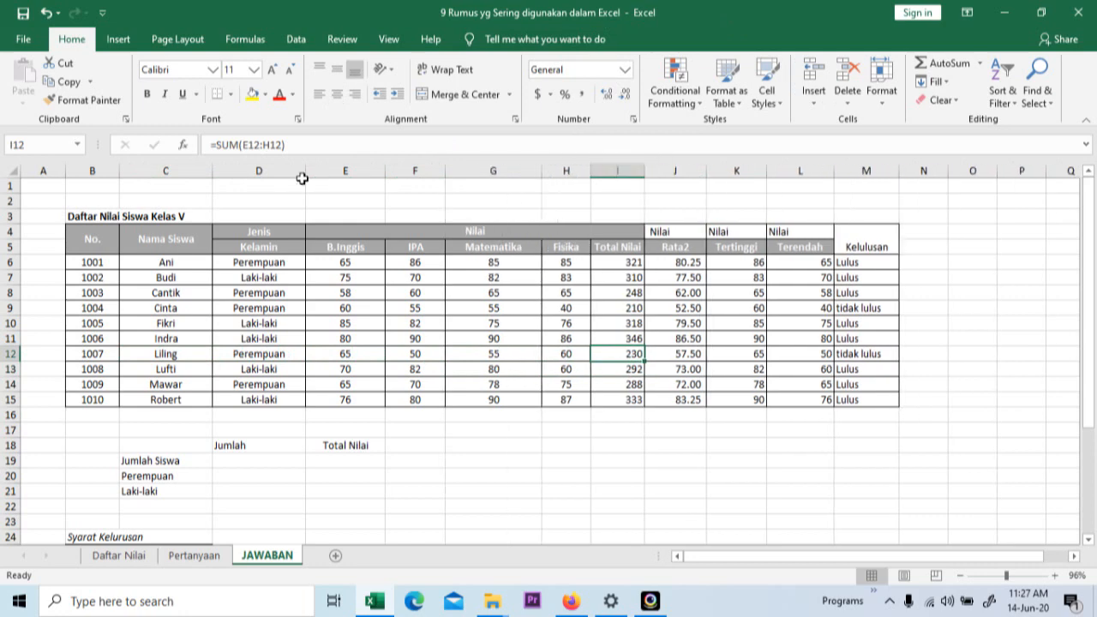
drag(389, 170, 368, 180)
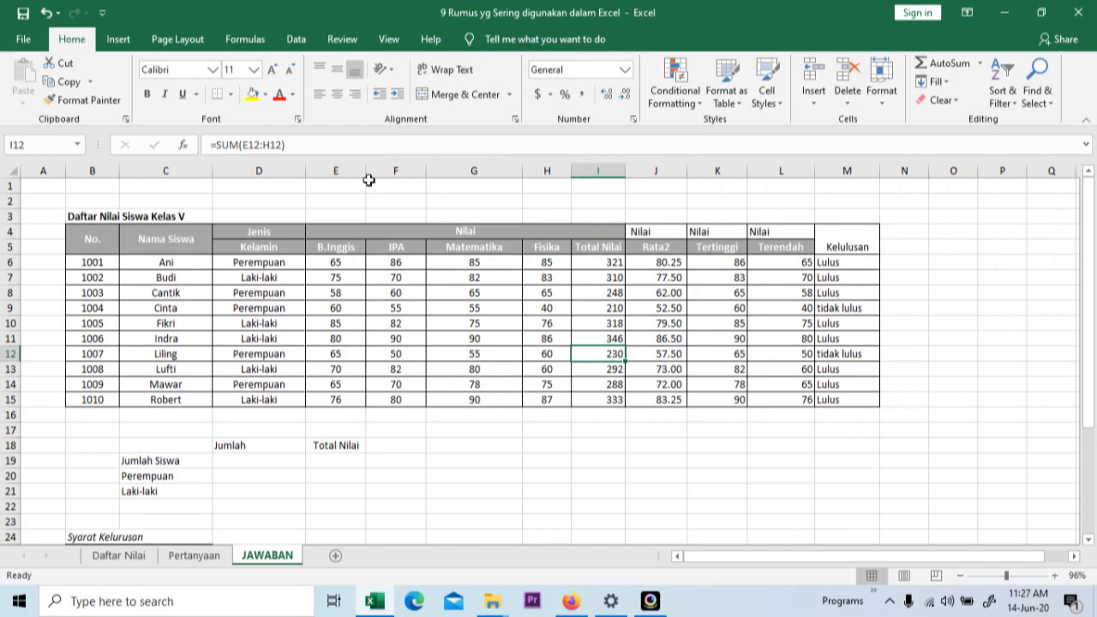
click(616, 442)
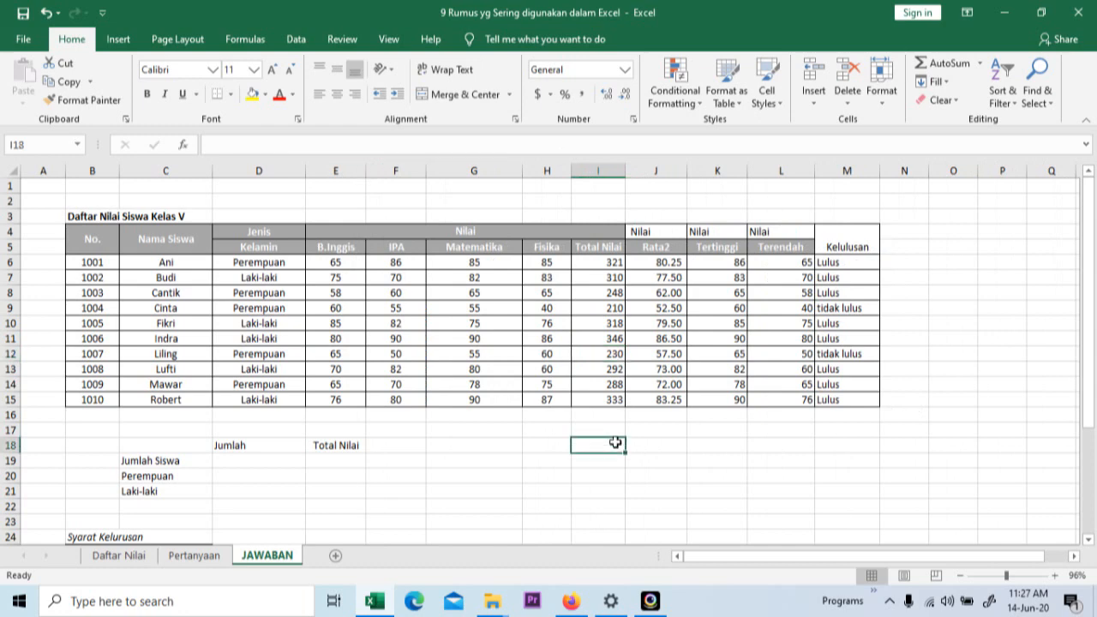
Review the first two students' scores and Kelulusan results in rows 6 and 7
click(840, 260)
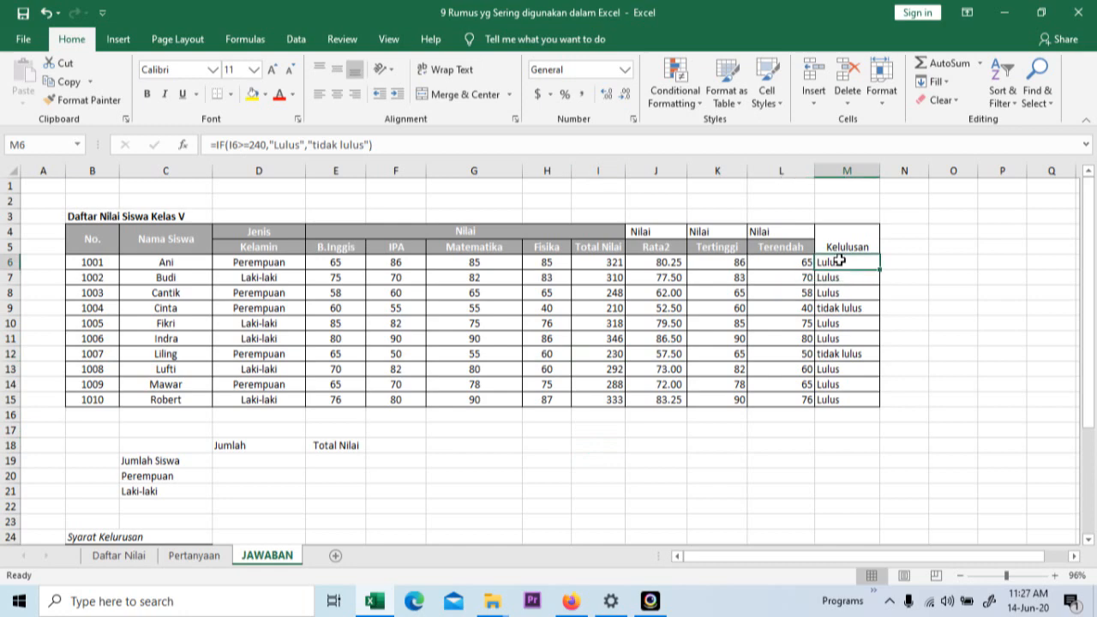
key(Left)
key(Left)
key(Left)
key(Left)
key(Left)
key(Left)
key(Left)
key(Left)
key(Left)
key(Left)
key(Right)
key(Right)
key(Right)
key(Right)
key(Right)
key(Right)
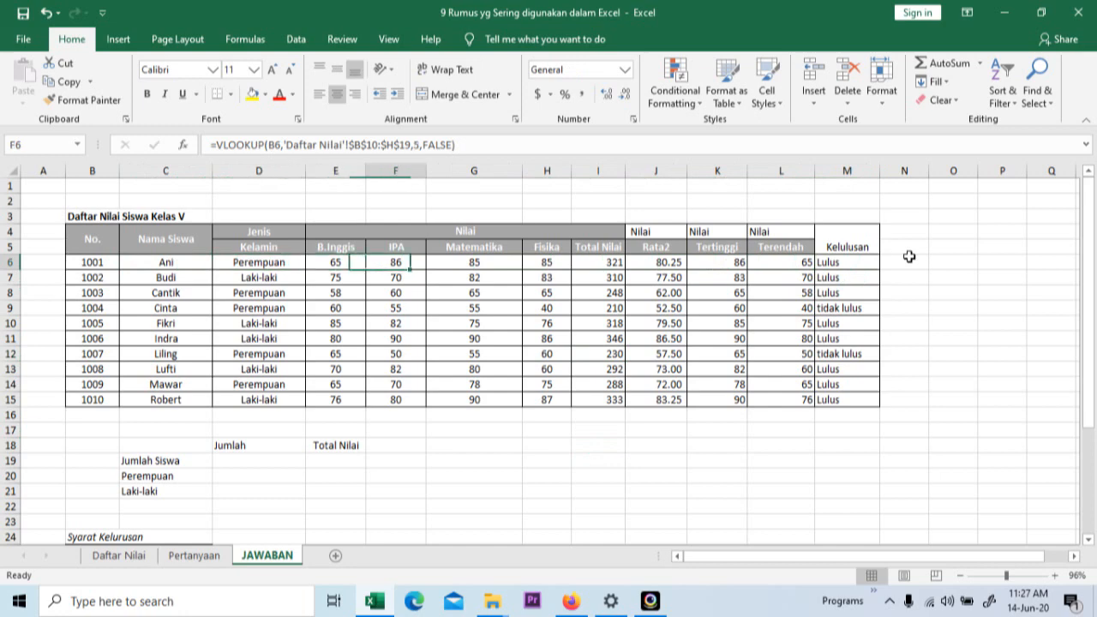
key(Right)
key(Right)
key(Right)
key(Down)
key(Down)
key(Up)
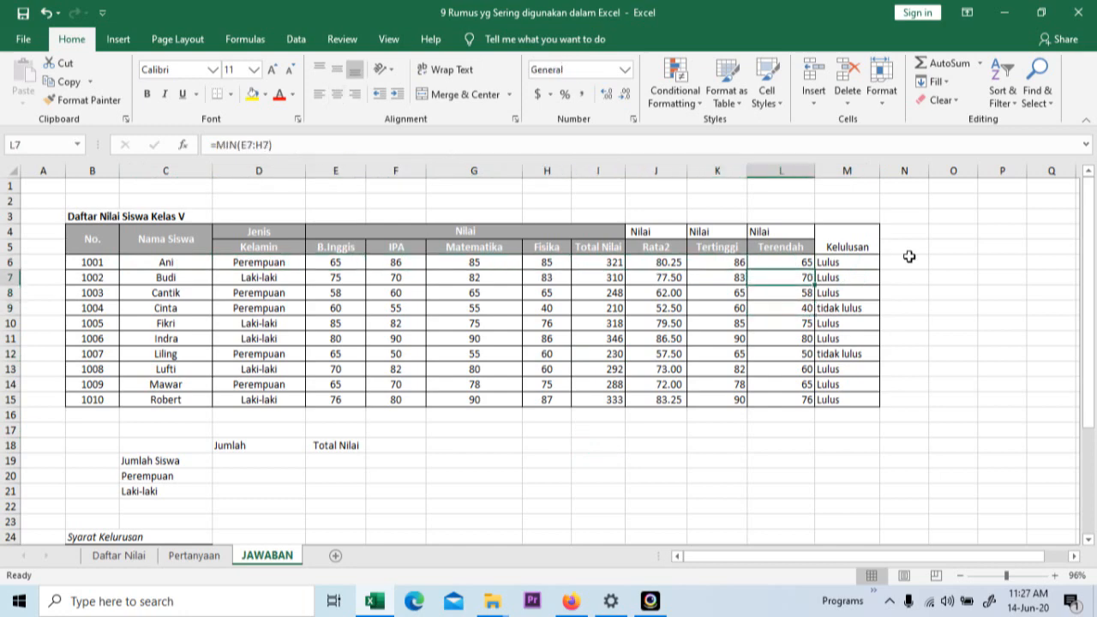
key(Right)
key(Left)
key(Down)
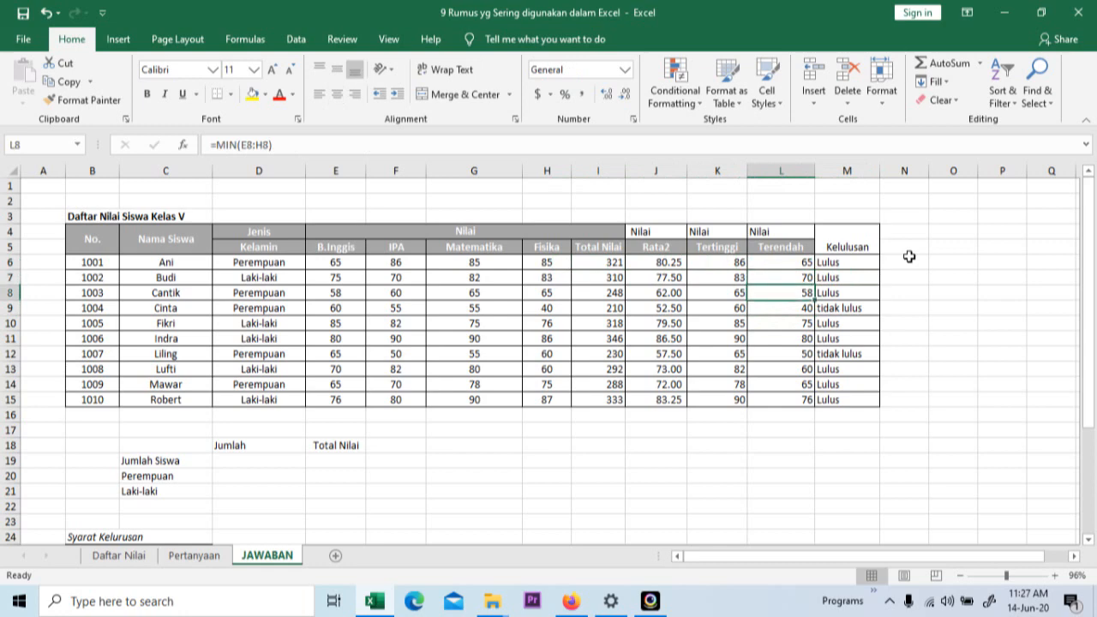
Compare the scores and Total Nilai in row 8 with the Kelulusan result in M8
key(Left)
key(Left)
key(Left)
key(Left)
key(Left)
key(Left)
key(Left)
key(Left)
key(Left)
key(Left)
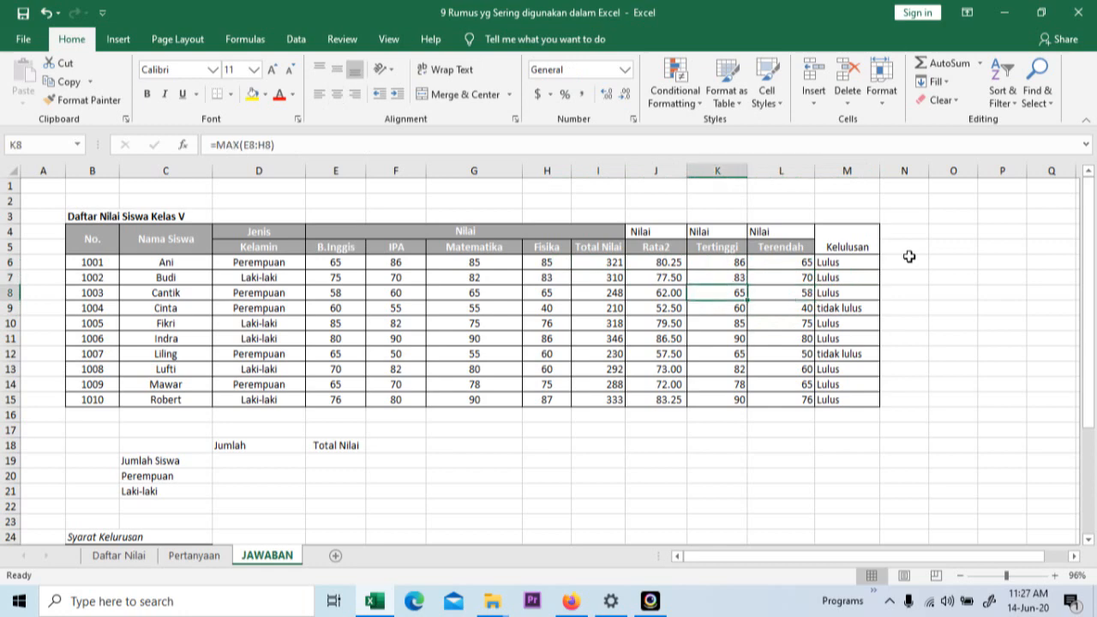
key(Right)
key(Right)
key(Right)
key(Right)
key(Right)
key(Right)
key(Right)
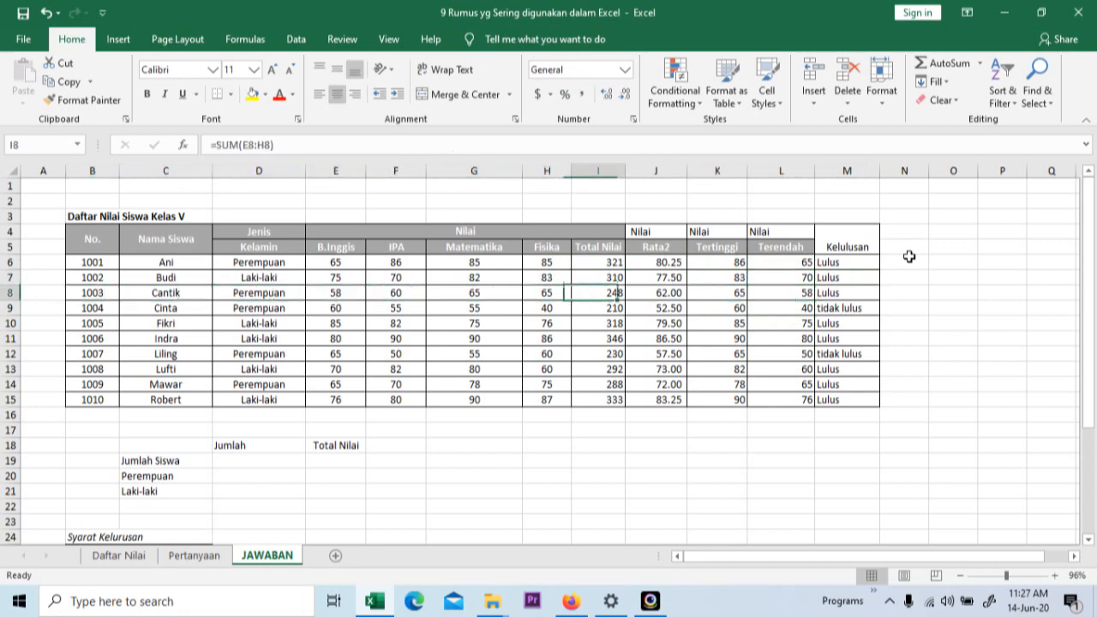
key(Left)
key(Right)
key(Right)
key(Right)
key(Right)
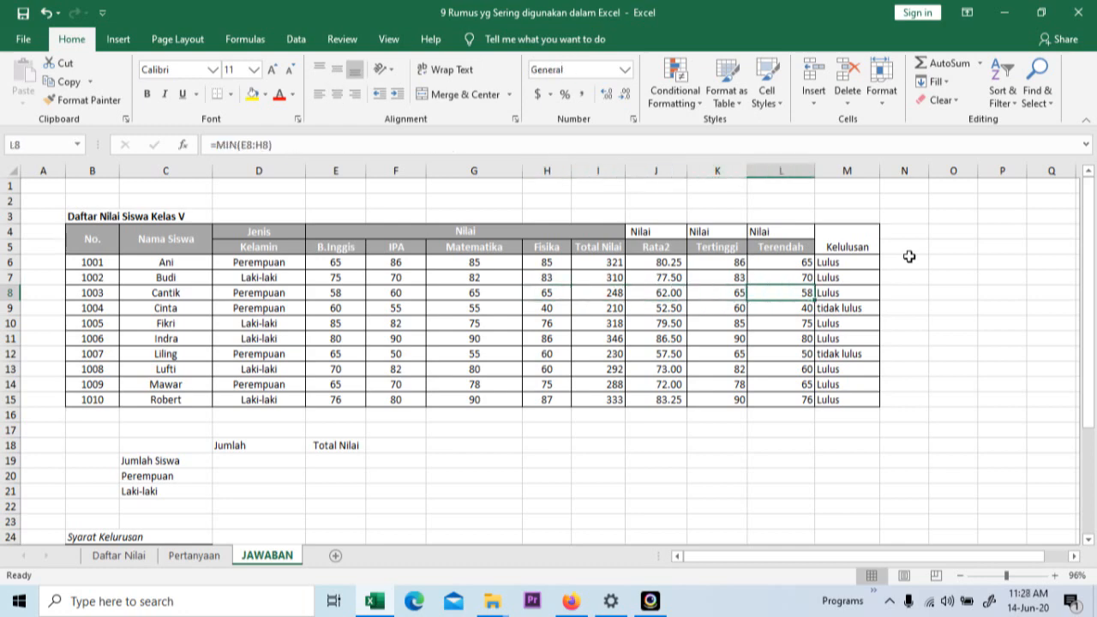
Inspect the IF formula in M6 and fill it down again through M15
double_click(847, 262)
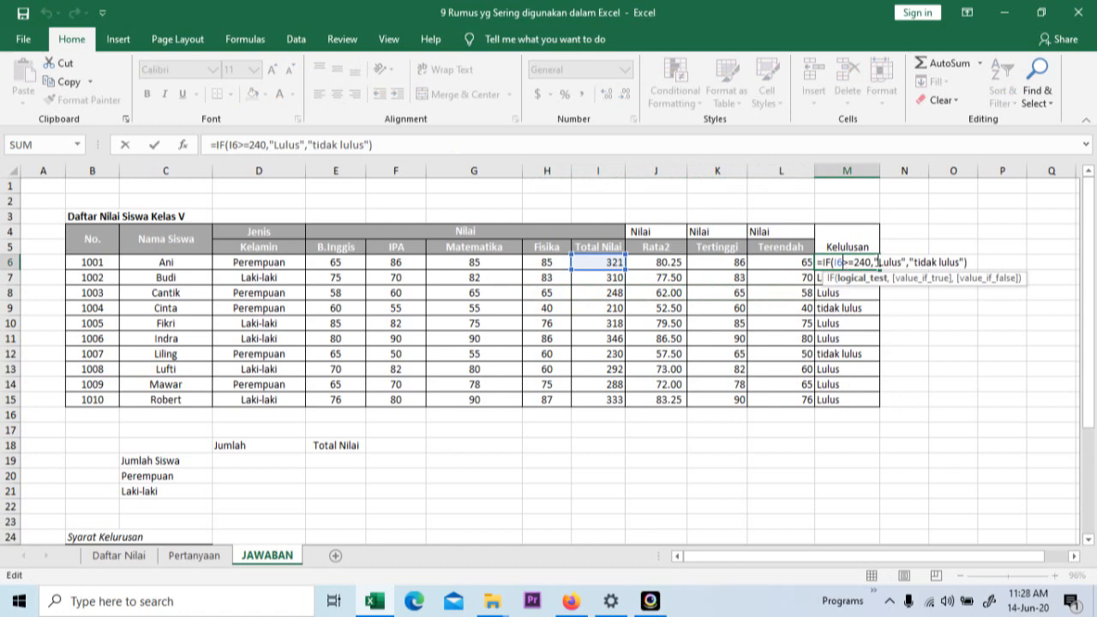
click(981, 262)
click(919, 308)
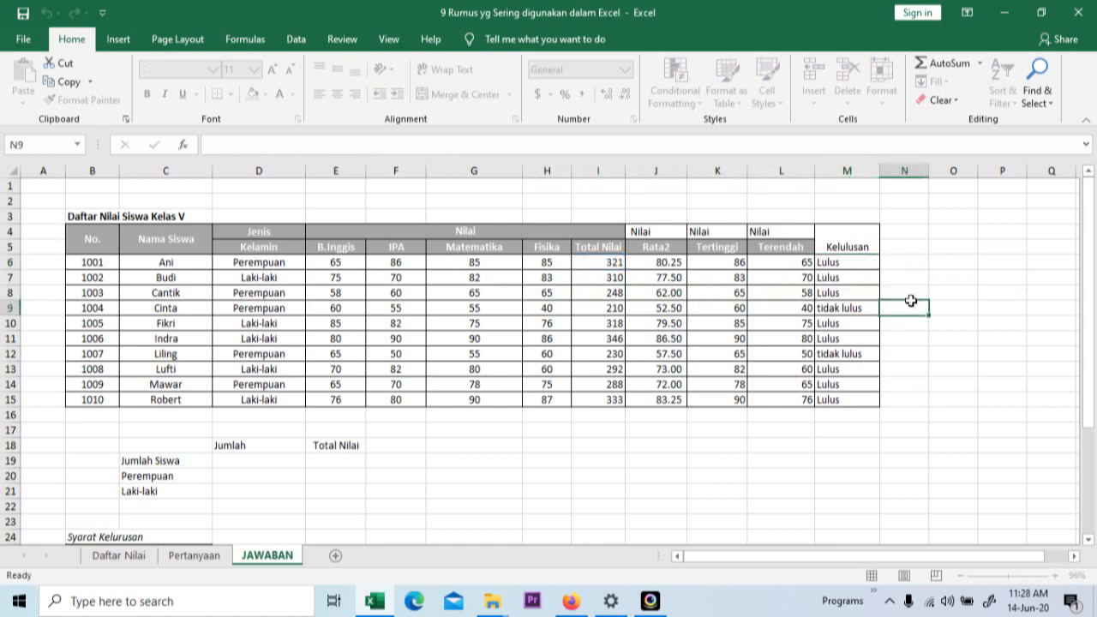
click(866, 263)
drag(879, 270, 875, 399)
Recheck the scores, Total Nilai and average in row 9 against the Kelulusan result
click(767, 303)
key(Down)
key(Left)
key(Left)
key(Left)
key(Left)
key(Left)
key(Left)
key(Left)
key(Left)
key(Up)
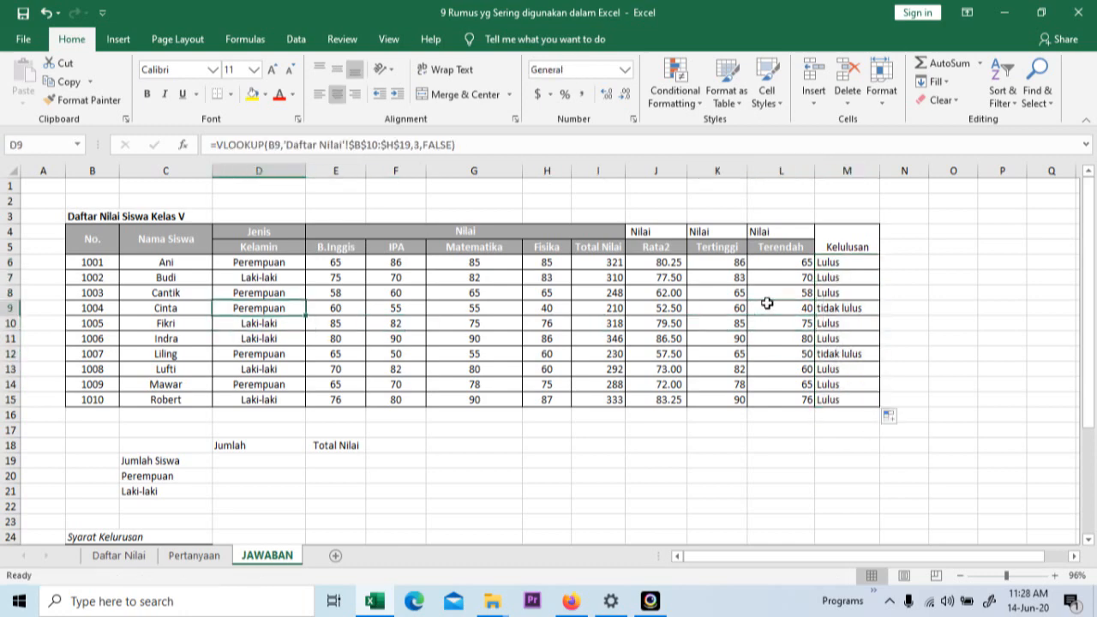
key(Right)
key(Right)
key(Right)
key(Right)
key(Right)
key(Right)
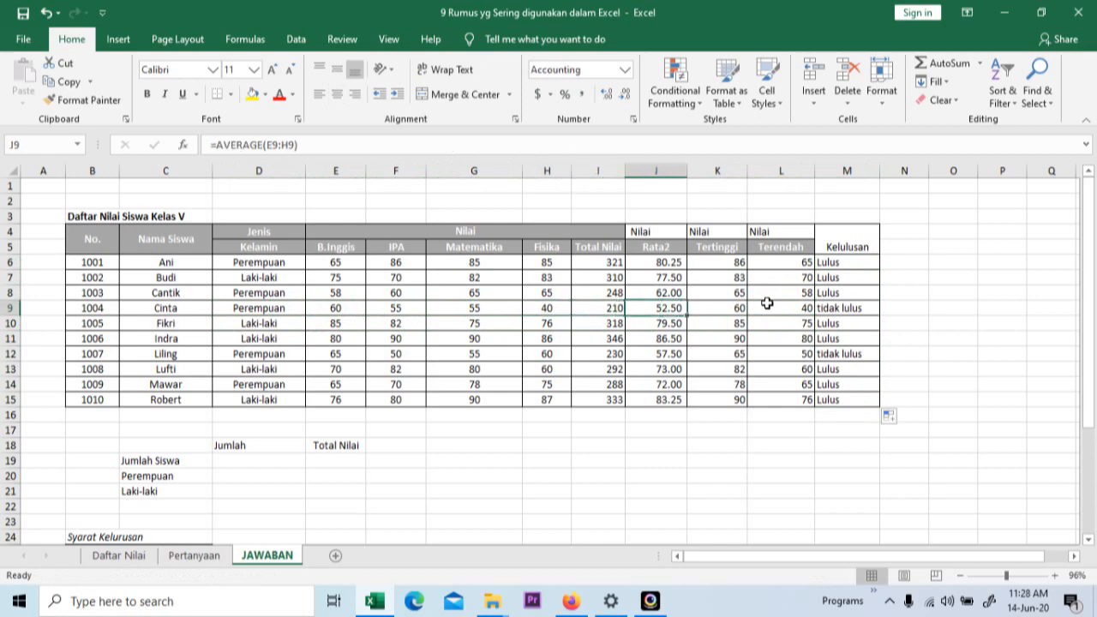
Read question 7 on the Pertanyaan sheet and number the JAWABAN students in A6:A15, with 1 in A6 and =+A6+1 filled down from A7
click(195, 555)
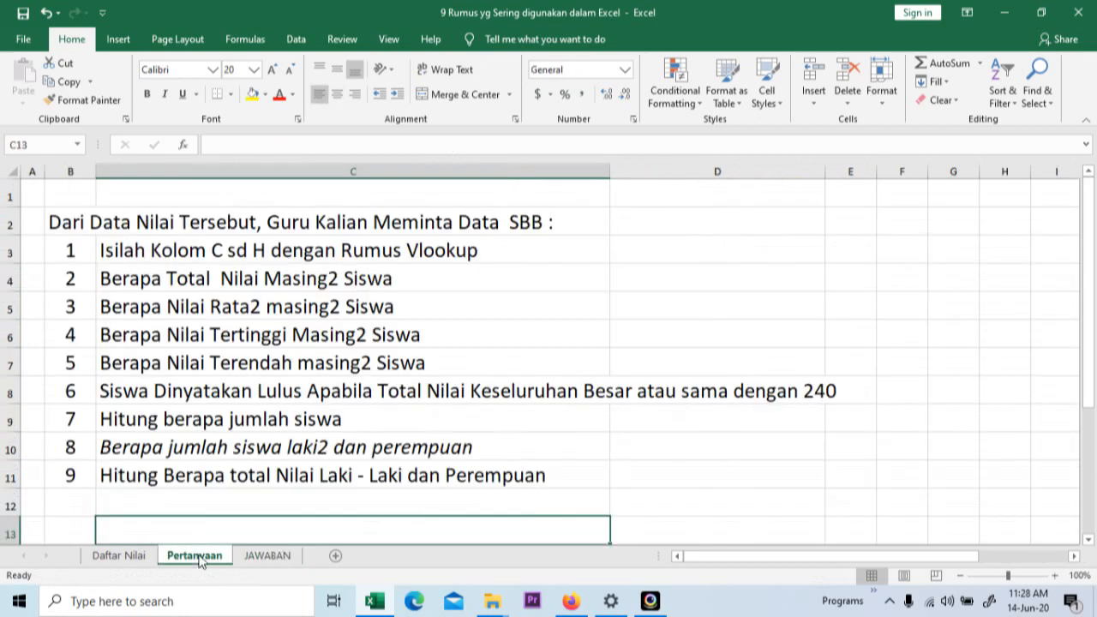
click(225, 448)
click(233, 424)
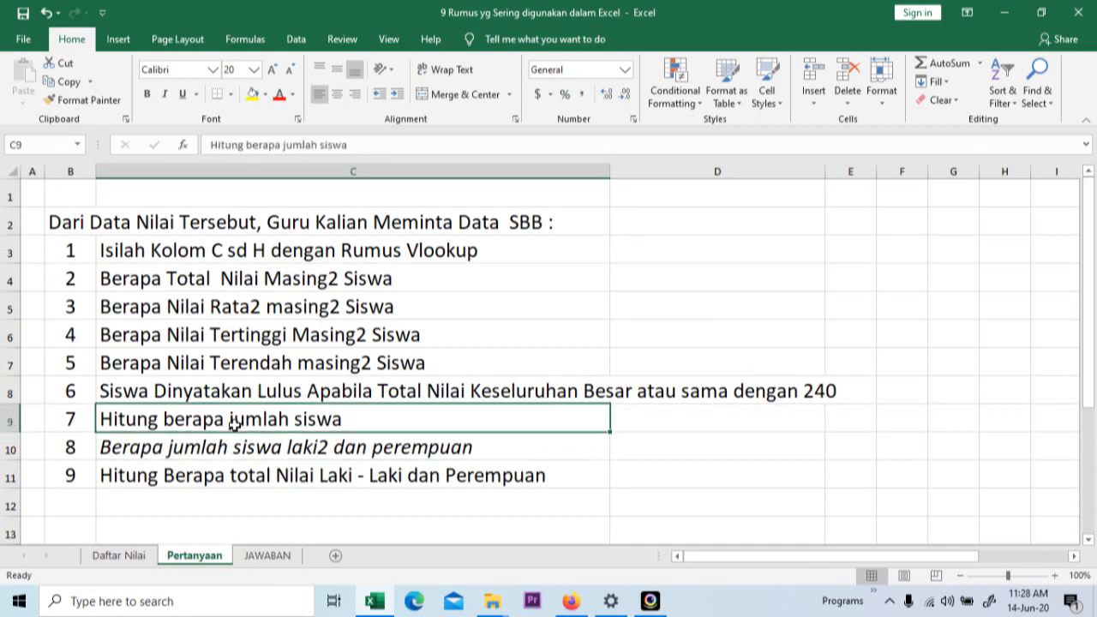
click(268, 555)
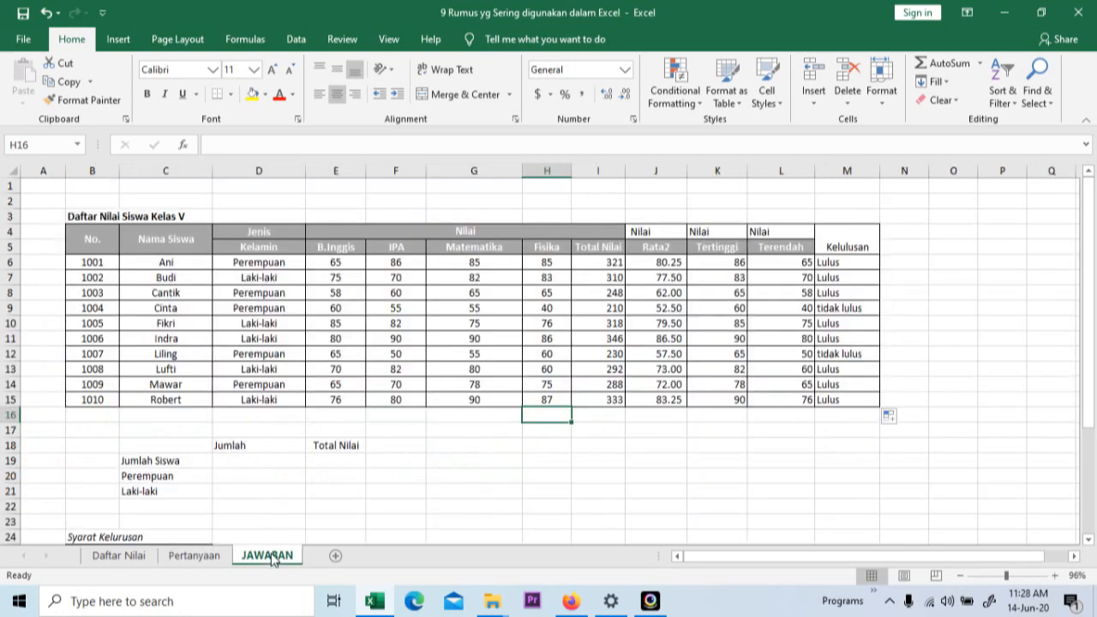
click(49, 263)
text(1)
key(Return)
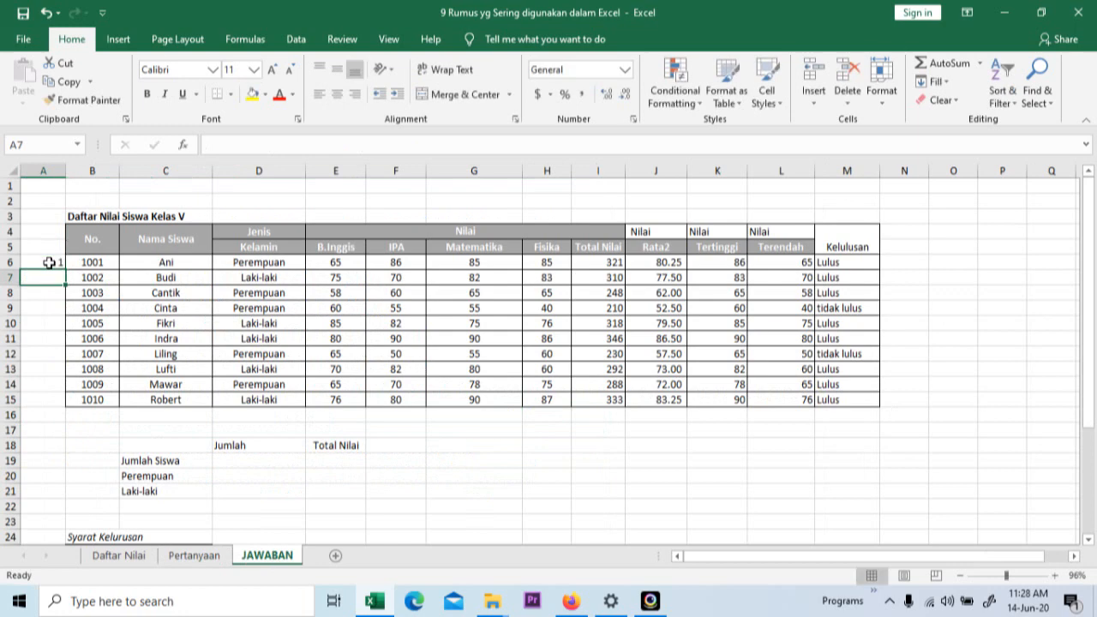
text(+)
click(49, 263)
text(+1)
key(Return)
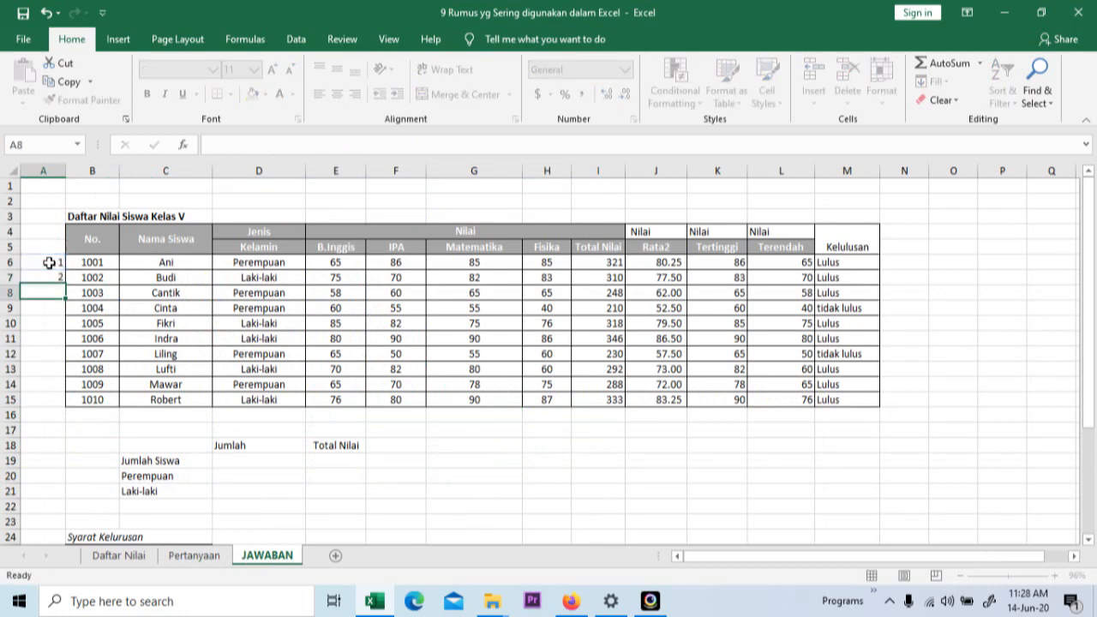
click(54, 281)
drag(65, 284, 66, 403)
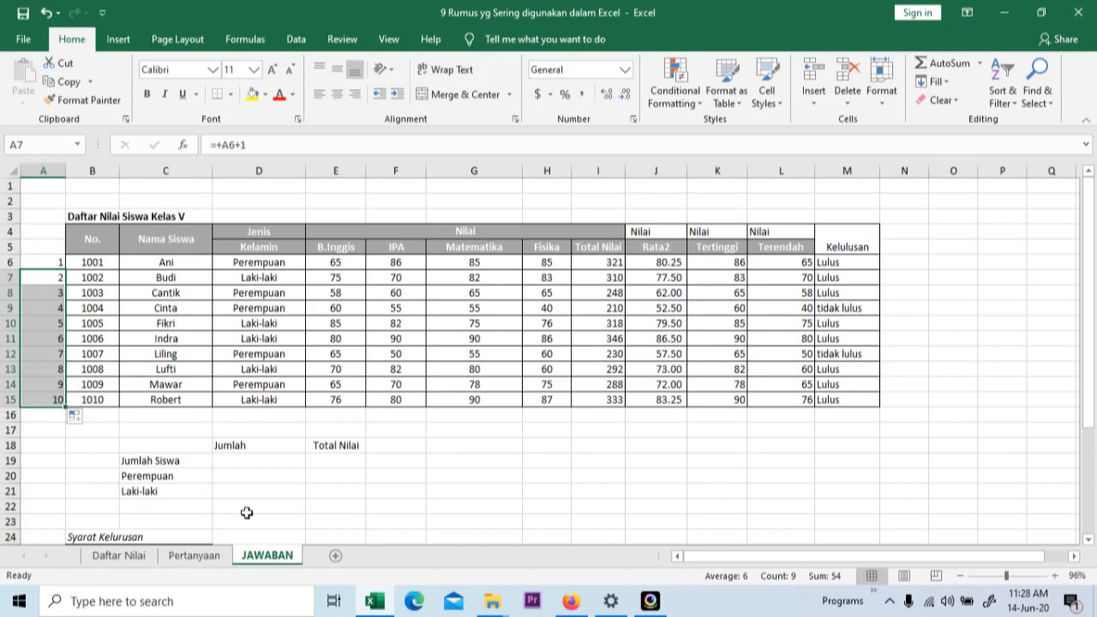
Count the students in D19 of JAWABAN with =COUNT(B6:B15) and display the count without decimals
click(197, 539)
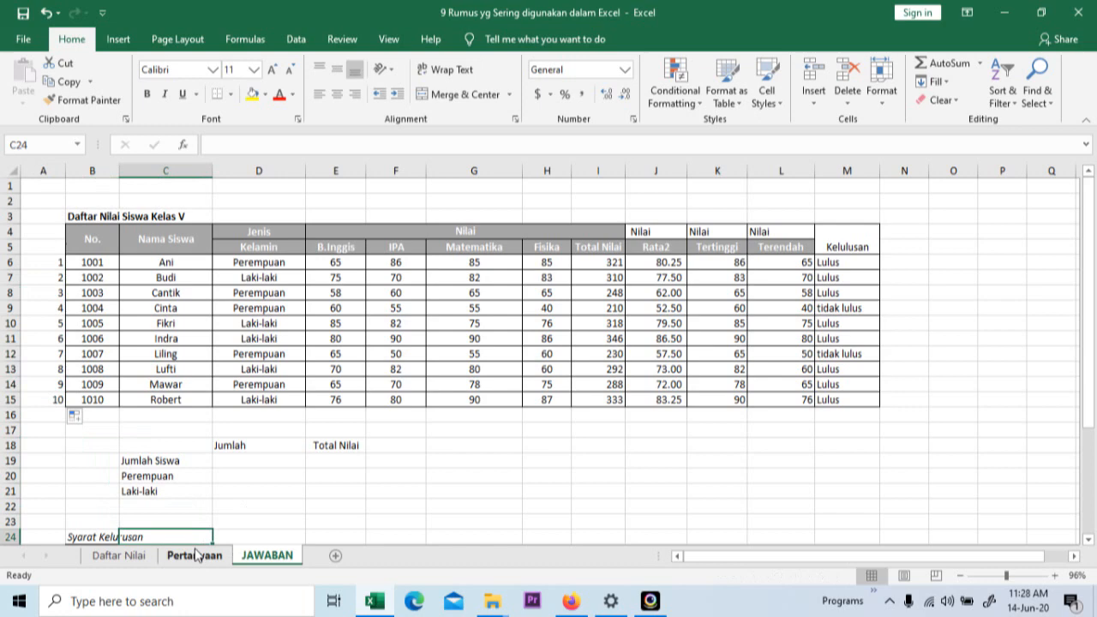
click(194, 555)
click(273, 564)
click(241, 474)
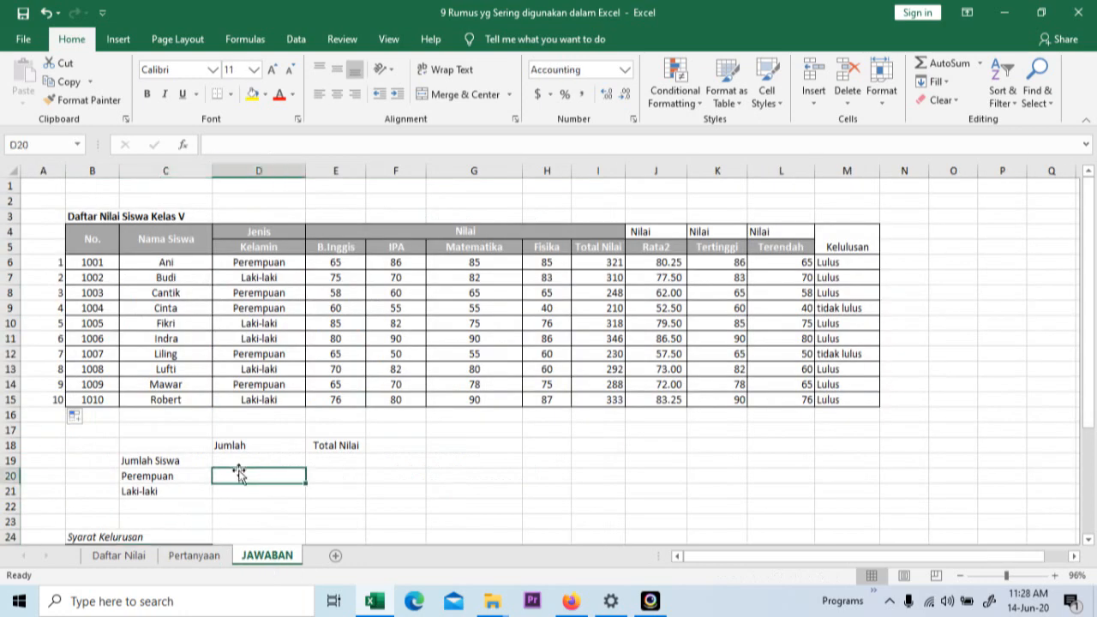
click(244, 463)
text(=coun)
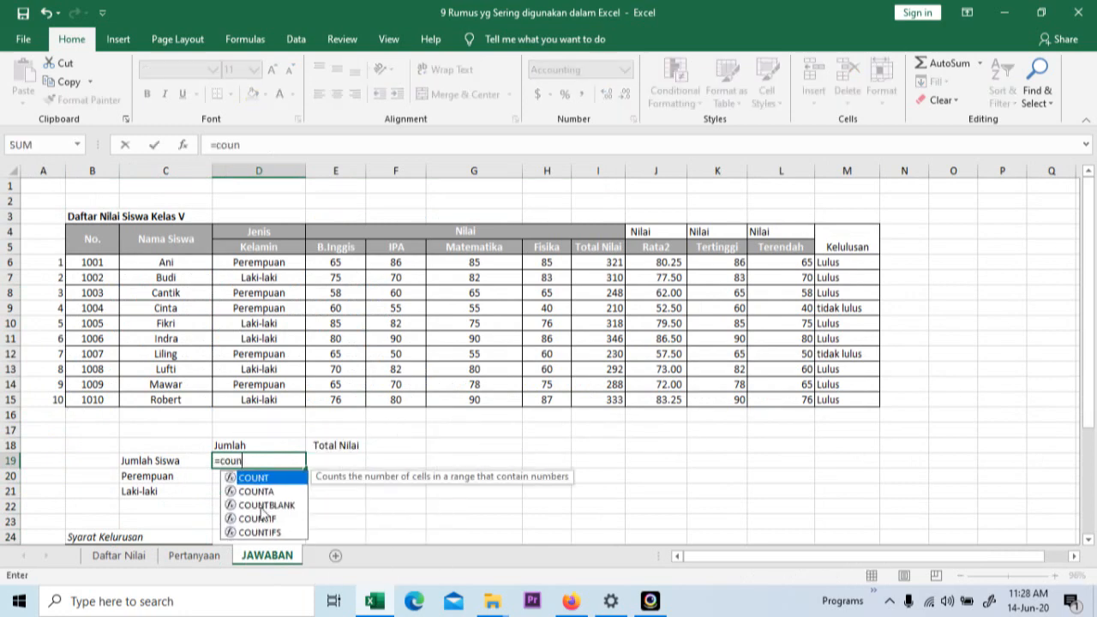
double_click(254, 477)
drag(92, 262, 95, 396)
key(Return)
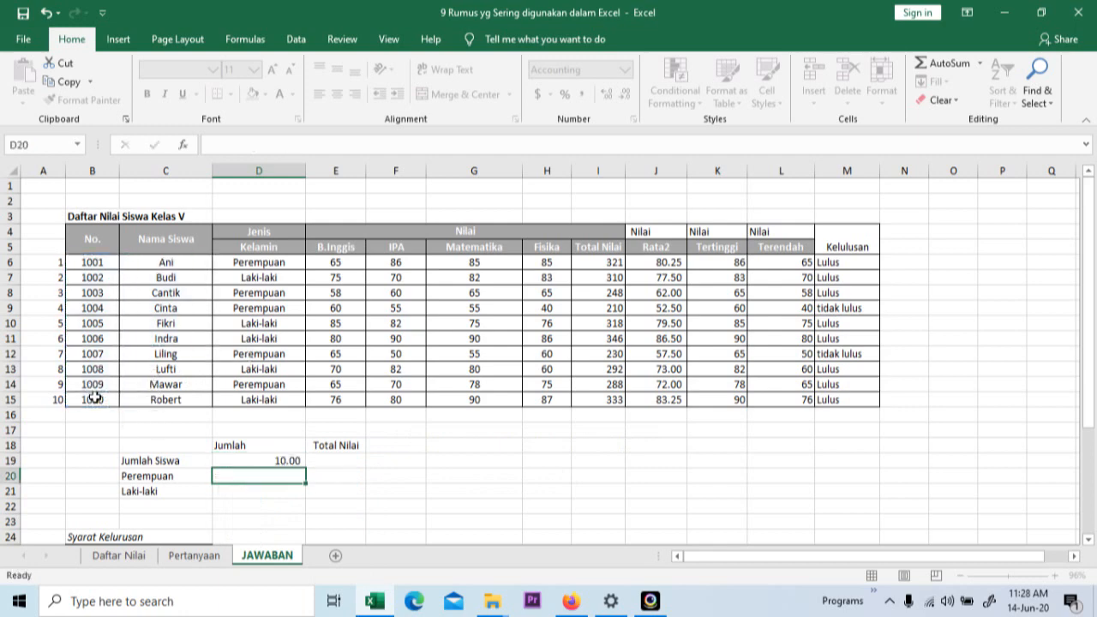
key(Up)
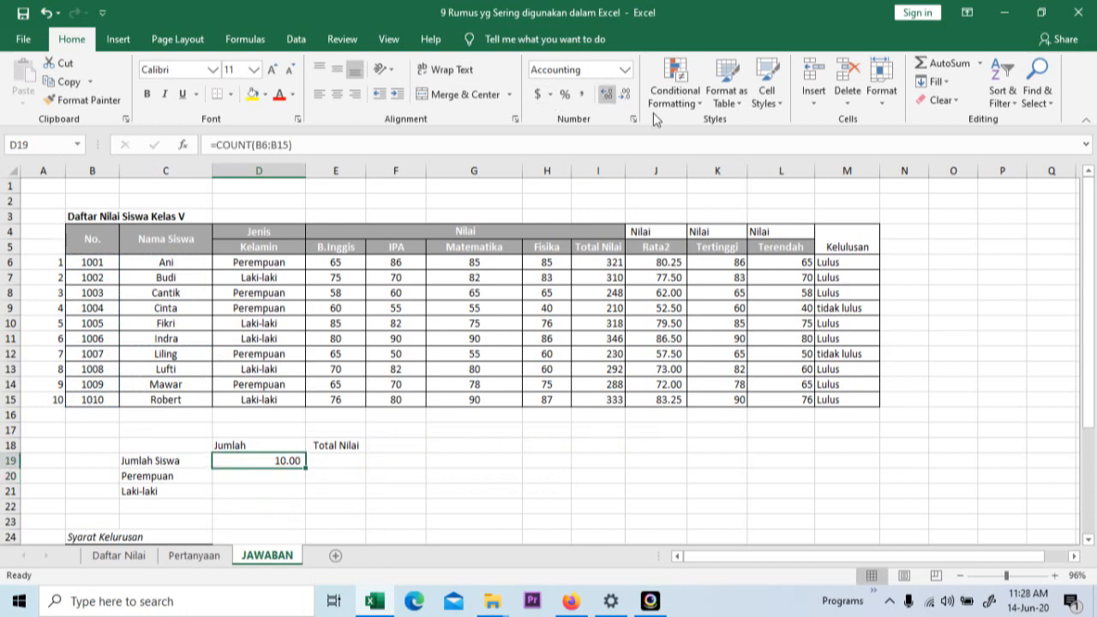
click(623, 94)
click(623, 94)
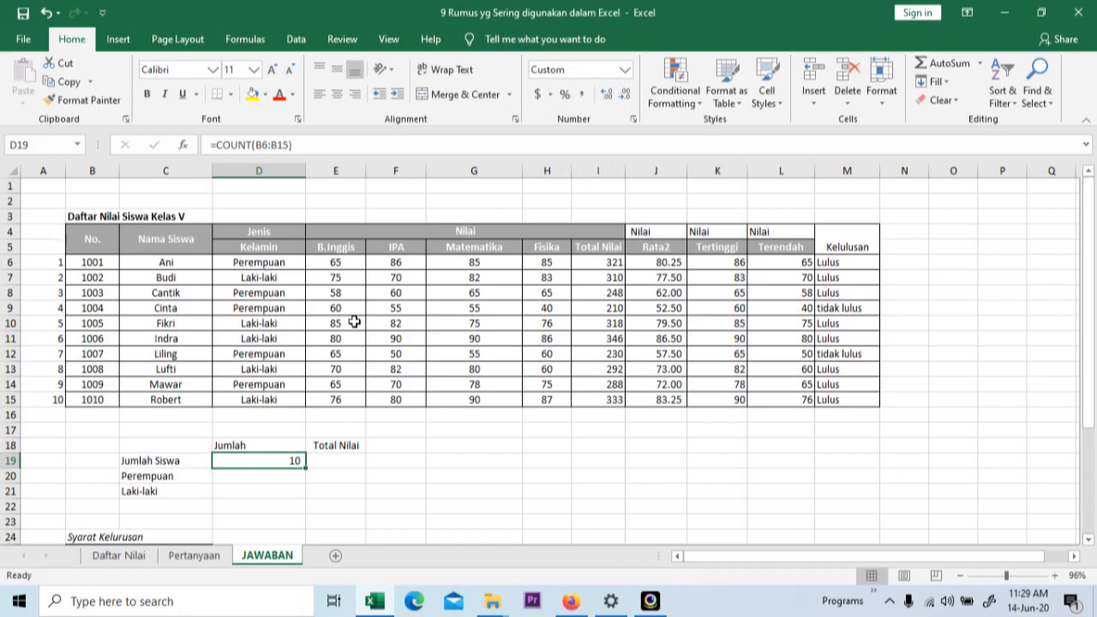
Read question 8 on the Pertanyaan sheet and start a COUNTIF formula in D20 of JAWABAN for the Perempuan count
click(166, 467)
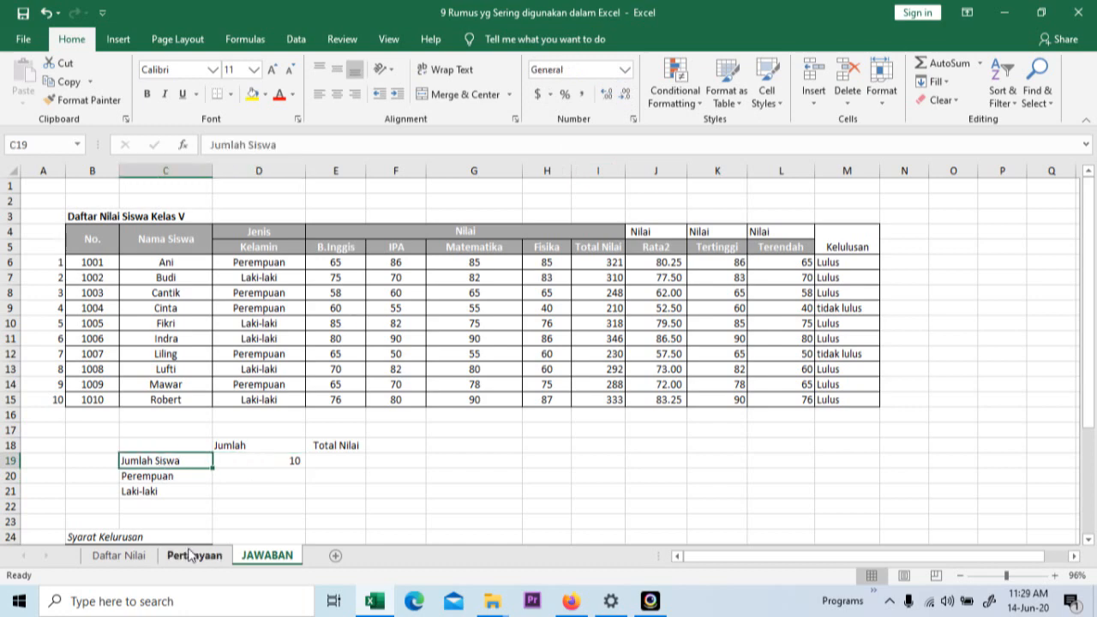
click(189, 556)
click(128, 449)
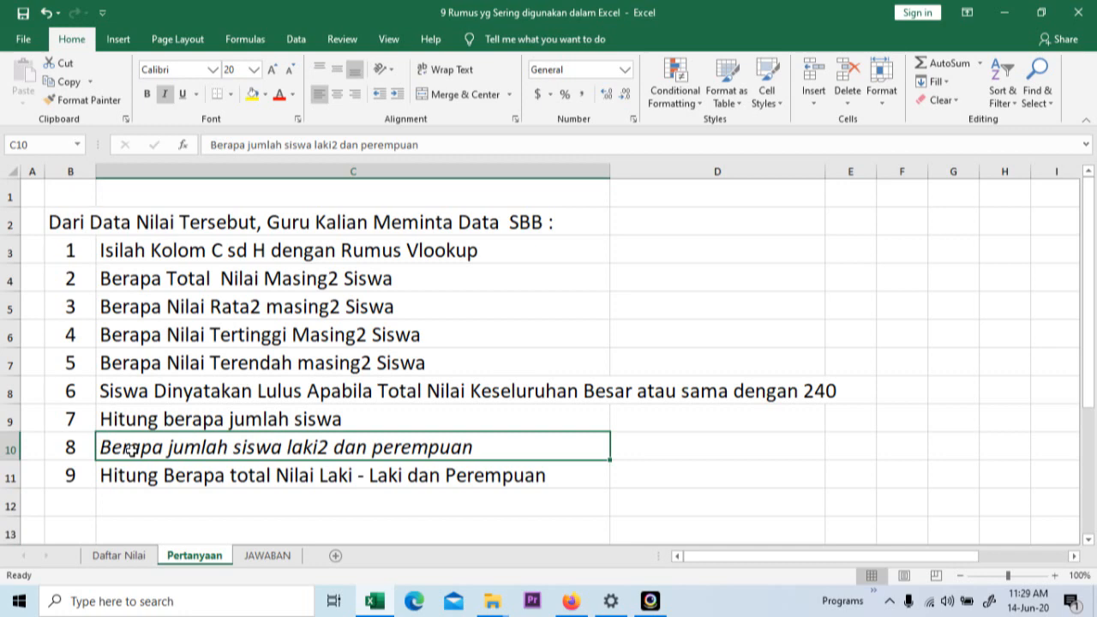
click(290, 557)
click(263, 476)
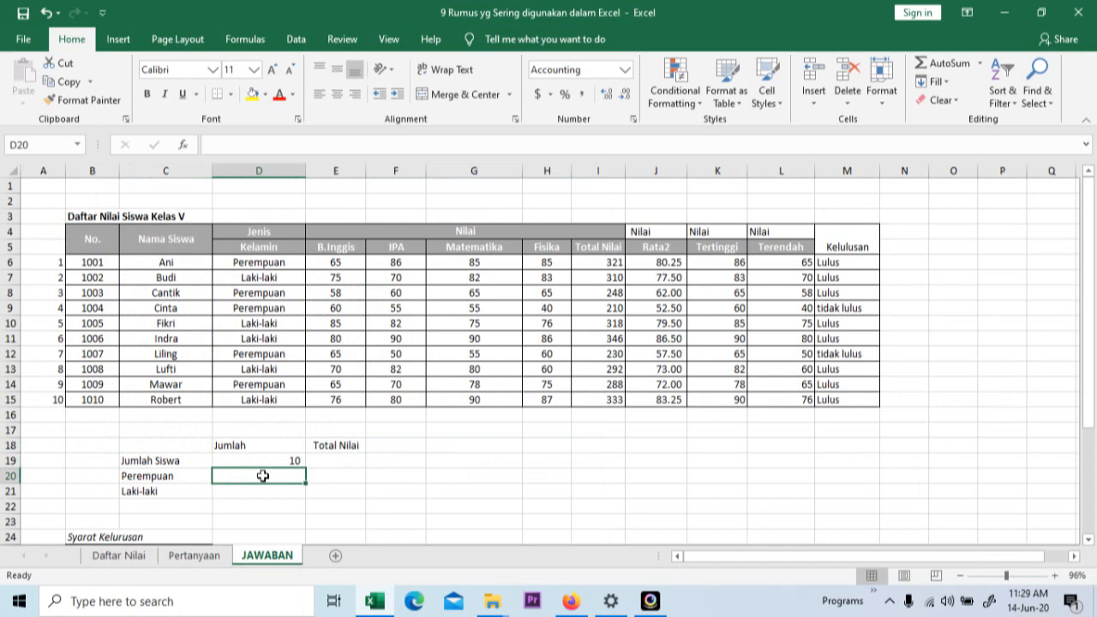
text(=coum)
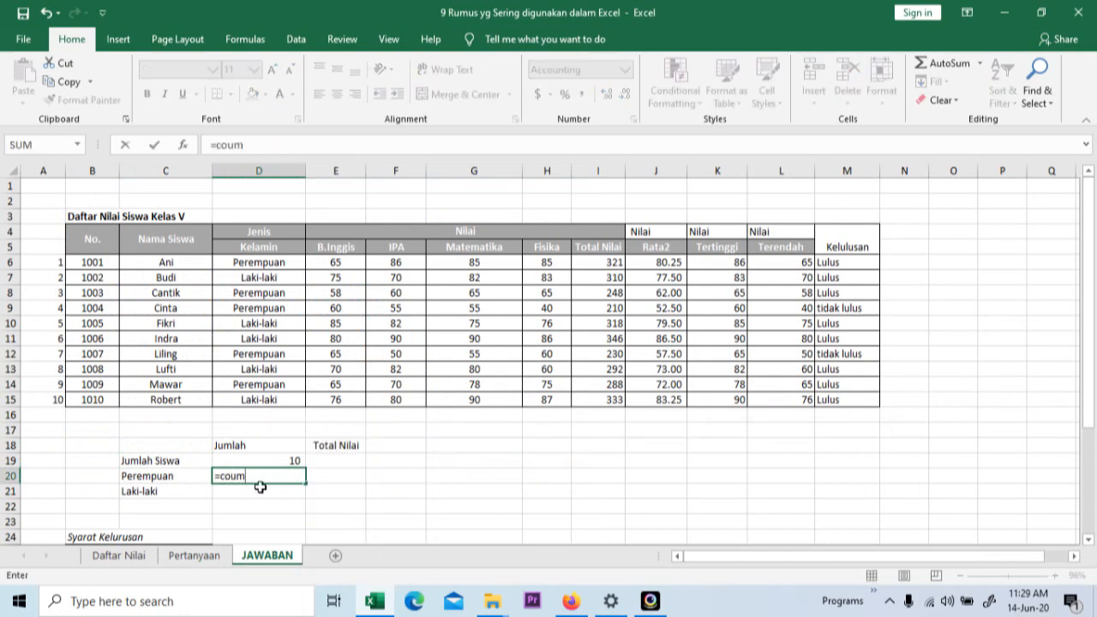
key(BackSpace)
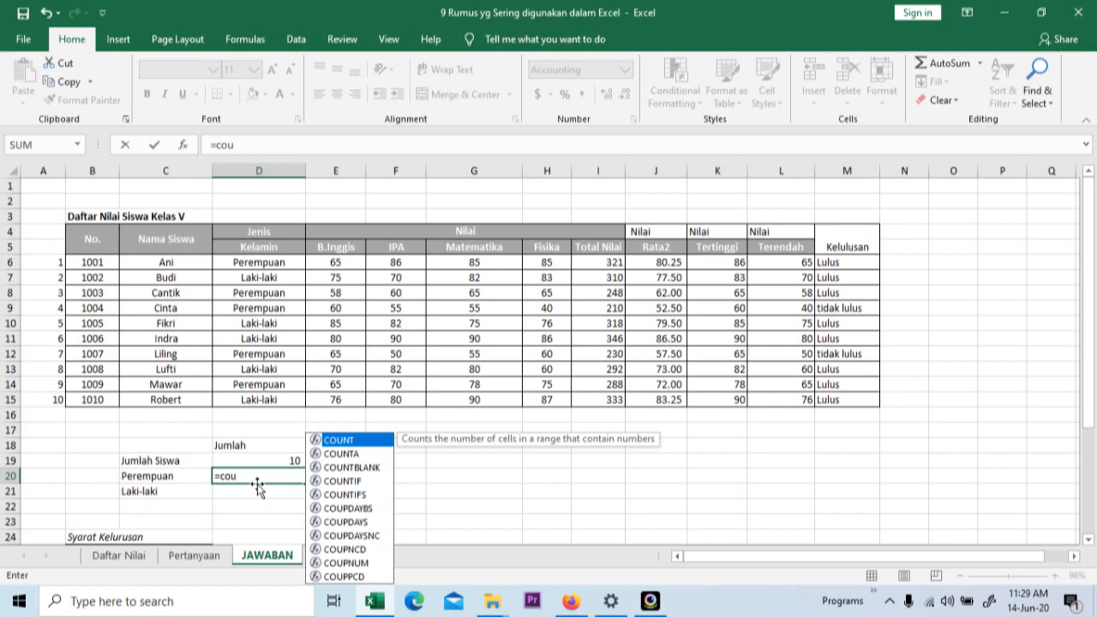
text(int)
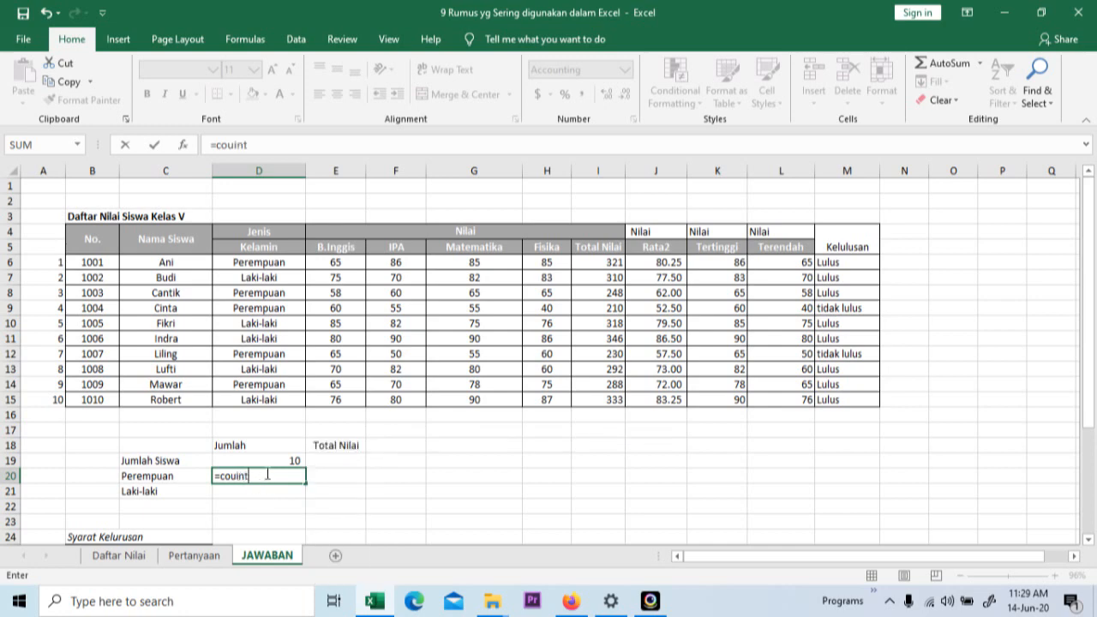
key(BackSpace)
key(BackSpace)
key(BackSpace)
key(BackSpace)
key(BackSpace)
key(BackSpace)
text(coun)
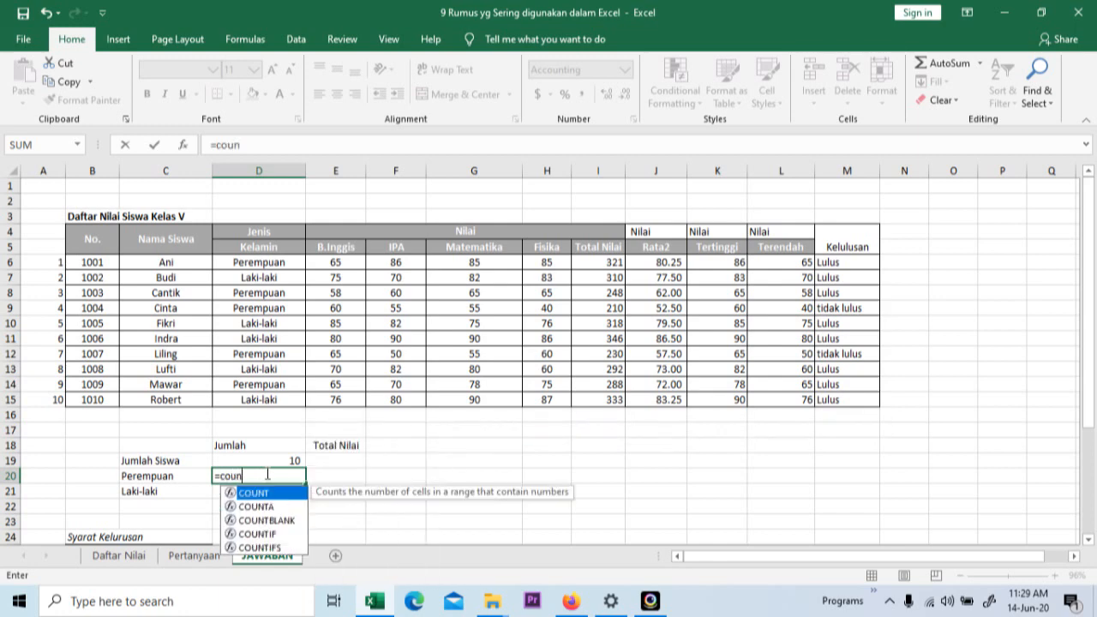
double_click(255, 535)
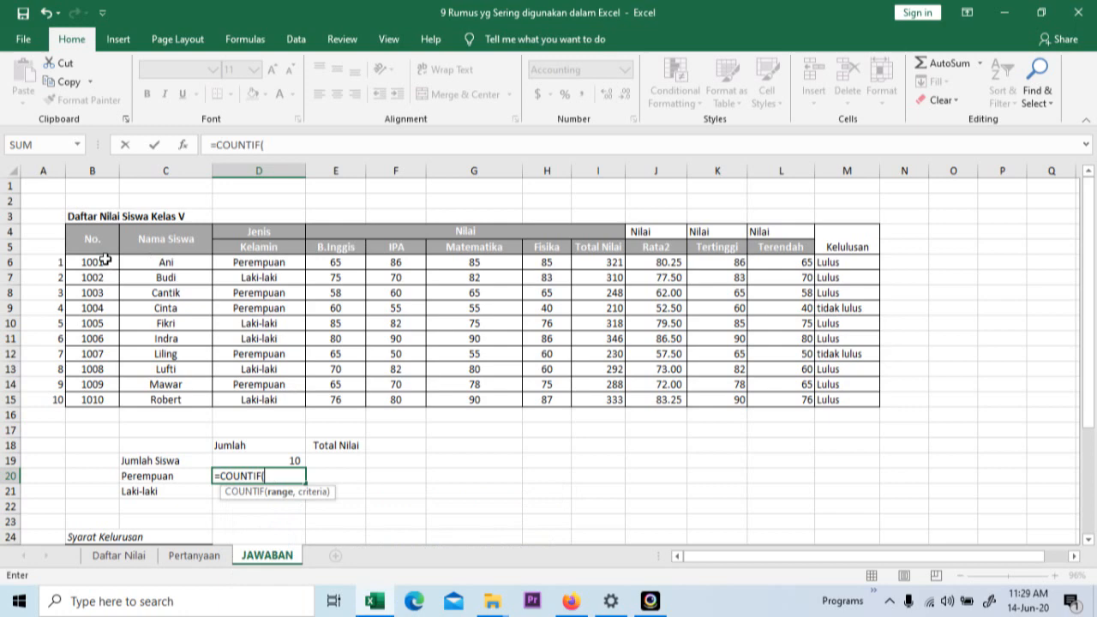
Complete the COUNTIF formula in D20 with the absolute range $D$6:$D$15 and C20 as the criterion
click(105, 259)
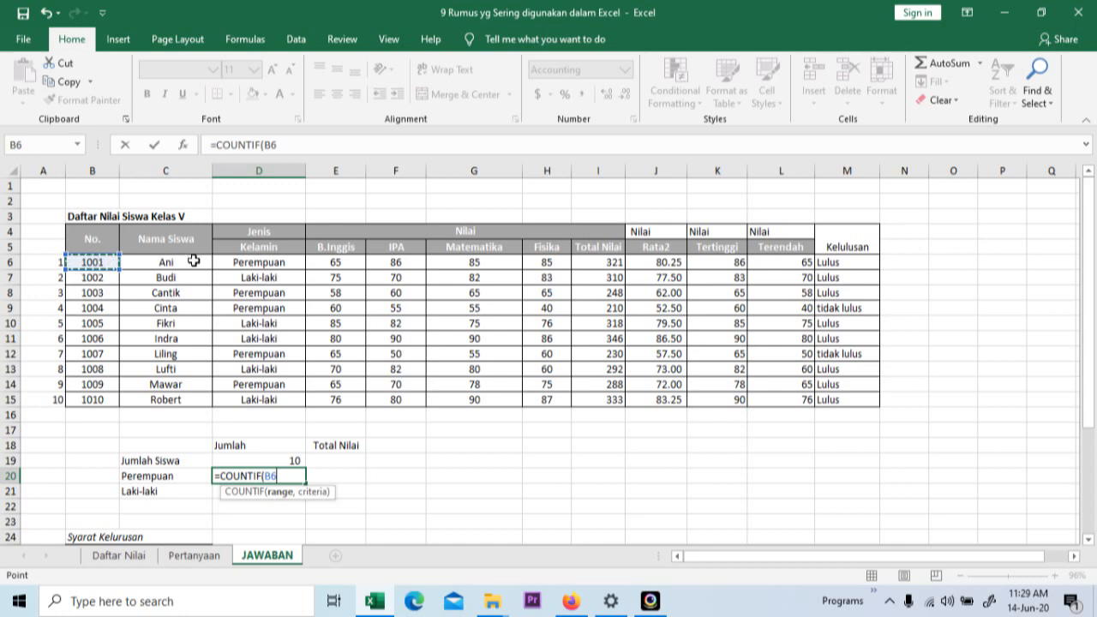
click(244, 258)
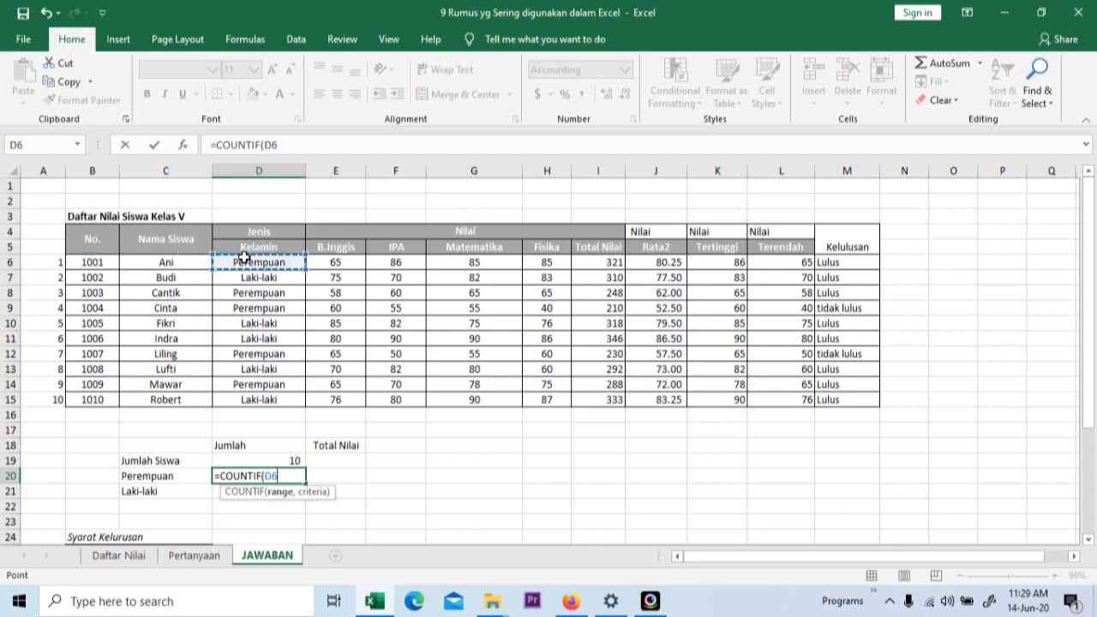
drag(245, 258, 271, 396)
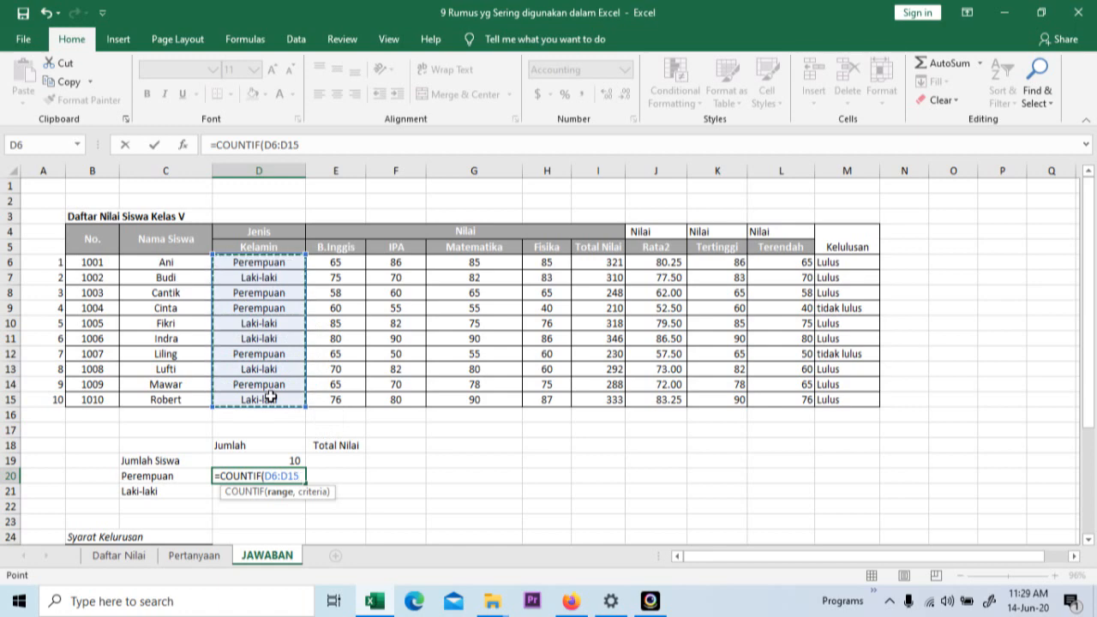
key(F4)
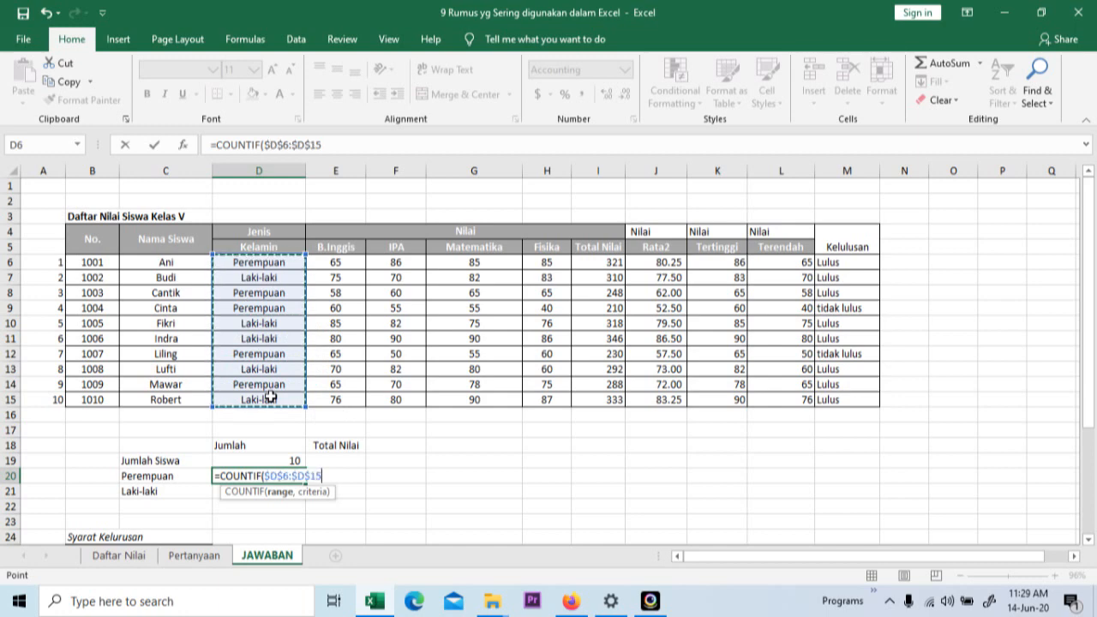
text(,)
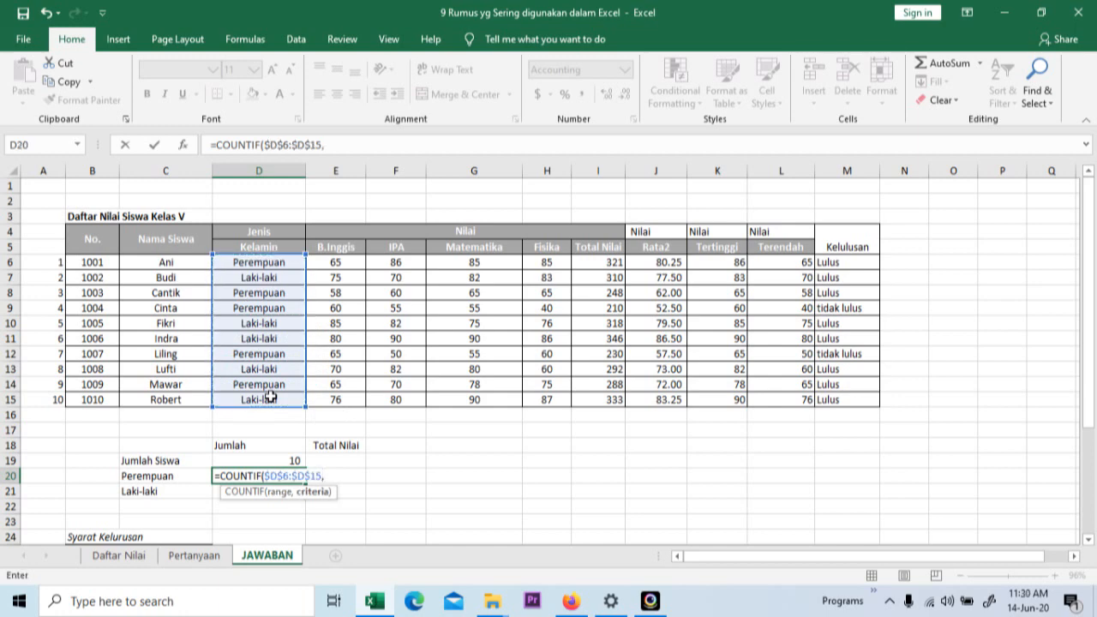
click(180, 473)
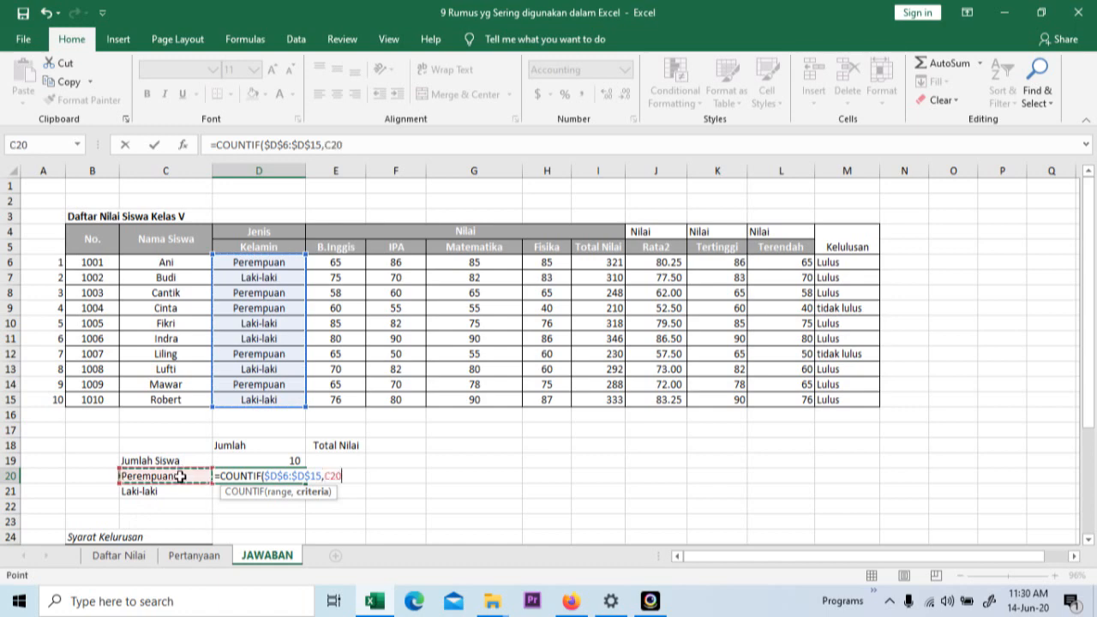
text())
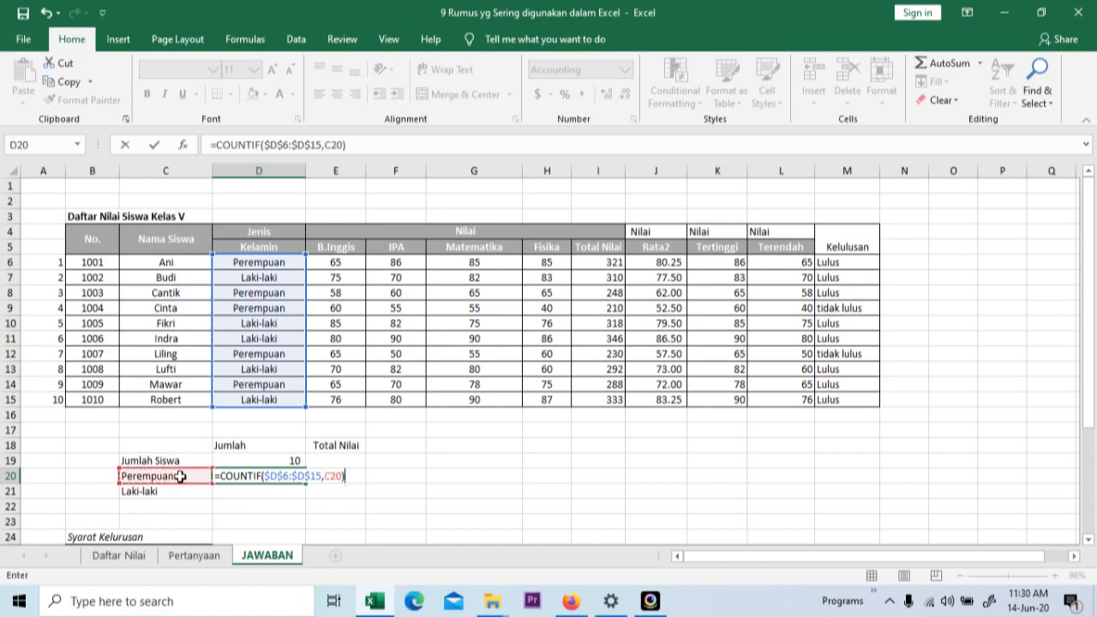
key(Return)
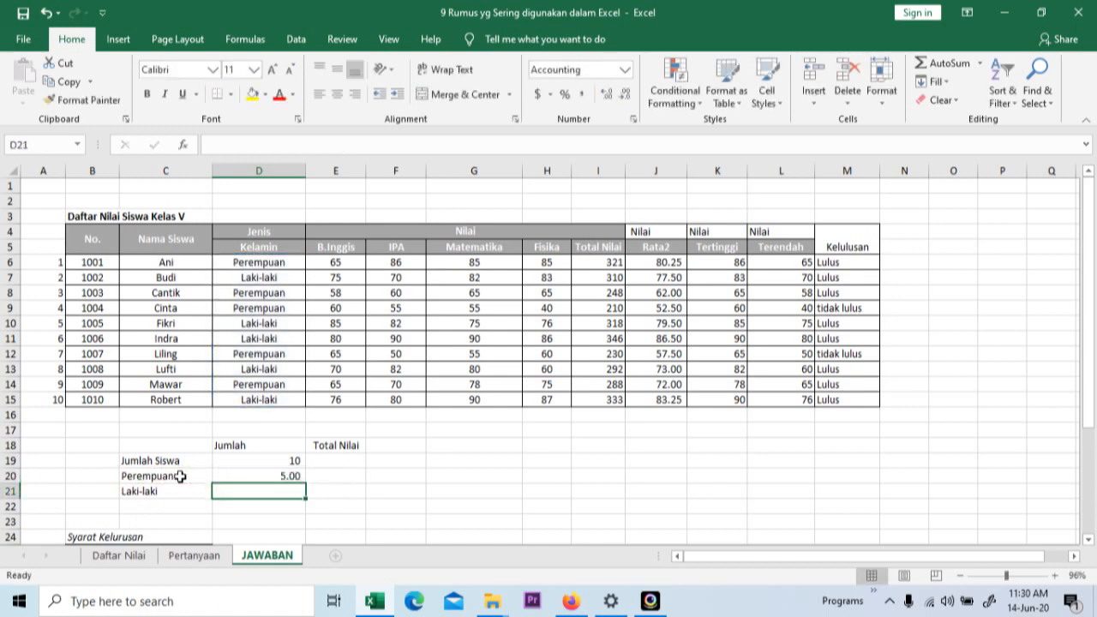
Fill the COUNTIF formula from D20 down to D21 for Laki-laki and inspect the references in D20
click(290, 471)
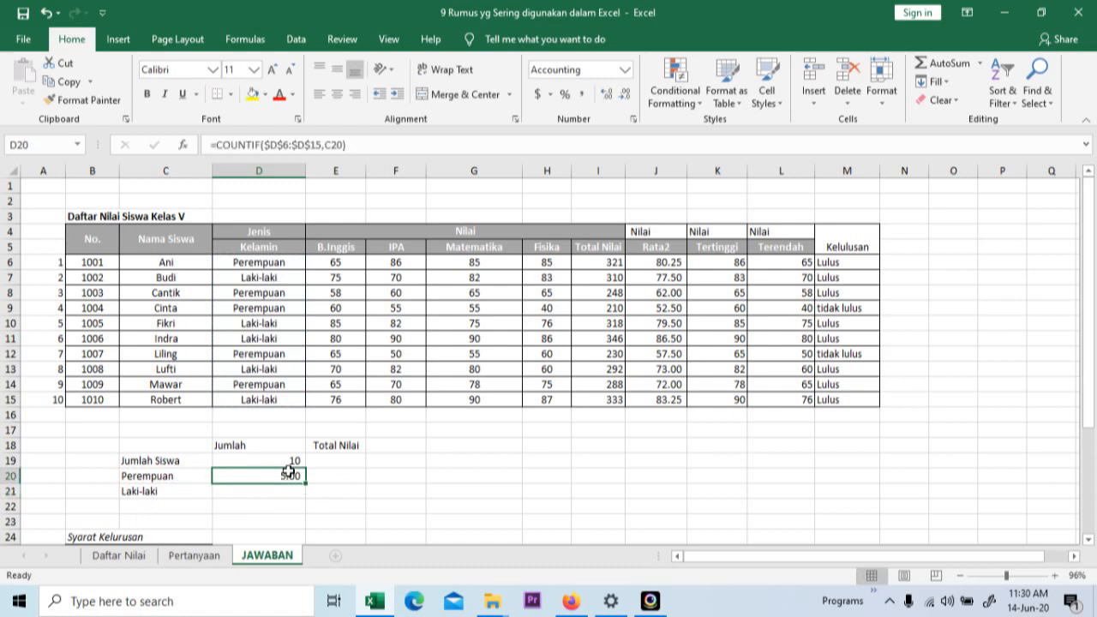
mouse_move(305, 483)
mouse_down()
mouse_move(307, 506)
mouse_move(312, 485)
mouse_move(310, 497)
mouse_up()
double_click(287, 477)
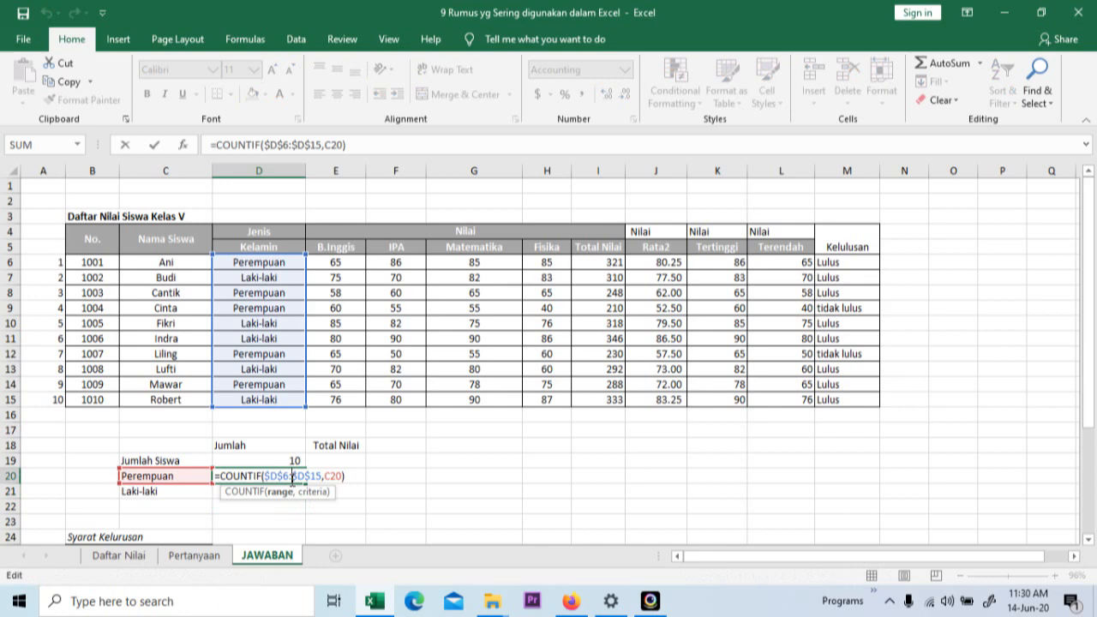
click(390, 506)
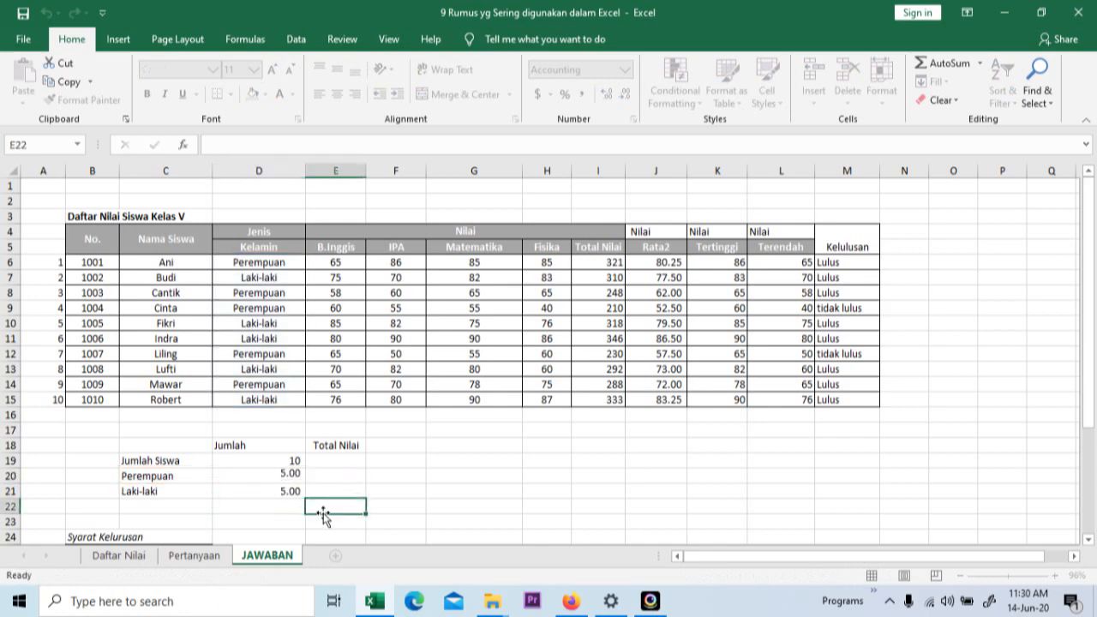
click(203, 489)
click(323, 461)
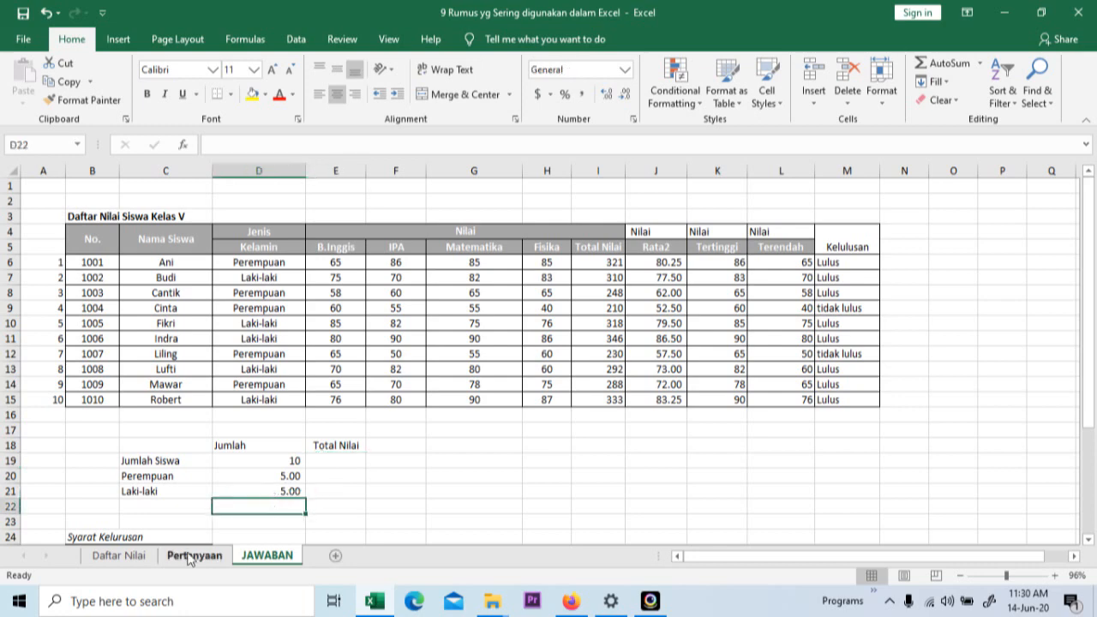
Replace the last student's name in C19 on the Daftar Nilai sheet with a different name
click(119, 556)
click(223, 455)
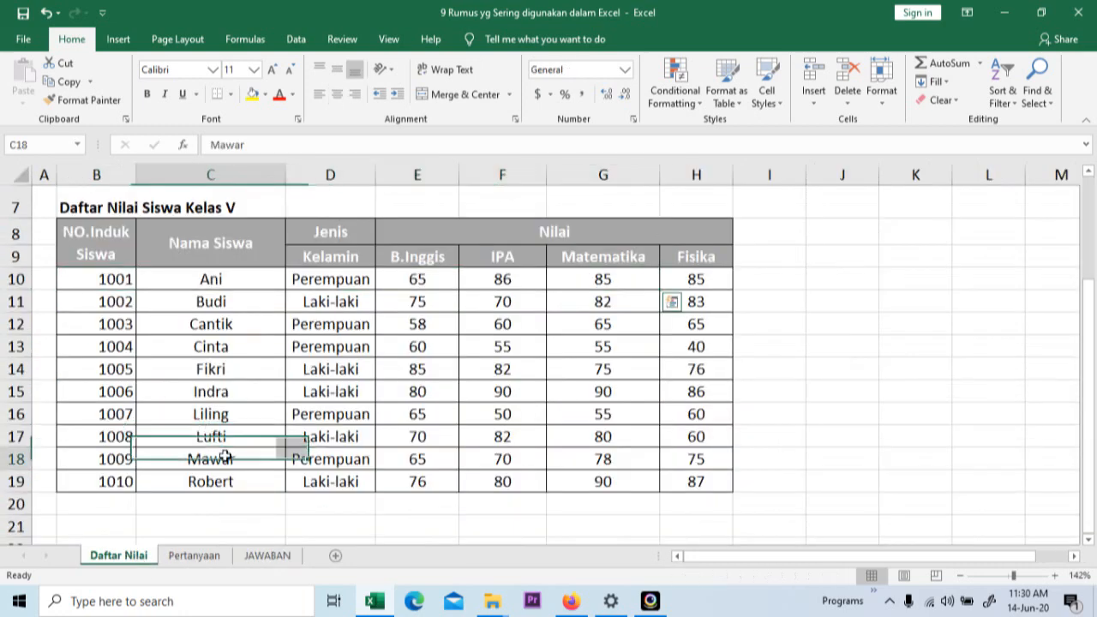
key(Down)
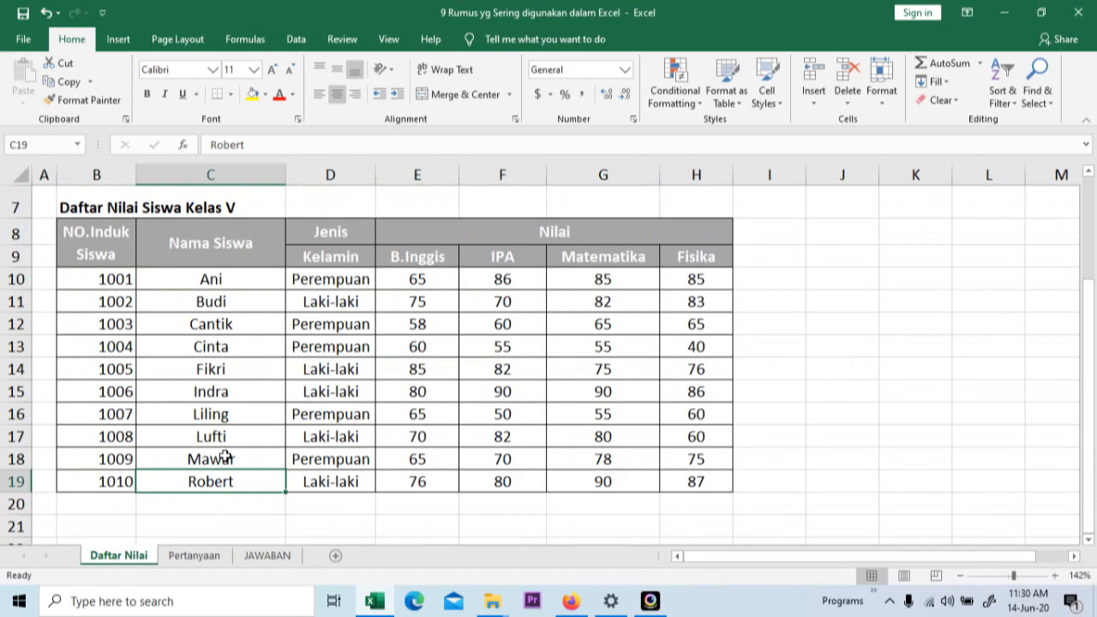
text(roli)
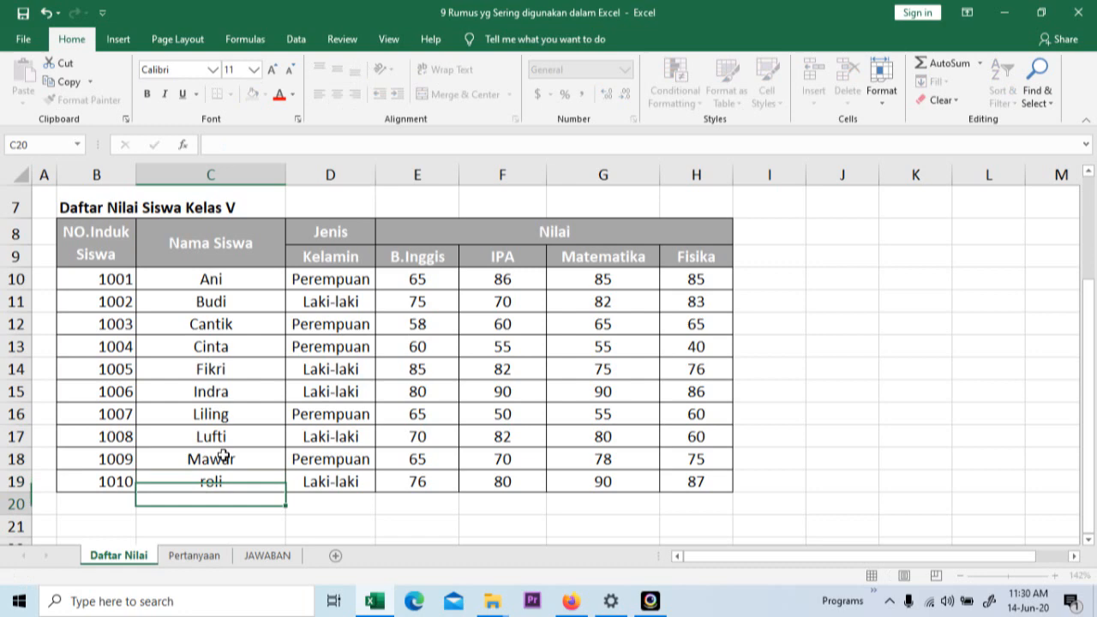
Change the last student's name in C19 of the Daftar Nilai sheet to a female student's name
key(Return)
click(226, 481)
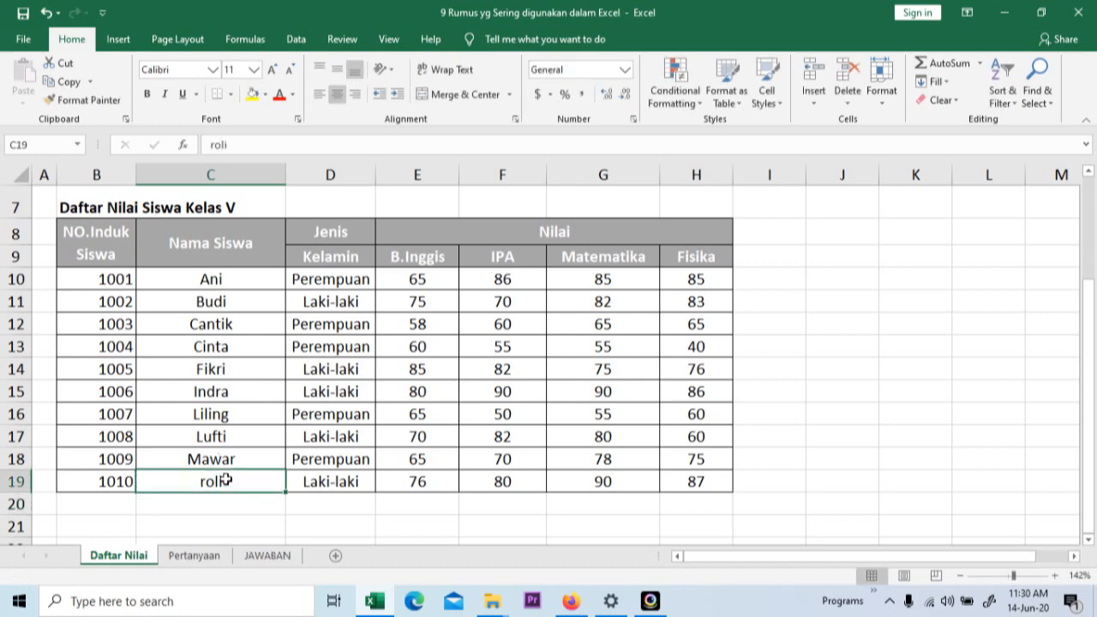
key(Left)
key(Right)
text(rini)
key(Return)
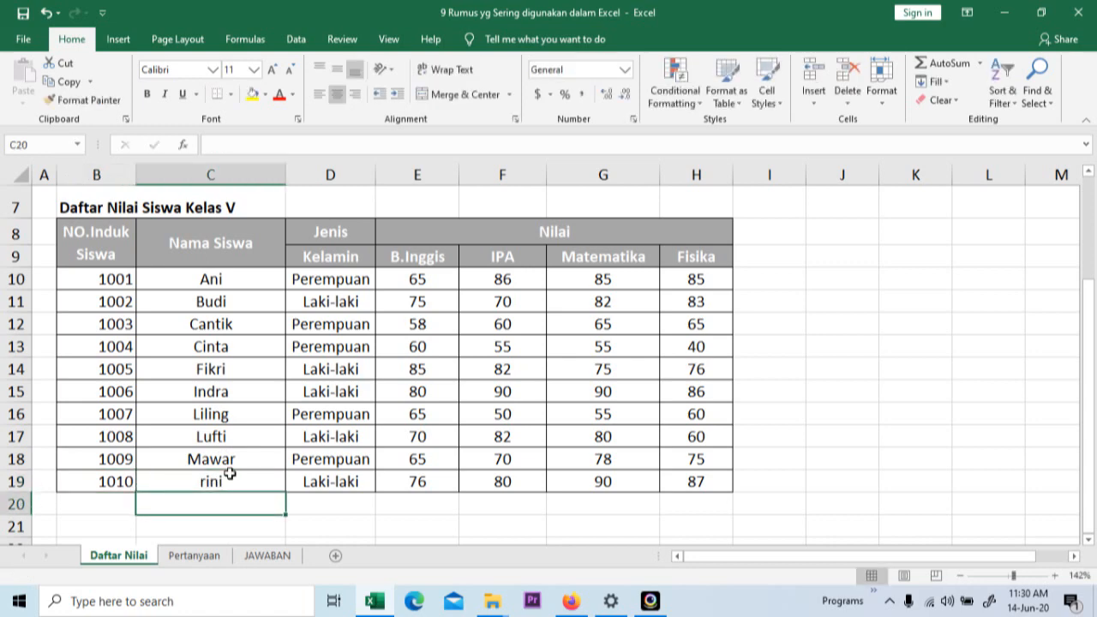
Set the last student's gender in D19 to Perempuan by copying the value from D18
click(351, 482)
key(Up)
key(Down)
key(ctrl+d)
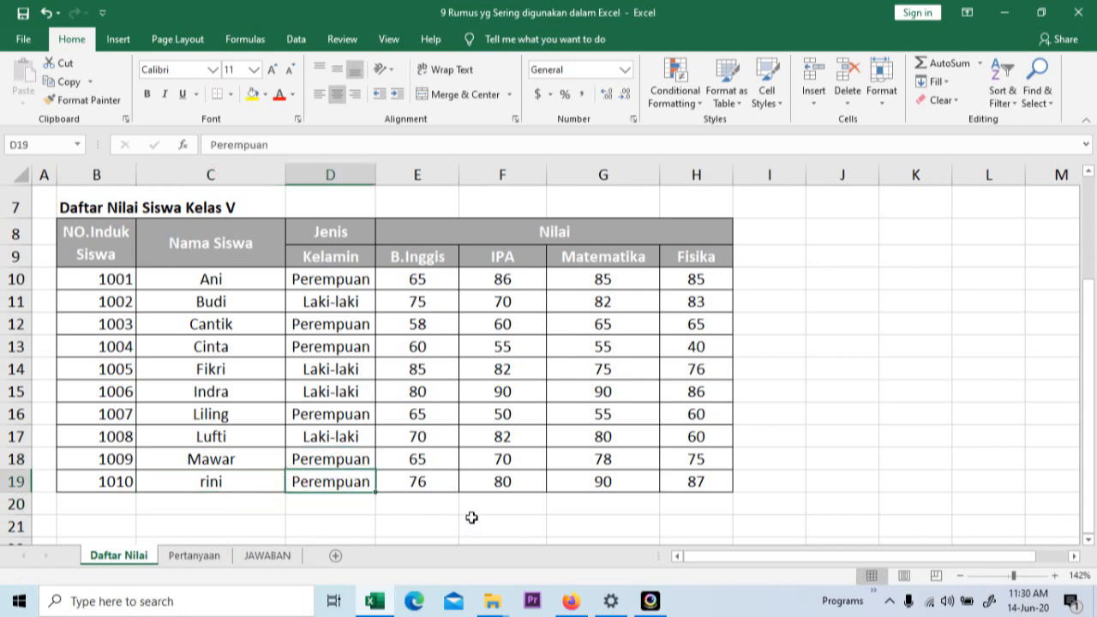
Check the Perempuan and Laki-laki counts in D20 and D21 on the JAWABAN sheet
click(275, 555)
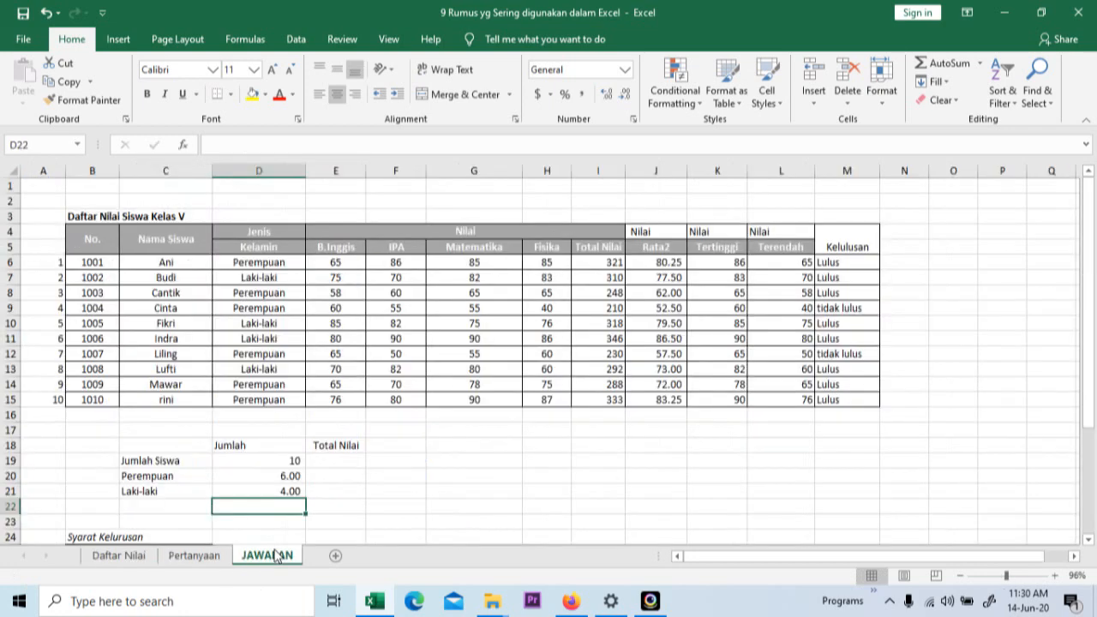
click(158, 475)
click(259, 472)
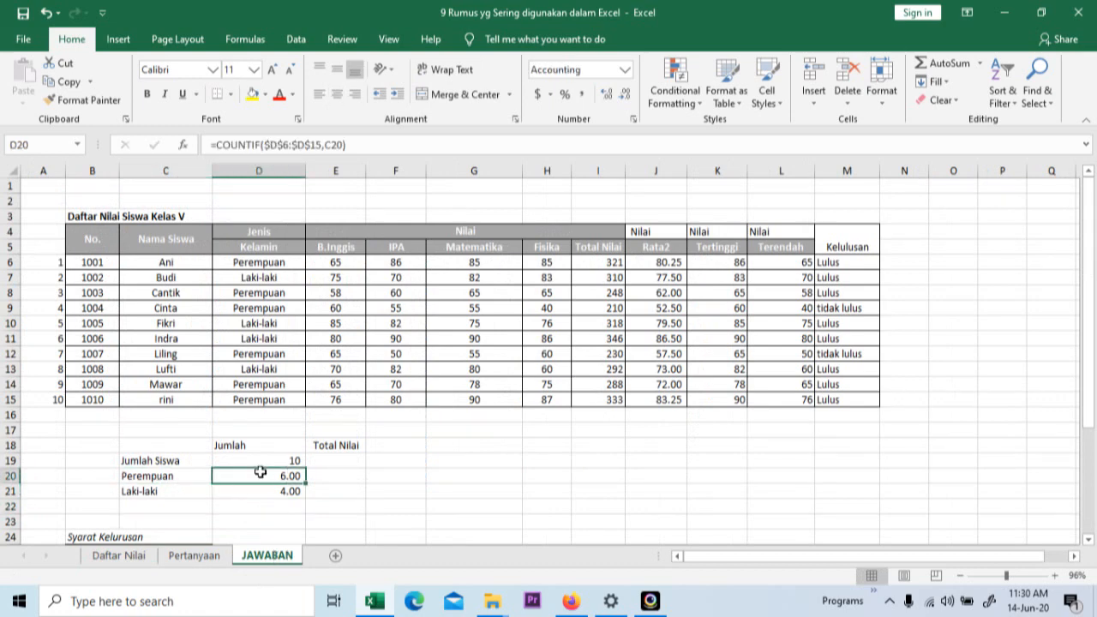
click(177, 490)
click(249, 489)
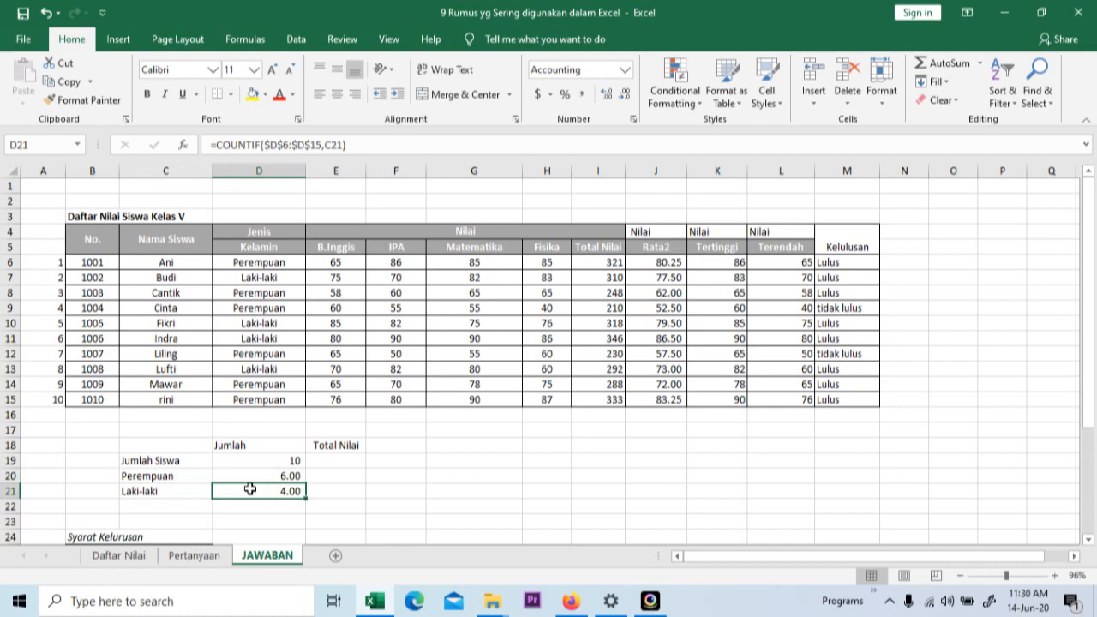
Read question 9 on the Pertanyaan sheet and return to the Perempuan Total Nilai cell E20 on JAWABAN
click(330, 458)
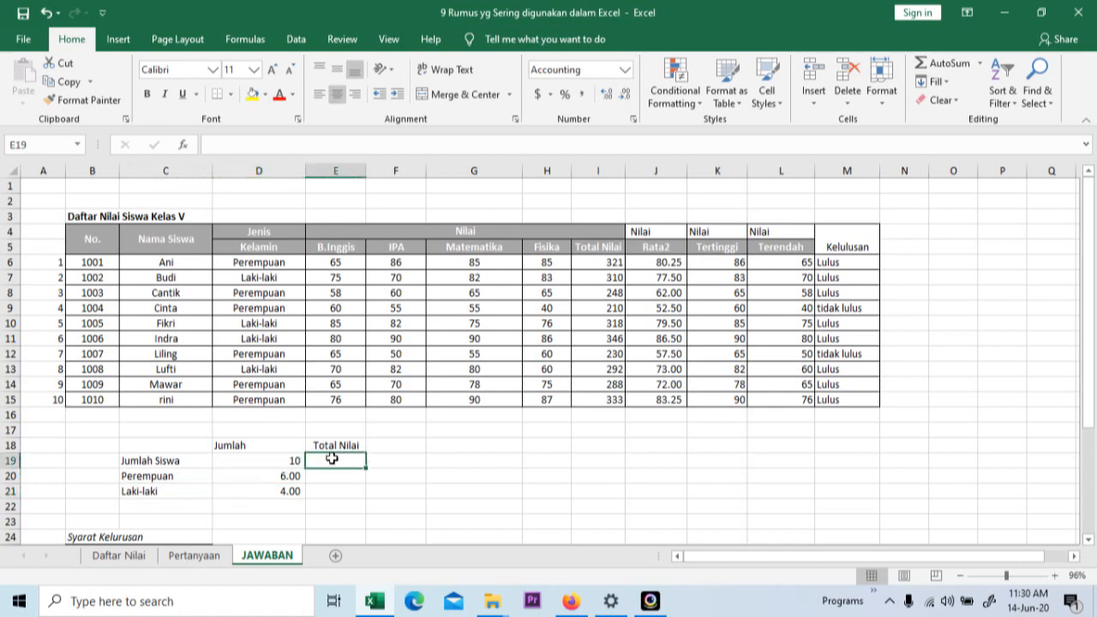
click(321, 474)
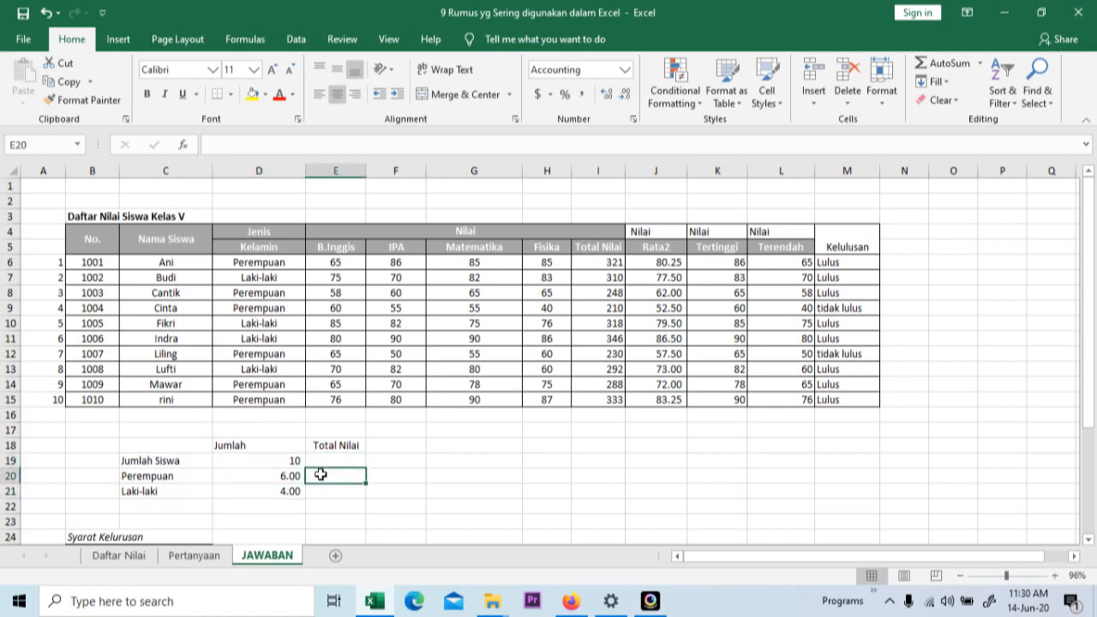
click(206, 559)
click(263, 478)
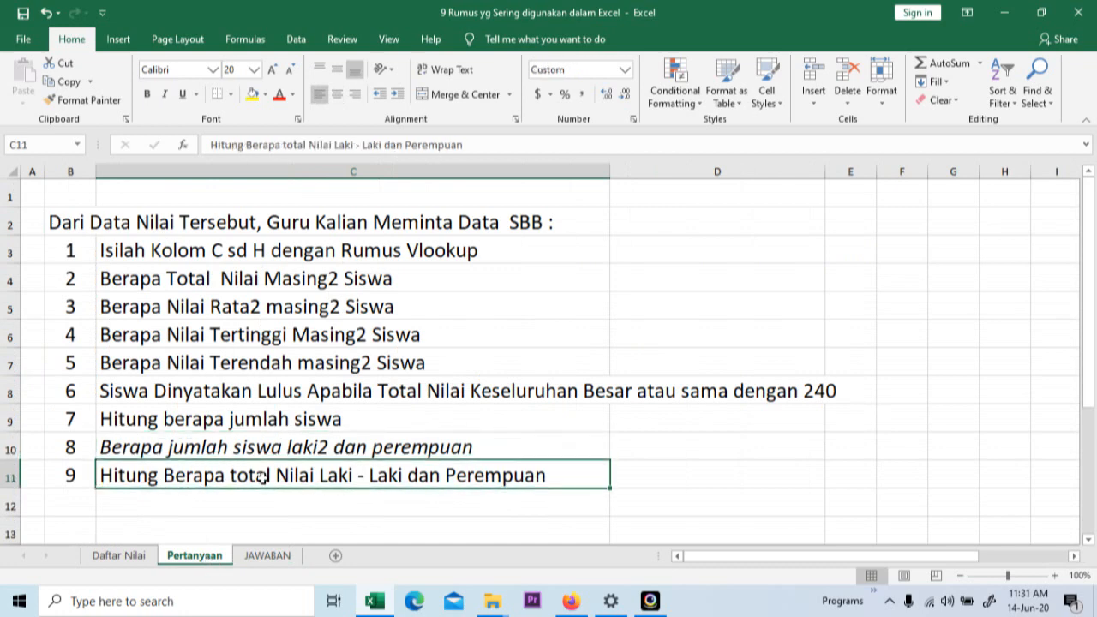
click(266, 556)
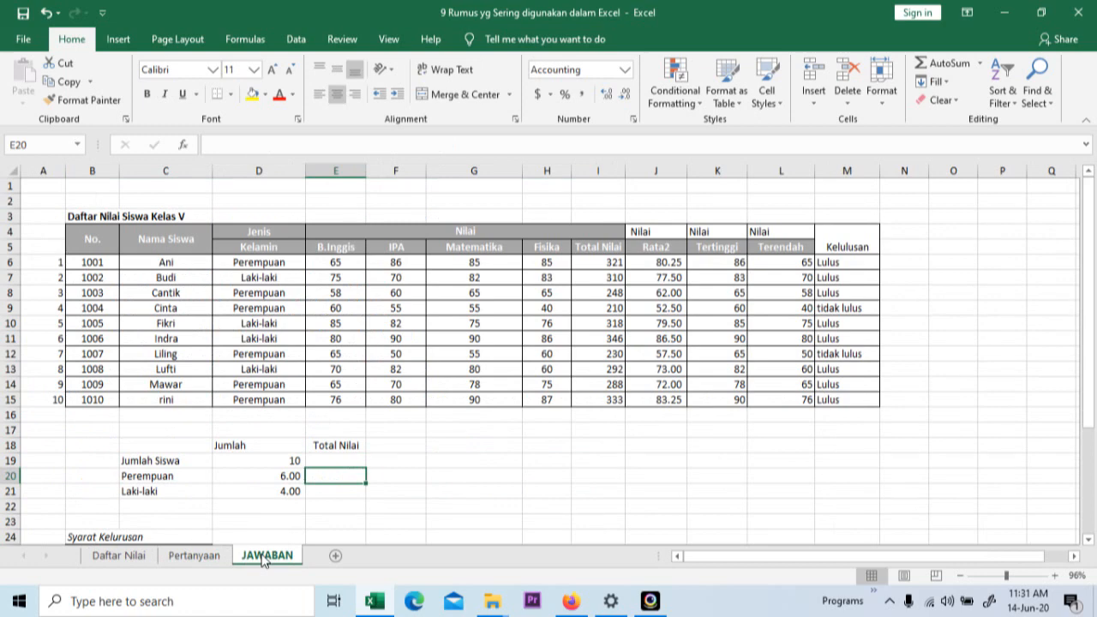
Start a SUMIF formula in E20 with the absolute range $D$6:$D$15 and C20 as the criterion
text(=s)
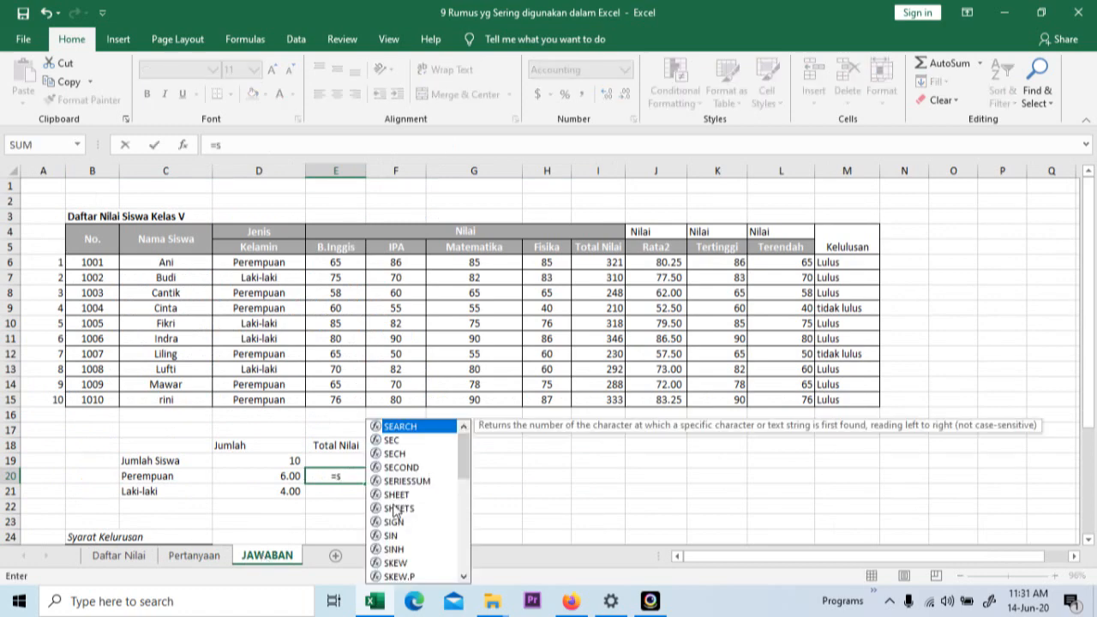
text(umif)
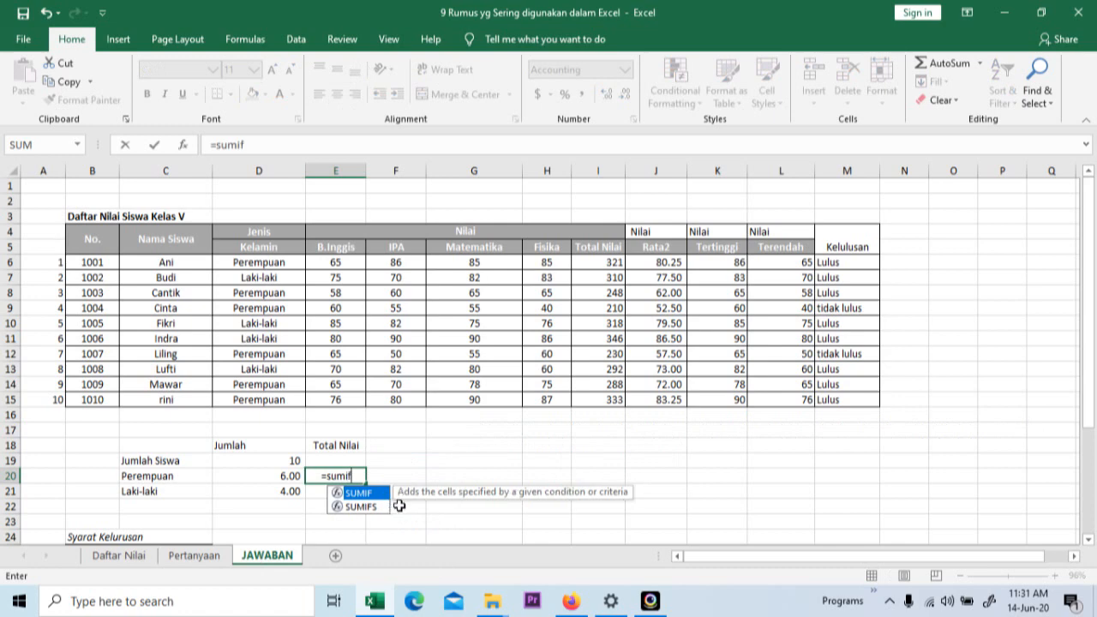
text(()
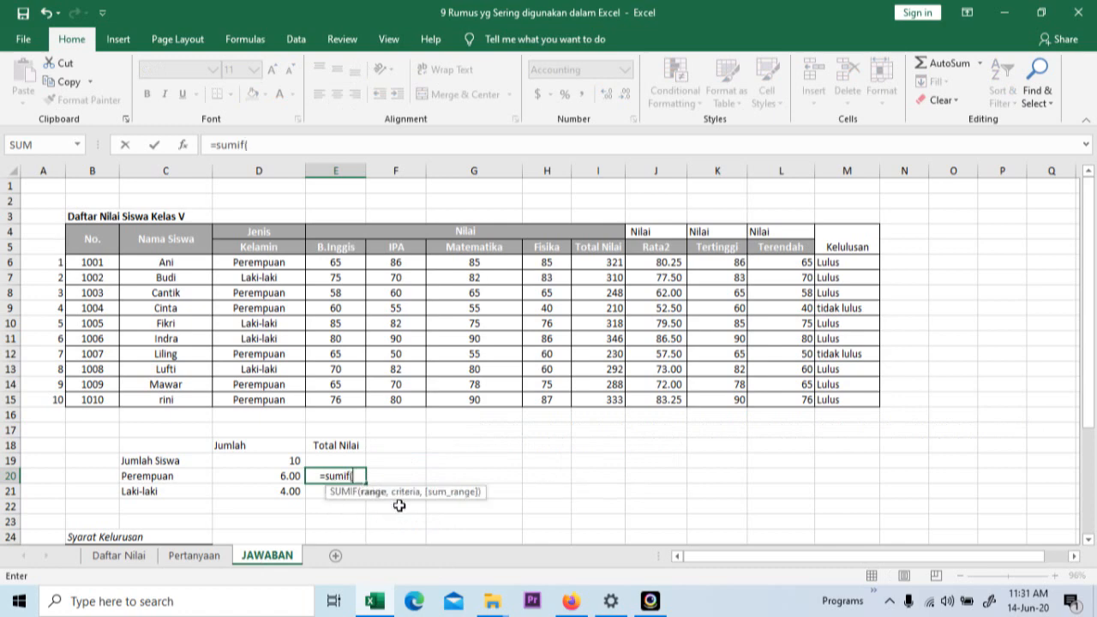
click(257, 261)
drag(257, 260, 268, 405)
key(F4)
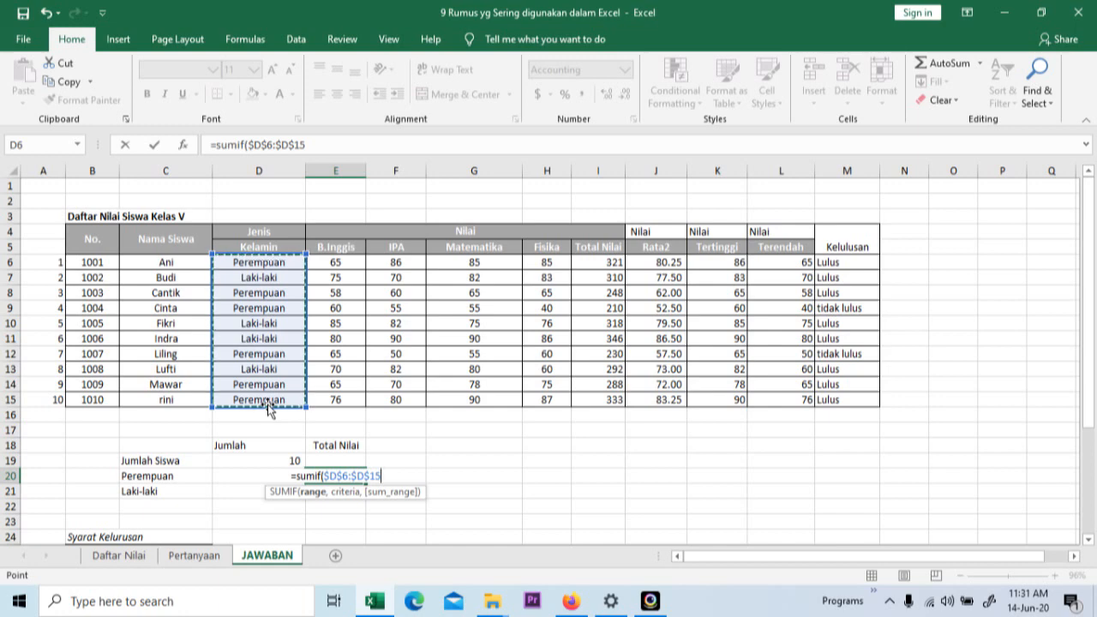
text(,)
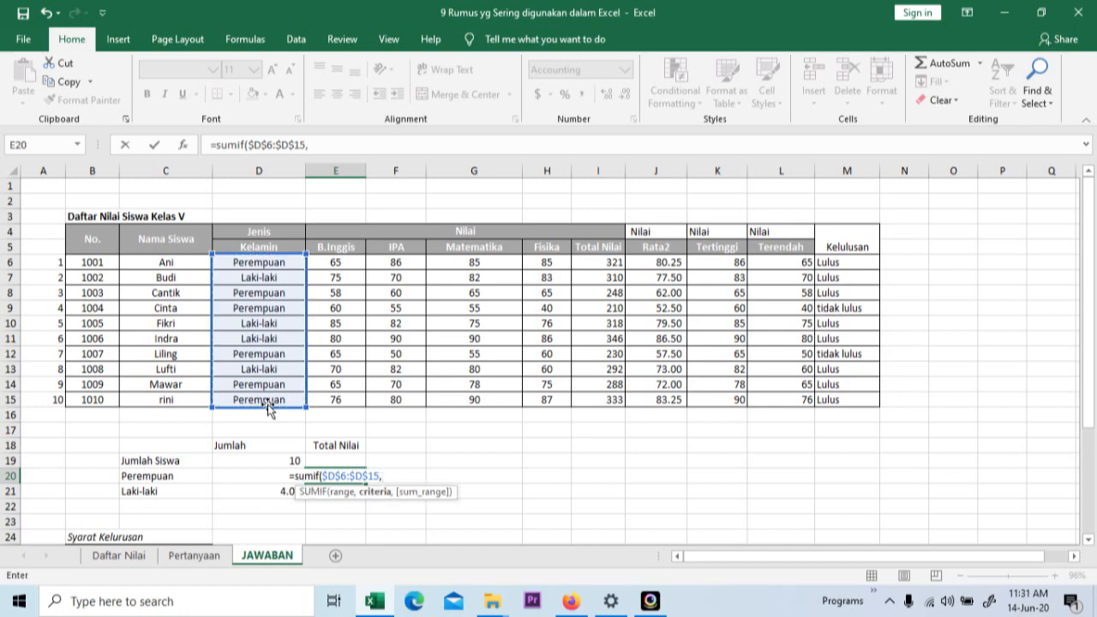
click(161, 475)
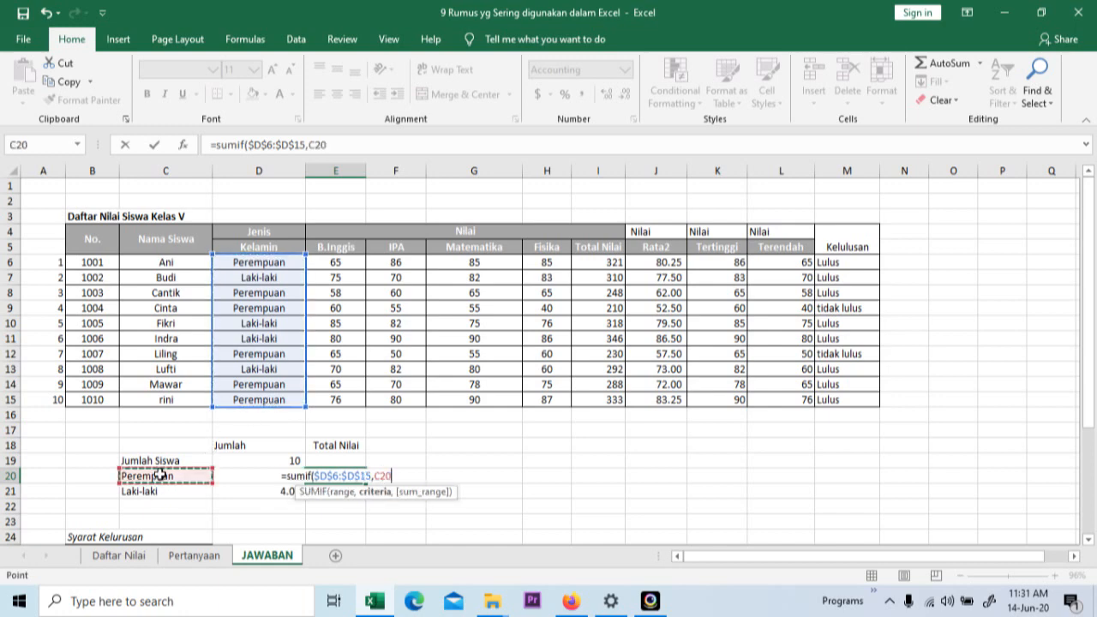
text(,)
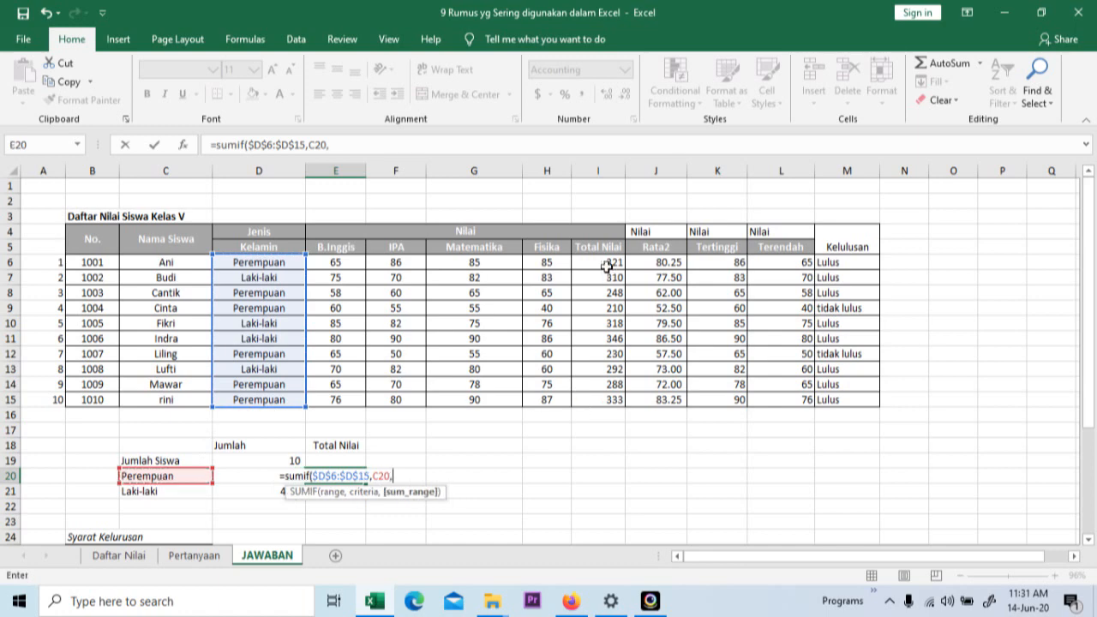
Complete the SUMIF formula in E20 with the absolute sum range $I$6:$I$15
drag(607, 266, 600, 353)
key(shift+Down)
key(shift+Down)
key(shift+Down)
key(shift+Down)
key(shift+Up)
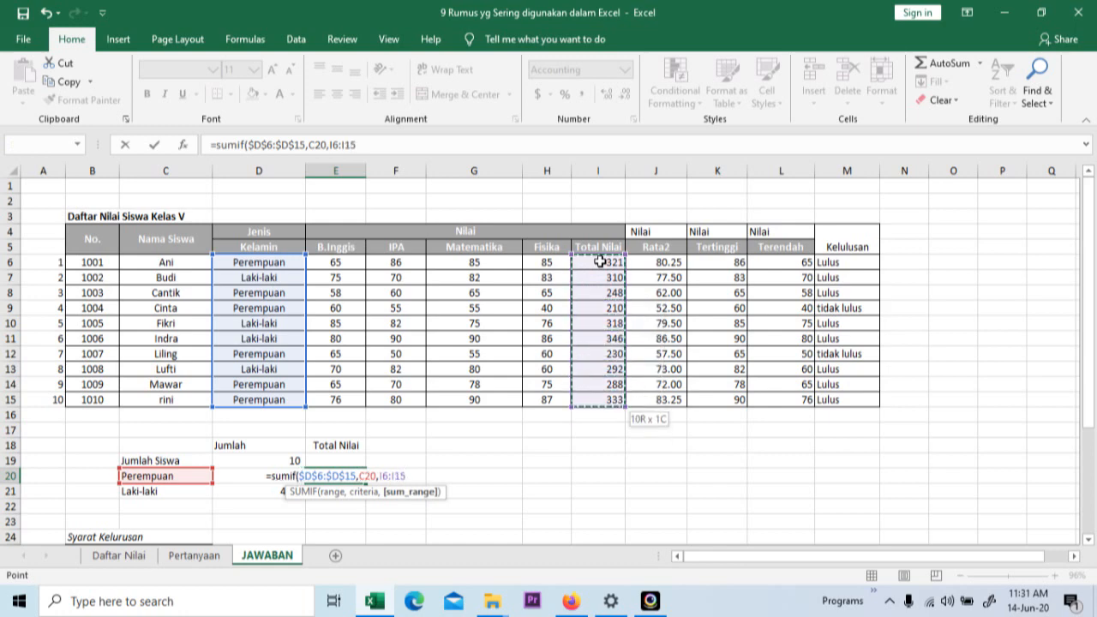
key(F4)
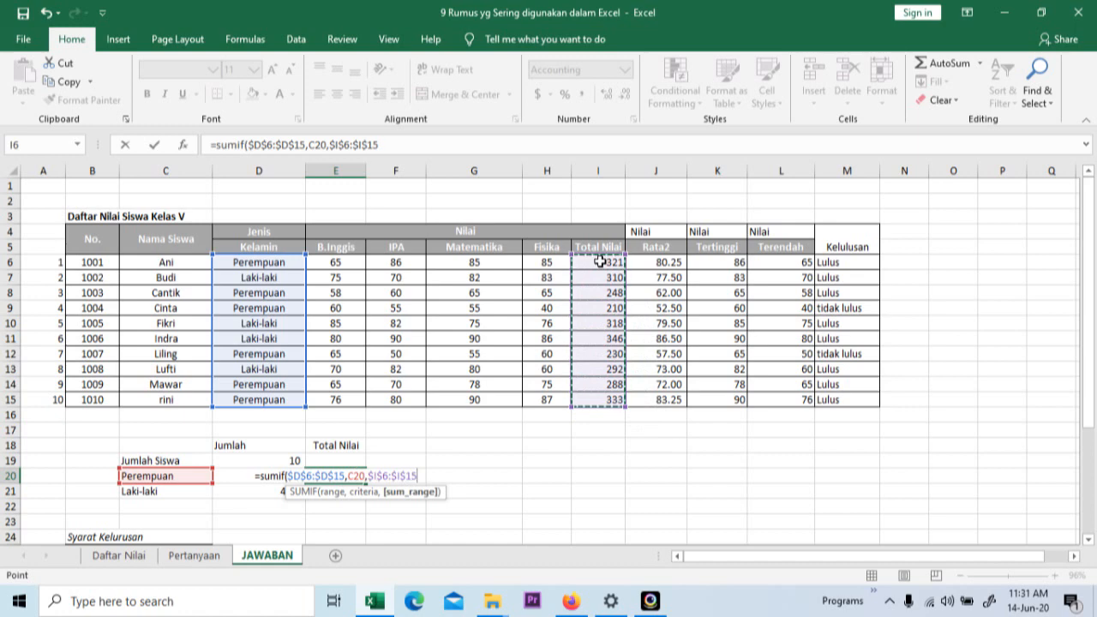
text())
key(Return)
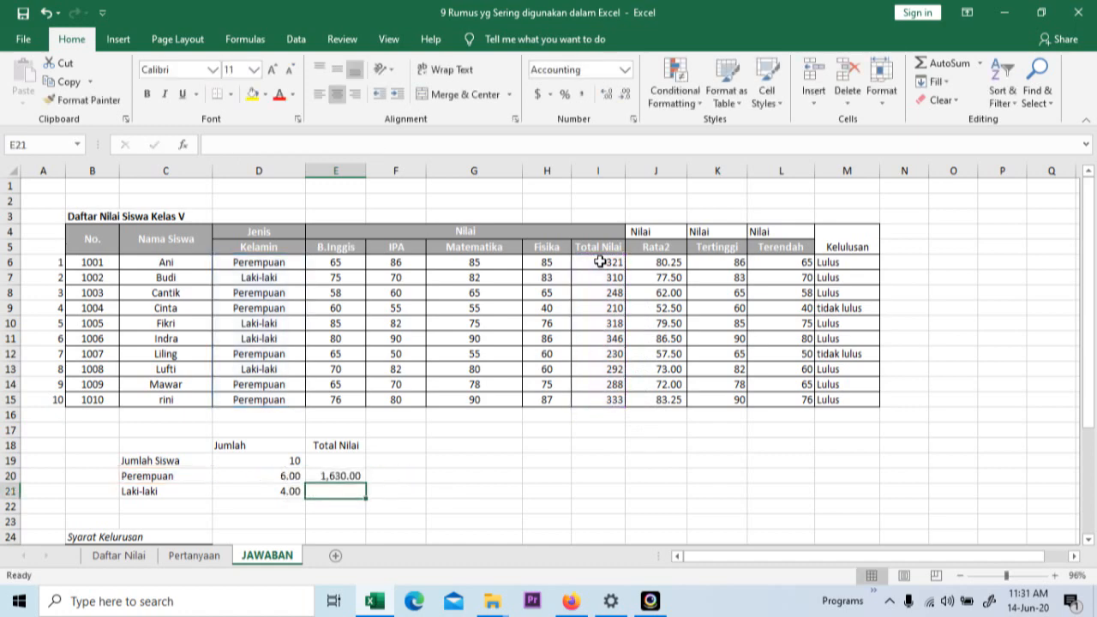
Fill the SUMIF formula from E20 down to E21 for Laki-laki
click(345, 476)
click(362, 488)
key(ctrl+d)
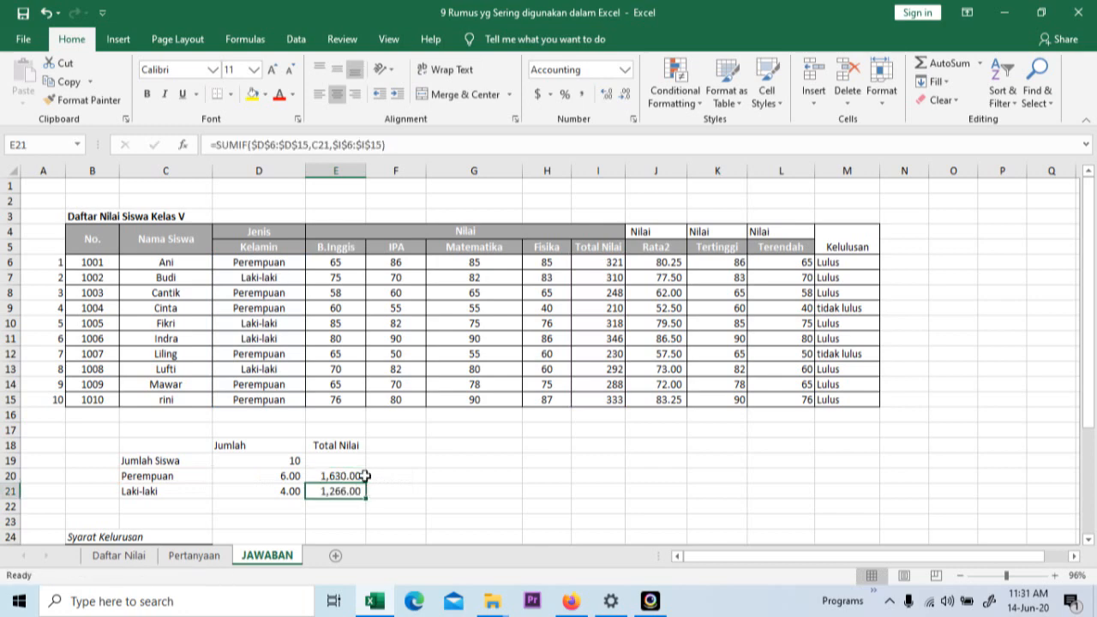
click(364, 476)
drag(367, 478, 366, 496)
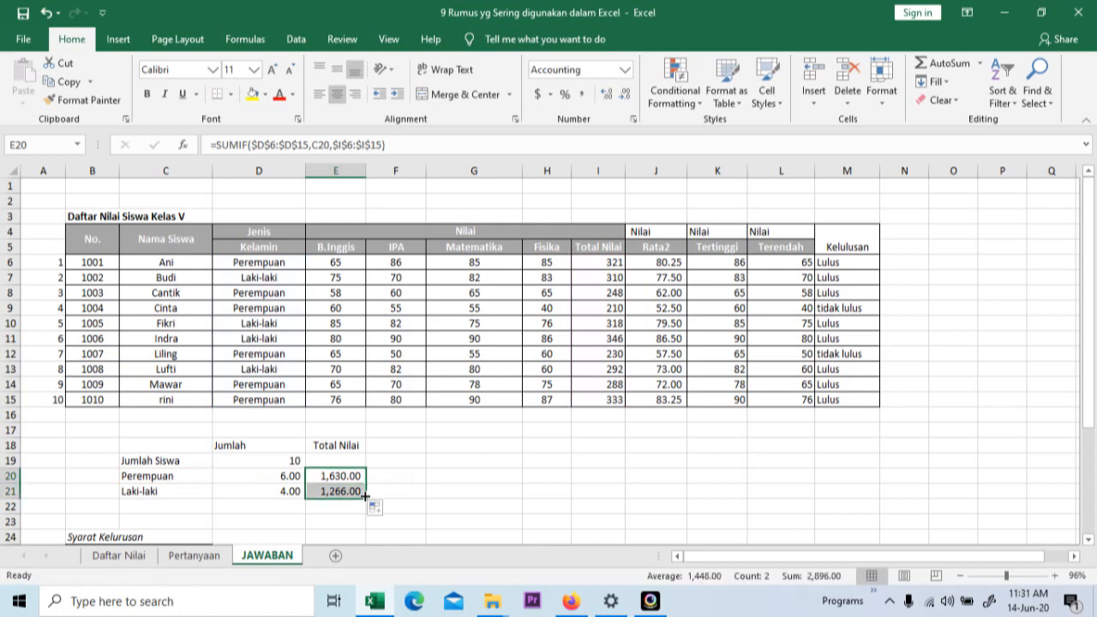
Add the two gender totals E20:E21 with a SUM formula in E22
click(336, 505)
text(=sum()
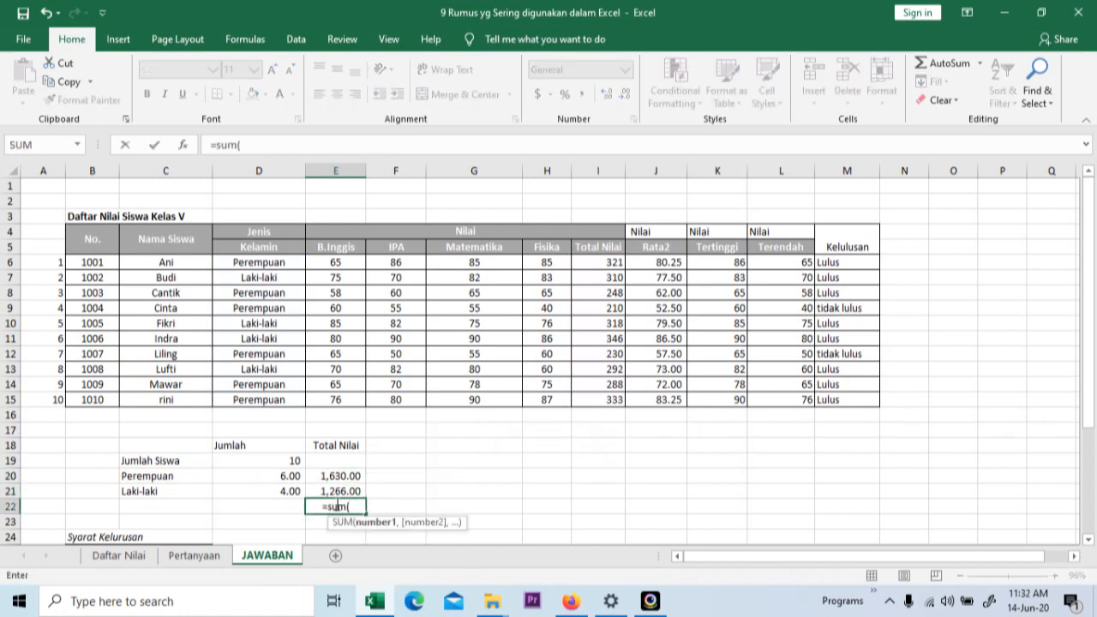
key(Up)
key(Up)
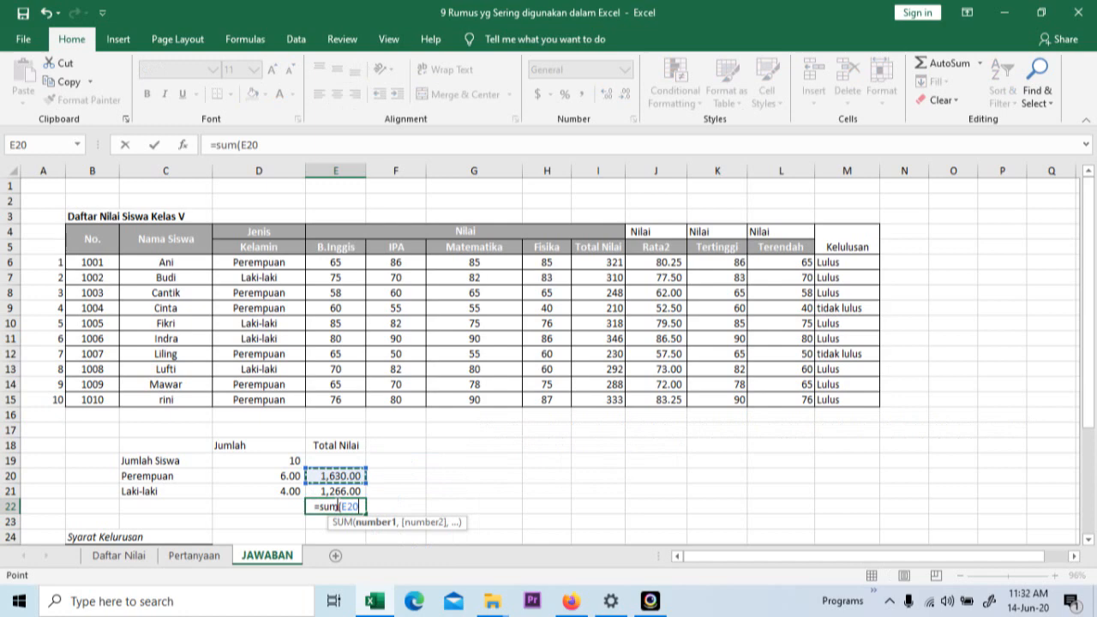
key(shift+Down)
text())
key(Return)
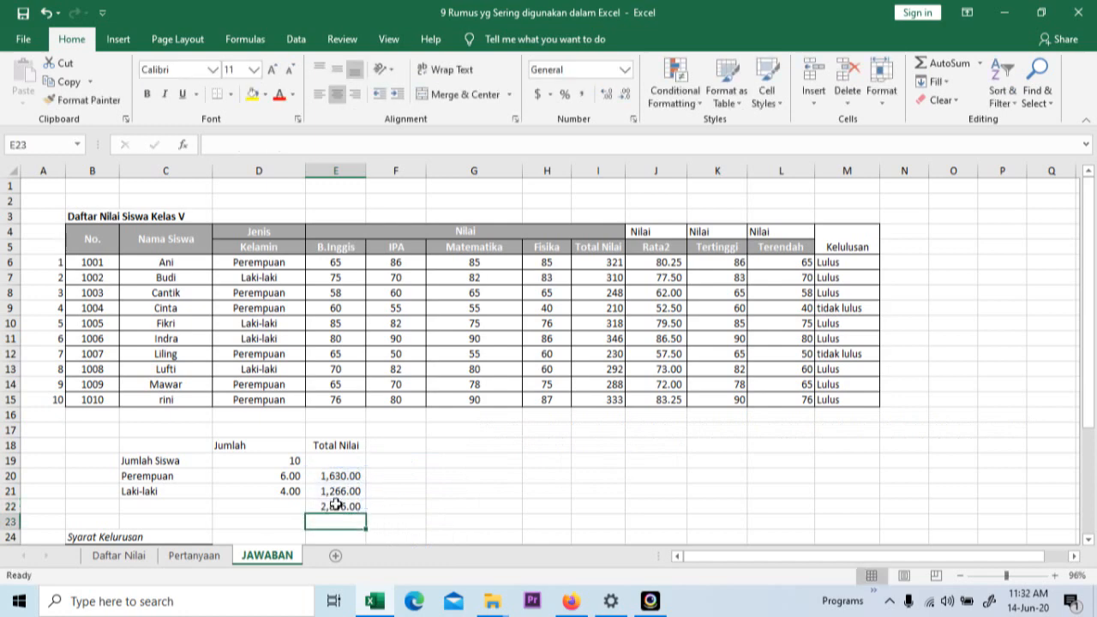
Enter a SUM formula in I16 that totals the Total Nilai column I6:I15
click(575, 412)
key(Left)
key(Left)
key(Left)
key(Right)
key(Right)
key(Right)
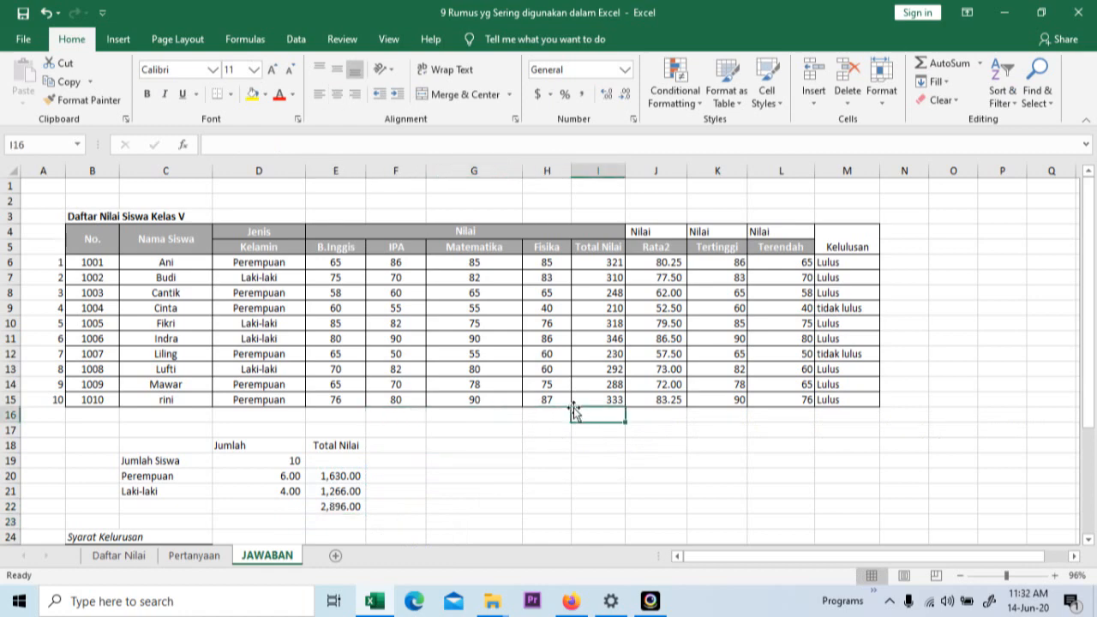
text(=sum()
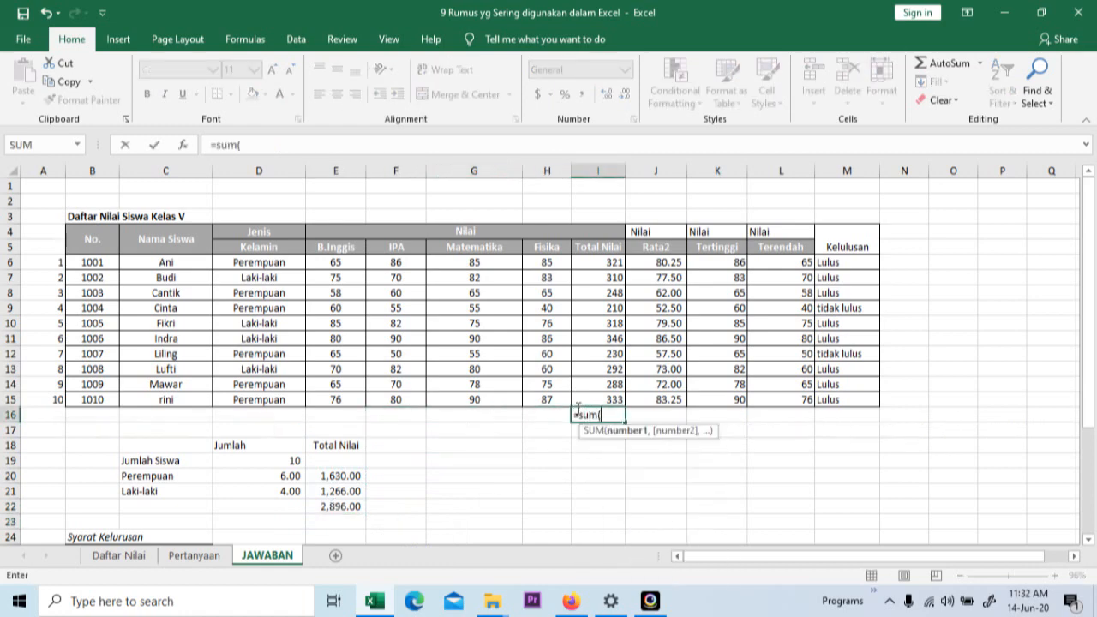
drag(593, 264, 602, 404)
key(Return)
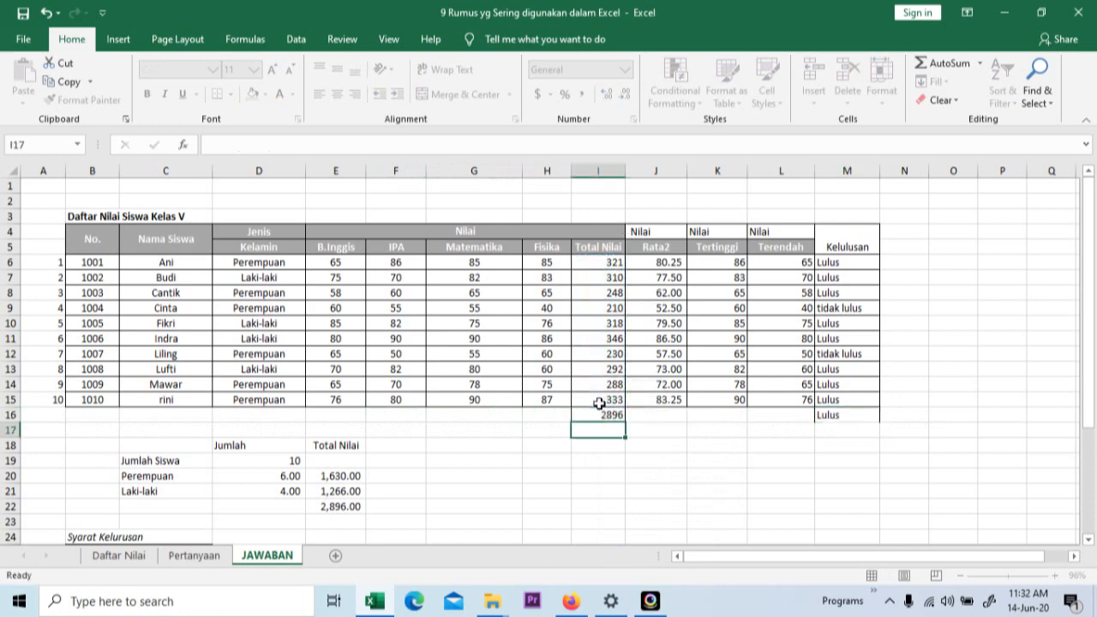
Apply the comma number style to I16 and clear the stray Lulus entry in M16
click(607, 414)
click(582, 95)
click(325, 510)
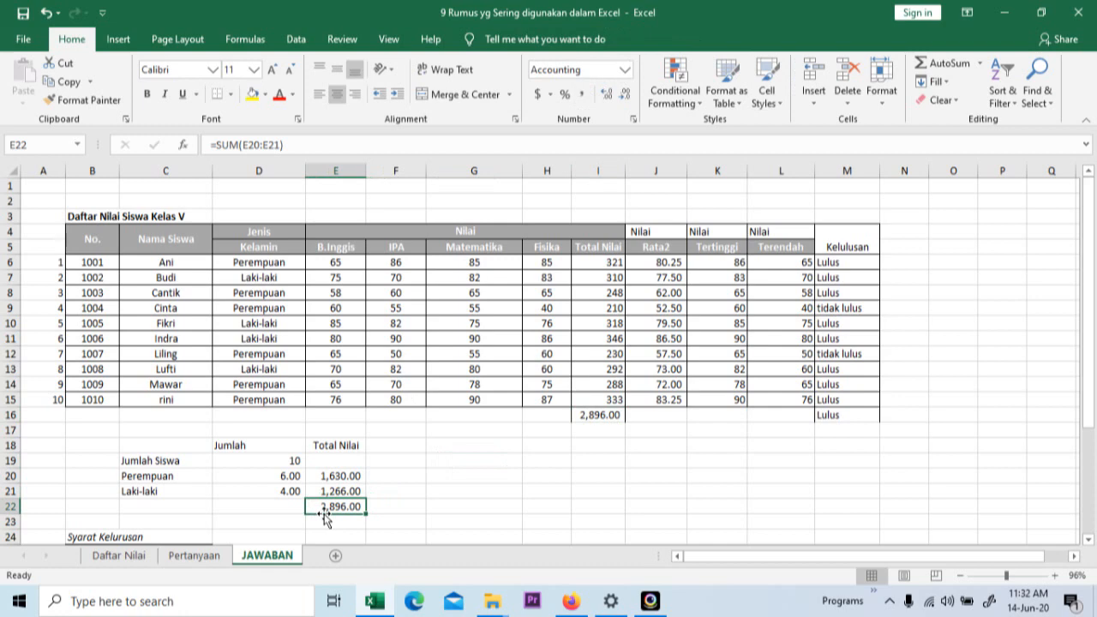
click(823, 417)
key(Delete)
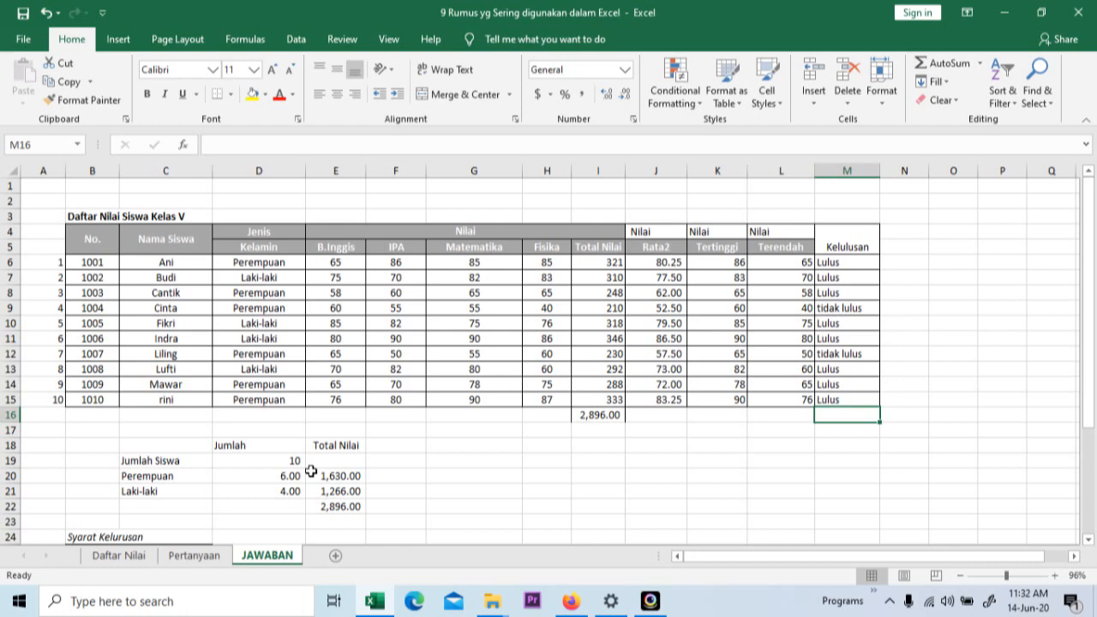
On the Pertanyaan sheet, enter vlookup in D3 as the formula used for question 1
click(194, 556)
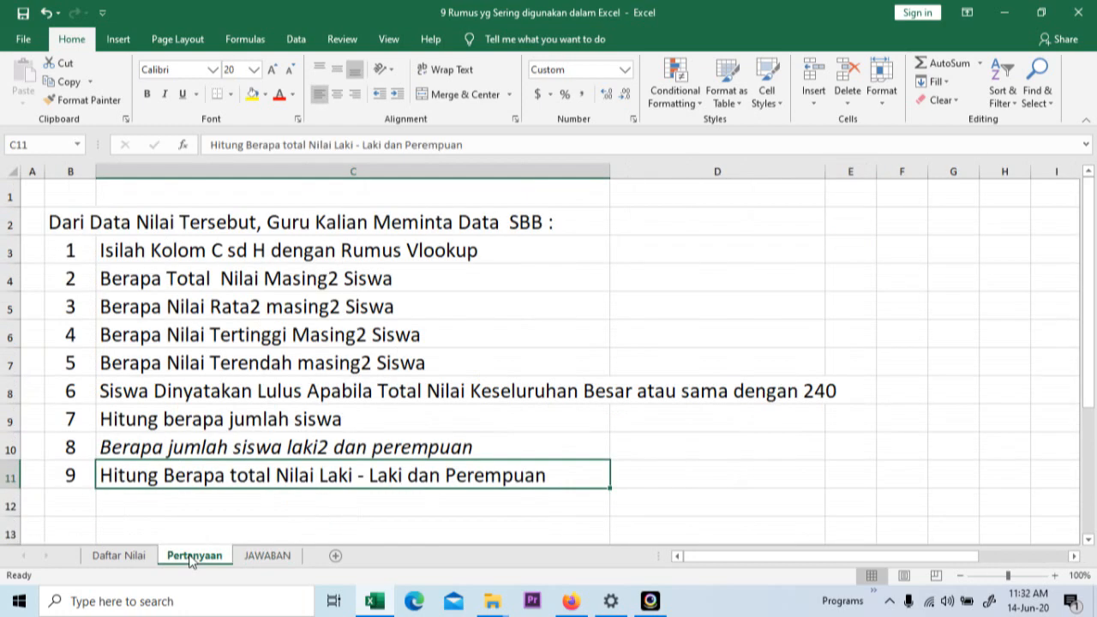
click(551, 242)
key(Right)
text(vlooi)
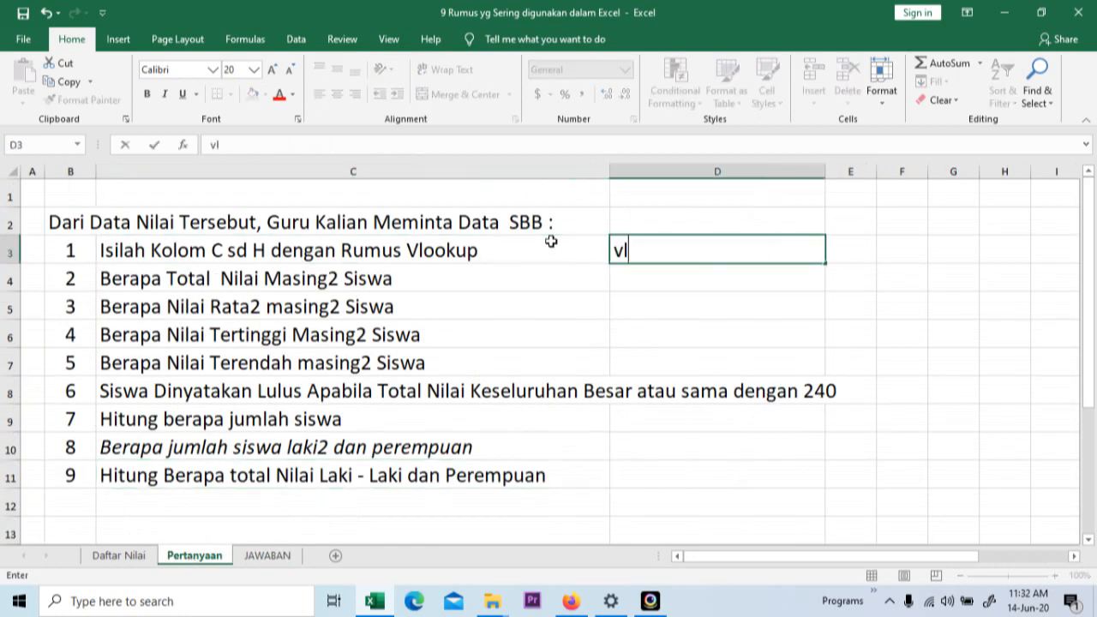
key(BackSpace)
text(kup)
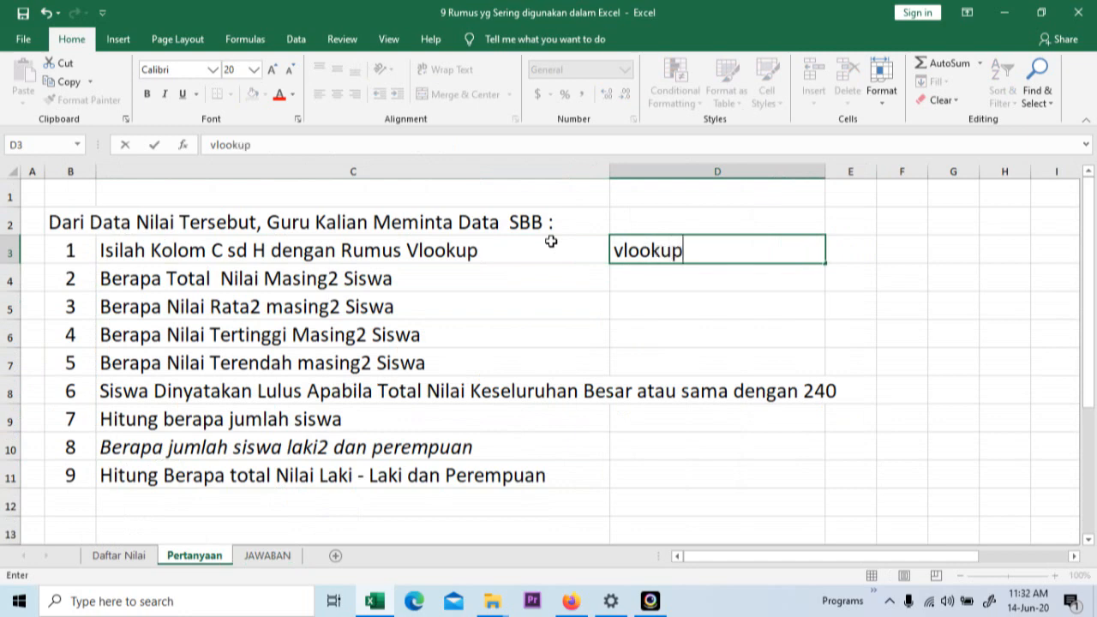
key(Return)
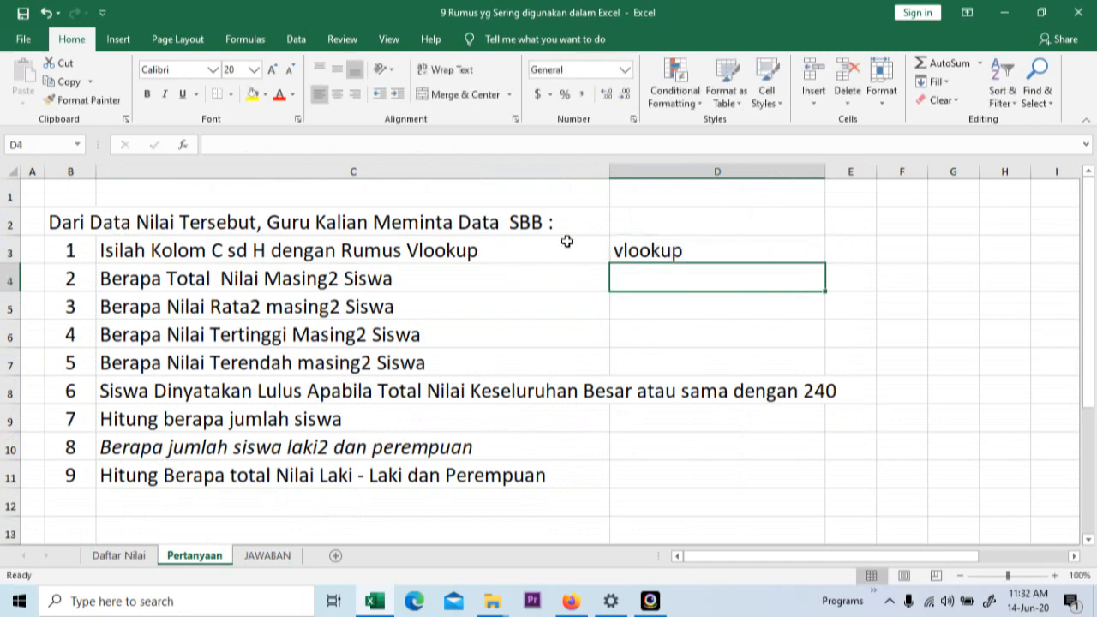
List sum in D4 and average in D5 as the formulas for questions 2 and 3
text(sum)
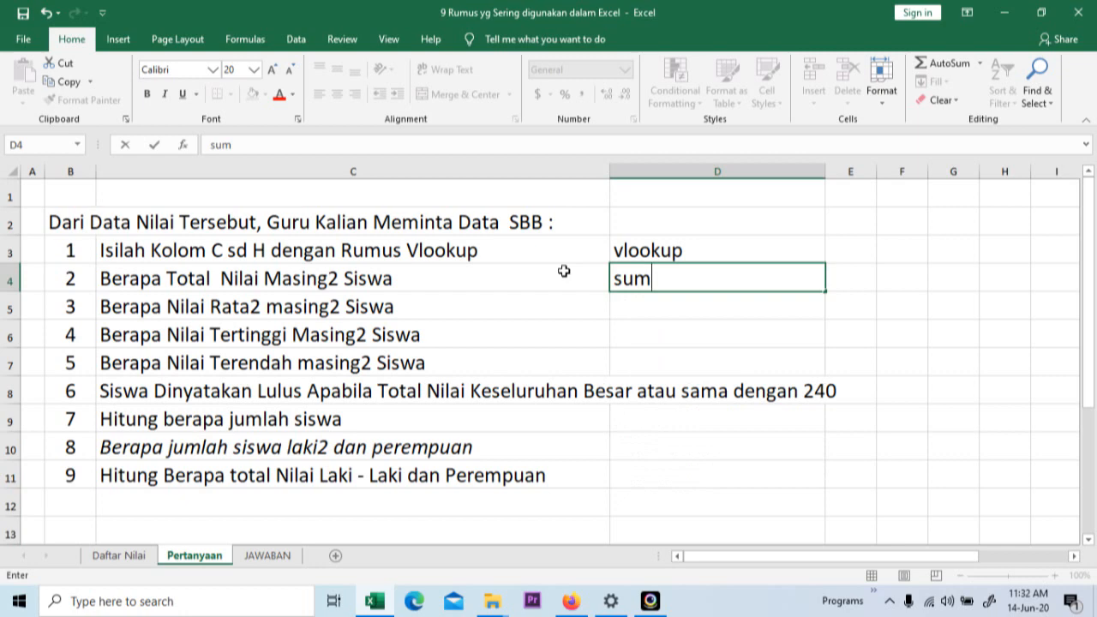
key(Return)
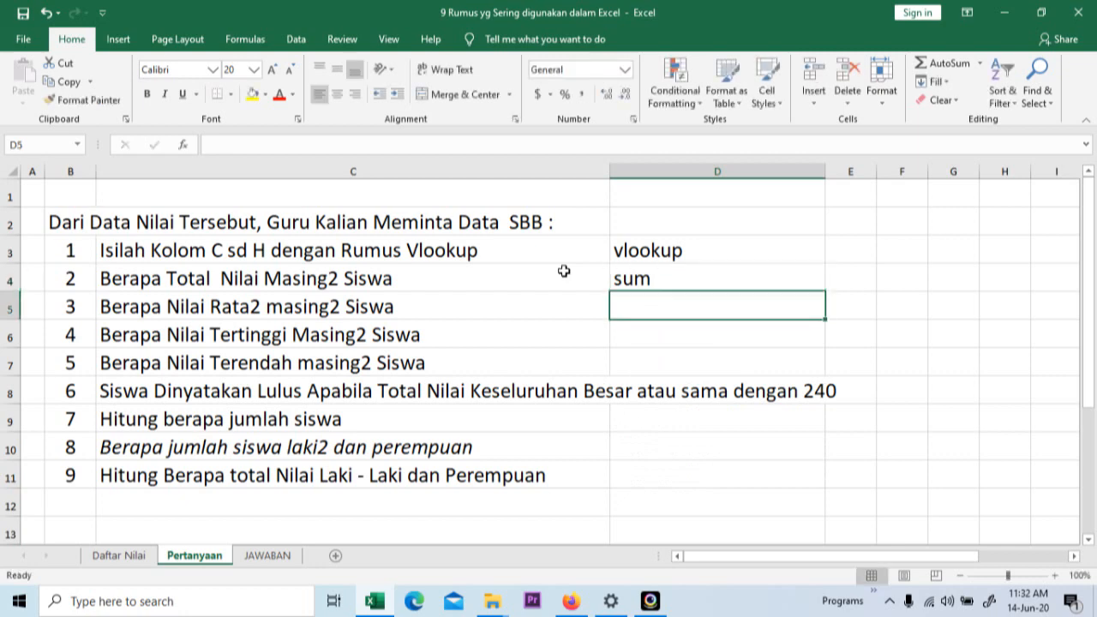
text(average)
key(Return)
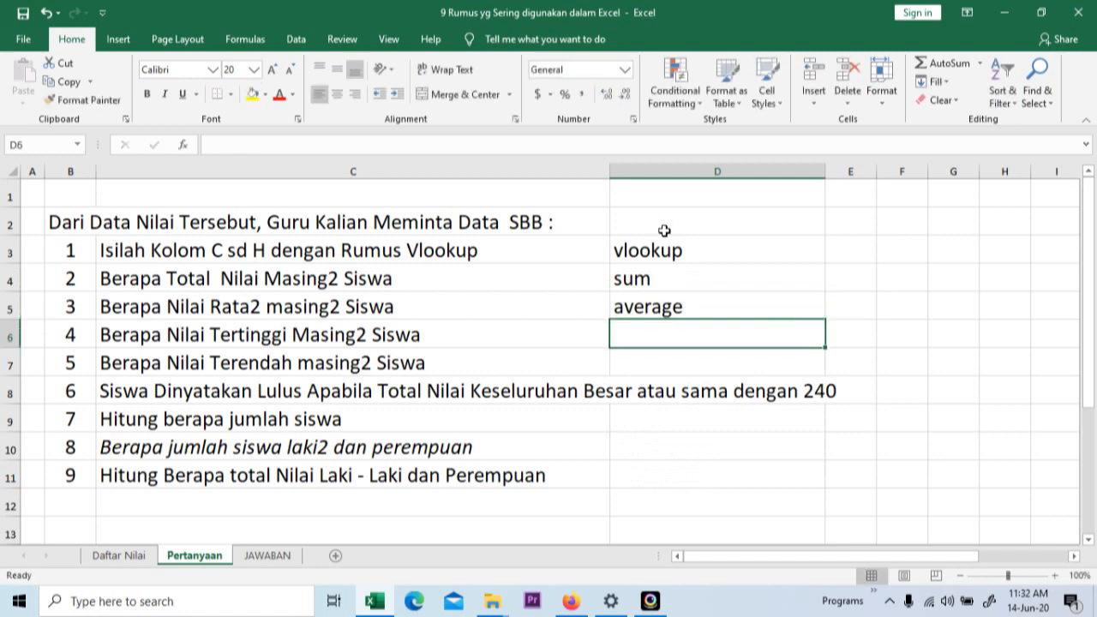
List Max in D6 and Min in D7 as the formulas for the highest and lowest score questions
text(Max)
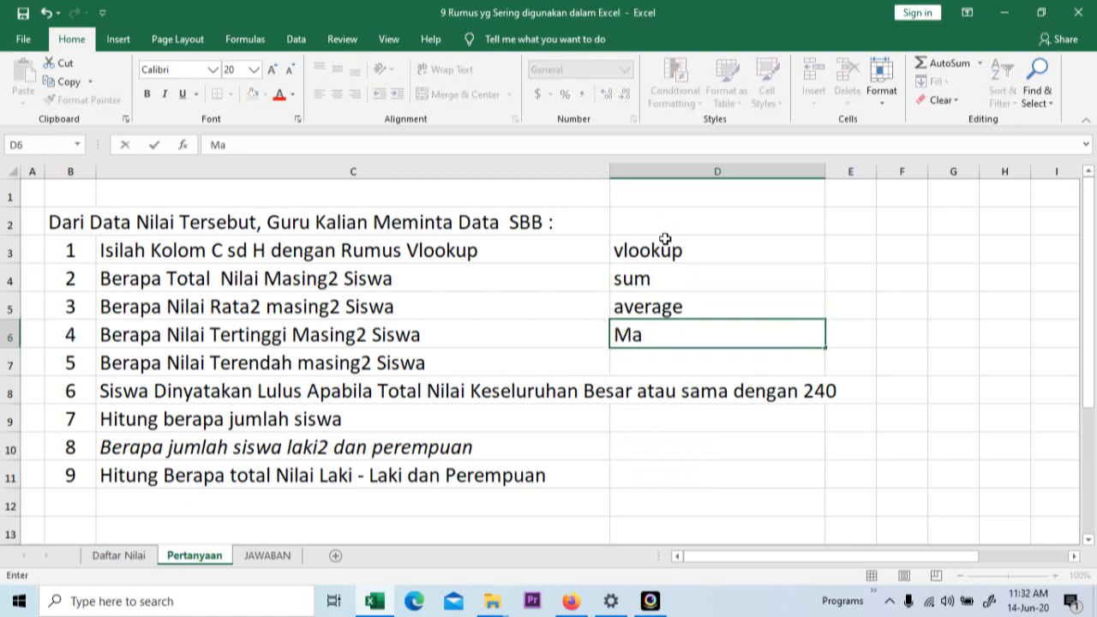
key(Return)
text(Min)
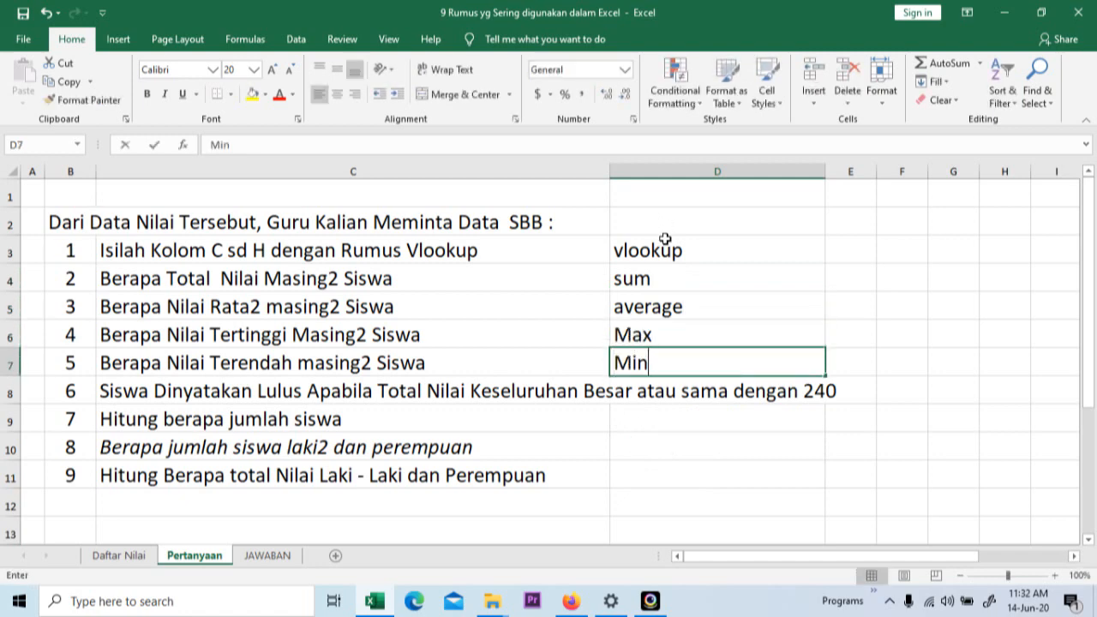
key(Return)
Enter IF in D8 for the pass question and count in D9 for the number of students
text(I)
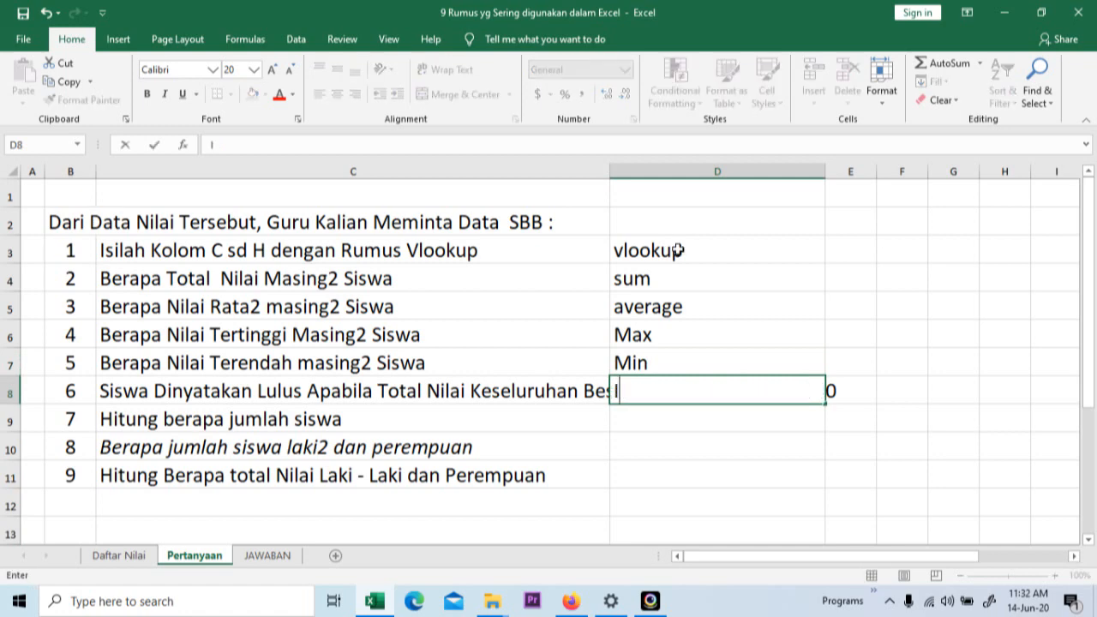
text(F)
key(Return)
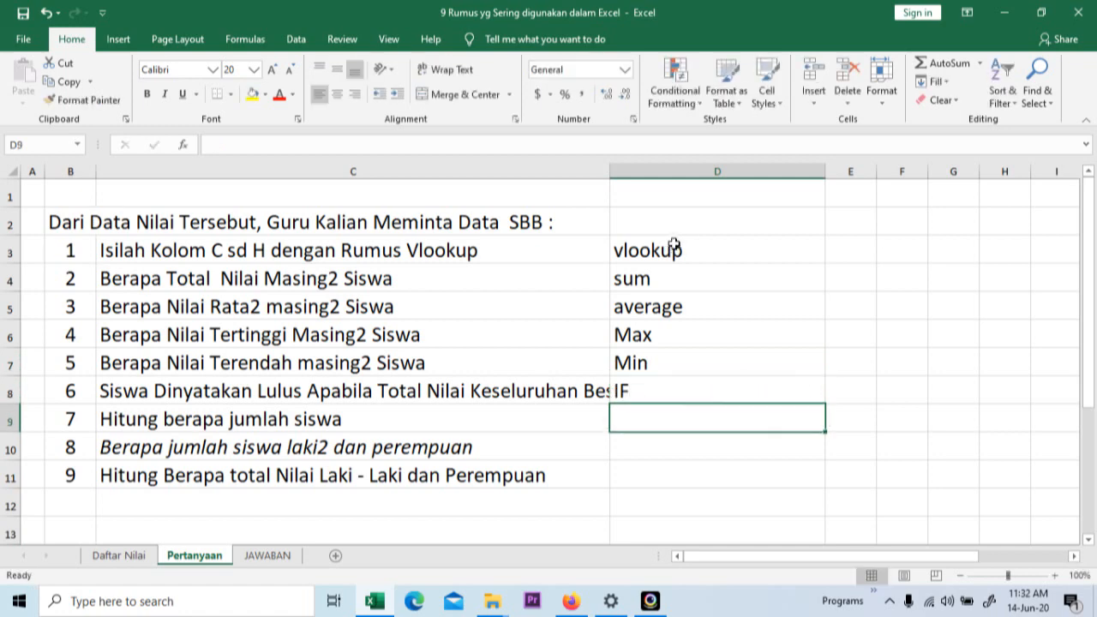
key(Left)
key(Right)
key(Left)
key(Right)
text(count)
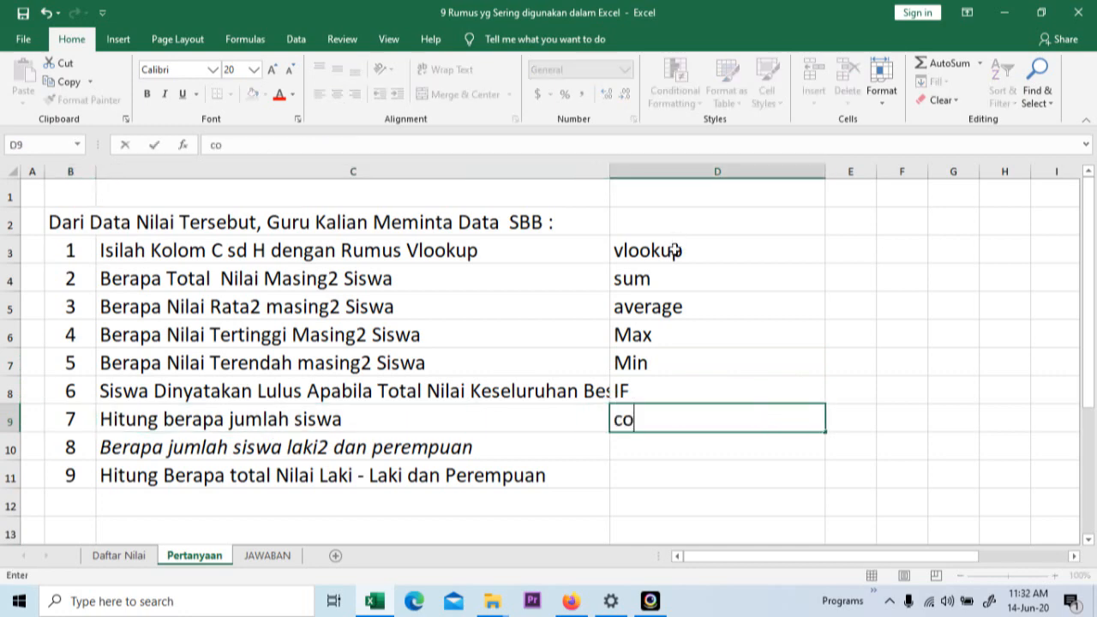
key(Return)
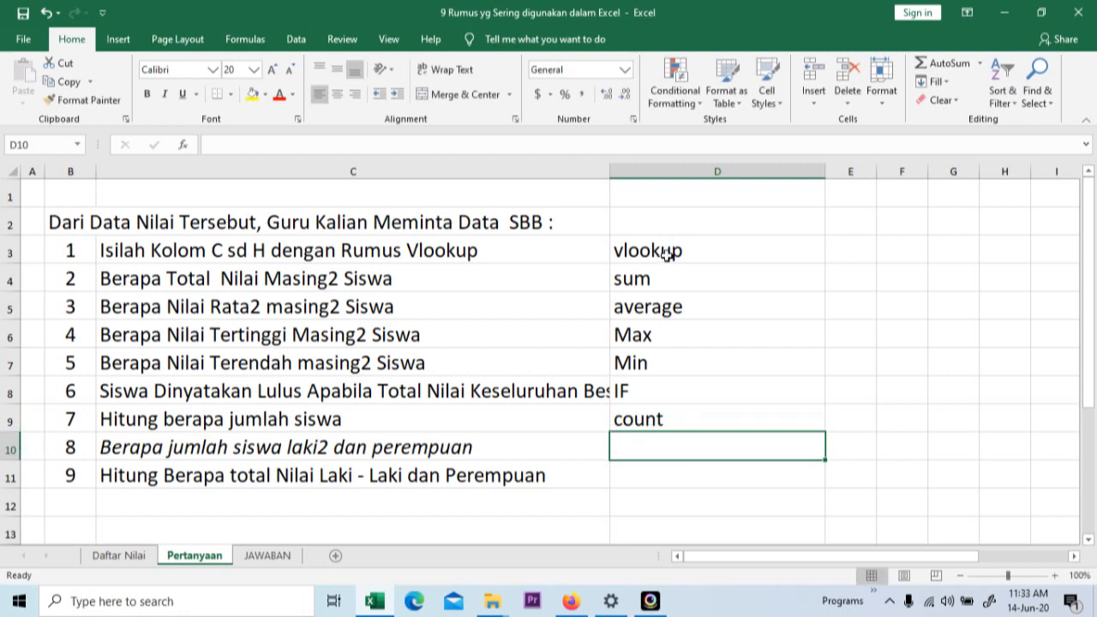
Enter countif in D10 and sumif in D11 as the formulas for questions 8 and 9
text(count)
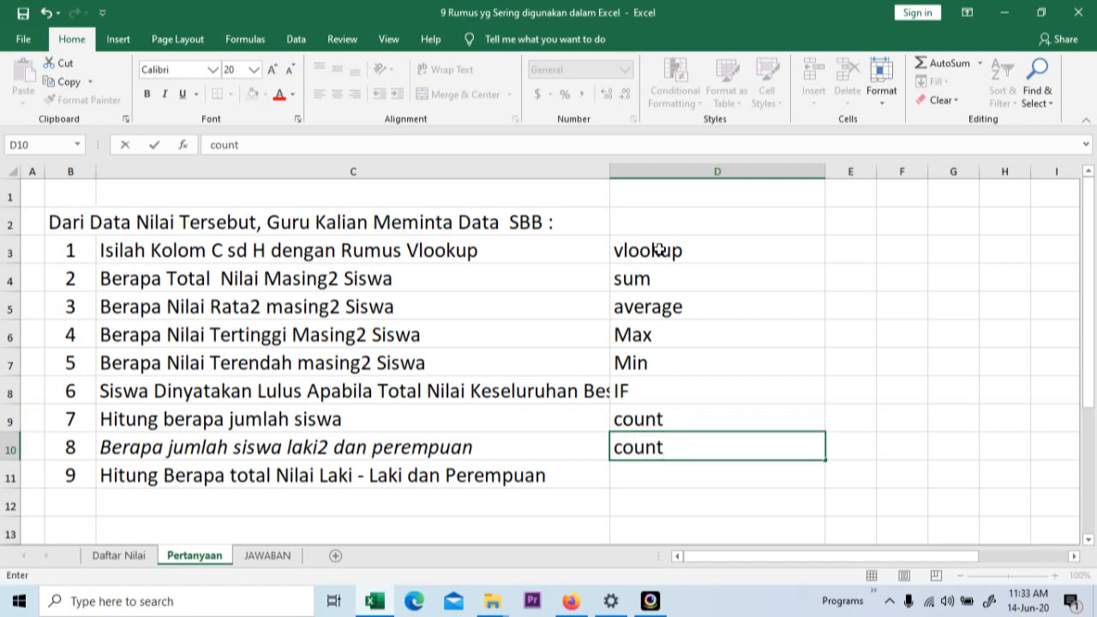
text(if)
key(Return)
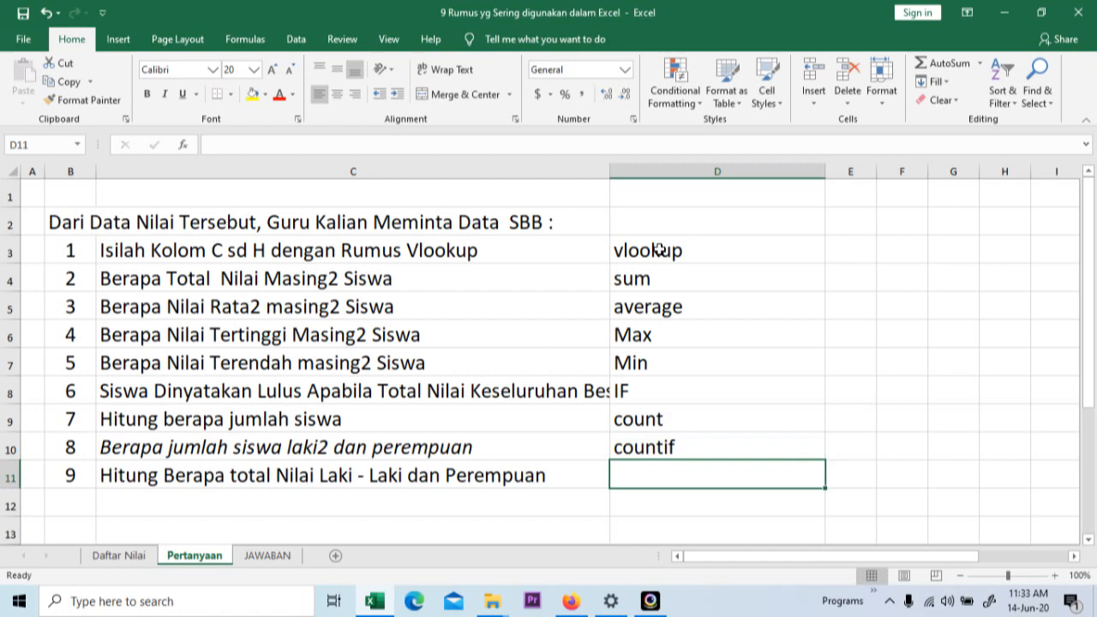
text(sumif)
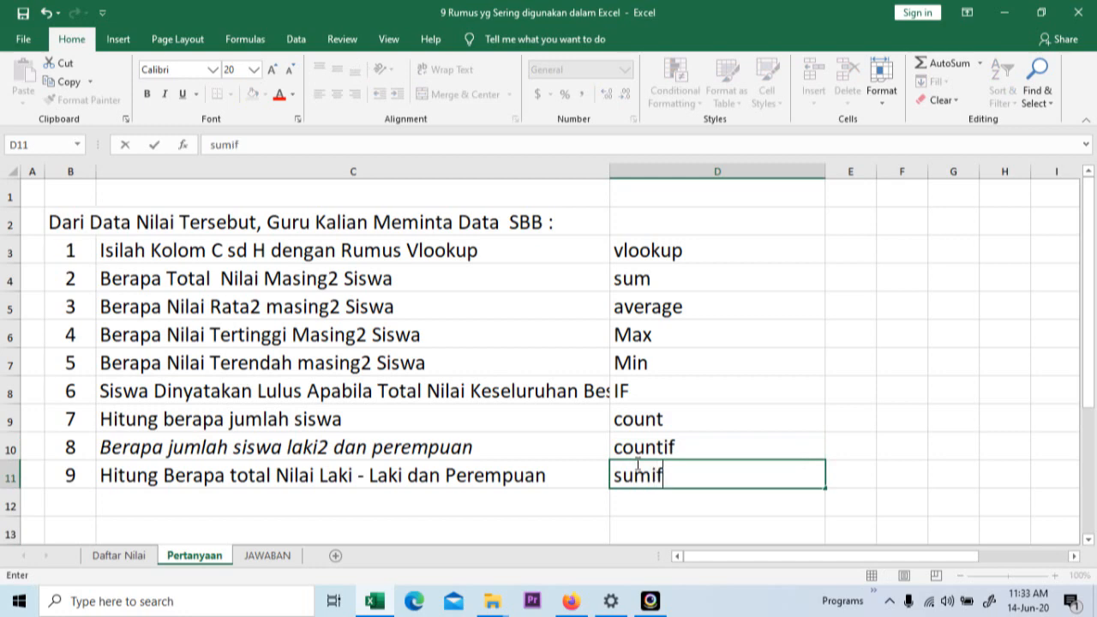
key(Return)
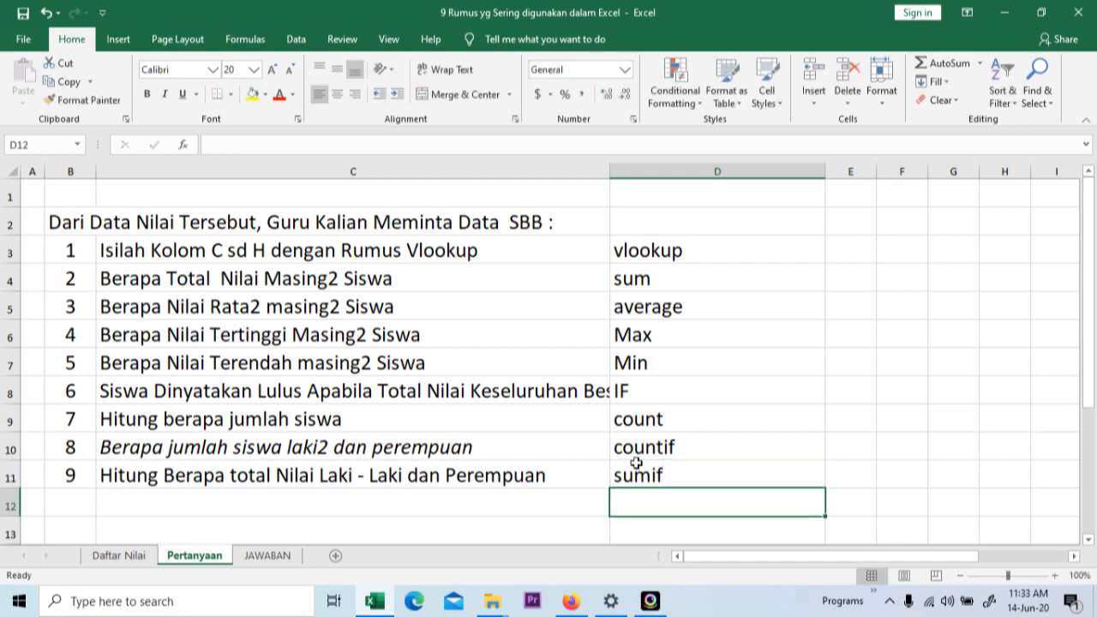
Return to the JAWABAN sheet to review the completed answers
click(268, 556)
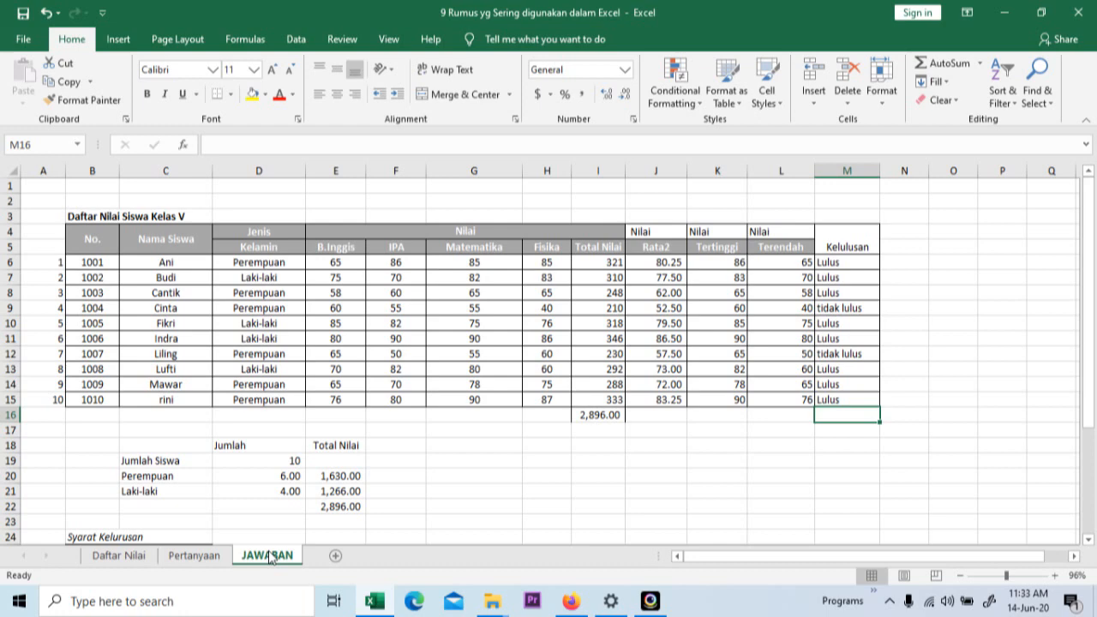
click(578, 536)
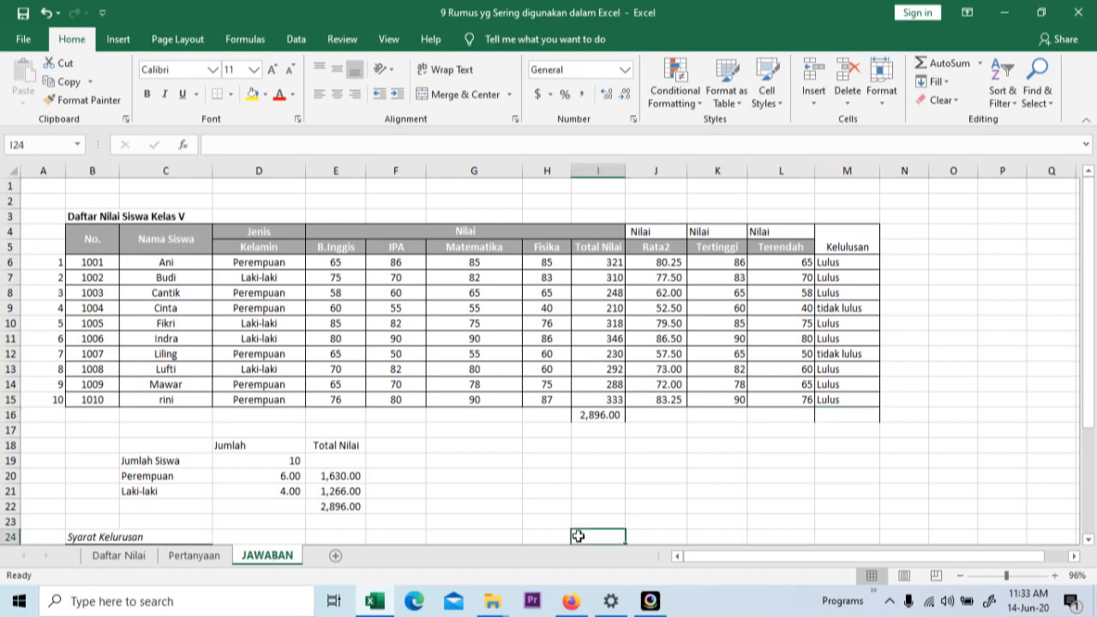
click(641, 480)
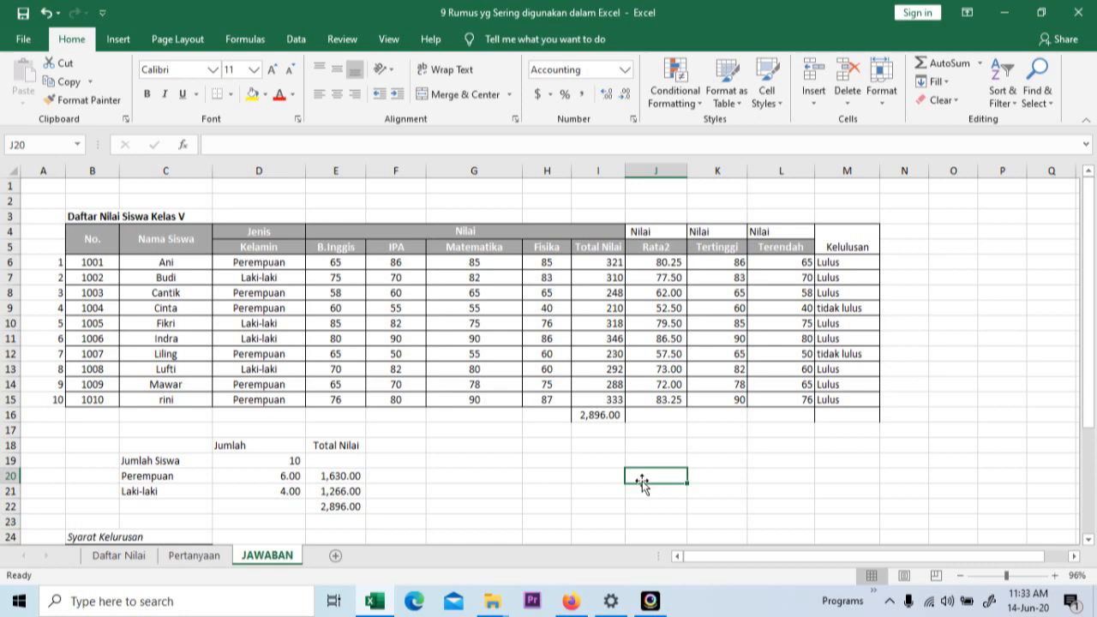
click(649, 604)
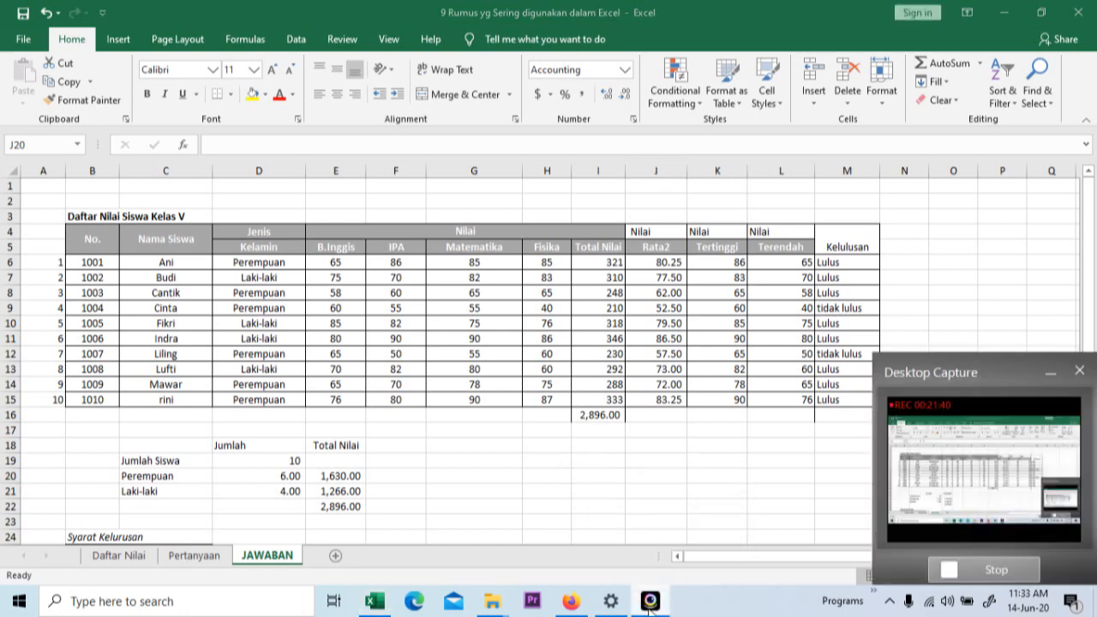